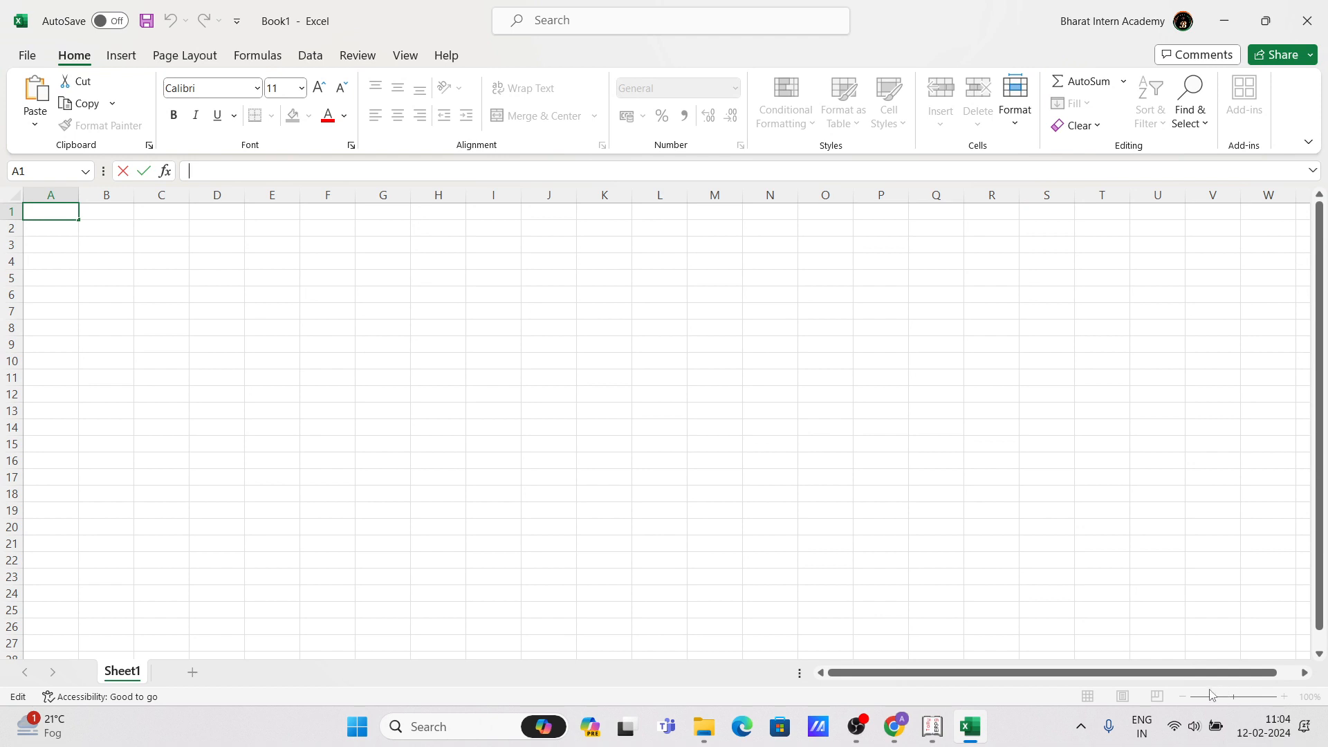
Enter the heading "From - ABC Friut Supplier" in cell F1.
left_click(1158, 626)
left_click(1284, 697)
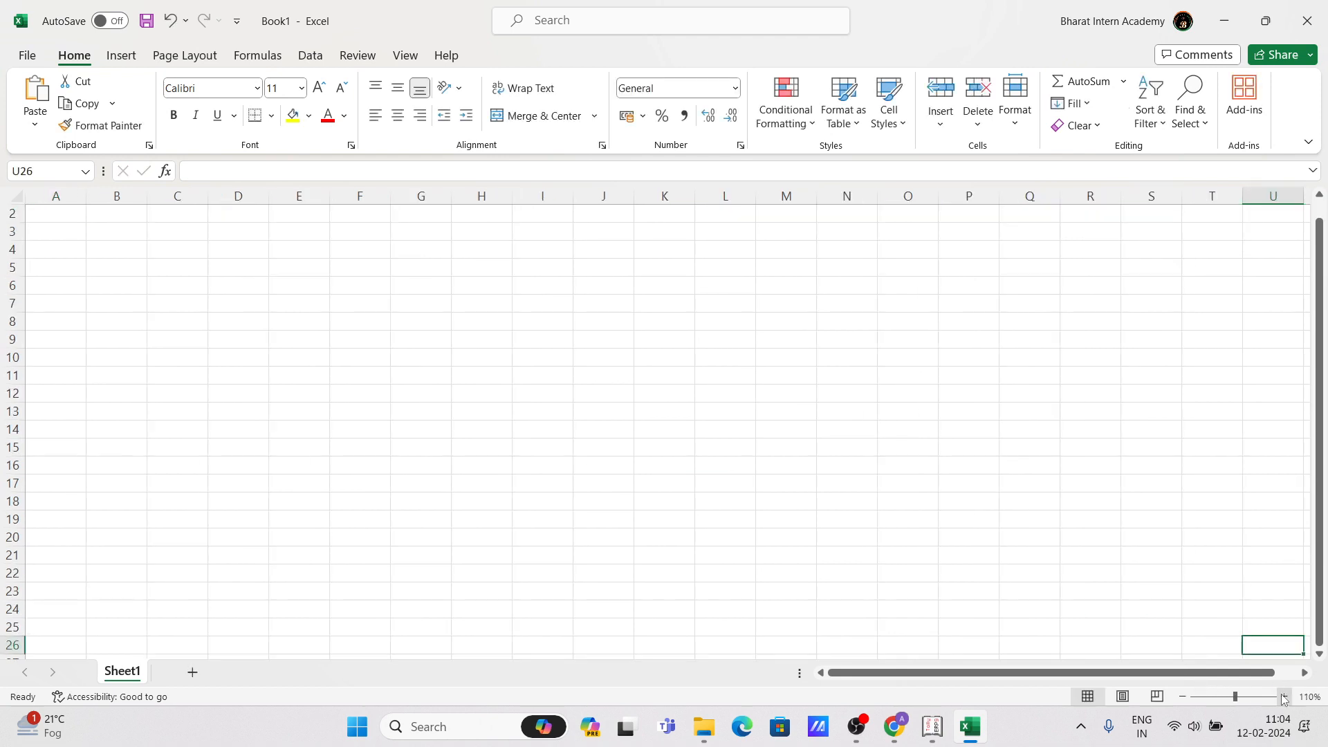
left_click(1283, 696)
left_click(1284, 696)
left_click(1284, 696)
left_click(72, 238)
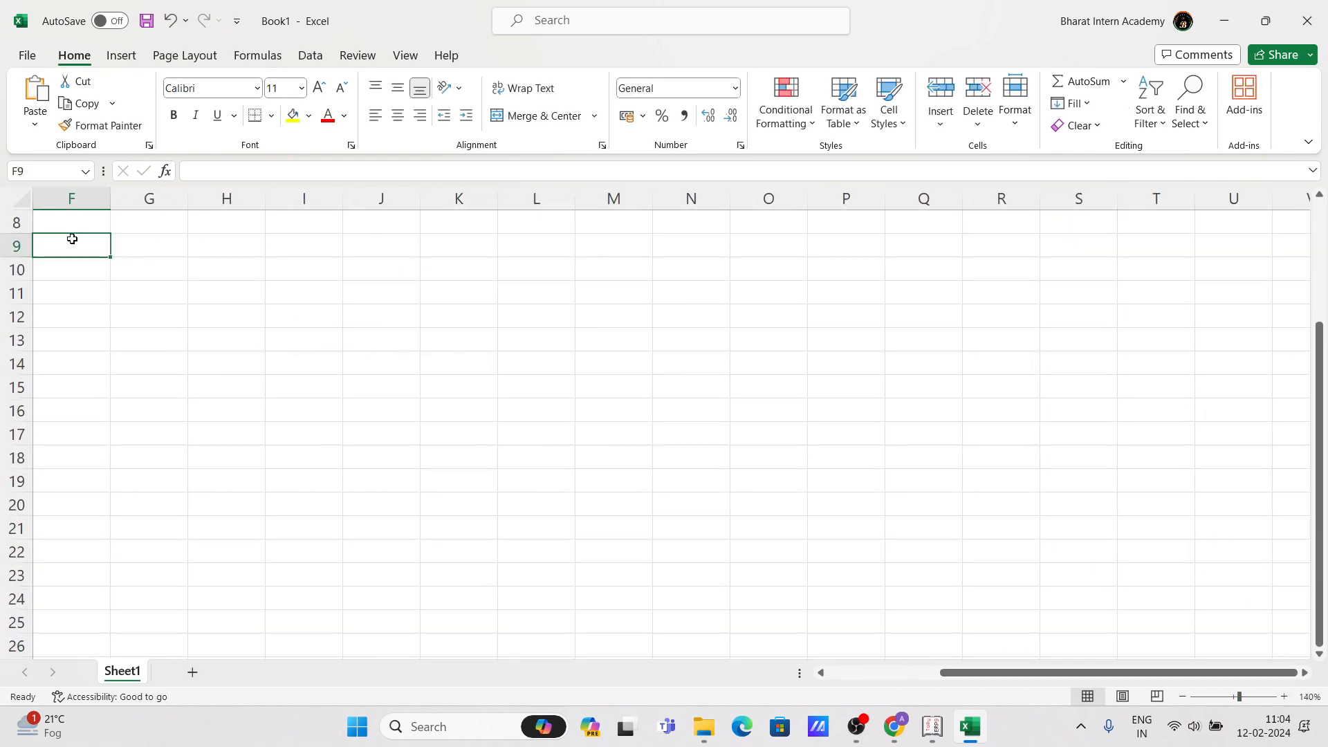
key("Up")
key("Up")
key("Up")
key("Up")
key("Up")
key("Up")
key("Up")
key("Up")
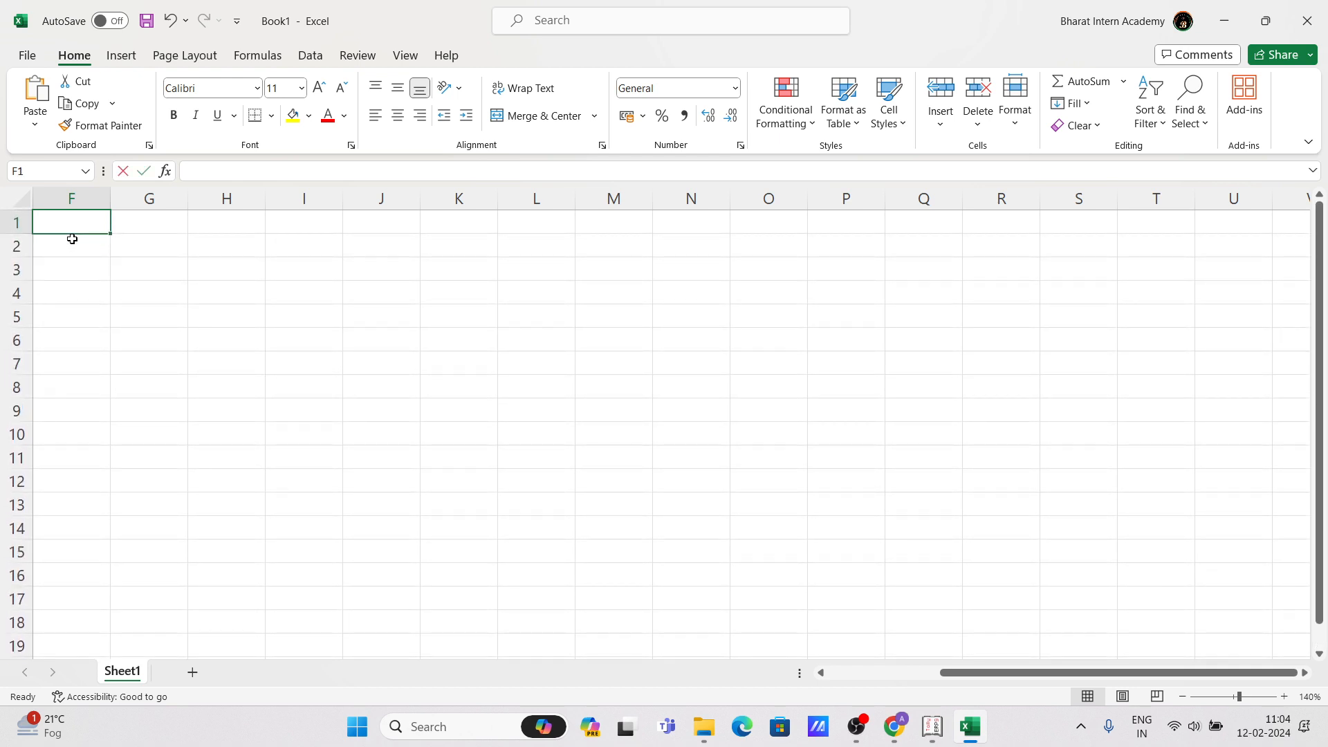
type("From - ")
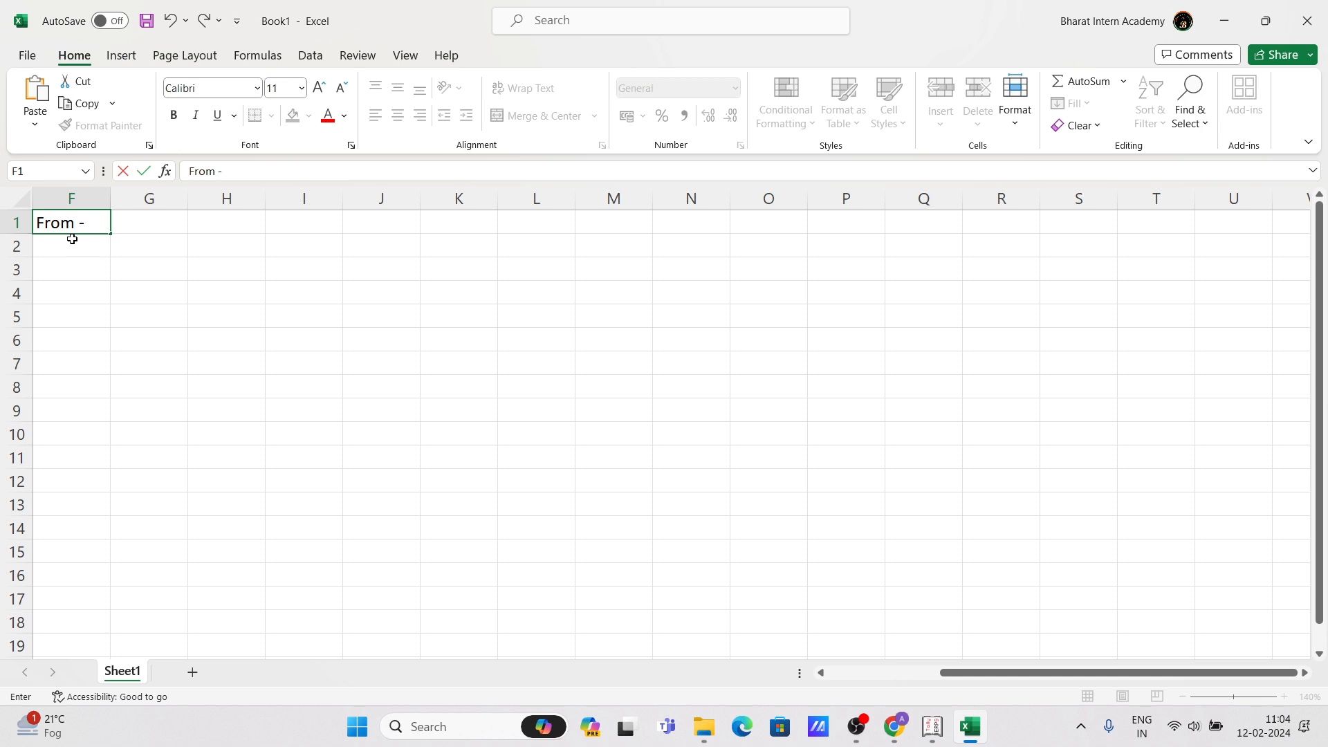
type("ABC Friut Supplier")
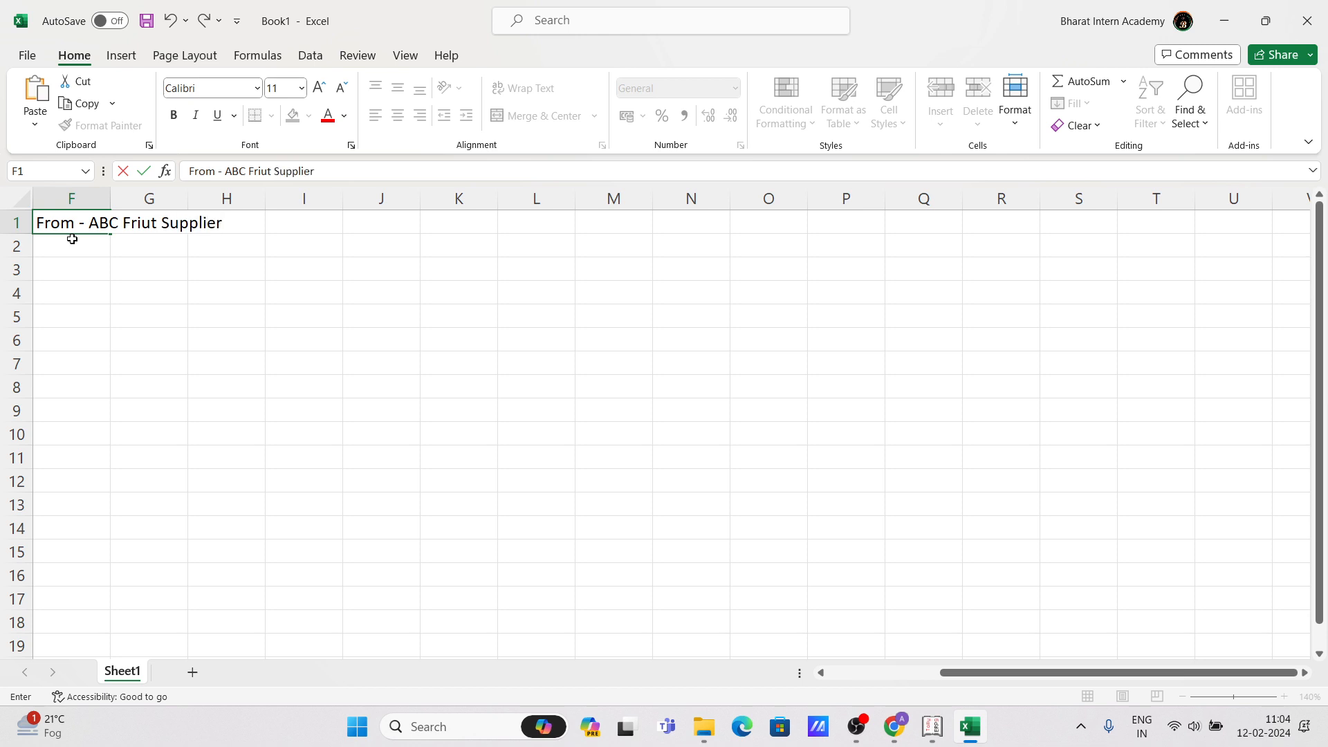
key("Return")
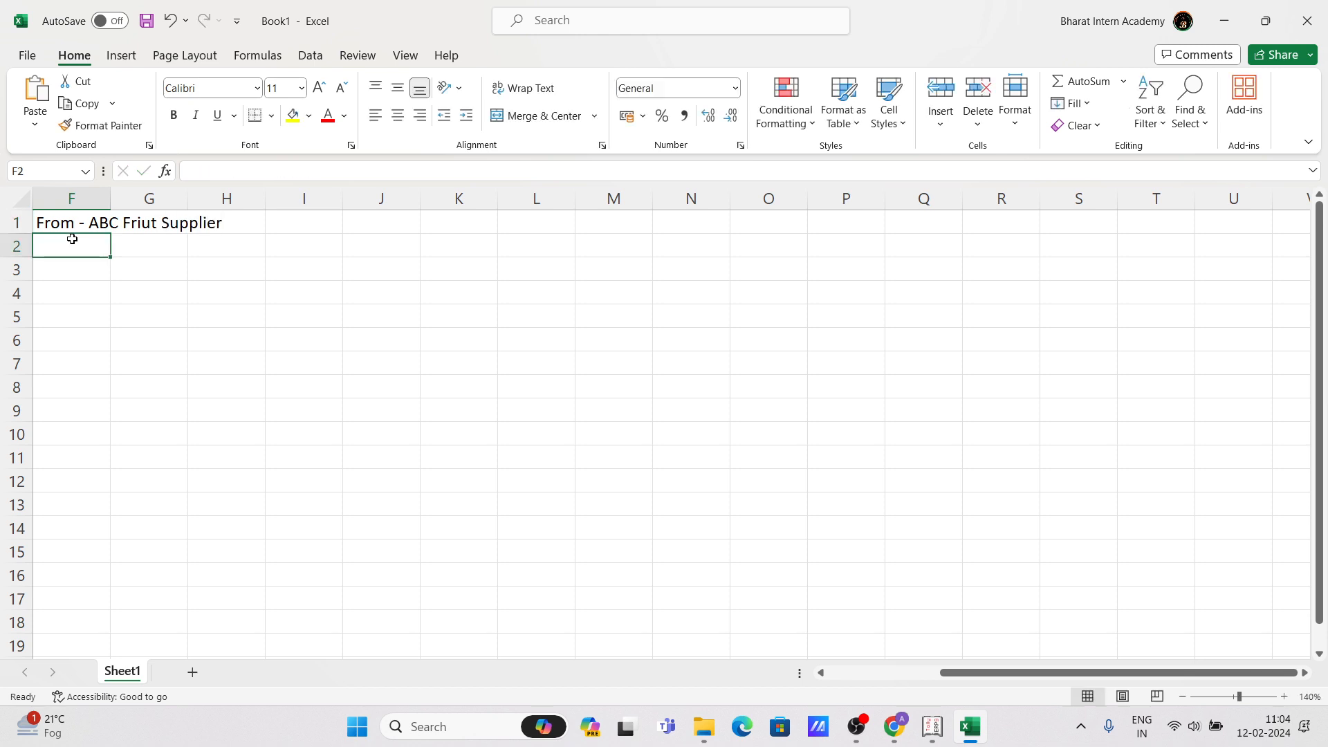
Add the column headers "item", "qty" and "rate" in cells F2 to H2.
type("item")
key("Tab")
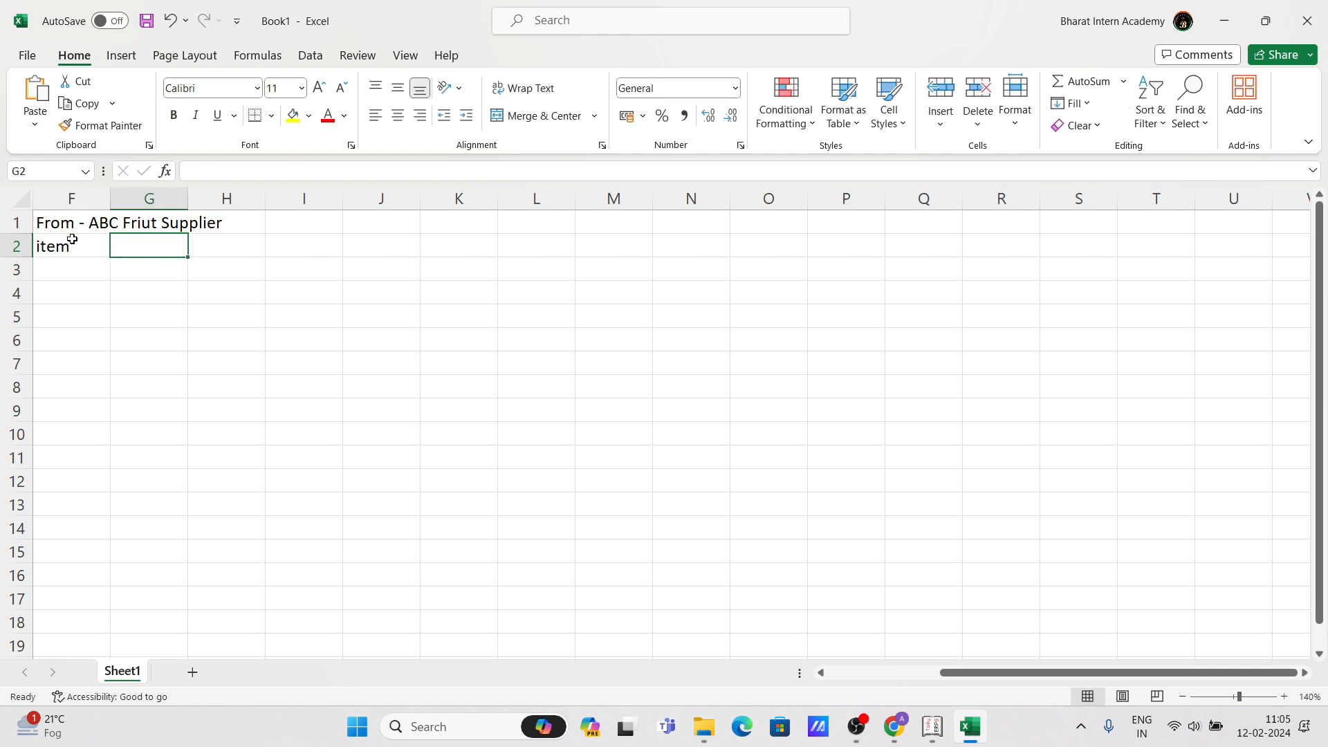
type("qty")
key("Tab")
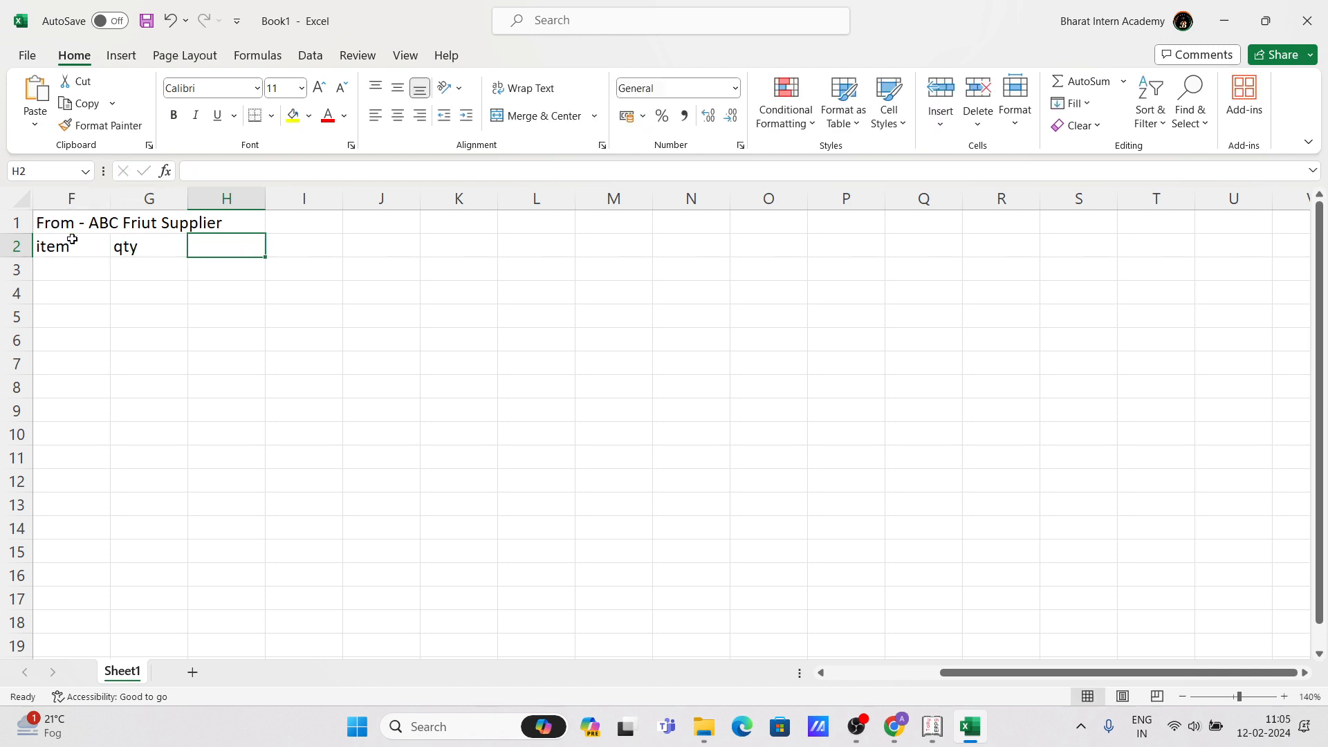
type("rate")
key("Tab")
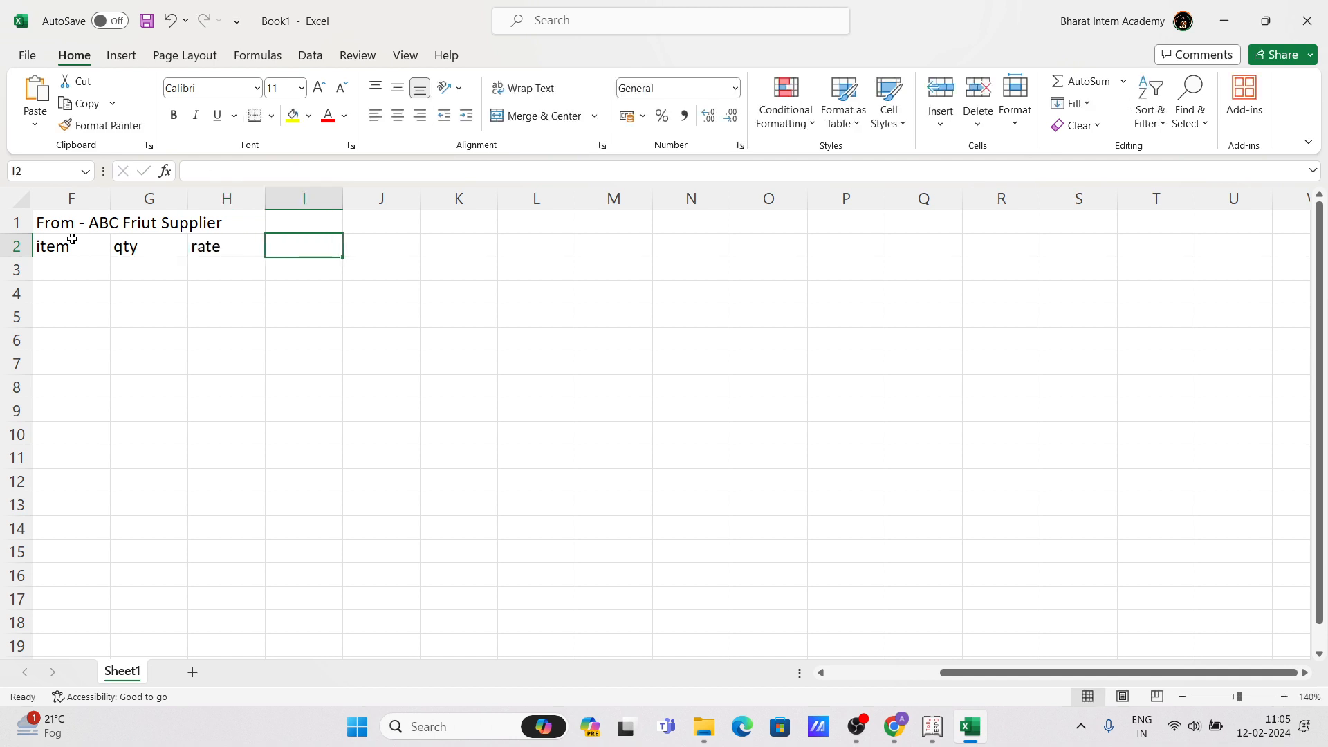
left_click(71, 239)
scroll(72, 239, "left", 1)
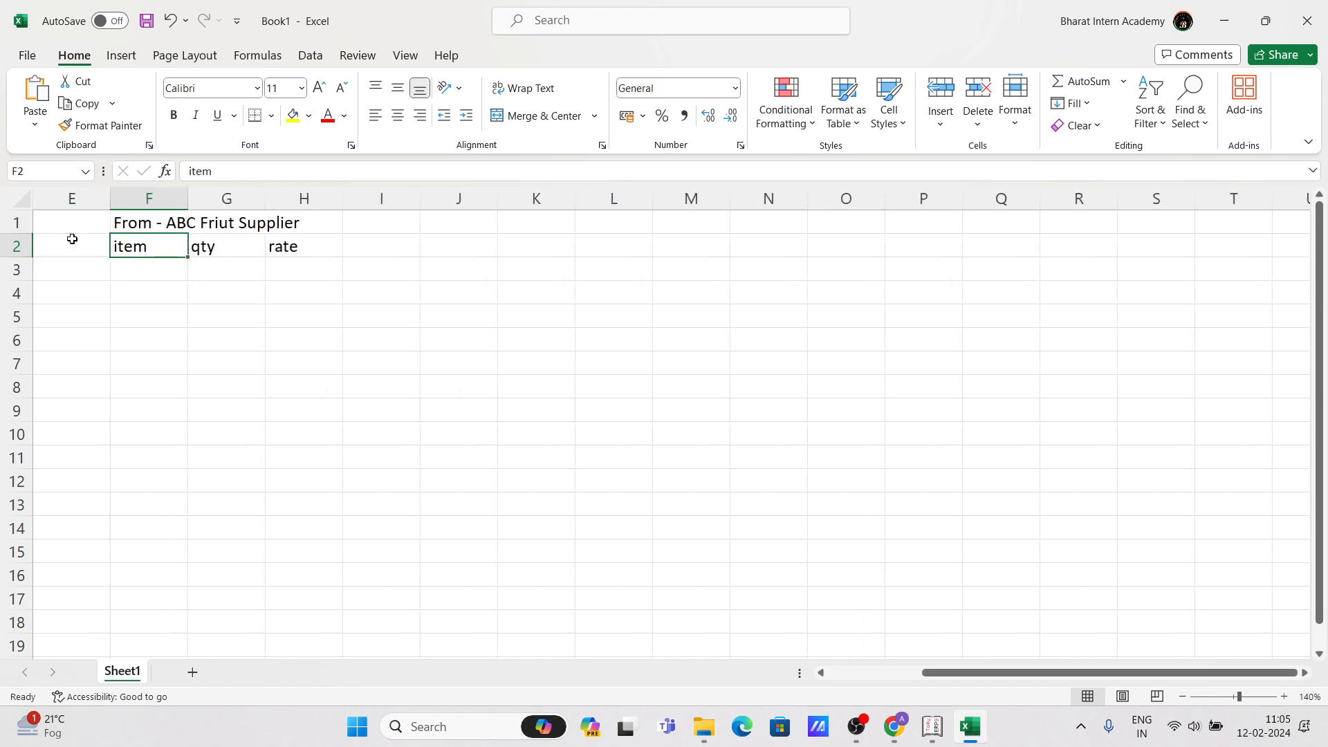
key("Left")
key("Right")
key("Right")
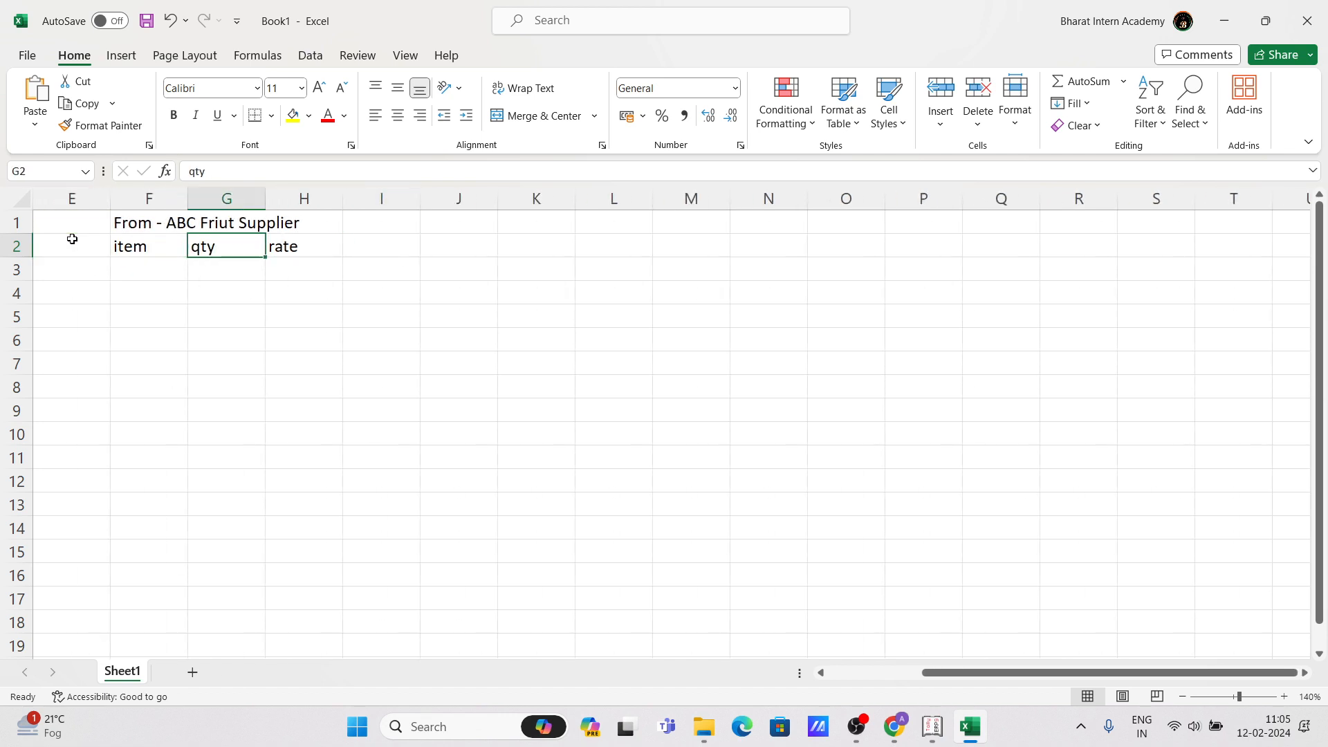
key("Left")
key("Left")
key("Home")
key("Right")
key("Right")
key("Right")
key("Right")
key("Right")
key("Right")
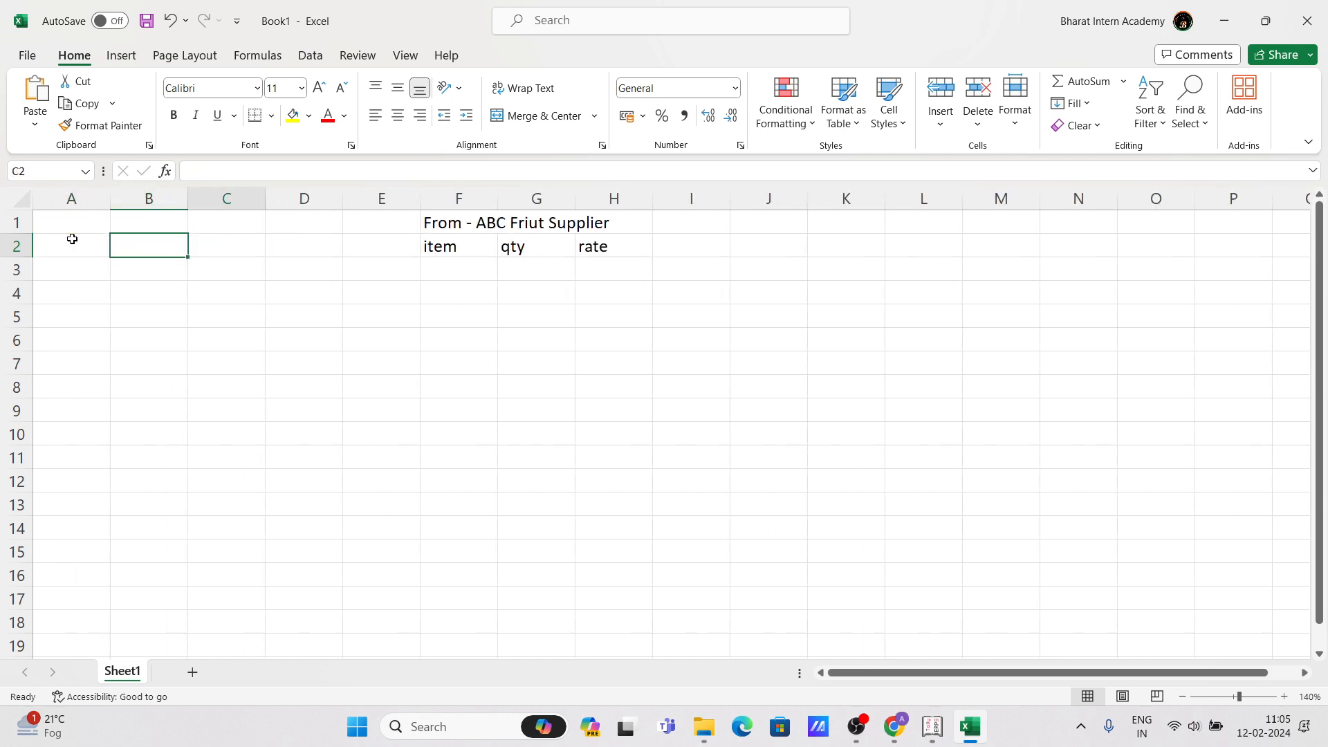
key("Left")
key("Left")
key("Right")
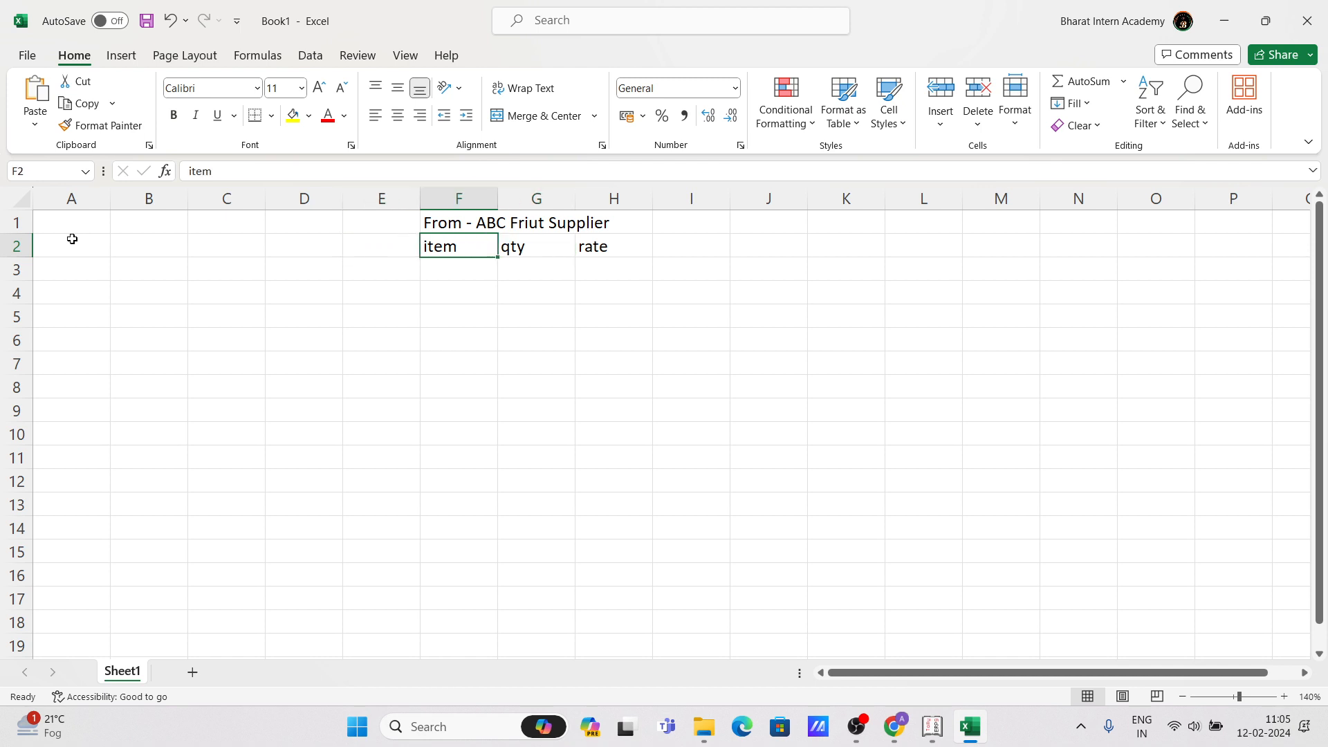
key("Right")
key("Left")
Fill row 3 under the headers with item A01, quantity "10 pcs" and rate "525 box".
key("Down")
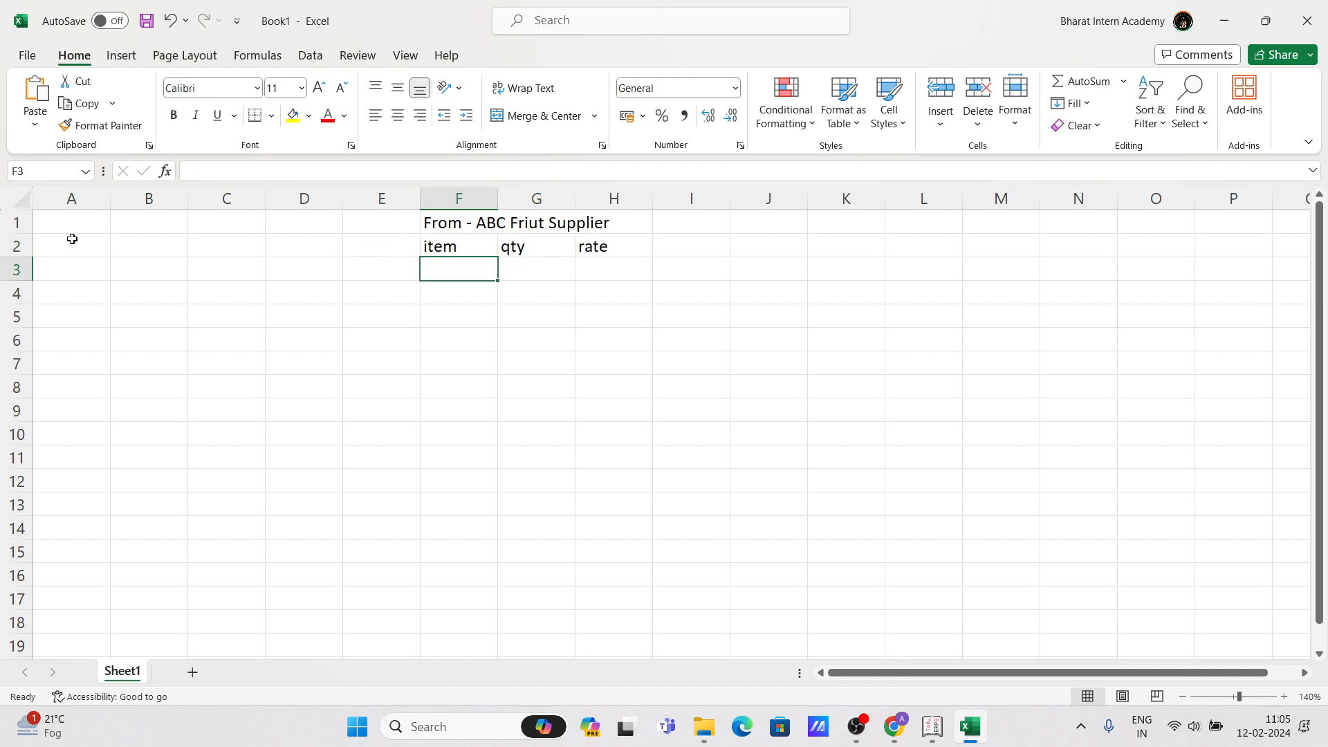
type("A01")
key("Tab")
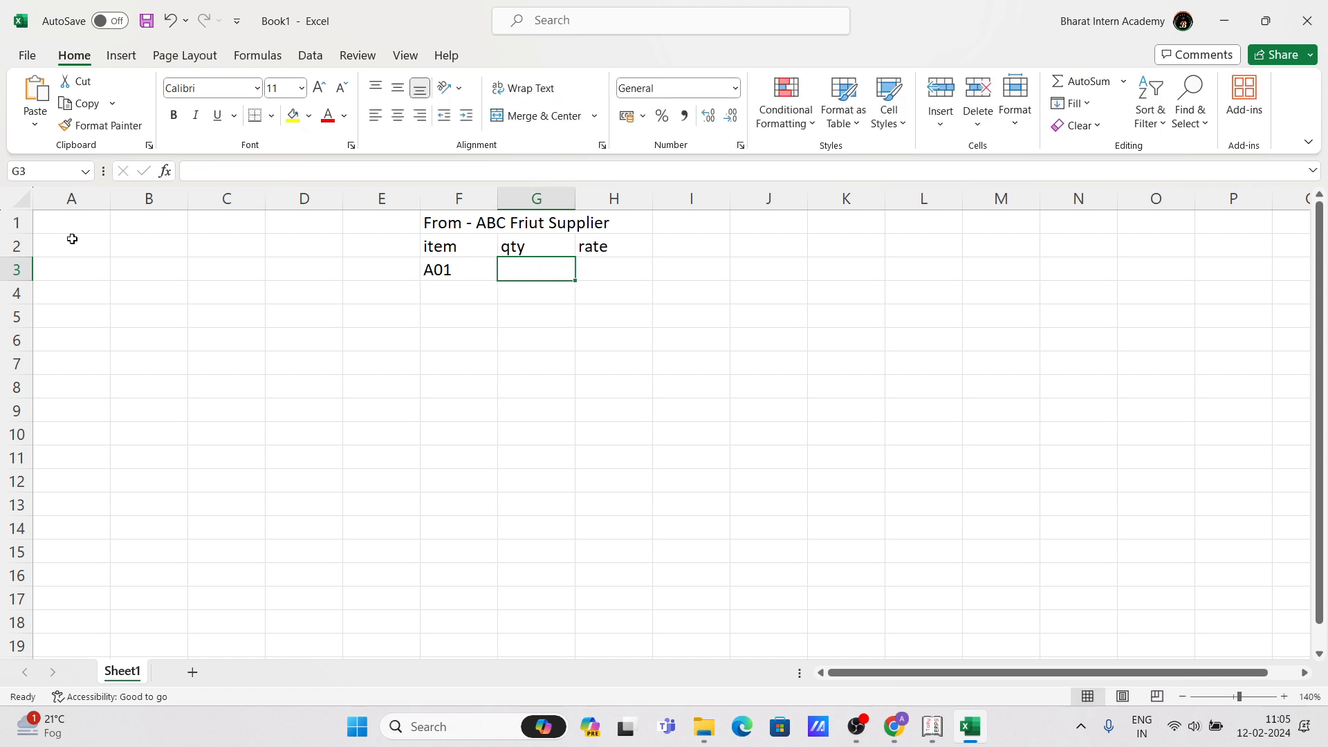
type("10 ")
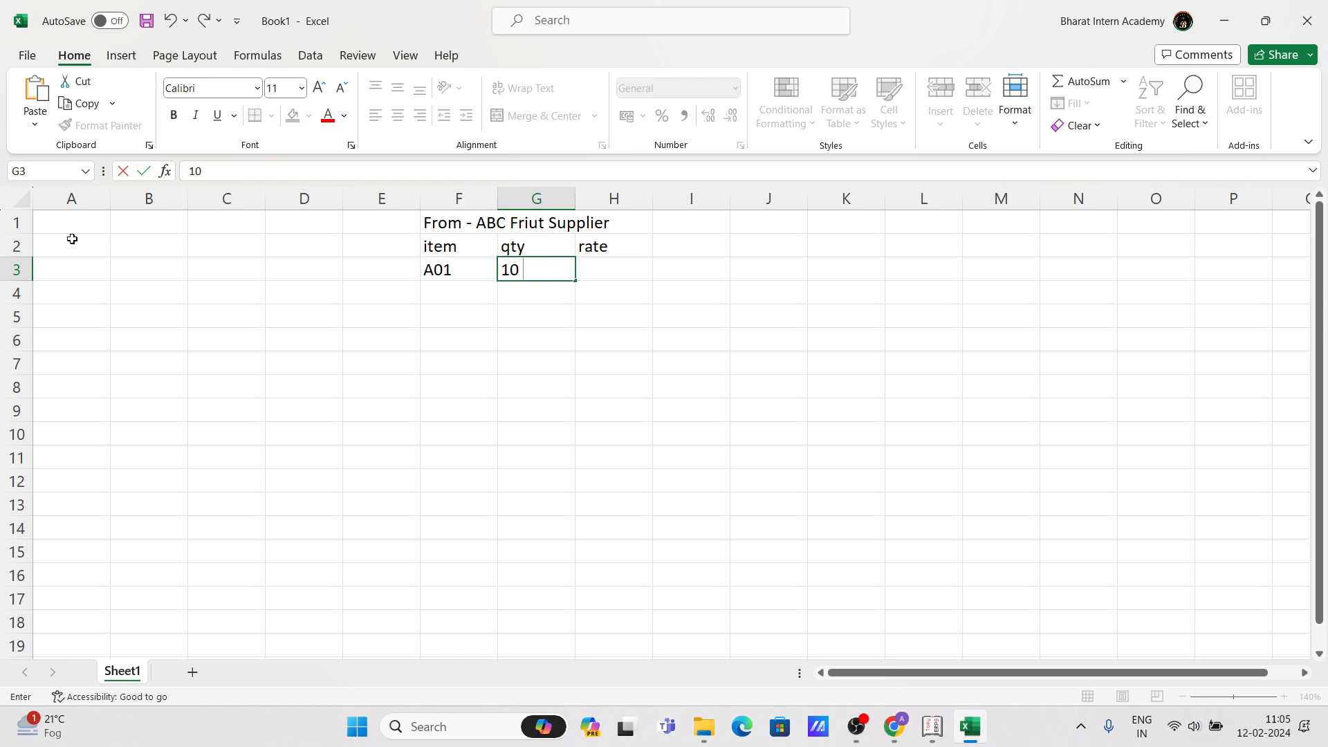
type("pcs")
key("Tab")
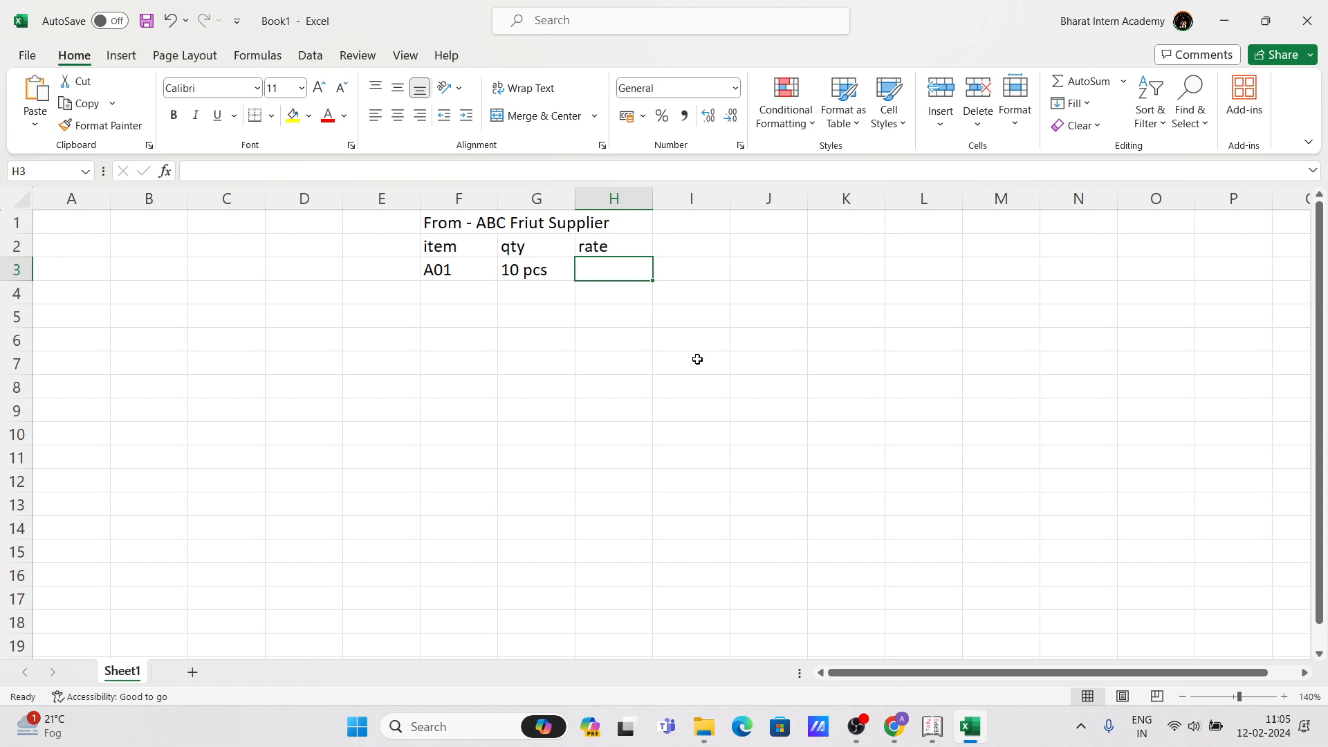
type("525")
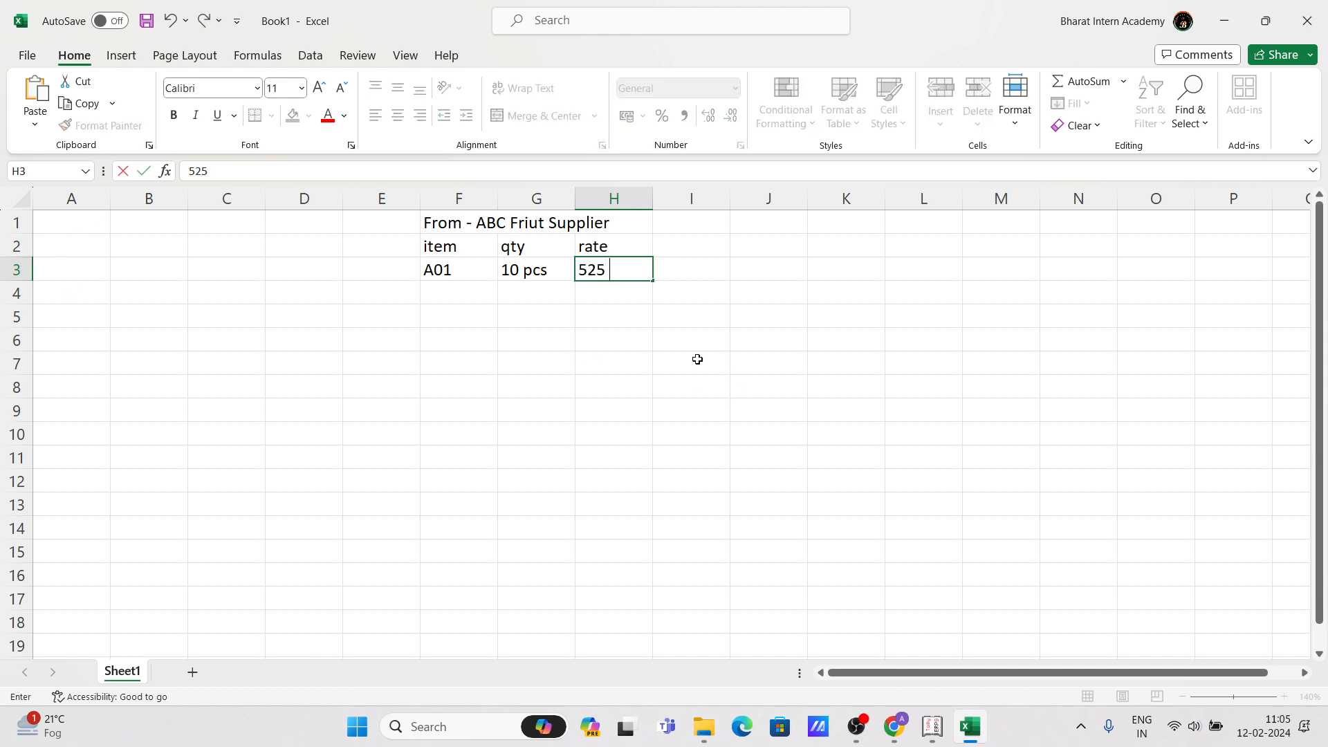
type(" box")
key("Return")
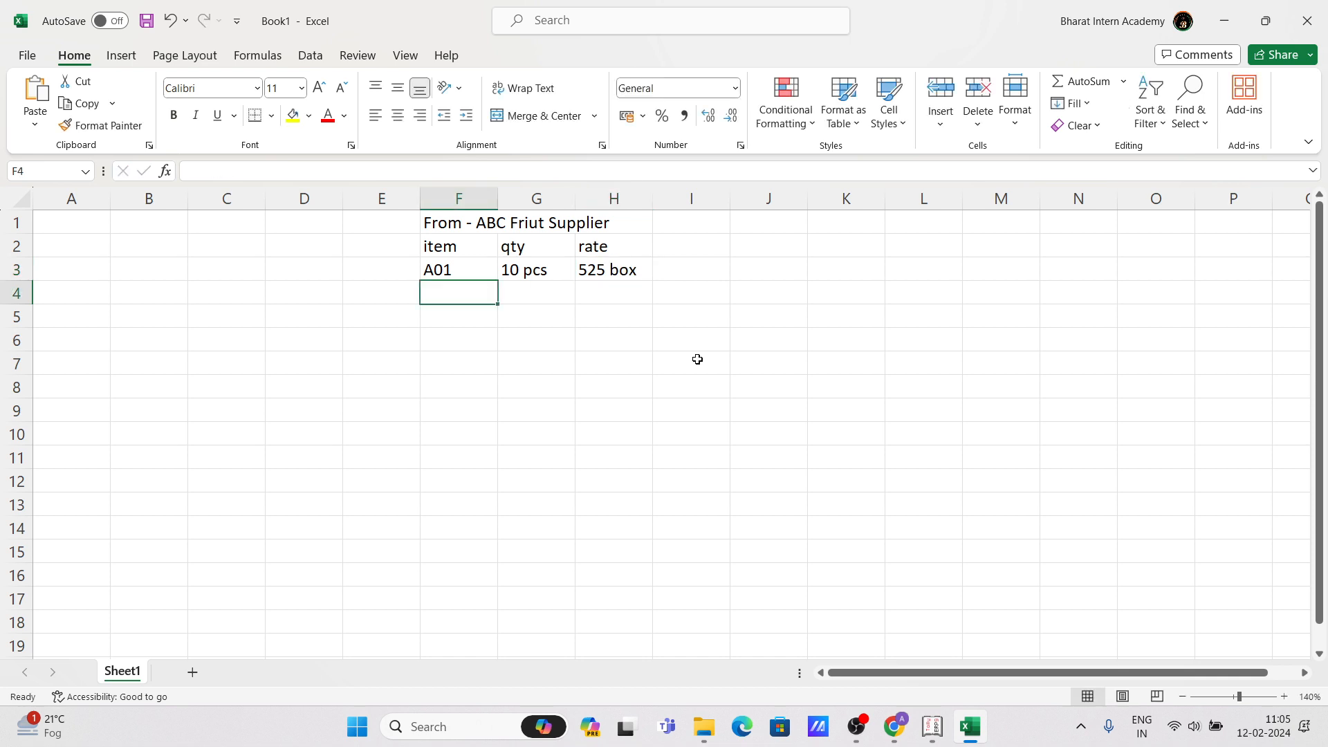
Enter the unit conversion note "1box = 15 pcs" in cell I1 beside the supplier heading.
left_click(632, 272)
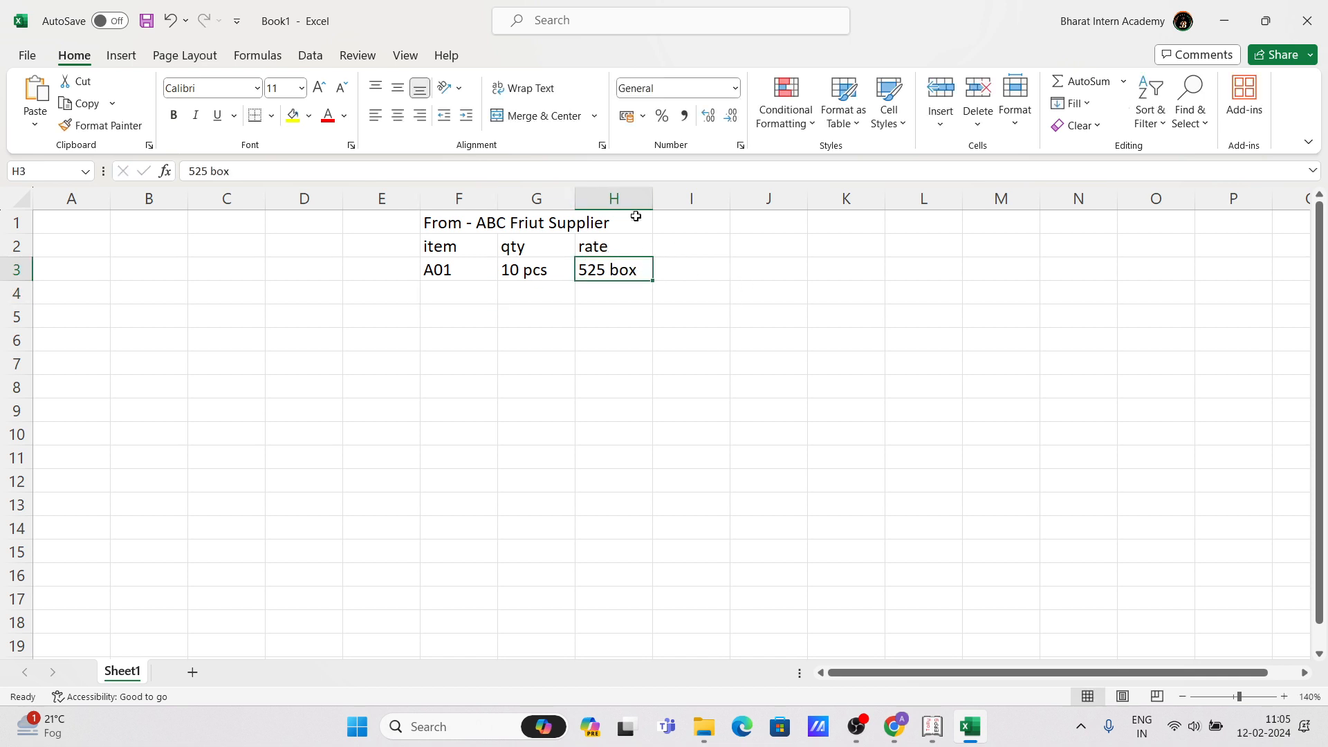
left_click(681, 222)
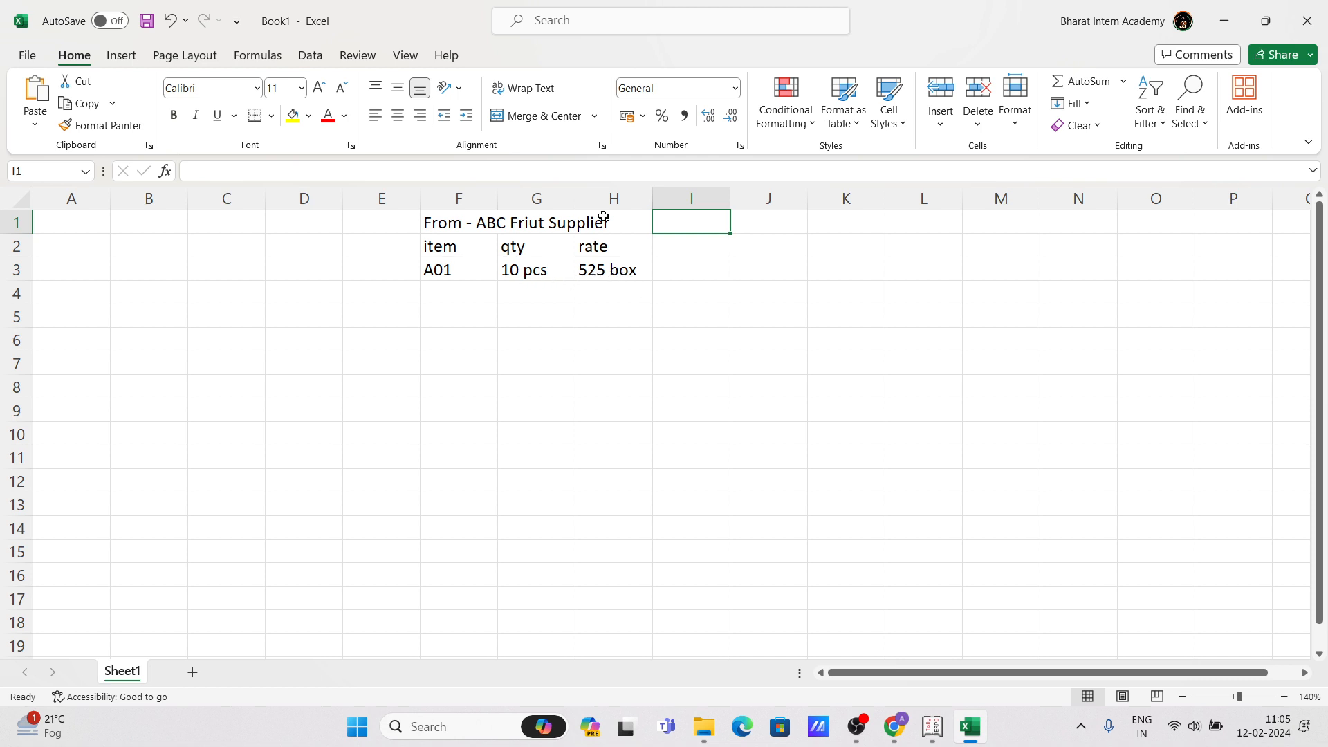
type("1b")
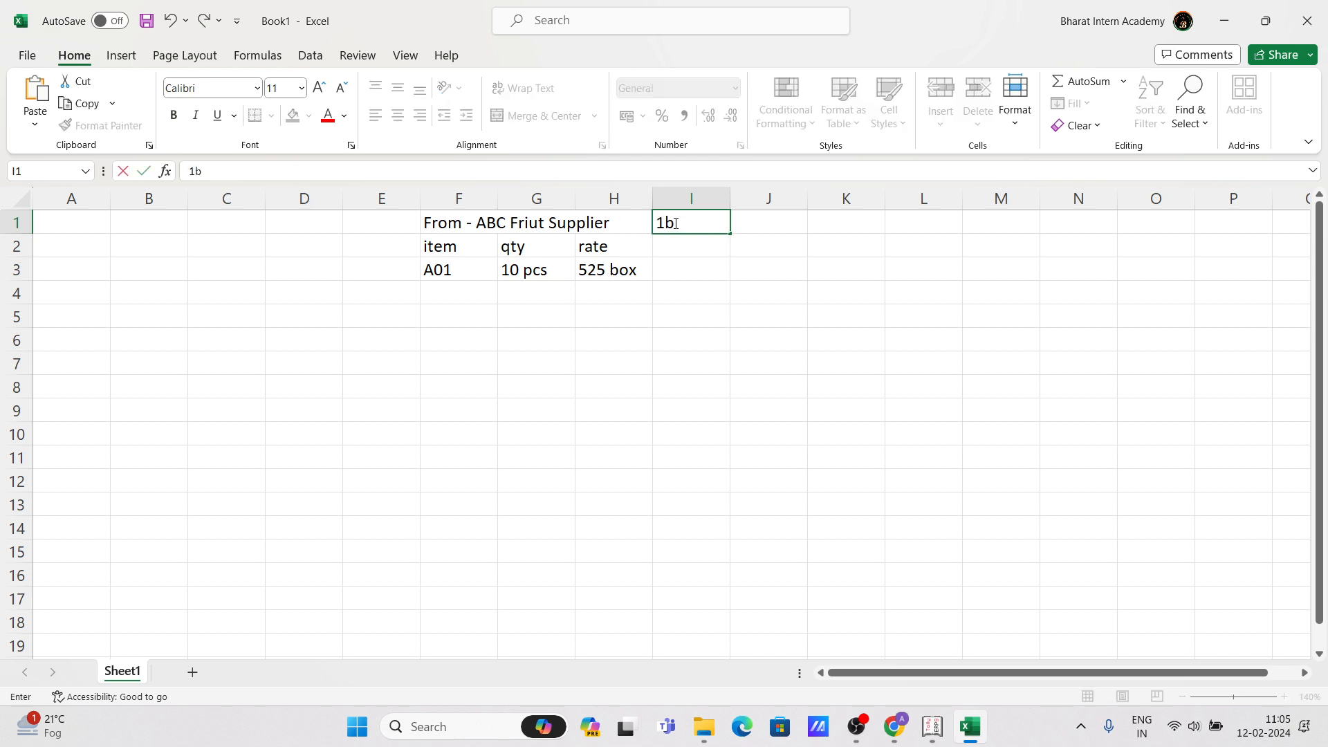
type("ox = 15 pcs")
key("BackSpace")
key("BackSpace")
type("cs")
key("Return")
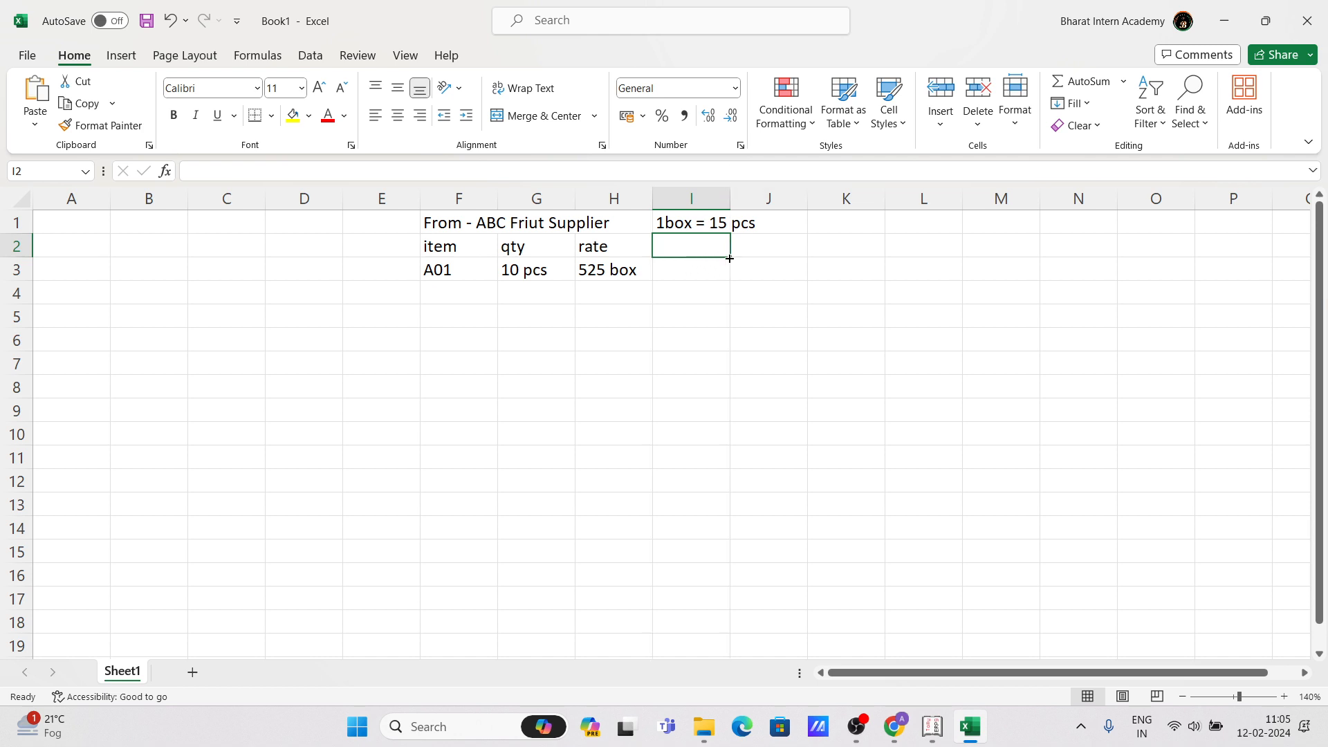
left_click(667, 270)
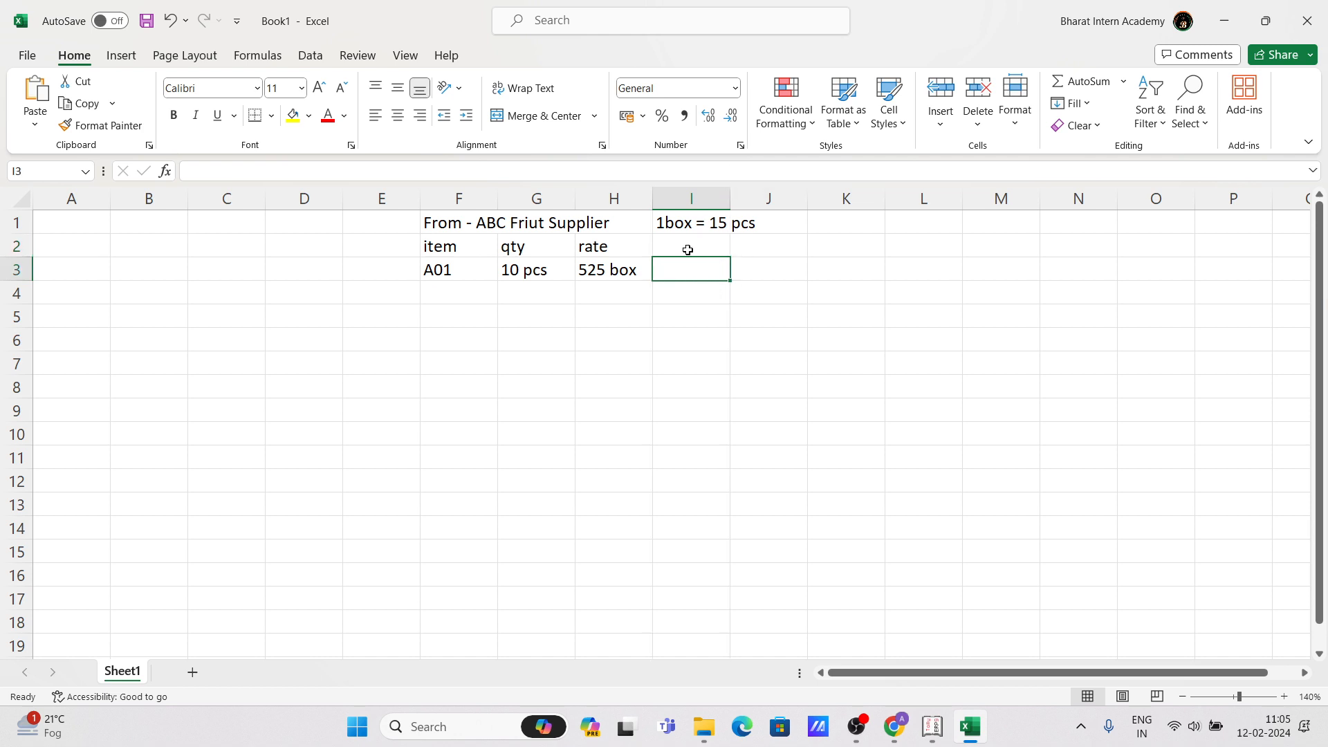
Enter the second item code "A02" in cell F4 below A01.
left_click(483, 300)
type("a02")
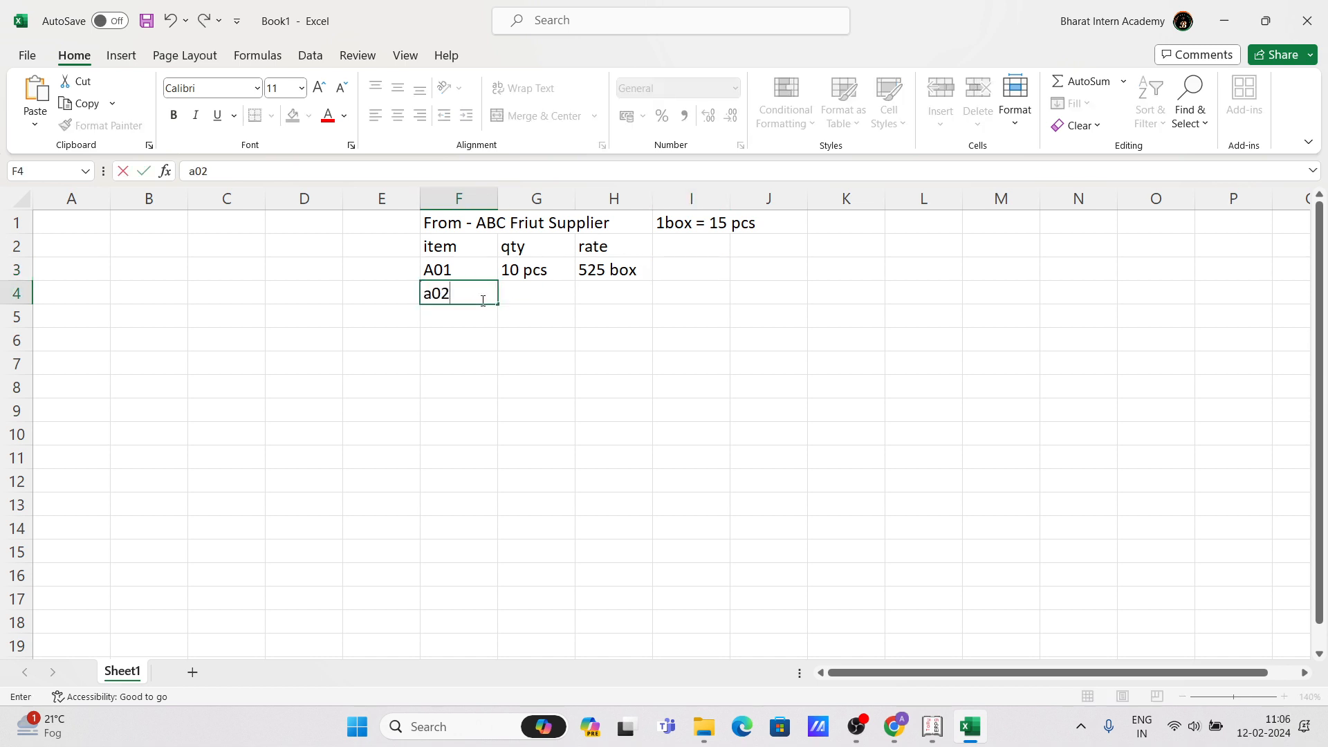
key("BackSpace")
key("BackSpace")
key("BackSpace")
type("A02")
key("Tab")
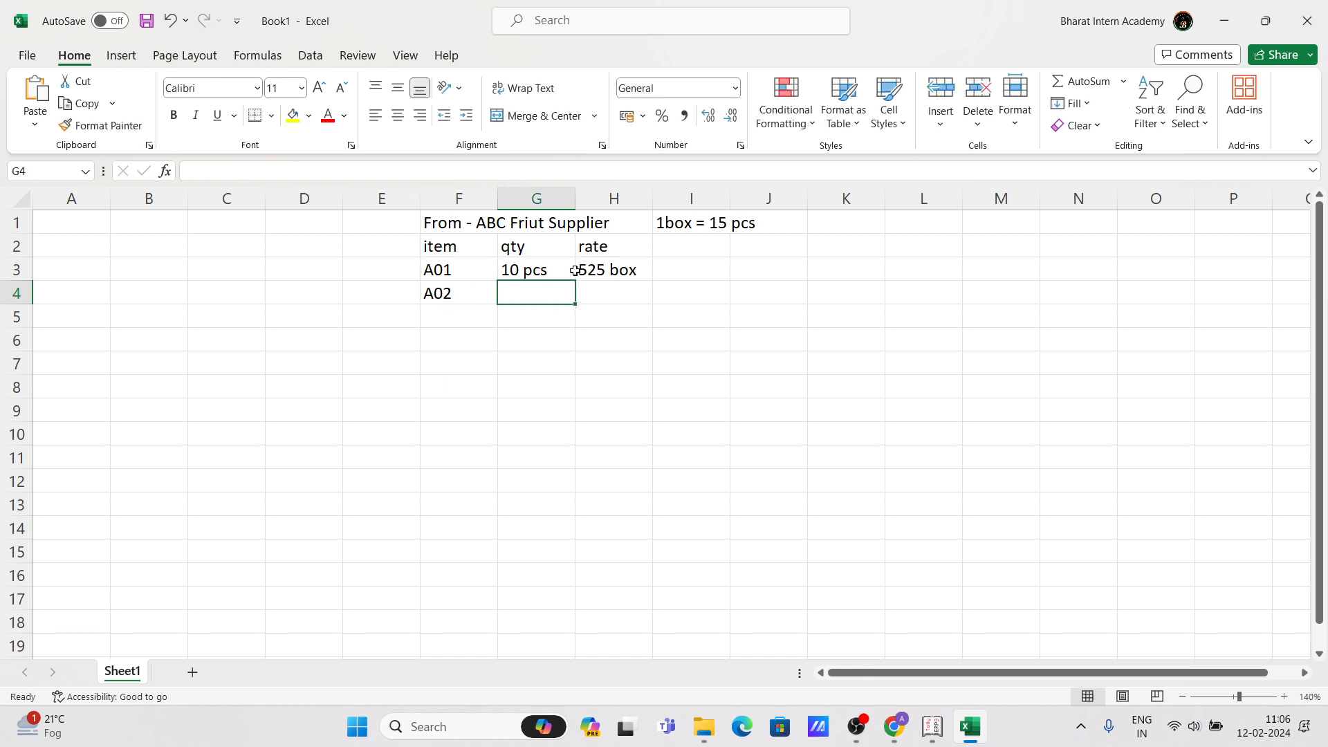
Change the quantity of item A01 in cell G3 to "125 pcs".
double_click(529, 272)
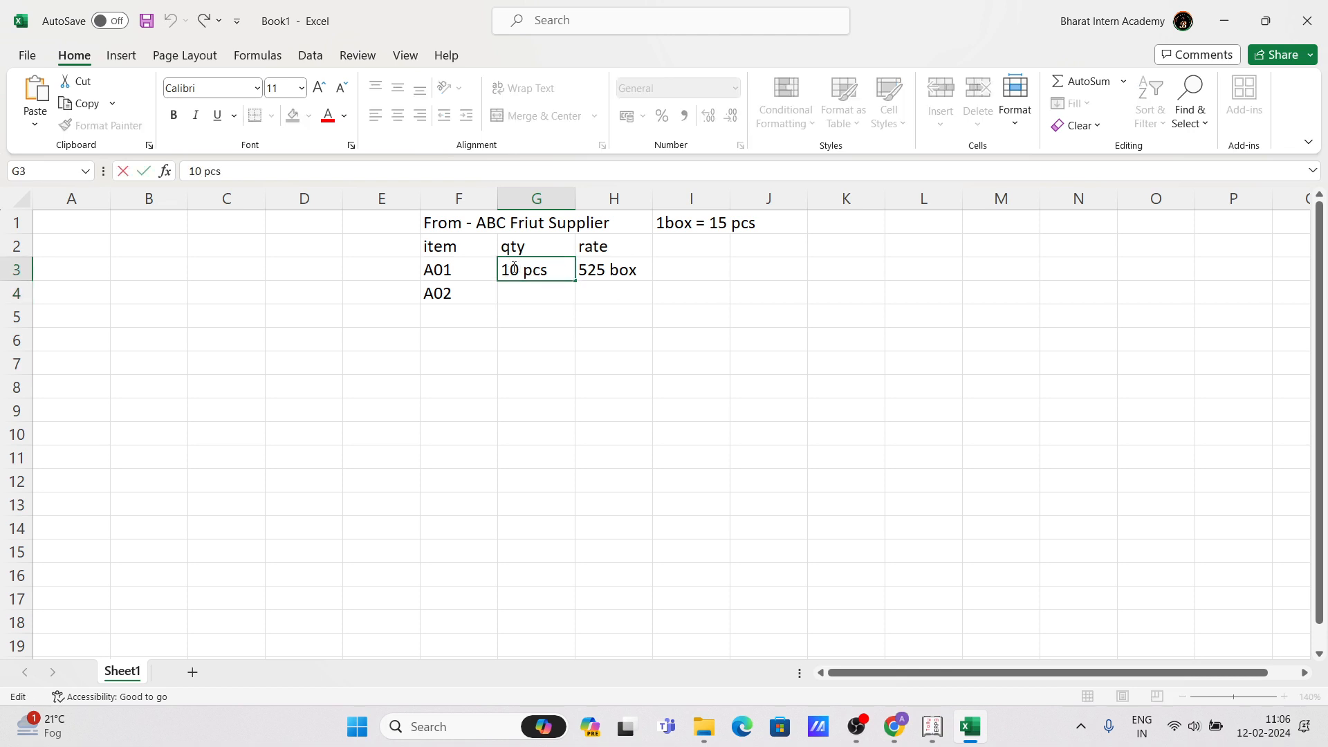
left_click_drag(520, 270, 488, 267)
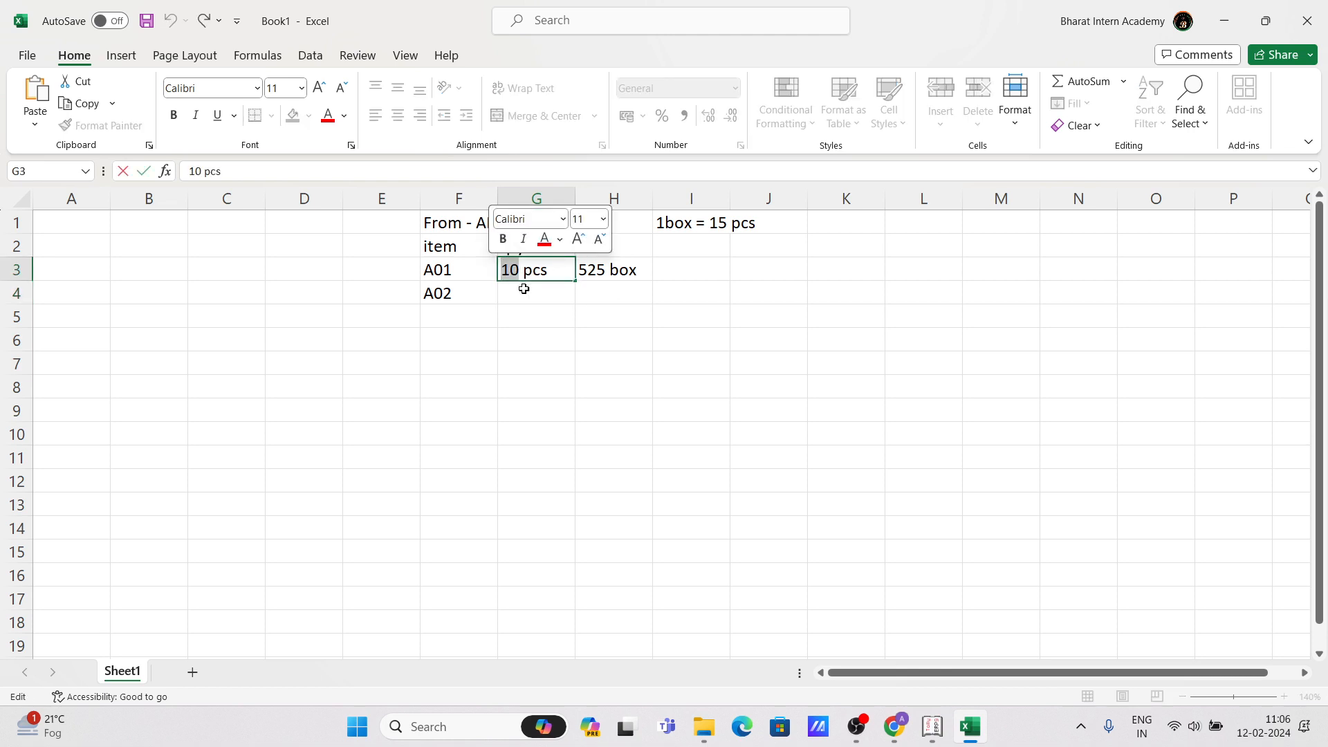
left_click(537, 314)
double_click(522, 264)
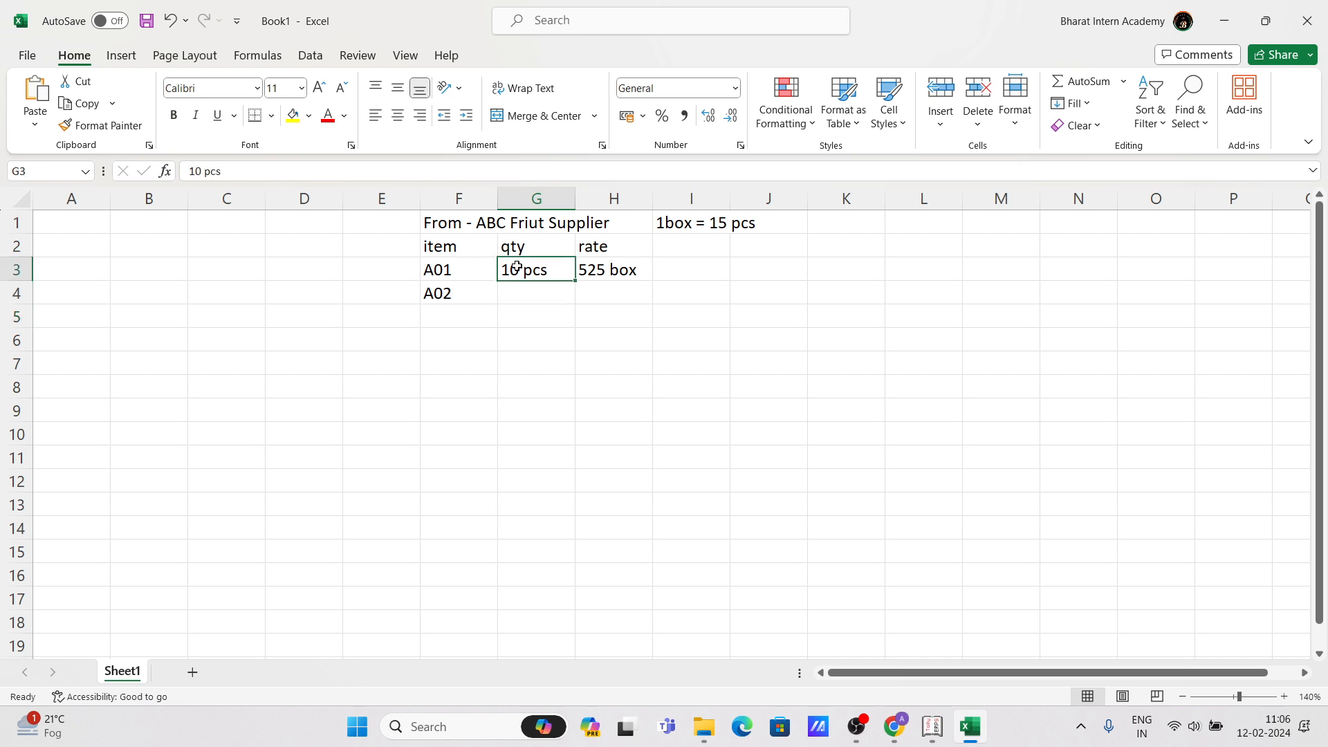
key("BackSpace")
key("BackSpace")
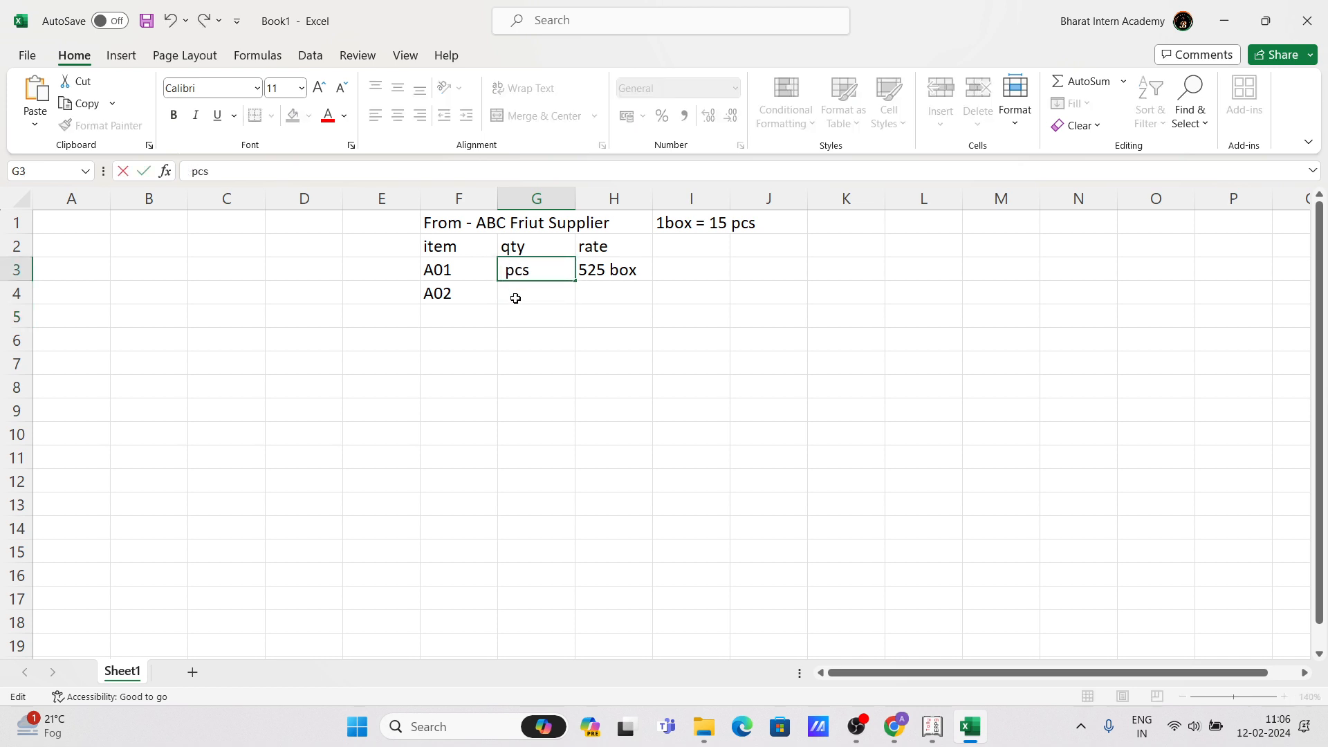
type("10")
key("BackSpace")
type("25")
key("Return")
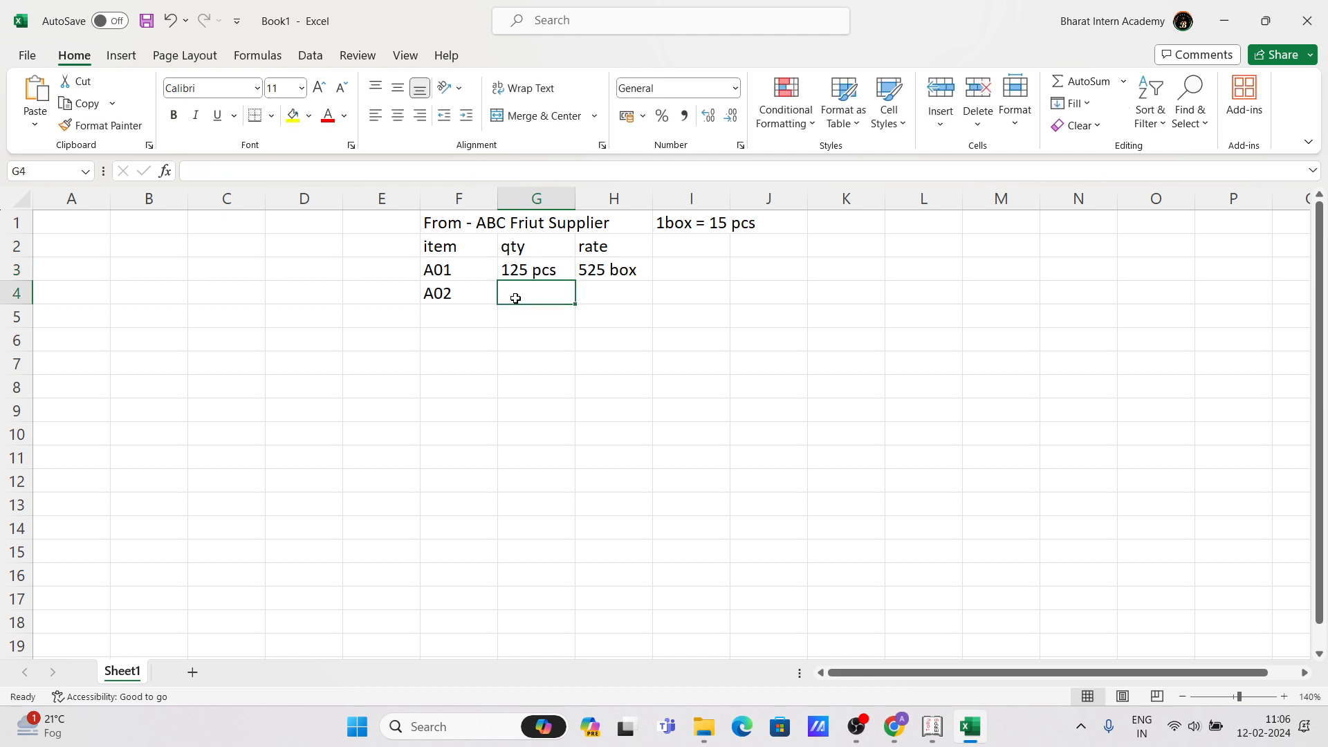
Give item A02 the quantity "115 PCS" in G4 and the rate "625 BOX" in H4.
type("115 PCS")
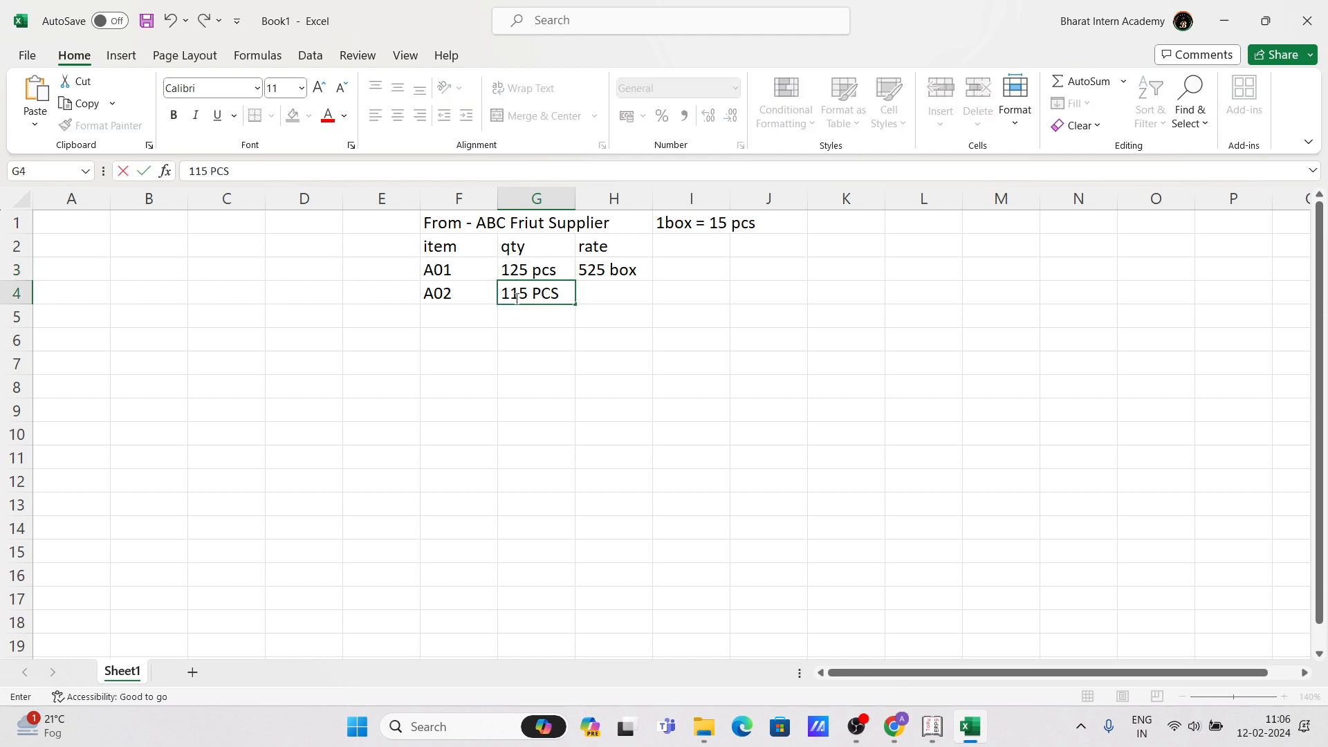
key("Tab")
type("625")
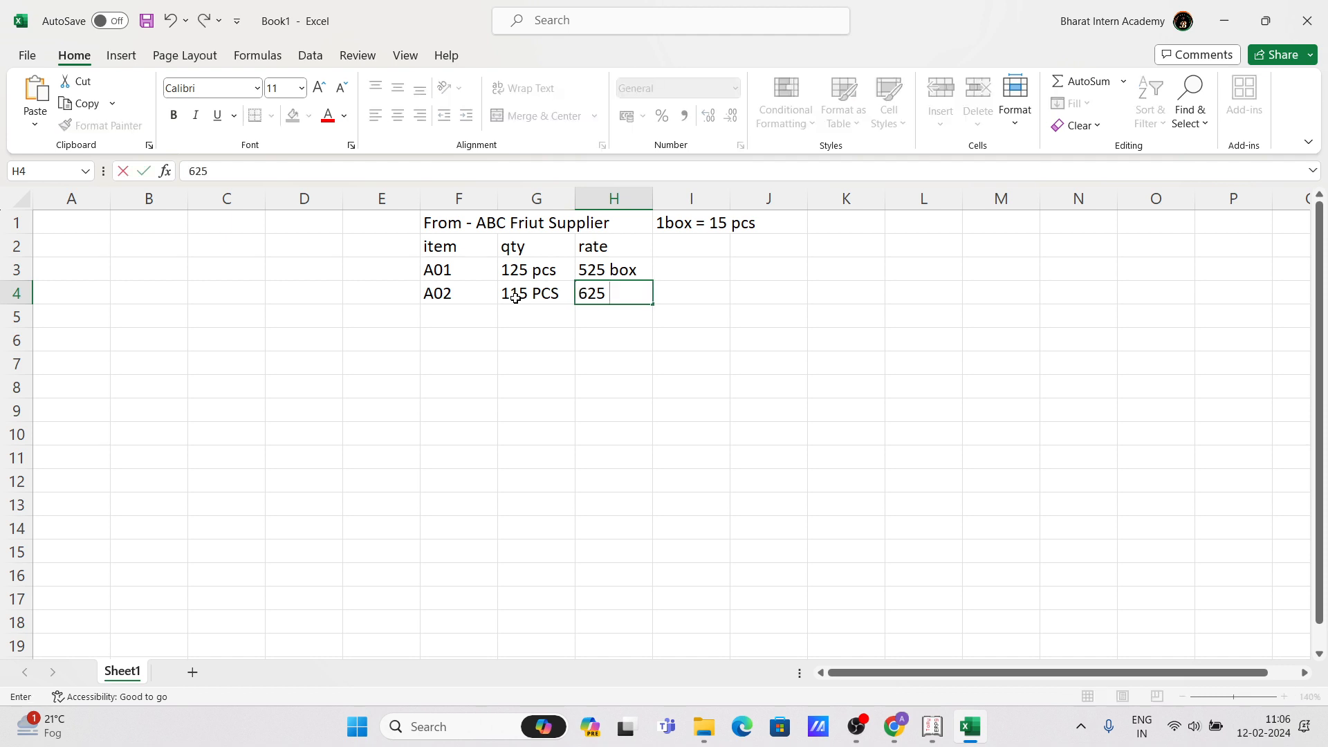
type(" BOX")
key("BackSpace")
key("BackSpace")
key("BackSpace")
type("BOX")
key("BackSpace")
key("BackSpace")
key("BackSpace")
type("BOX")
left_click(527, 315)
Start a sale entry in row 5 with "TO-" in F5 and the first customer's name in G5.
left_click(455, 317)
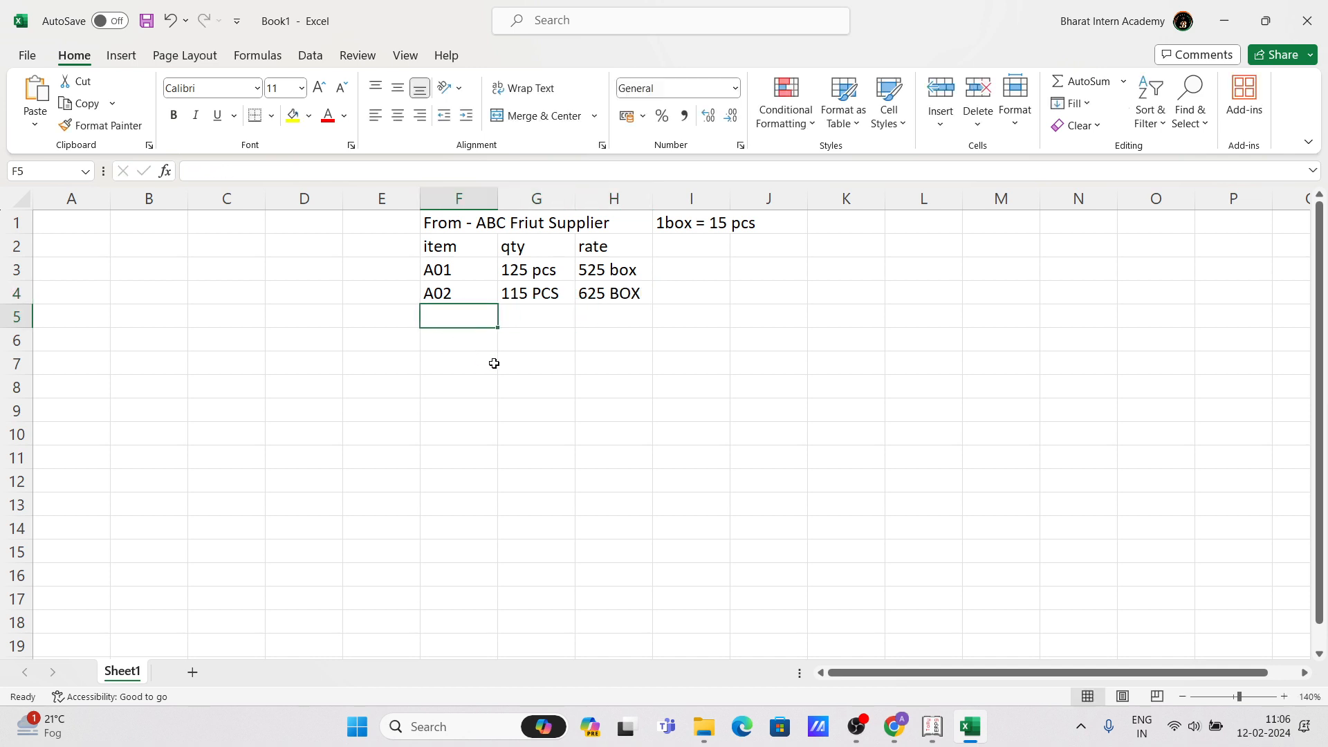
type("TO")
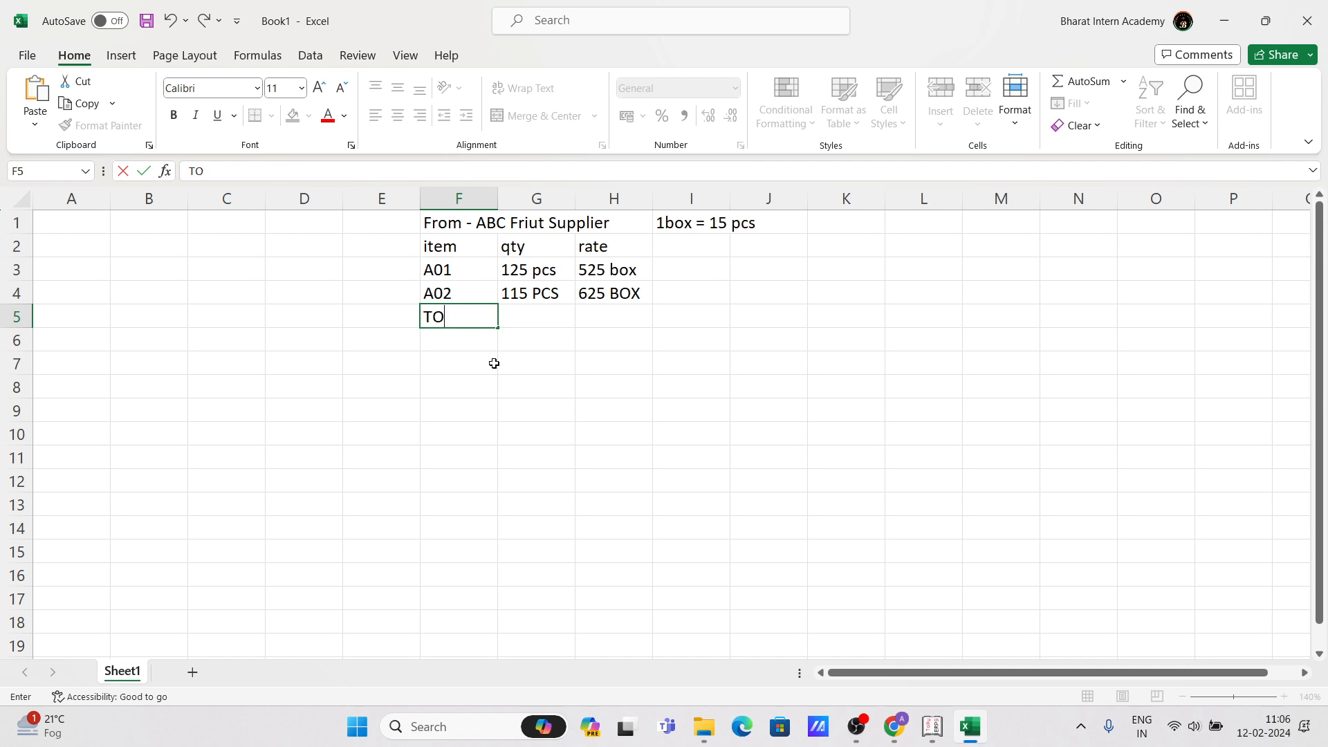
type("-")
key("Tab")
type("vINAY")
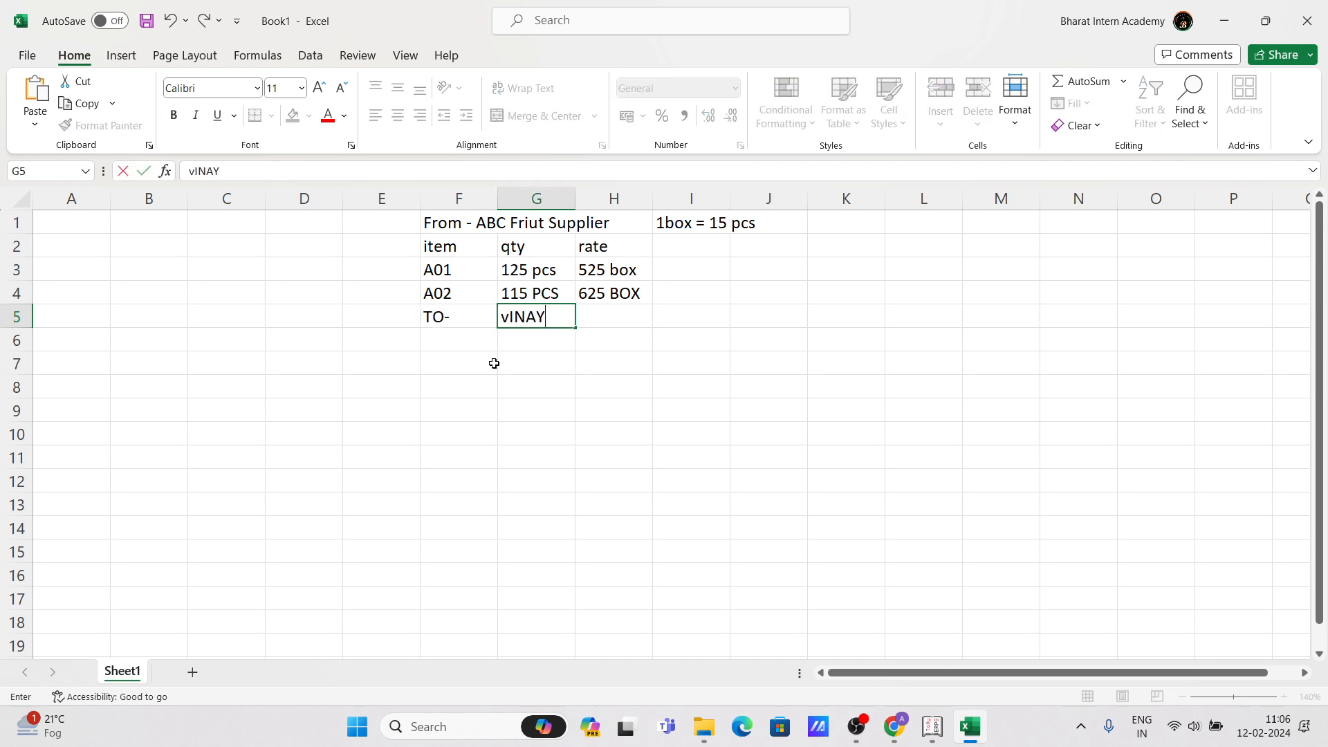
key("Return")
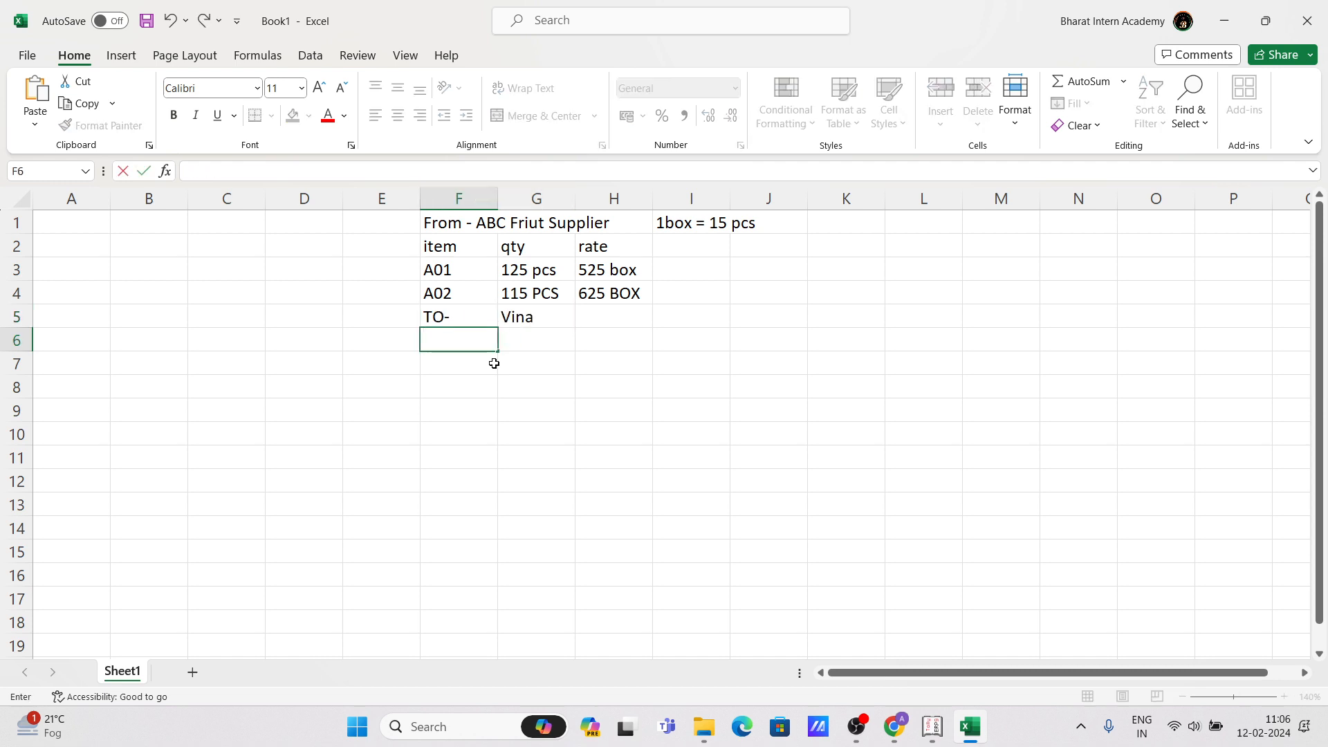
left_click(549, 320)
double_click(550, 320)
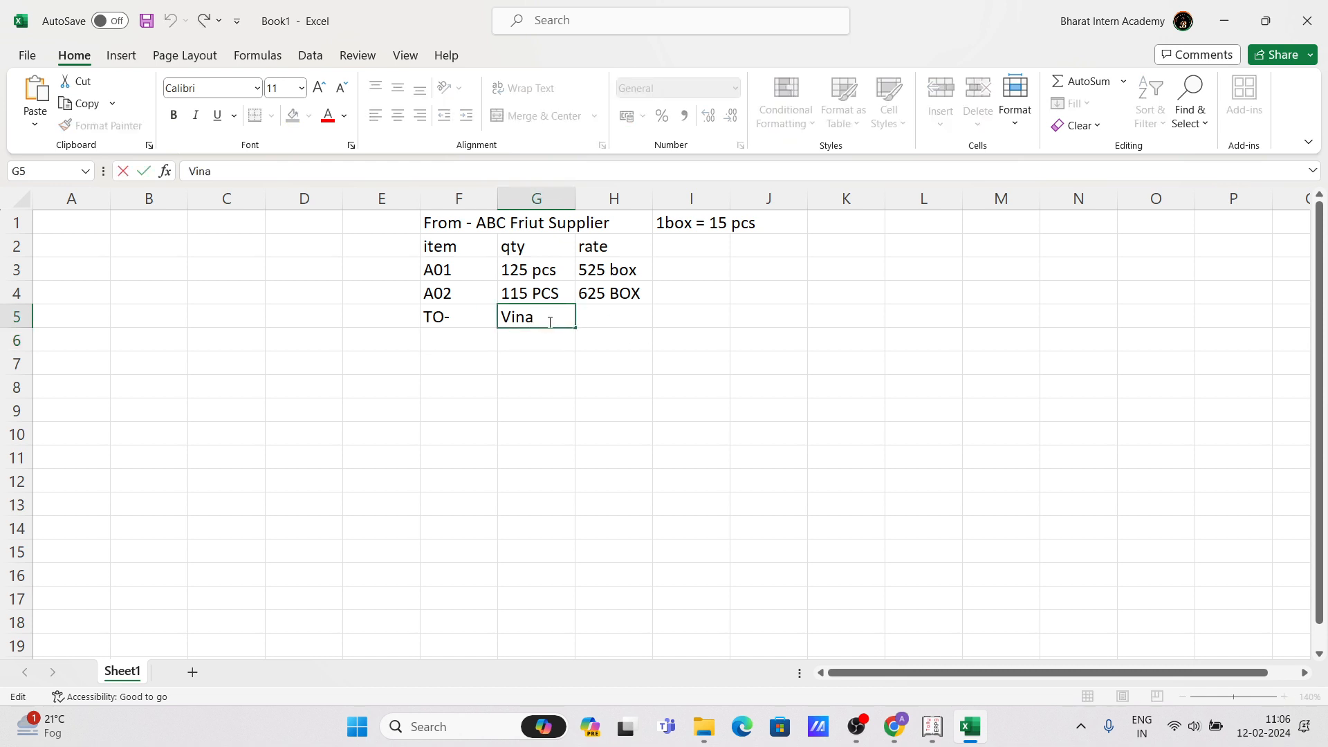
type("y")
key("Return")
Enter item A01 in F6 with the quantity "18 pcs" in G6 under the first customer.
key("Left")
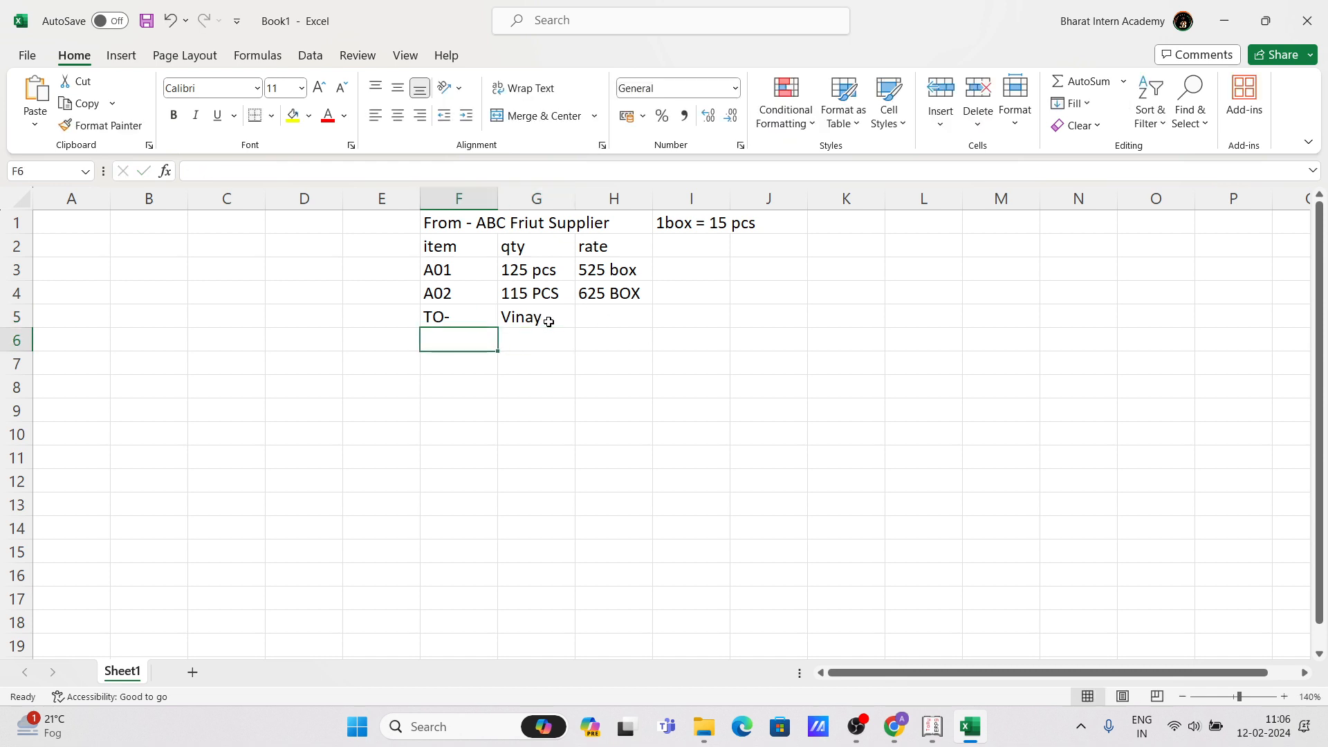
type("a")
key("BackSpace")
type("A01")
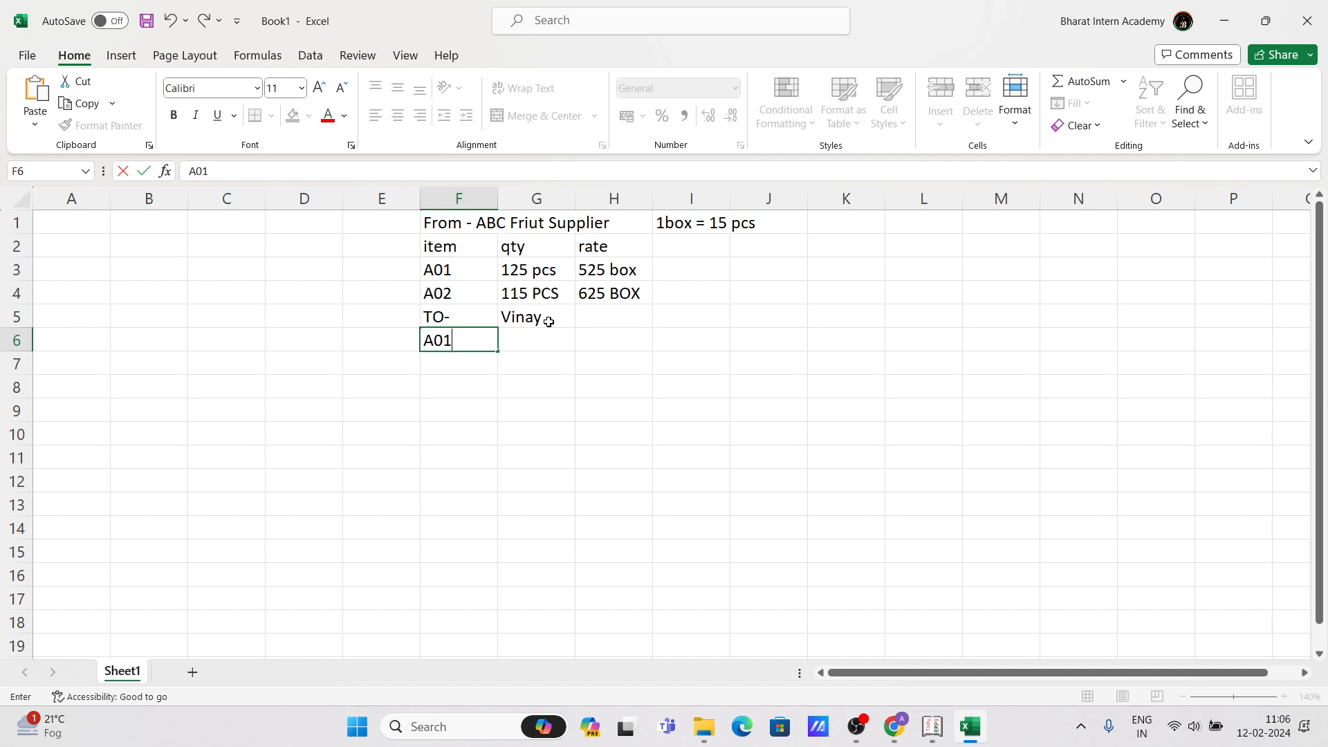
key("Tab")
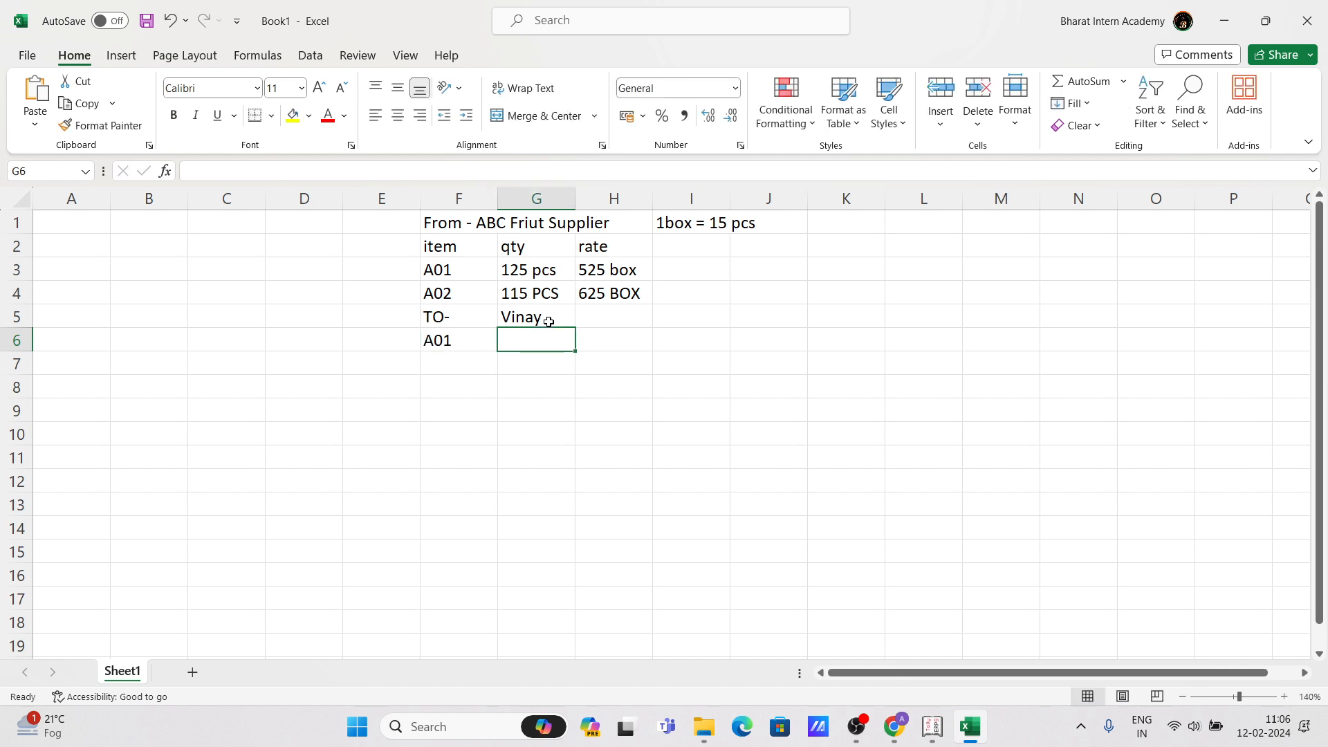
type("18 PCS")
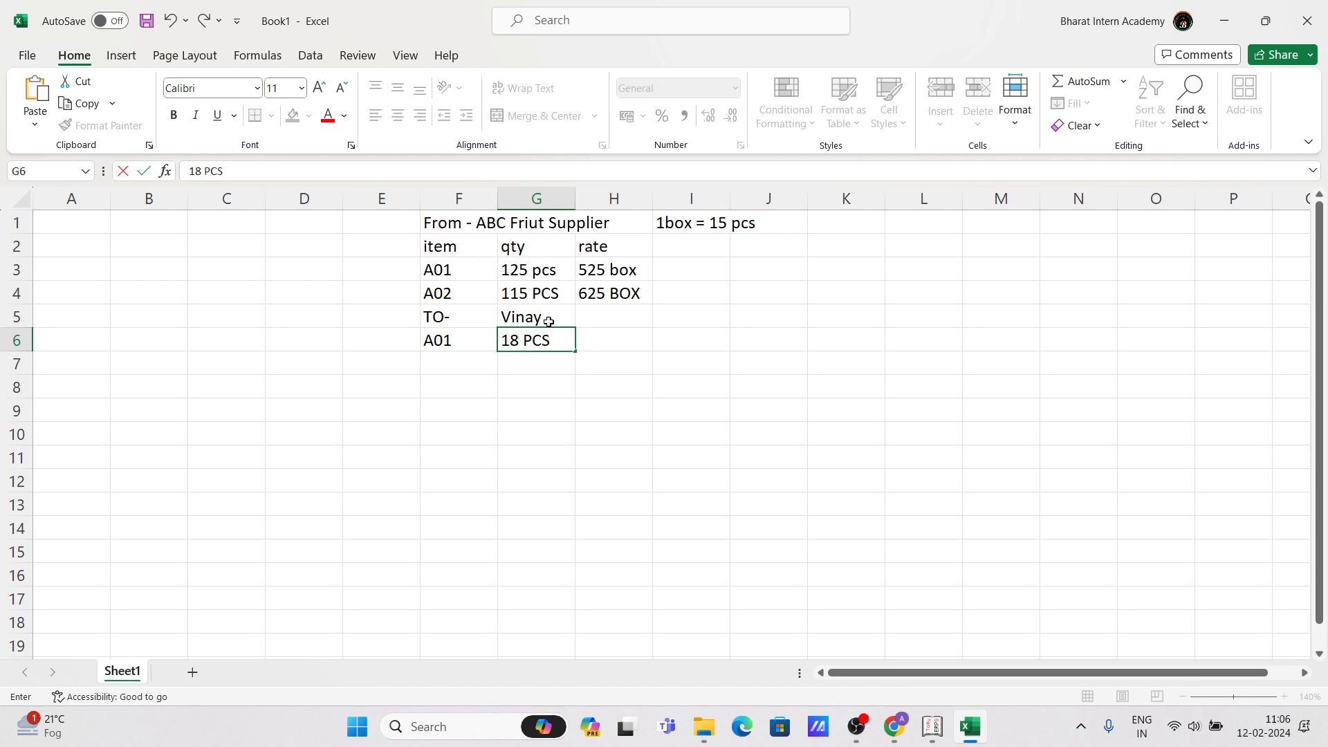
key("BackSpace")
key("BackSpace")
key("BackSpace")
key("BackSpace")
type("pcs")
key("Return")
Enter item A02 in F7 with the quantity "28 PCS" in G7 under the first customer.
type("a02")
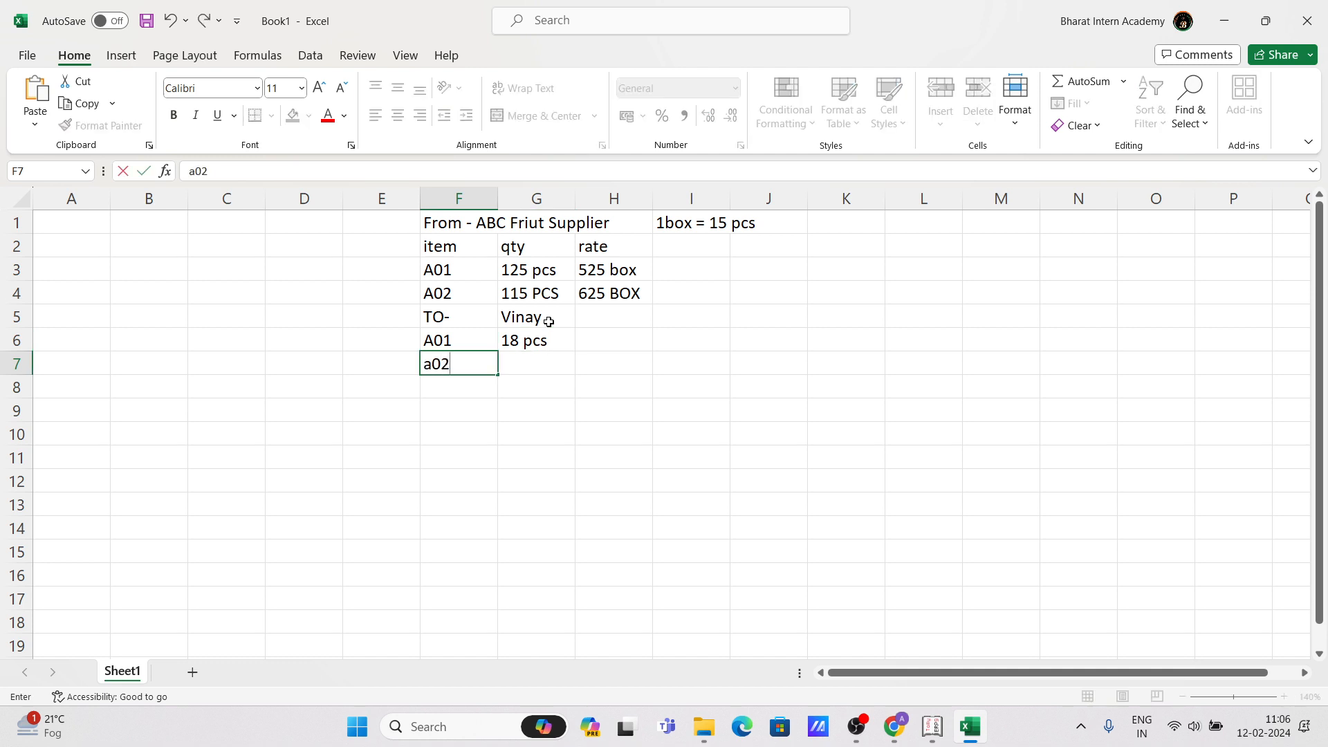
key("BackSpace")
key("BackSpace")
key("BackSpace")
type("A02")
key("Tab")
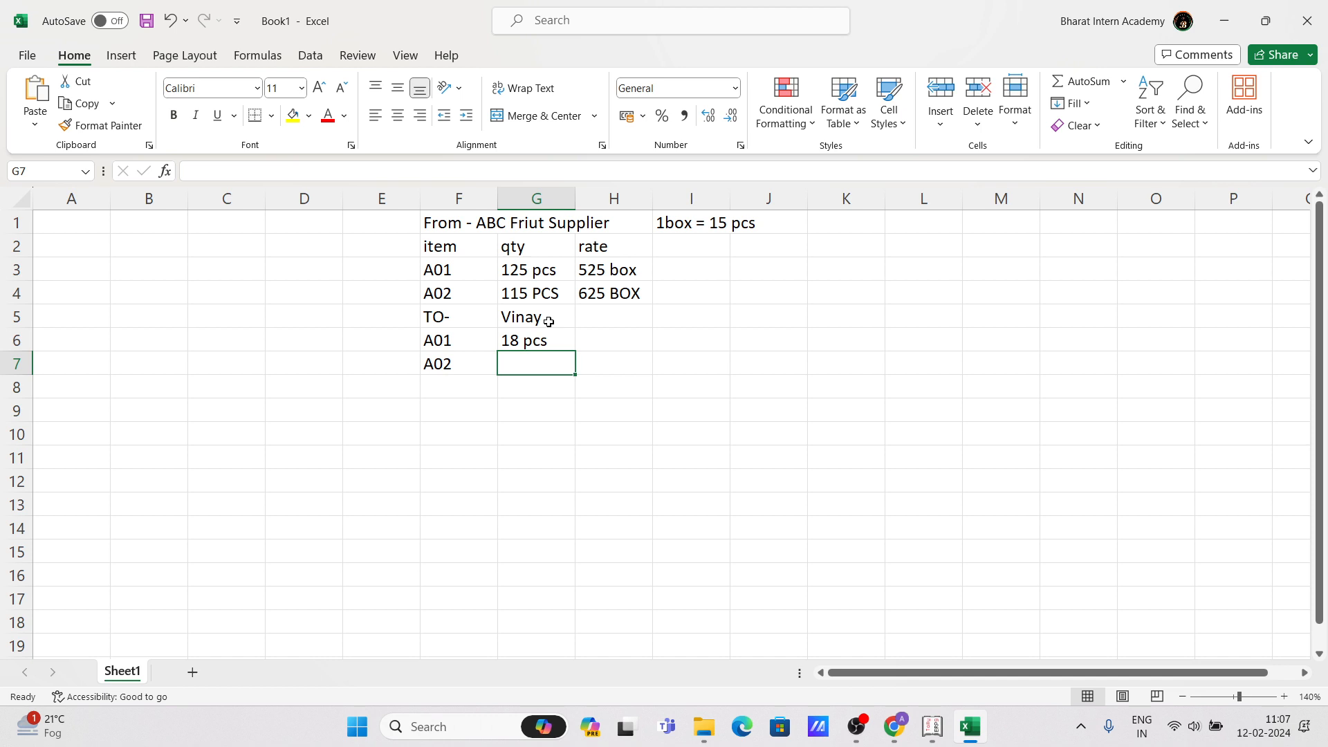
type("25")
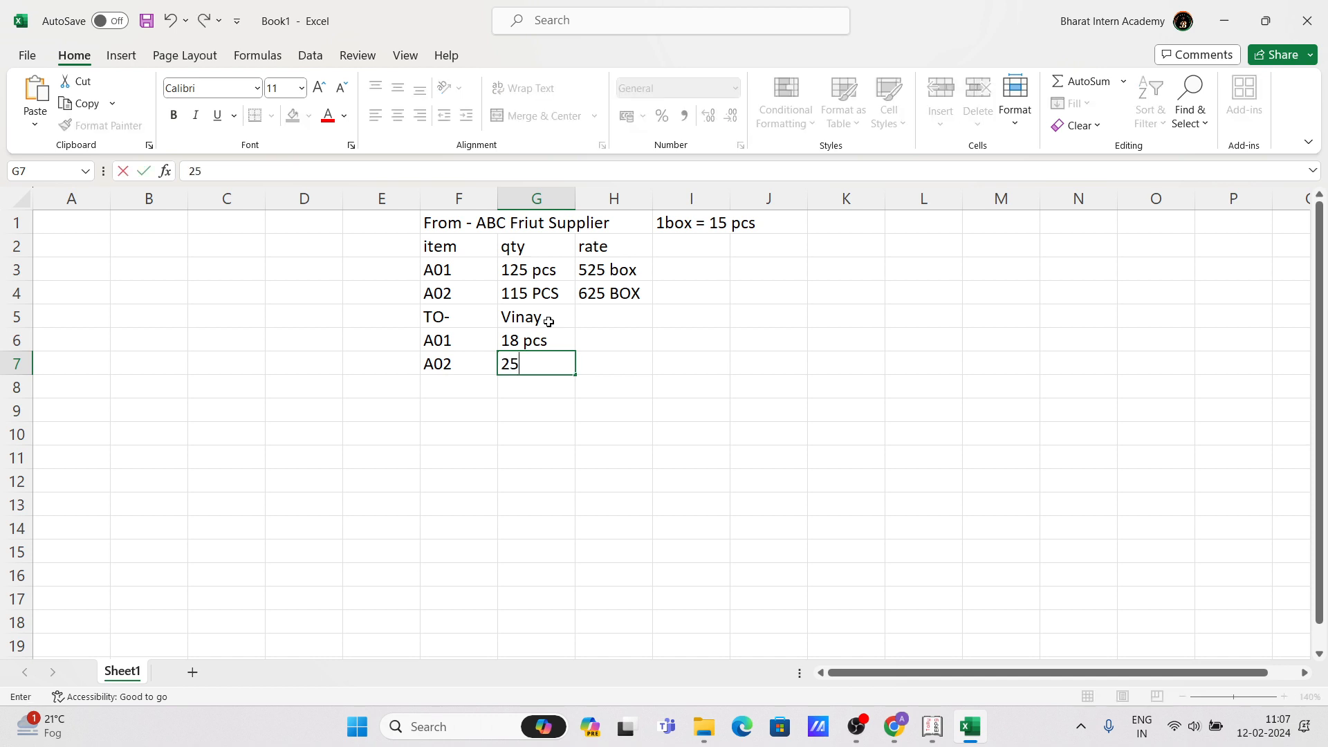
key("BackSpace")
type("8 PCS")
key("Return")
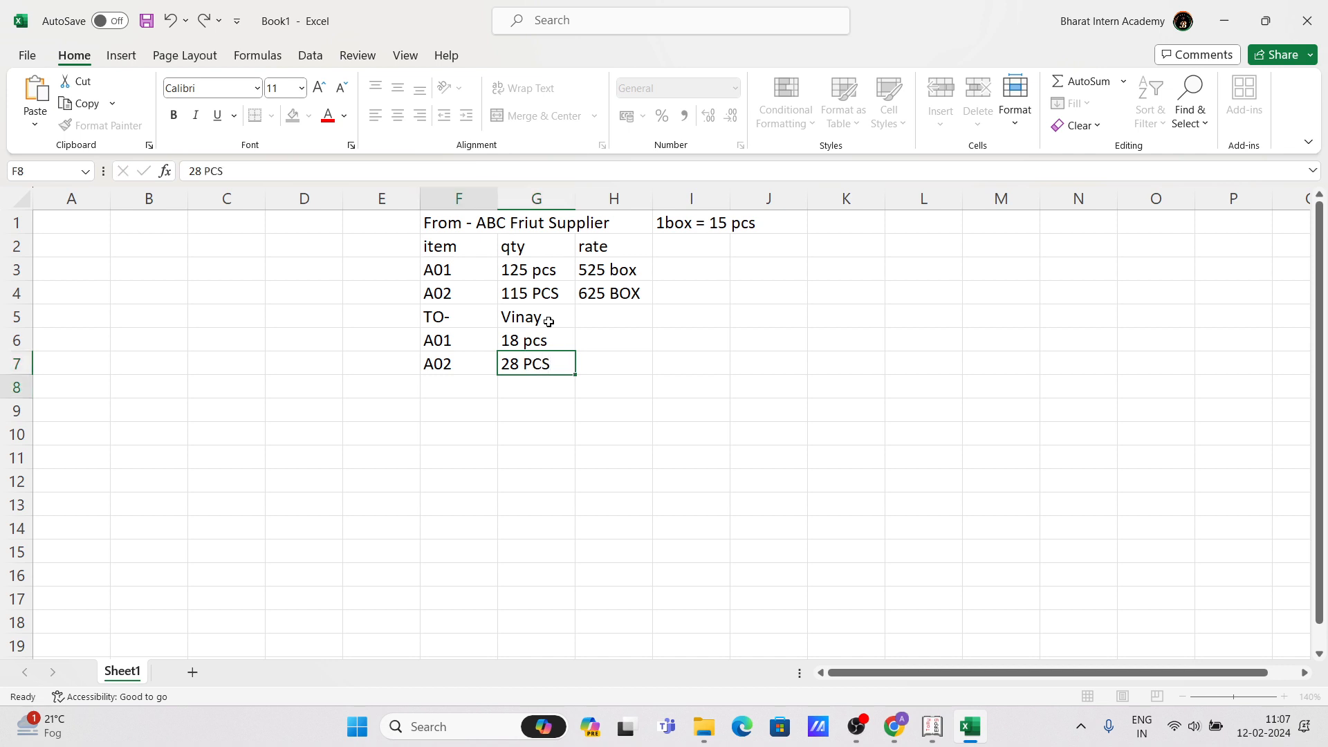
Start a second sale entry with "TO -" in F8 and the second customer's full name in G8.
type("TO")
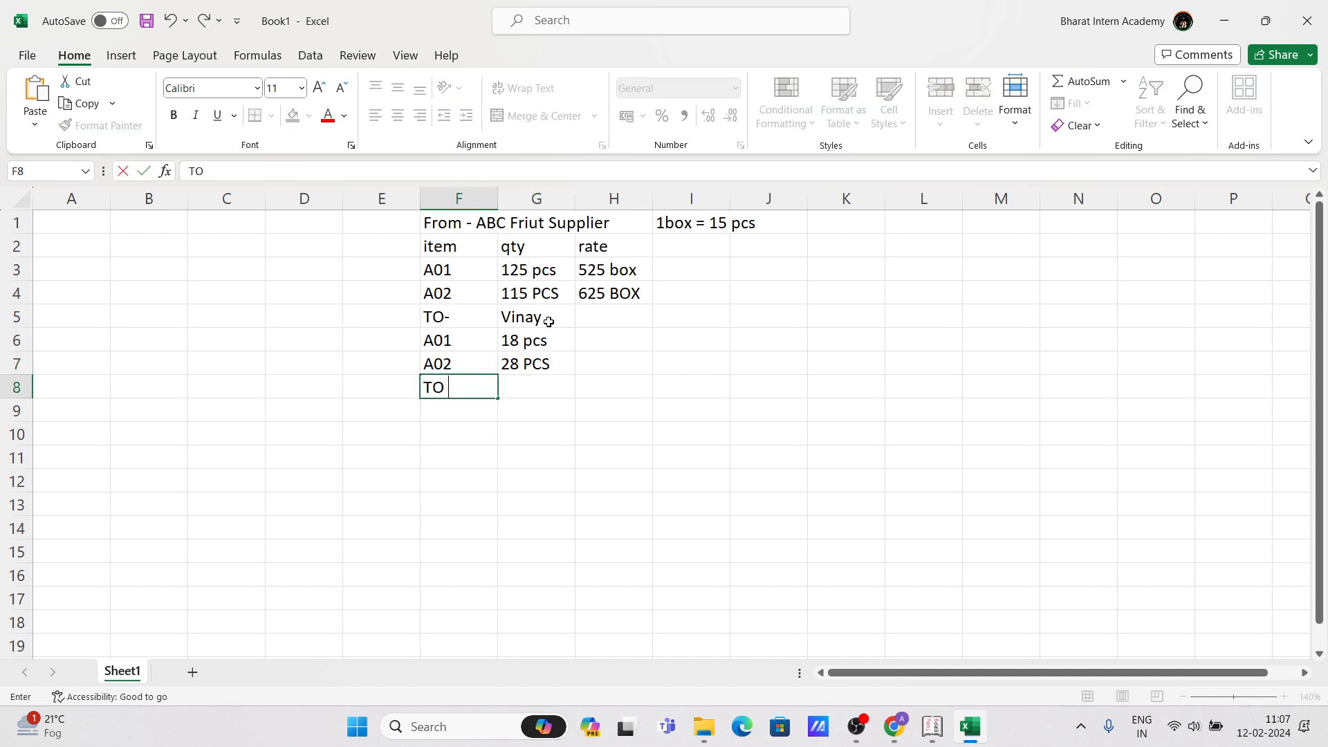
type(" -")
key("Tab")
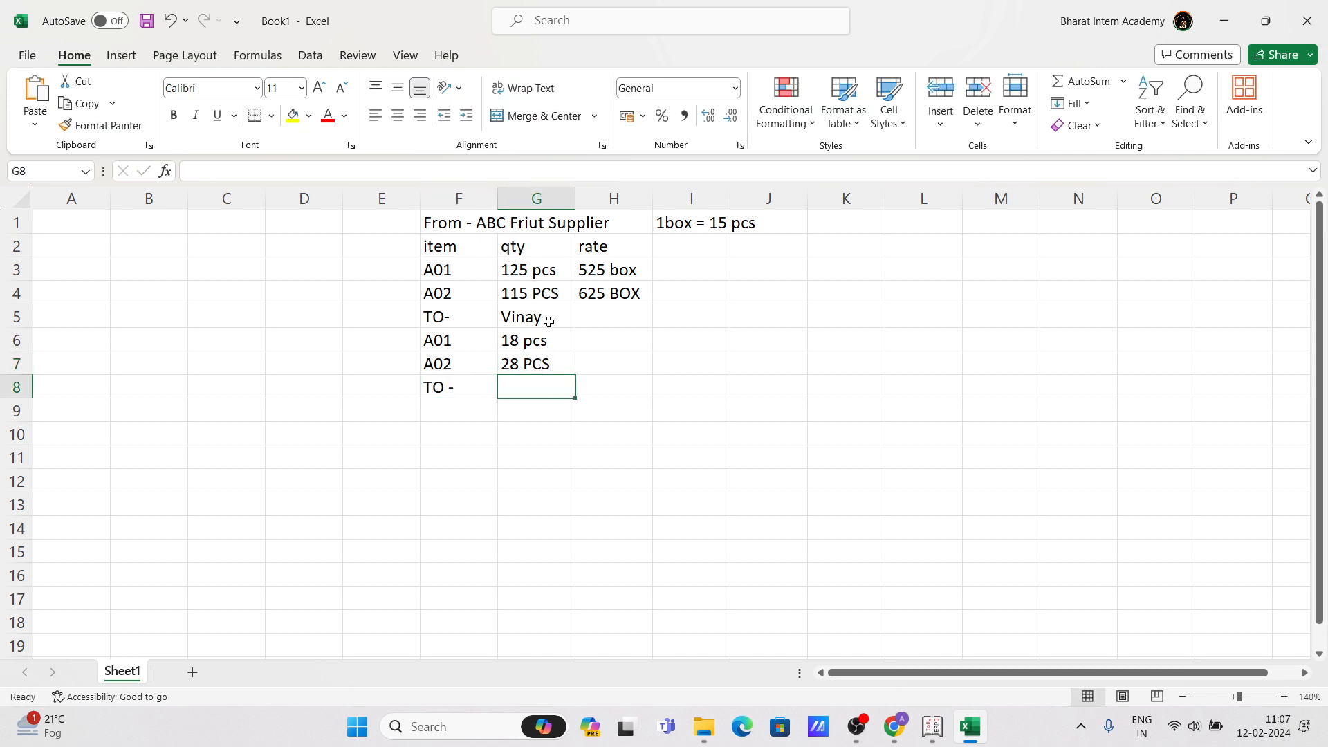
type("h")
key("BackSpace")
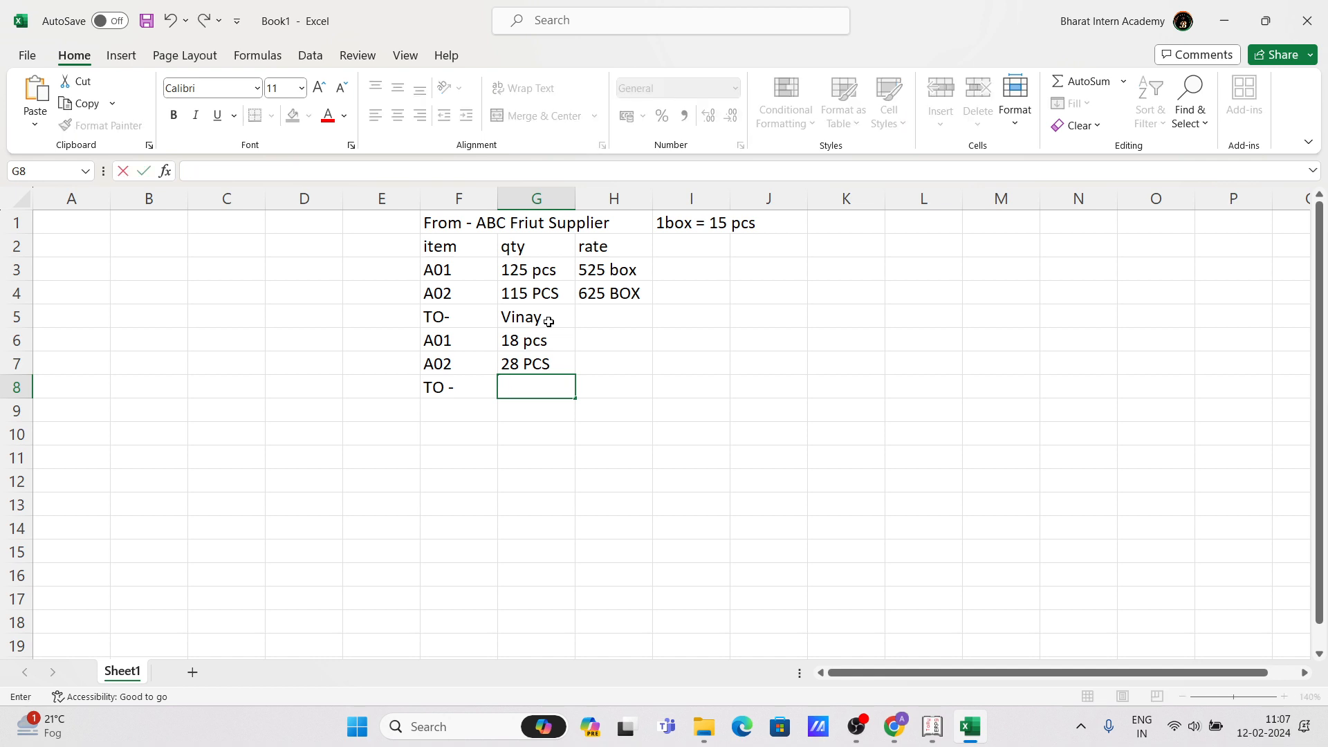
type("H")
key("BackSpace")
type("Hari Kumar")
key("Return")
Enter item A01 in F9 with the quantity "55 PCS" in G9 under the second customer.
type("a")
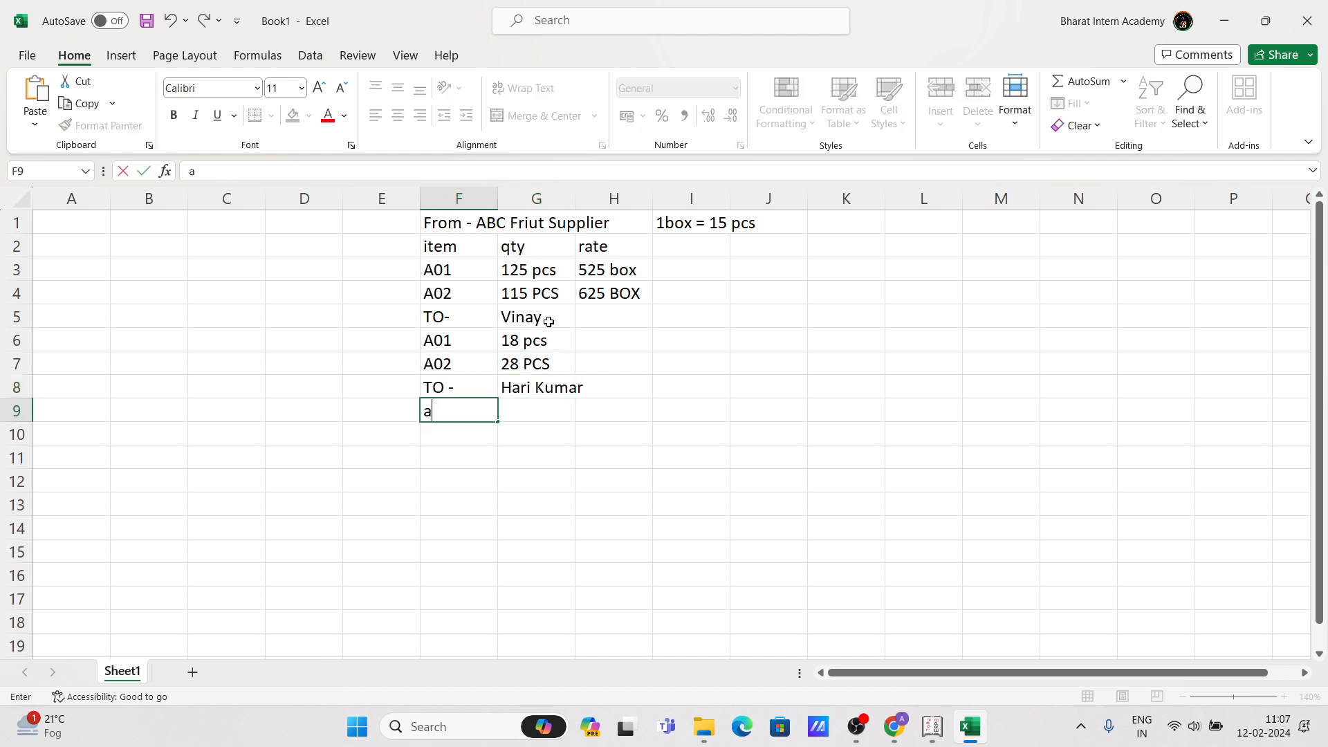
key("BackSpace")
type("A01")
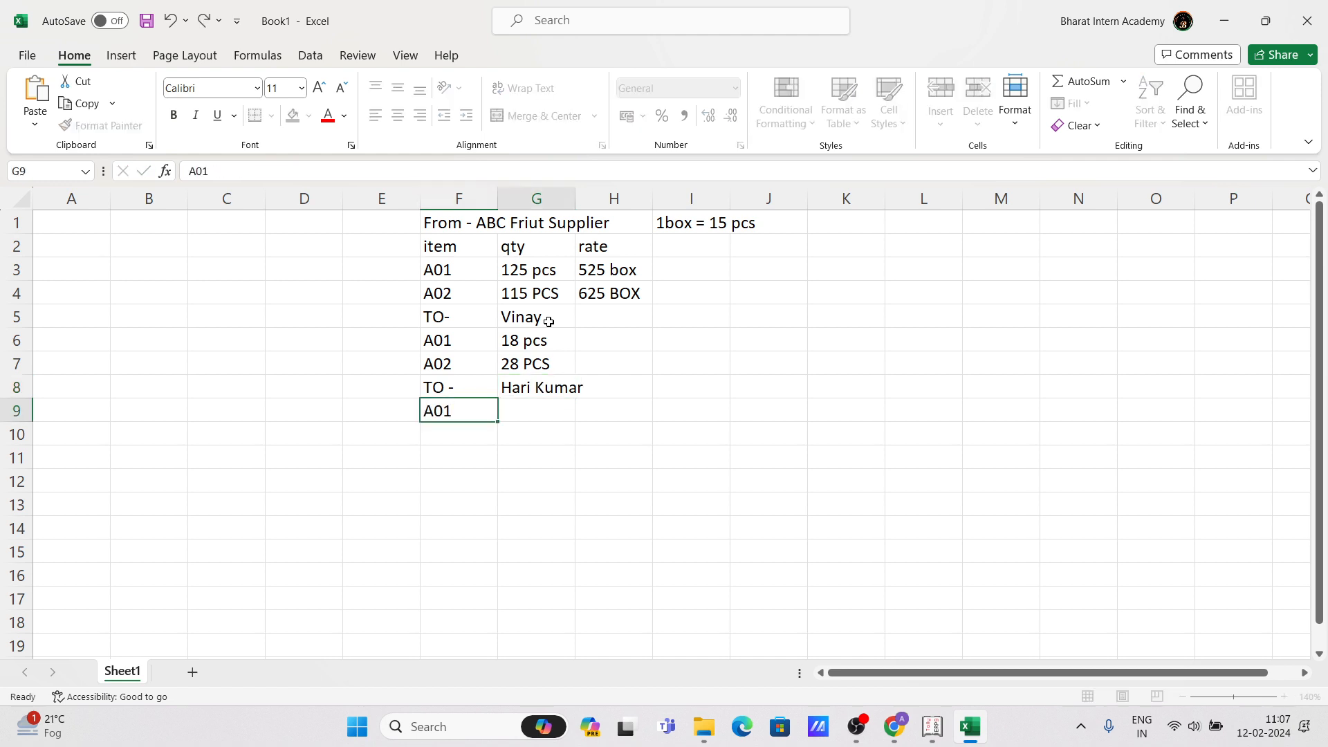
key("Tab")
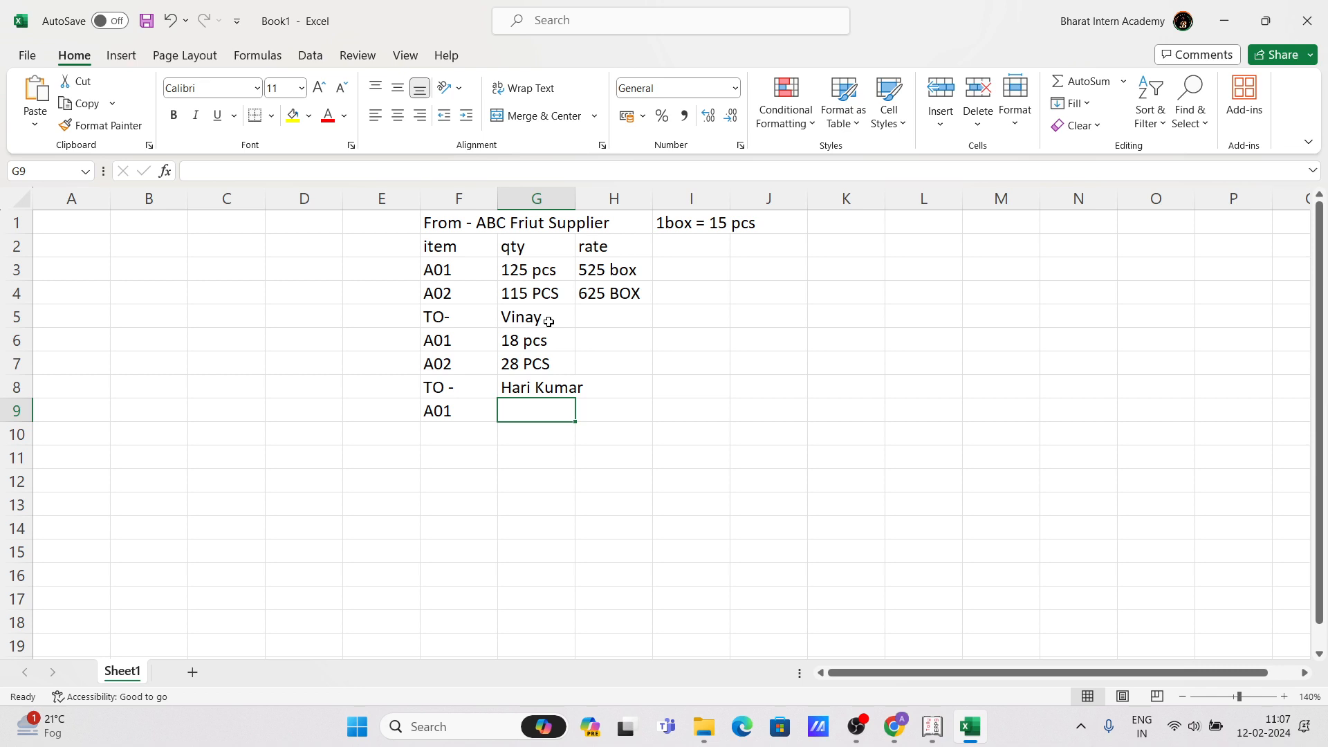
type("55 PCS")
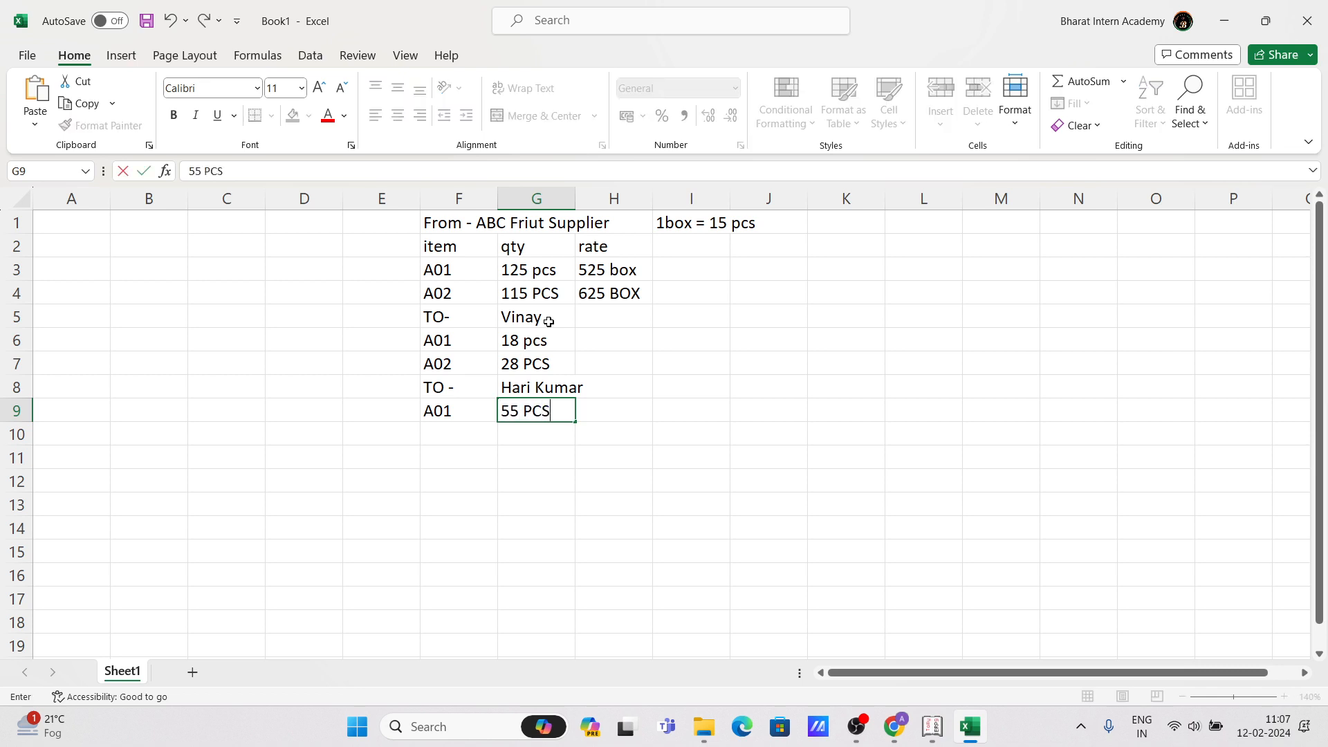
key("Return")
Enter item A02 in F10 with the quantity "65 PCS" in G10 under the second customer.
type("A02")
key("Tab")
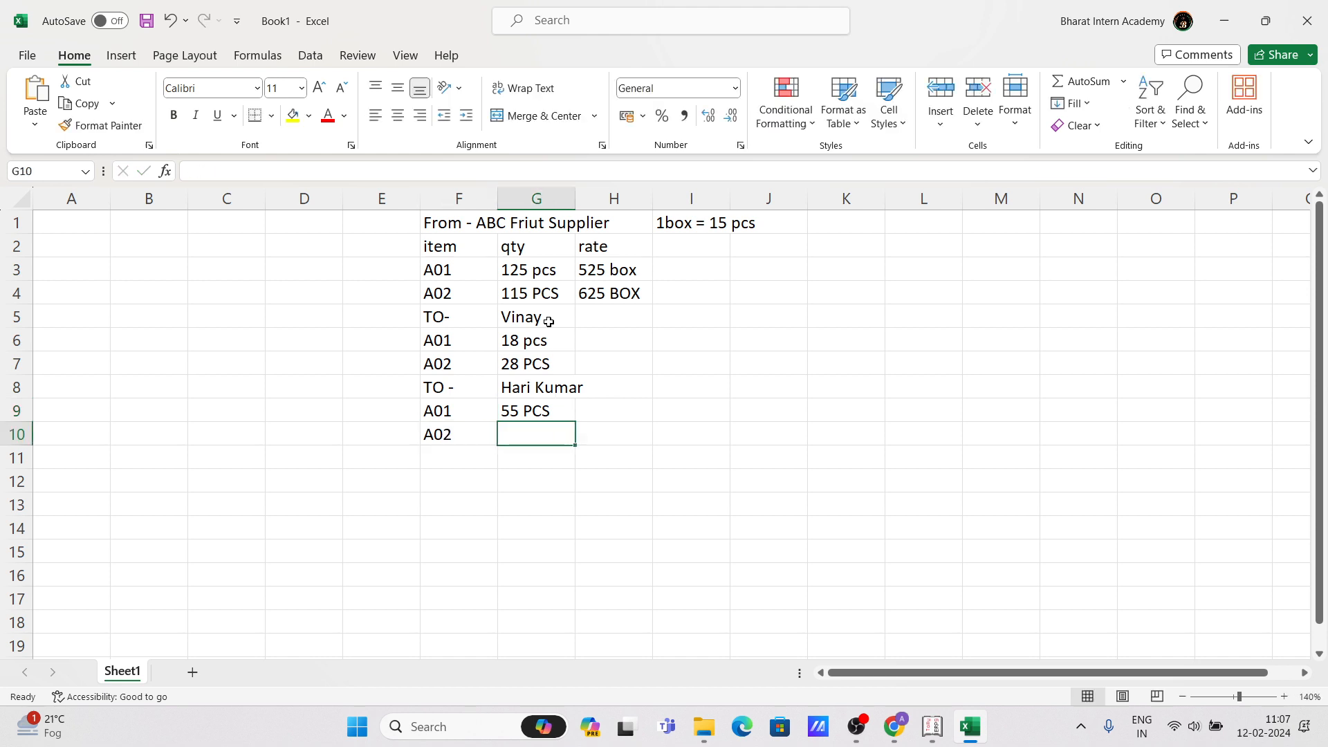
type("65 PCS")
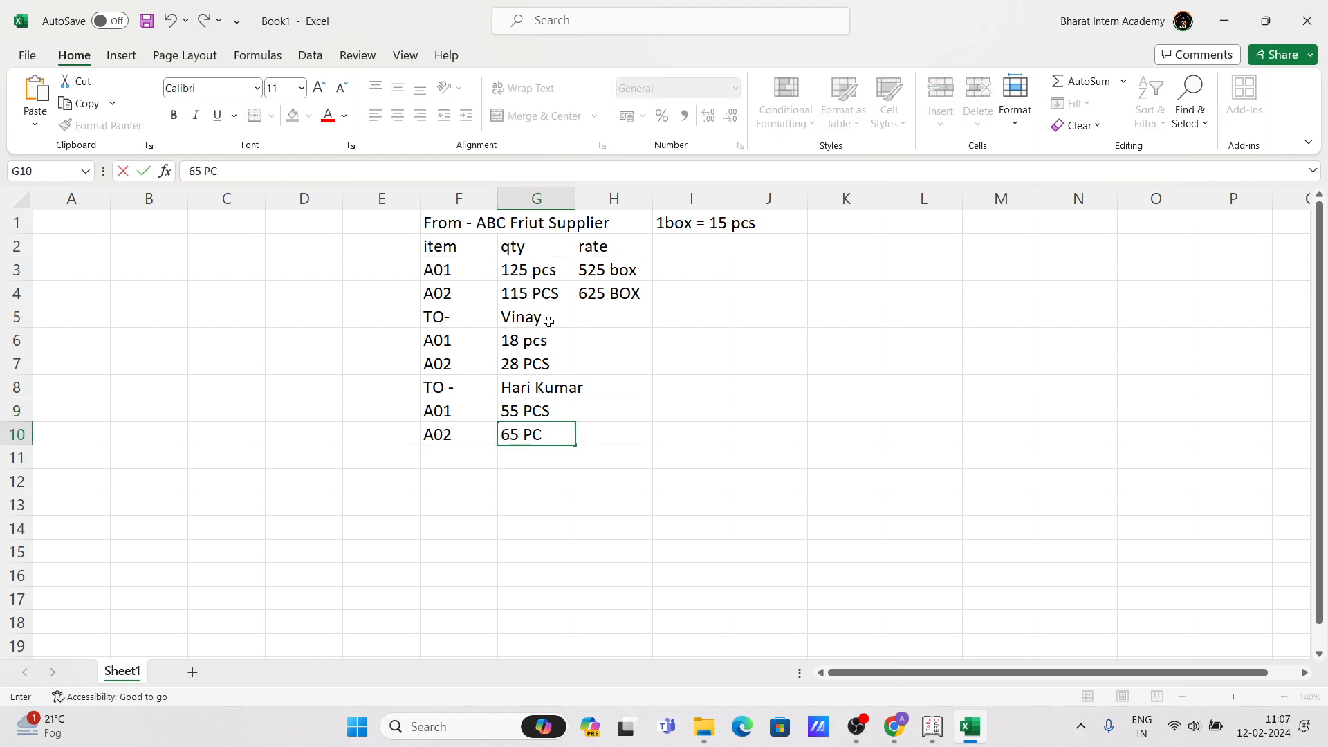
key("Return")
left_click(567, 476)
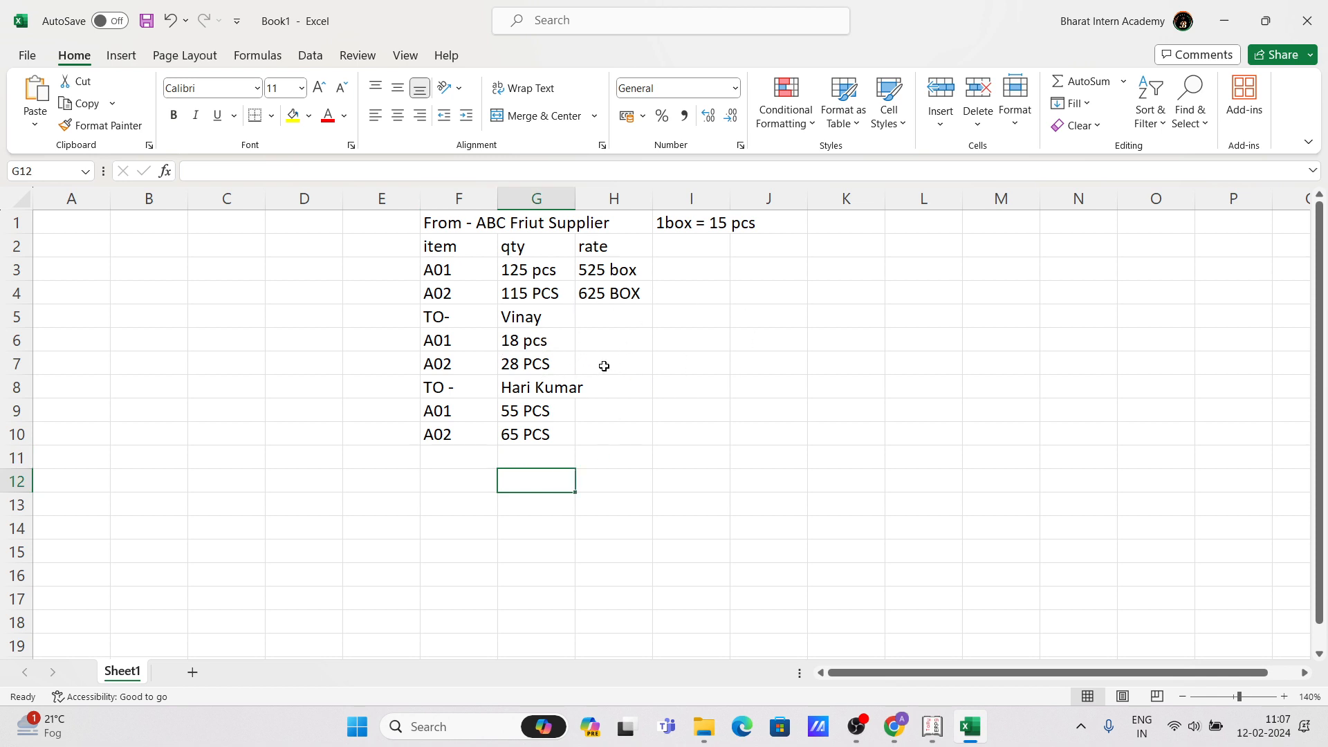
left_click(548, 414)
left_click(415, 408)
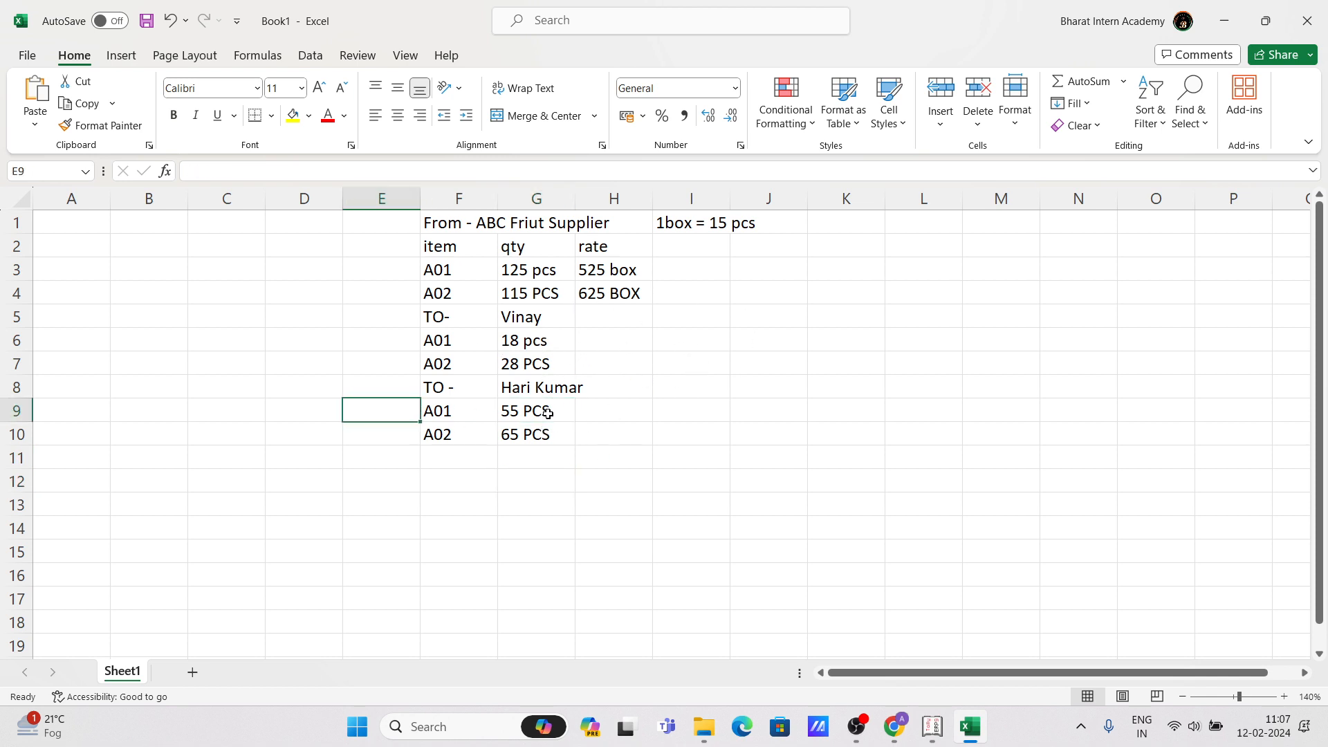
Enter the note "PURCHASE TYPE => FRUIT PURCHASE" in cell K2.
left_click(851, 249)
type("PU")
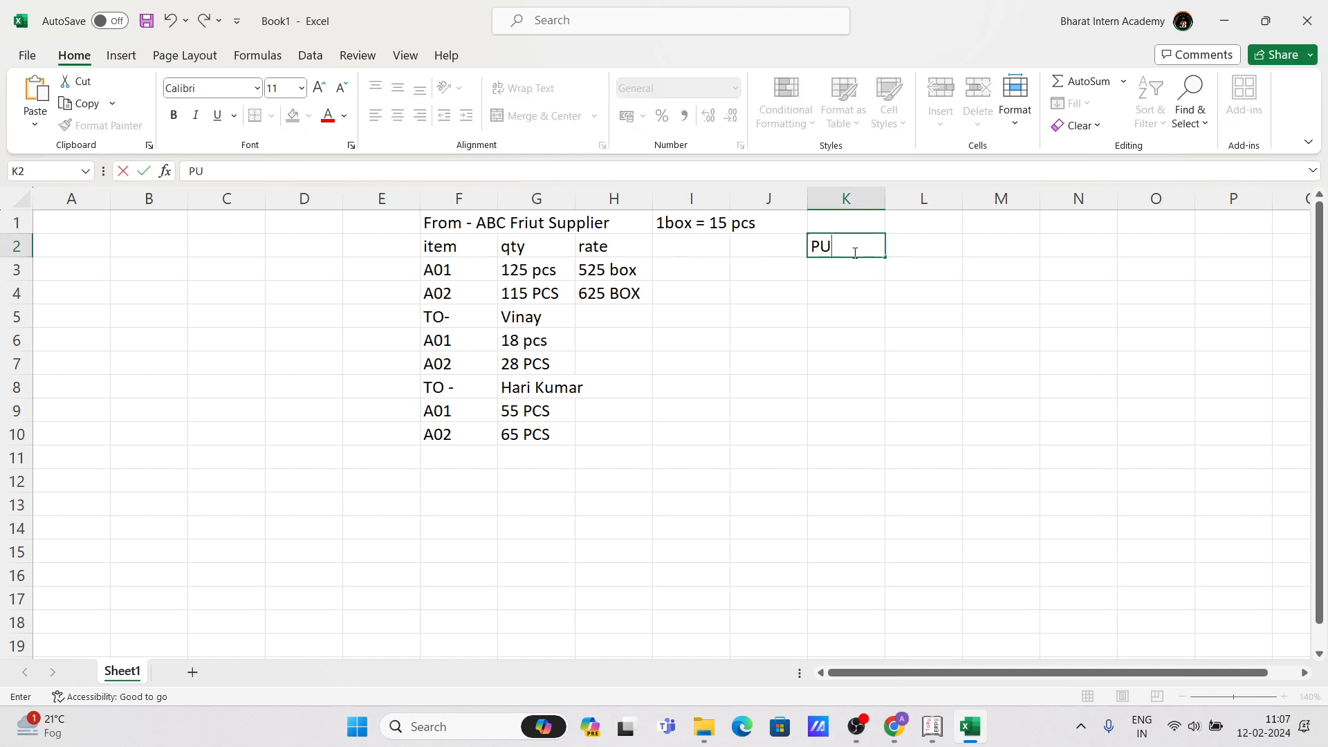
type("RCHAE")
key("BackSpace")
type("SE ")
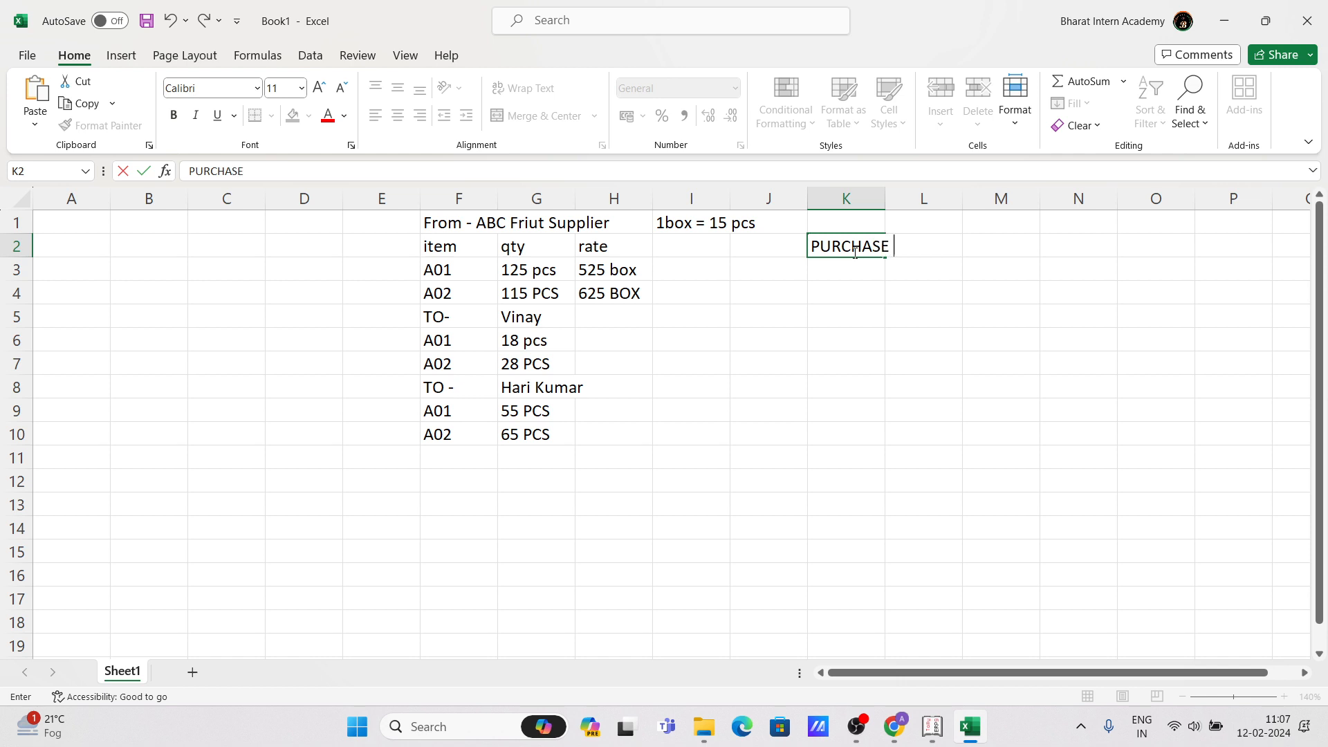
type("TYPE => FRUIT")
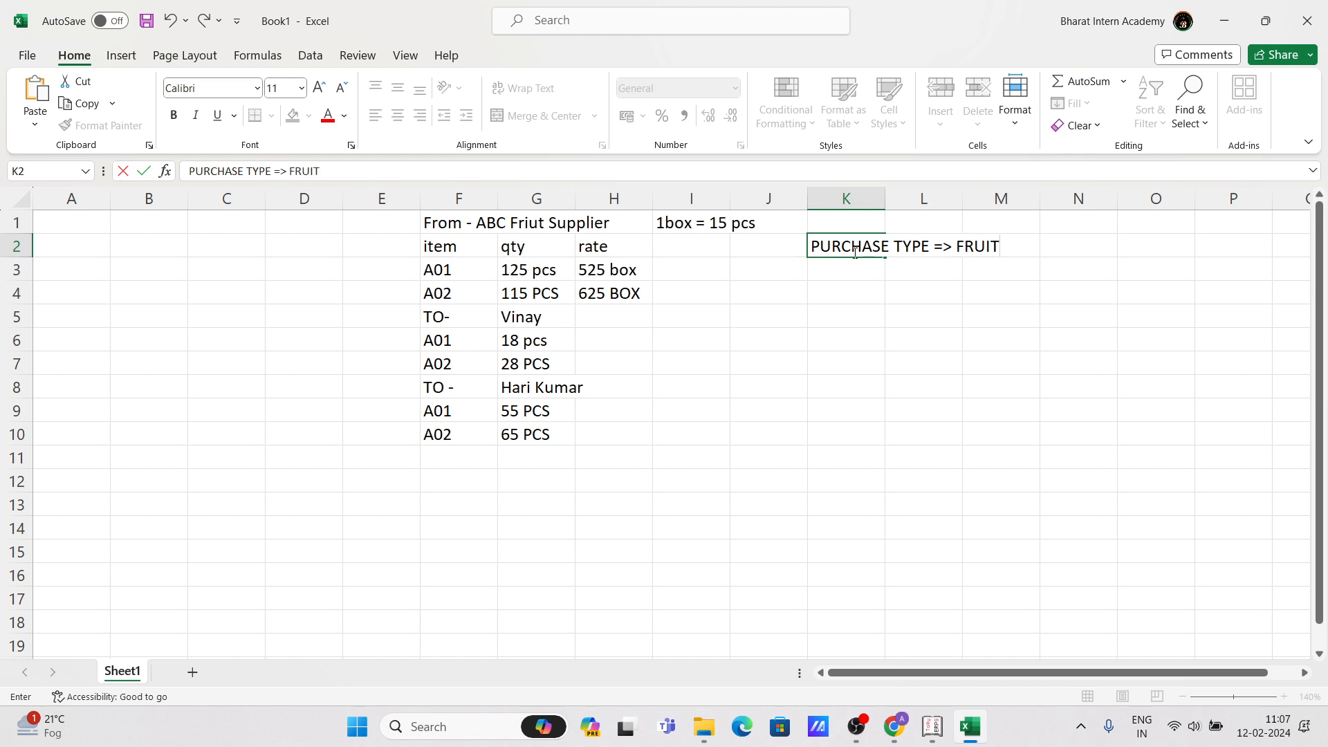
type(" PURCHA")
type("SE")
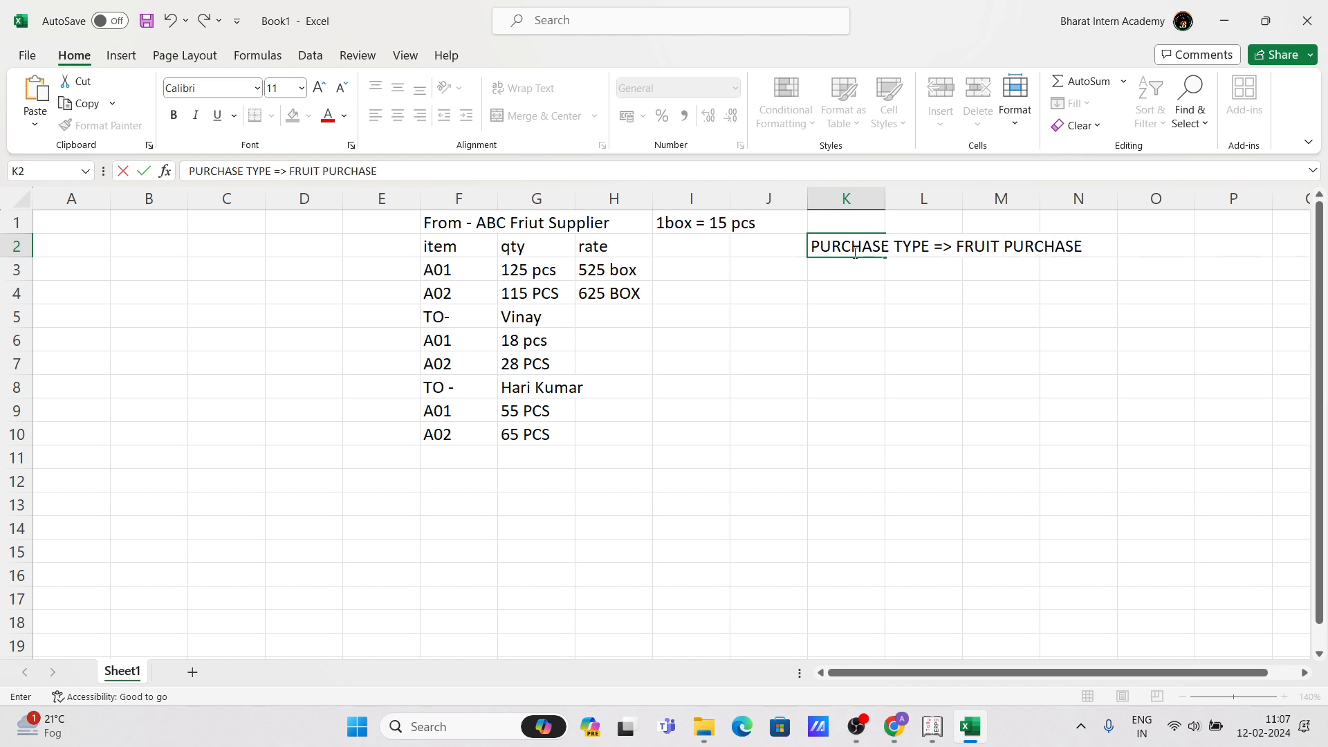
key("Return")
Enter the note "SALE TYPE => FRUIT SALES" in cell K3 below the purchase type note.
type("SA")
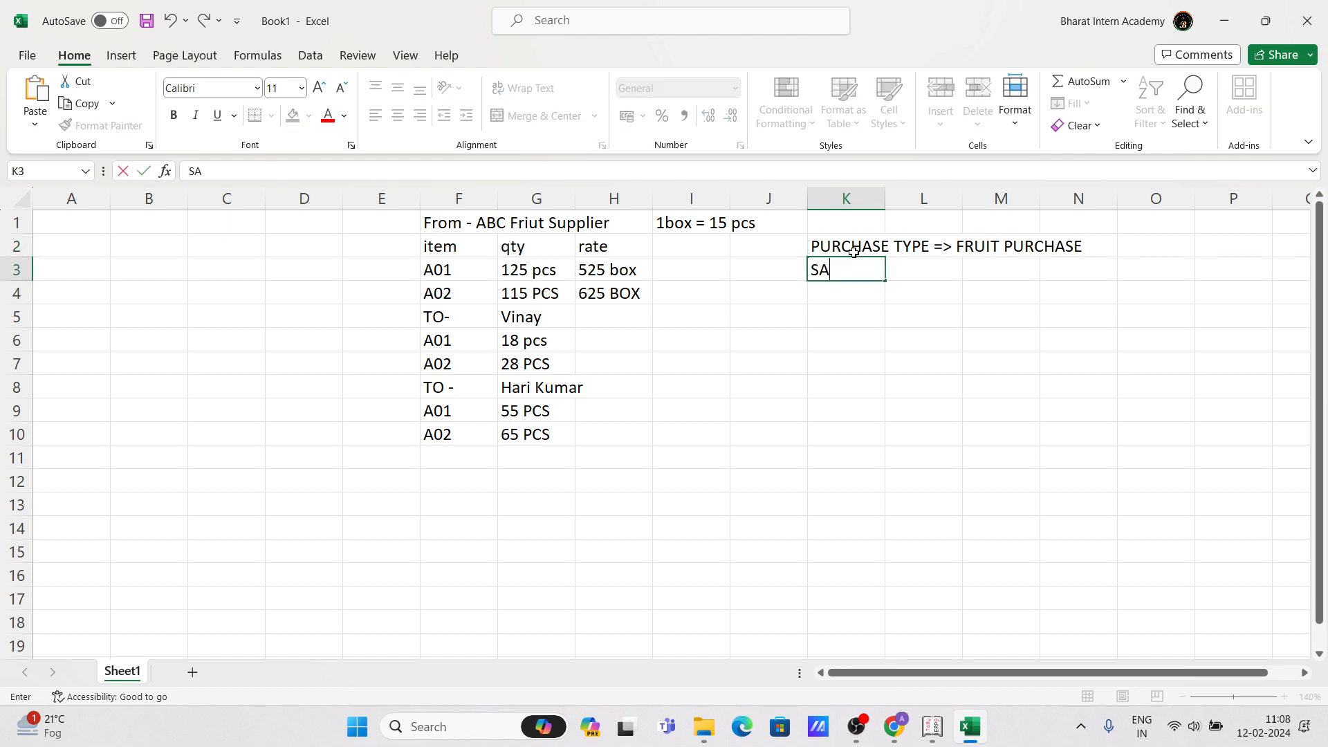
type("LE TYPE")
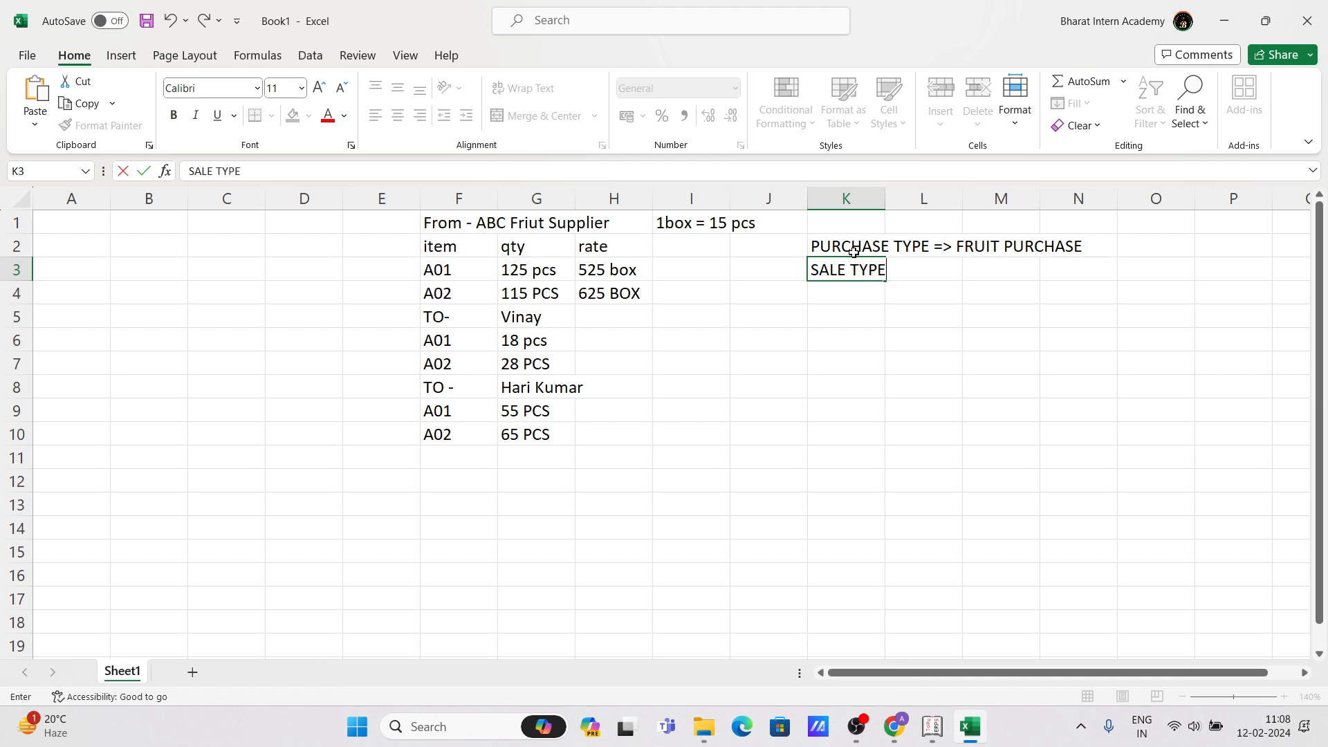
type(" => FRUIT SA")
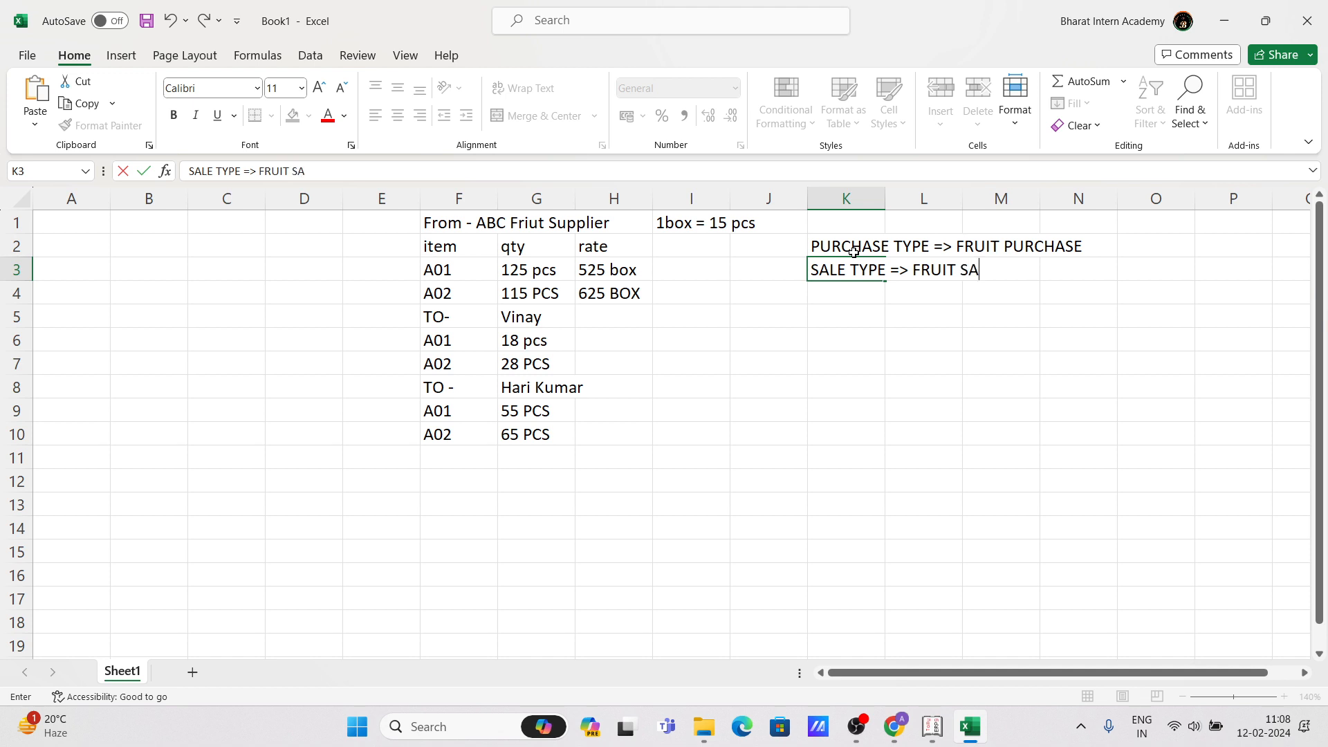
type("LES")
key("Return")
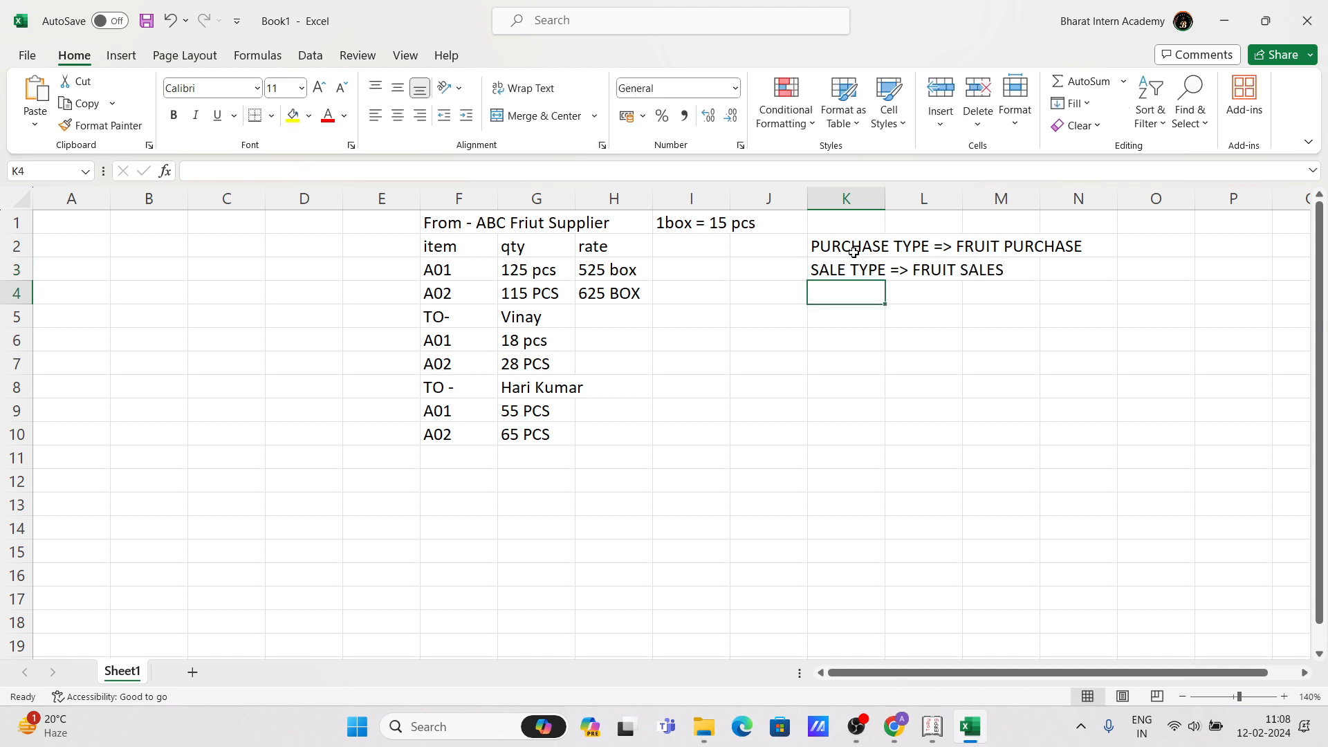
left_click(626, 384)
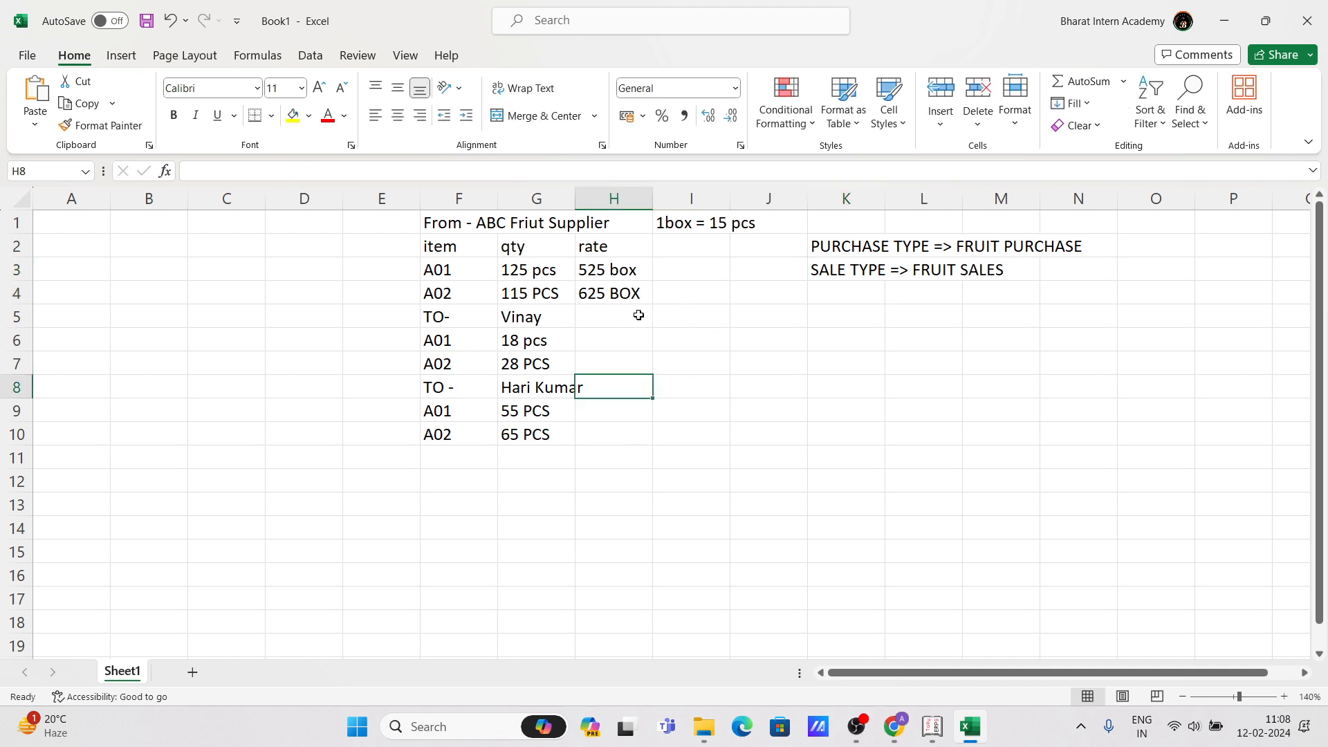
double_click(562, 271)
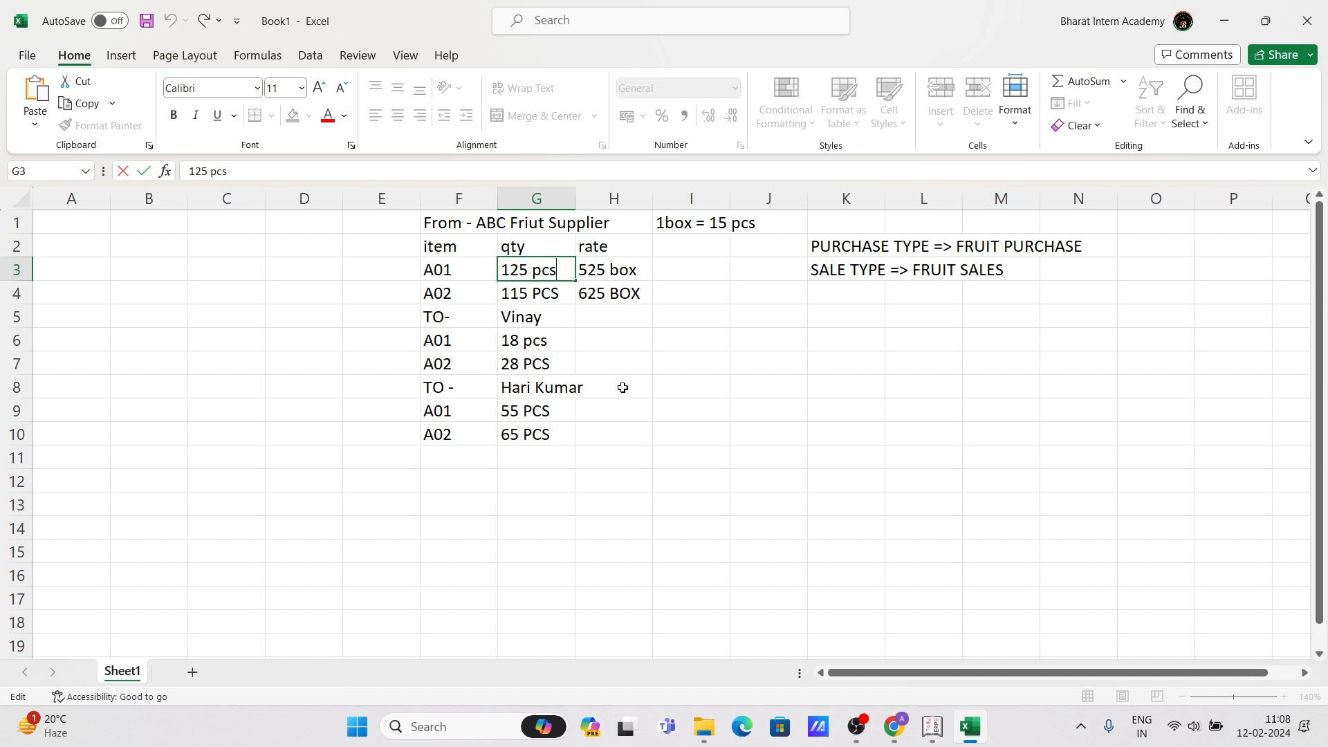
left_click(585, 313)
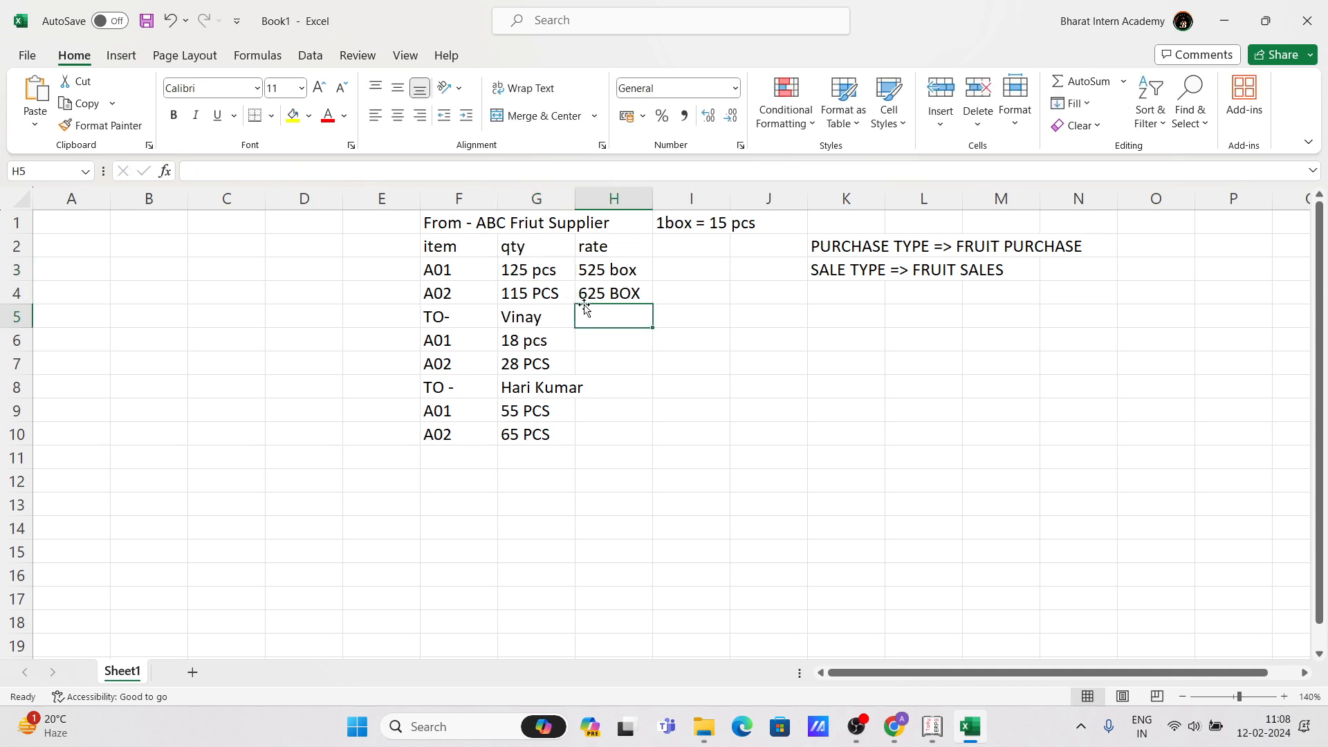
Remove the "pcs" unit from the purchased A01 quantity in G3, leaving 125.
double_click(561, 270)
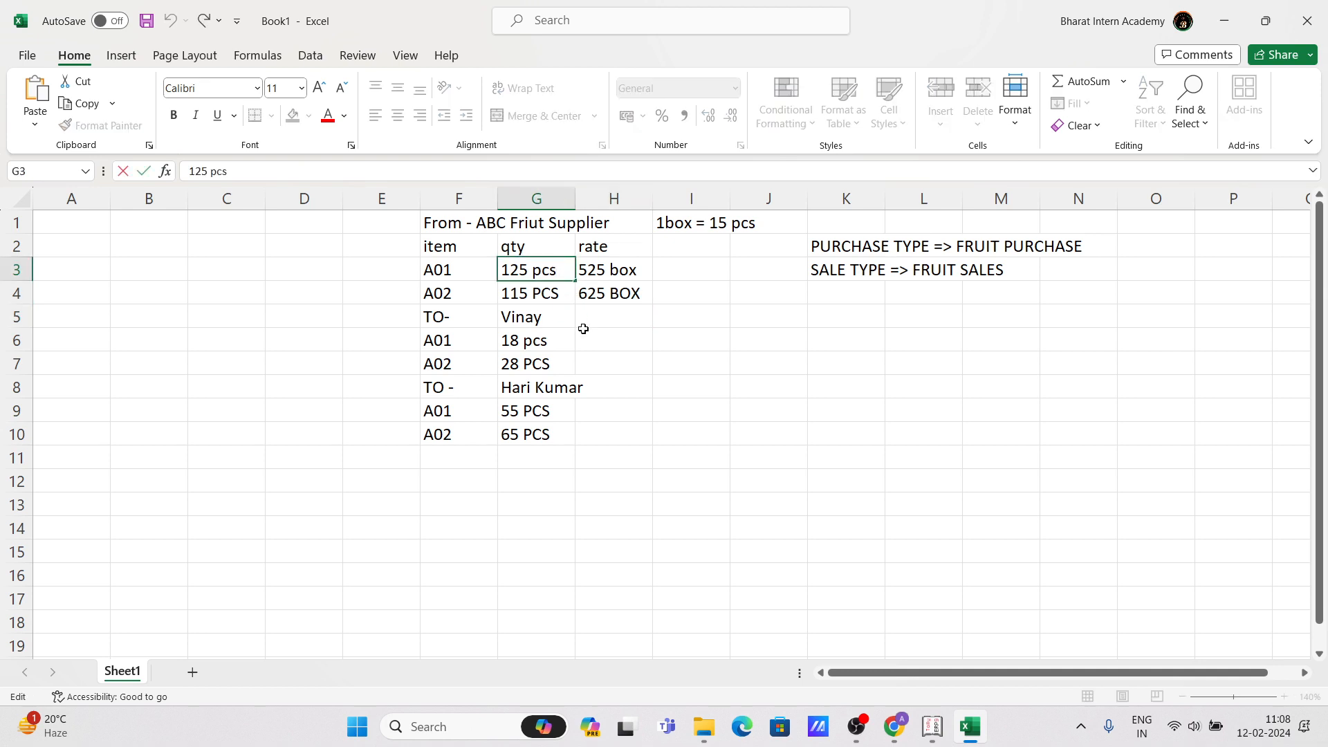
key("BackSpace")
key("BackSpace")
key("BackSpace")
Change the A01 purchase rate in H3 to "525 DOZEN".
double_click(626, 269)
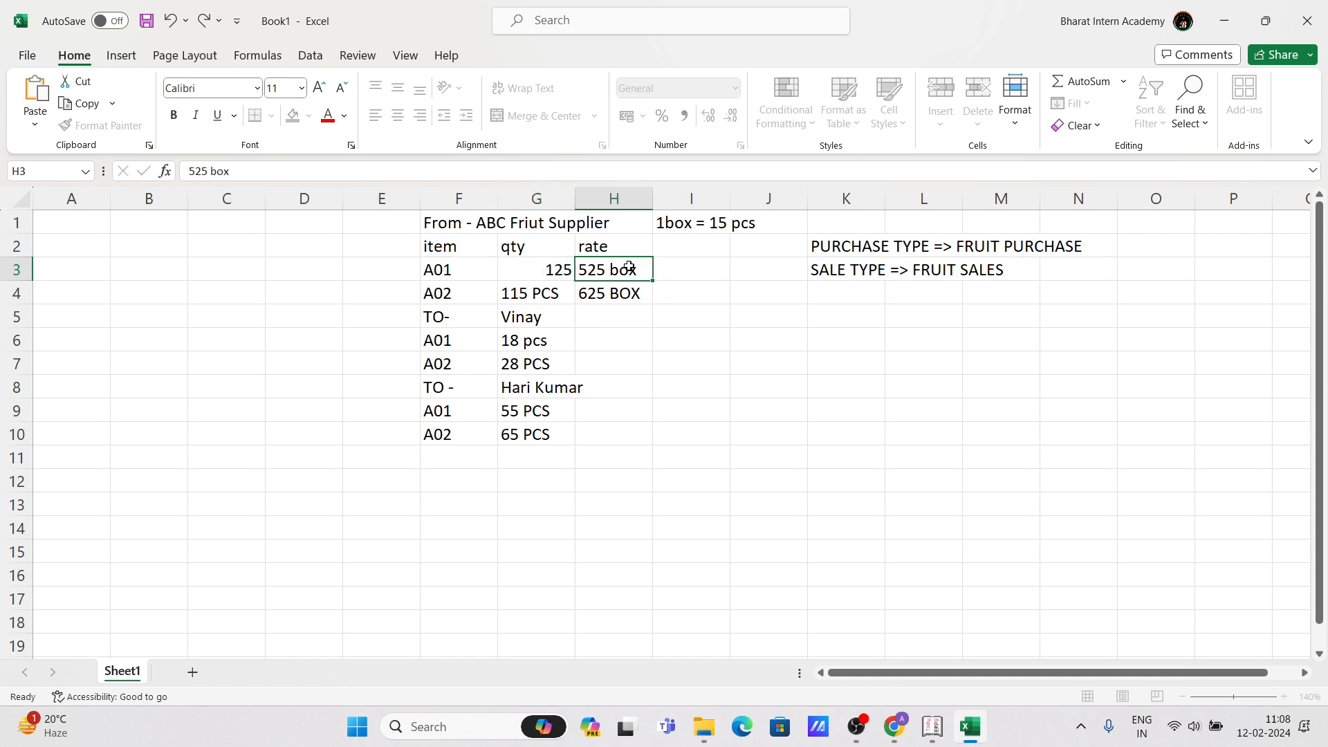
key("BackSpace")
key("BackSpace")
key("BackSpace")
type("S")
key("BackSpace")
type("D")
type("OX")
key("BackSpace")
key("BackSpace")
type("OZEN")
key("Return")
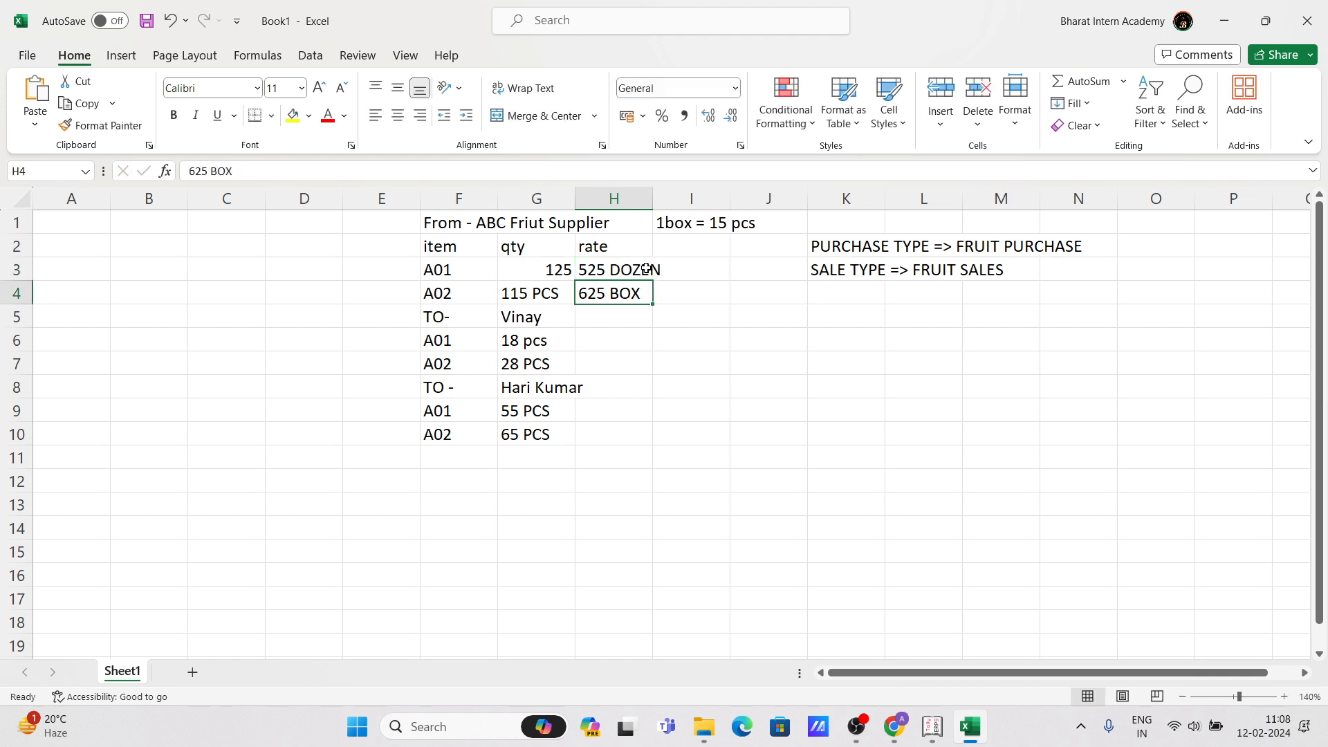
Change the purchased A01 quantity in G3 to "125 BN".
double_click(555, 269)
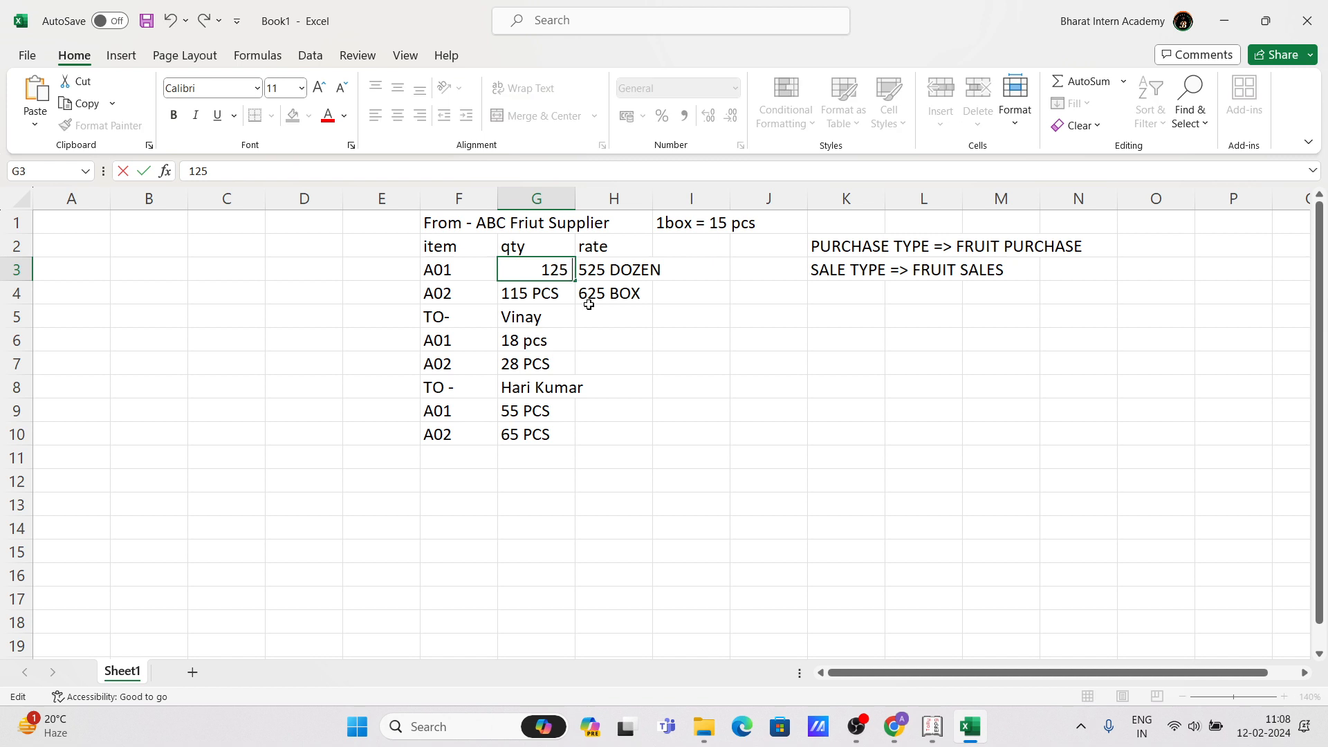
type("BN")
key("Return")
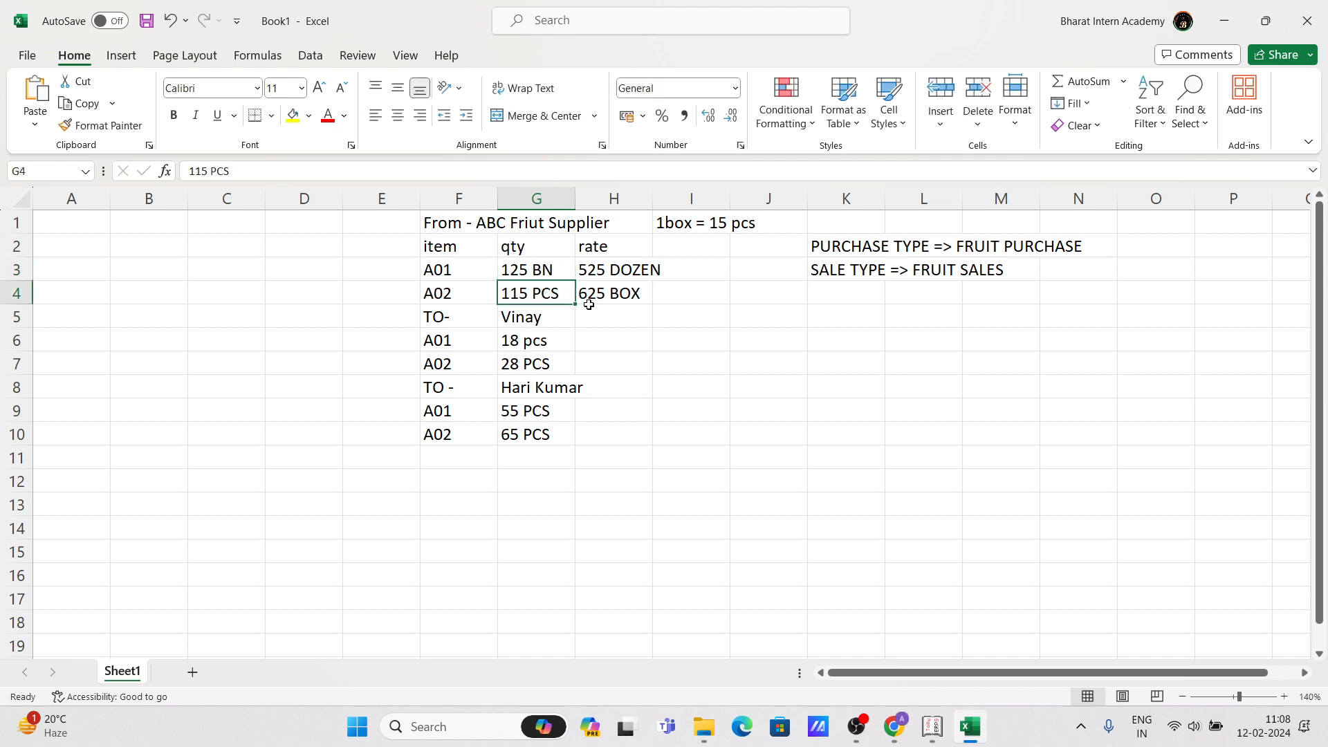
Change the purchased A02 quantity in G4 to "115 BN".
double_click(567, 294)
key("BackSpace")
key("BackSpace")
key("BackSpace")
key("BackSpace")
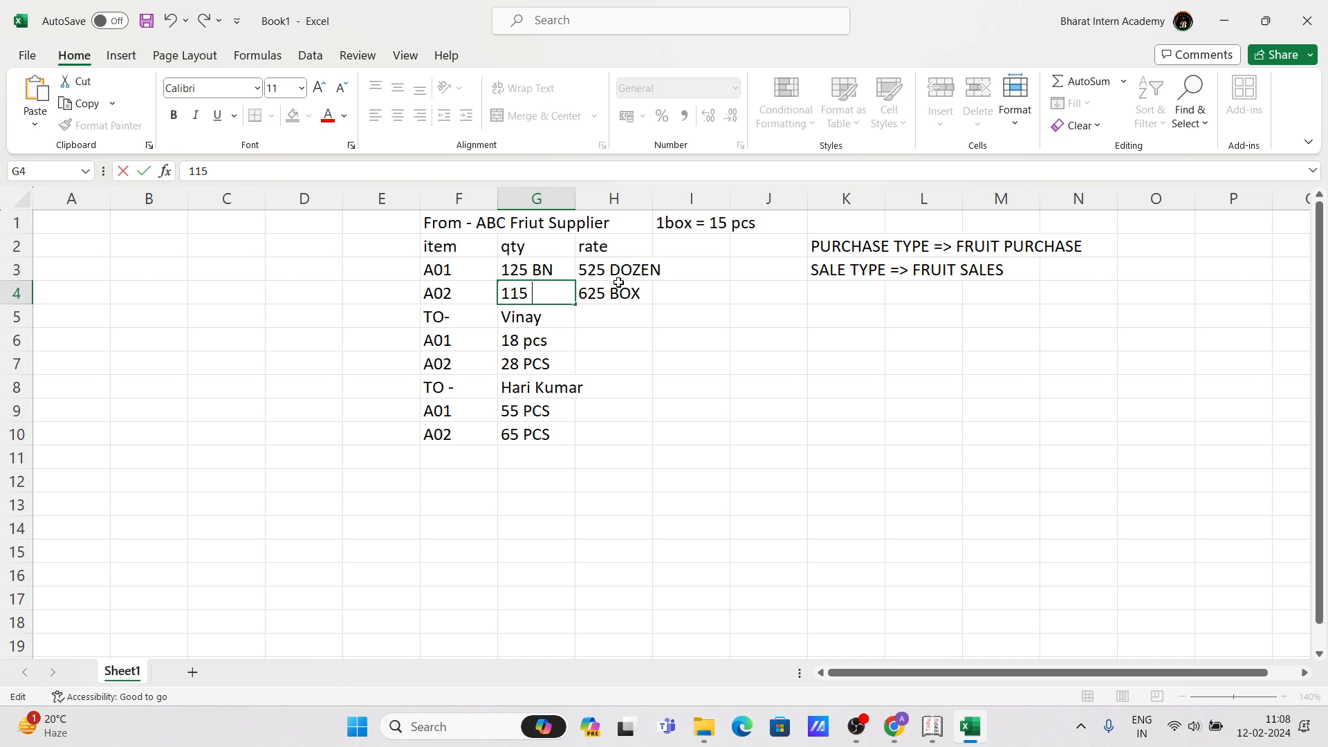
type("BN")
key("Return")
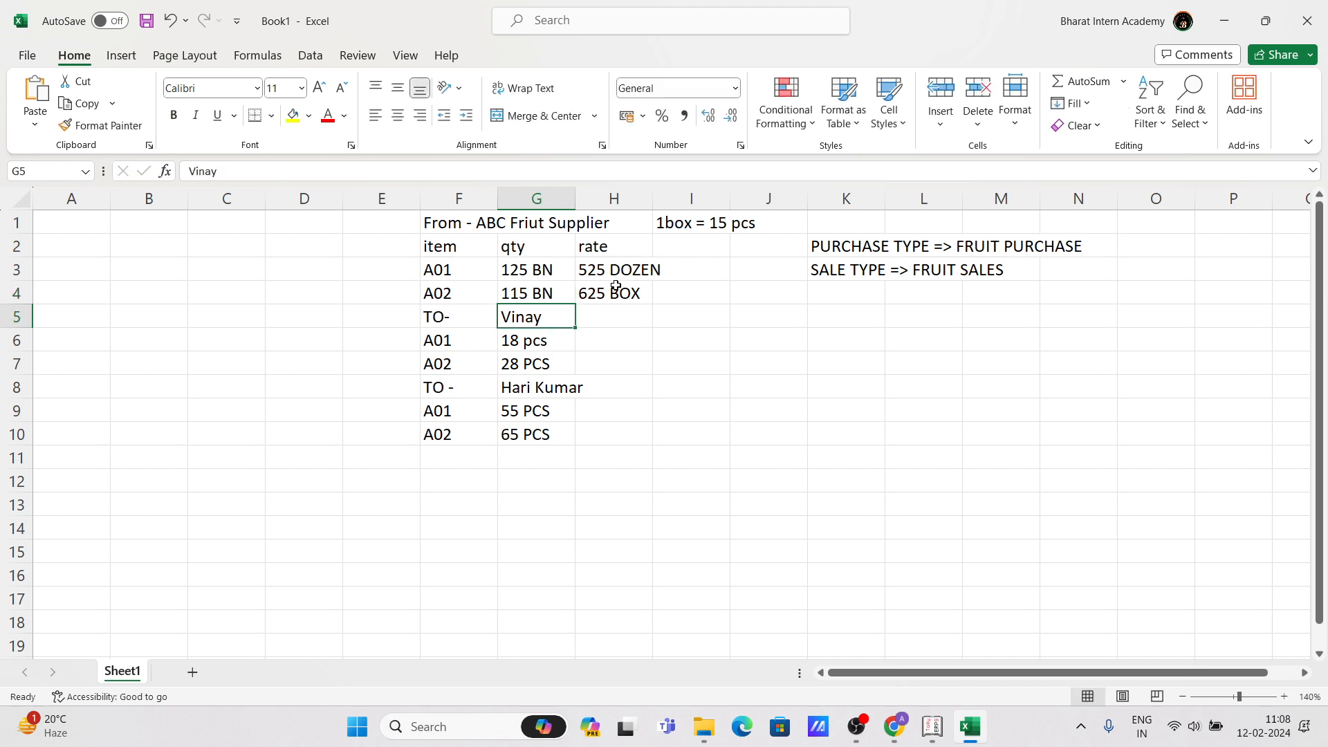
Change the A02 purchase rate in H4 to "625 DOZEN".
double_click(645, 286)
key("BackSpace")
key("BackSpace")
key("BackSpace")
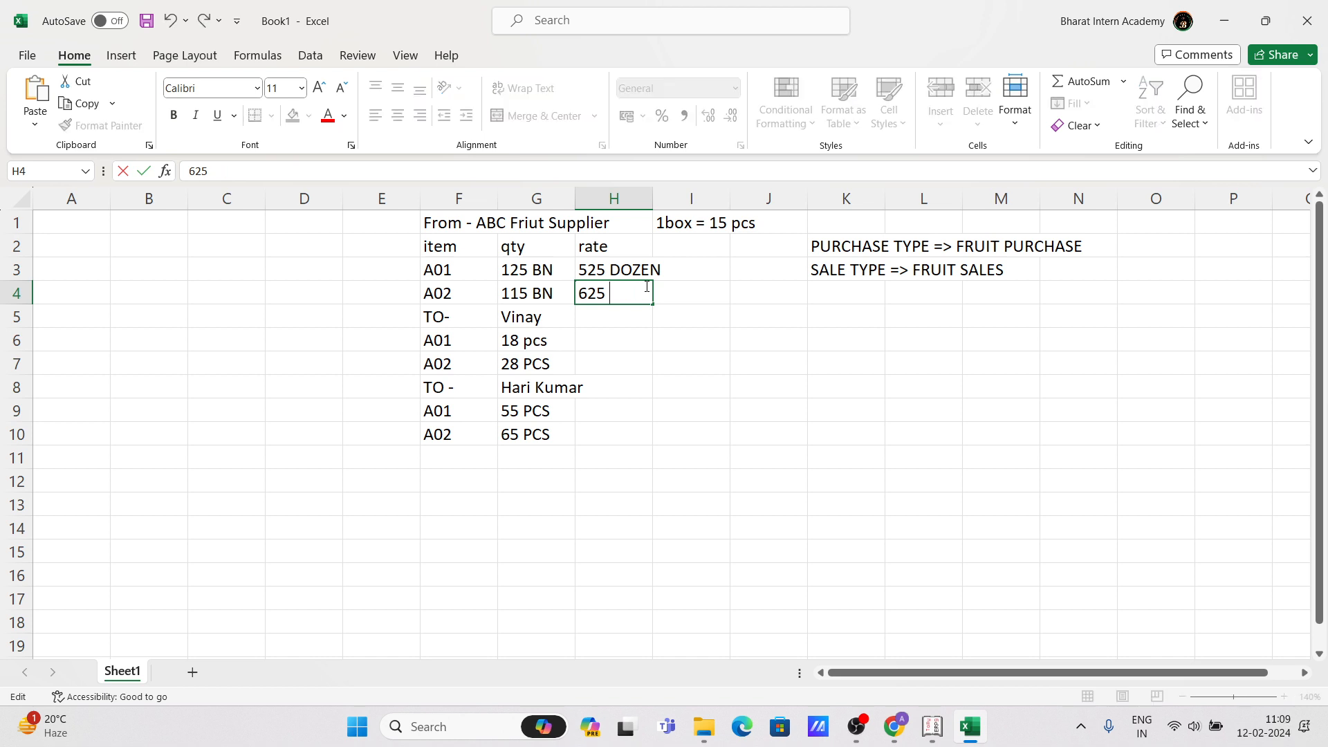
type("DP")
key("BackSpace")
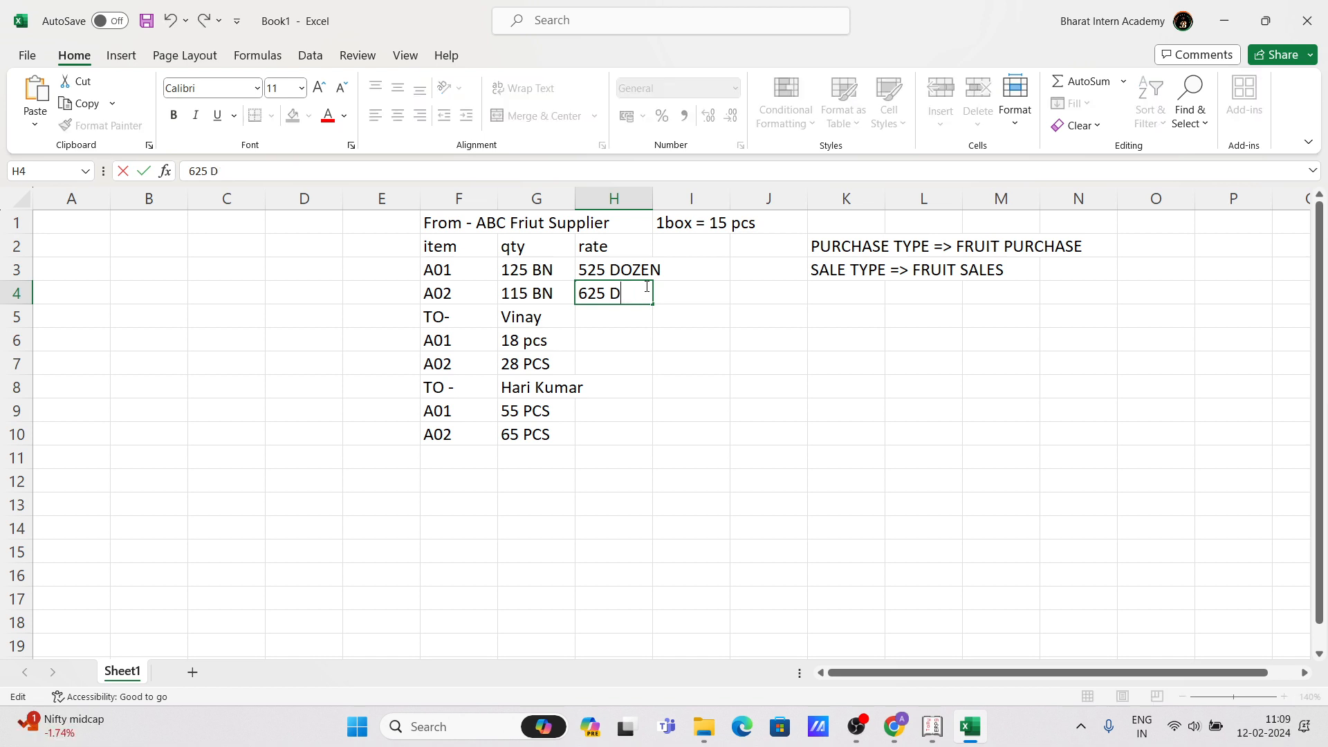
type("OZEN")
key("Return")
Spell out the A01 purchase quantity in G3 as "125 BANANA" and fit column G's width to its contents.
double_click(565, 270)
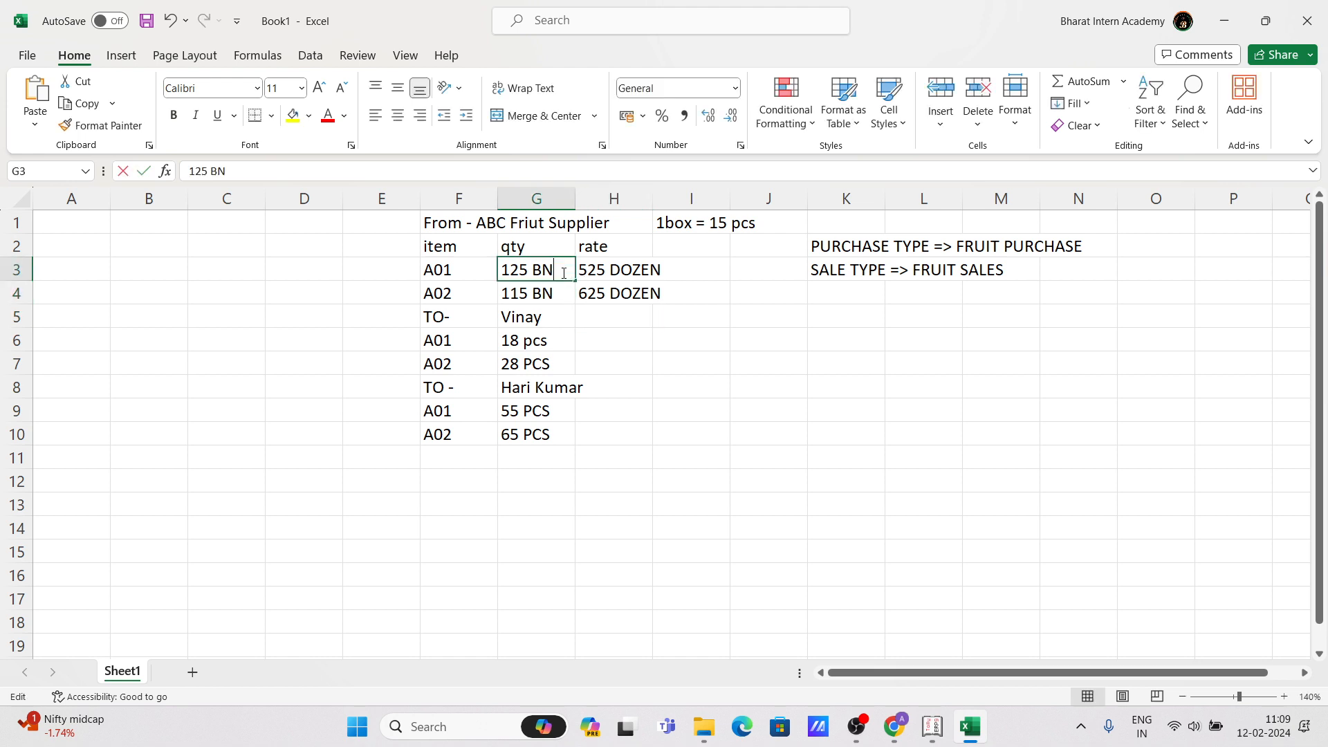
key("BackSpace")
type("ANAN")
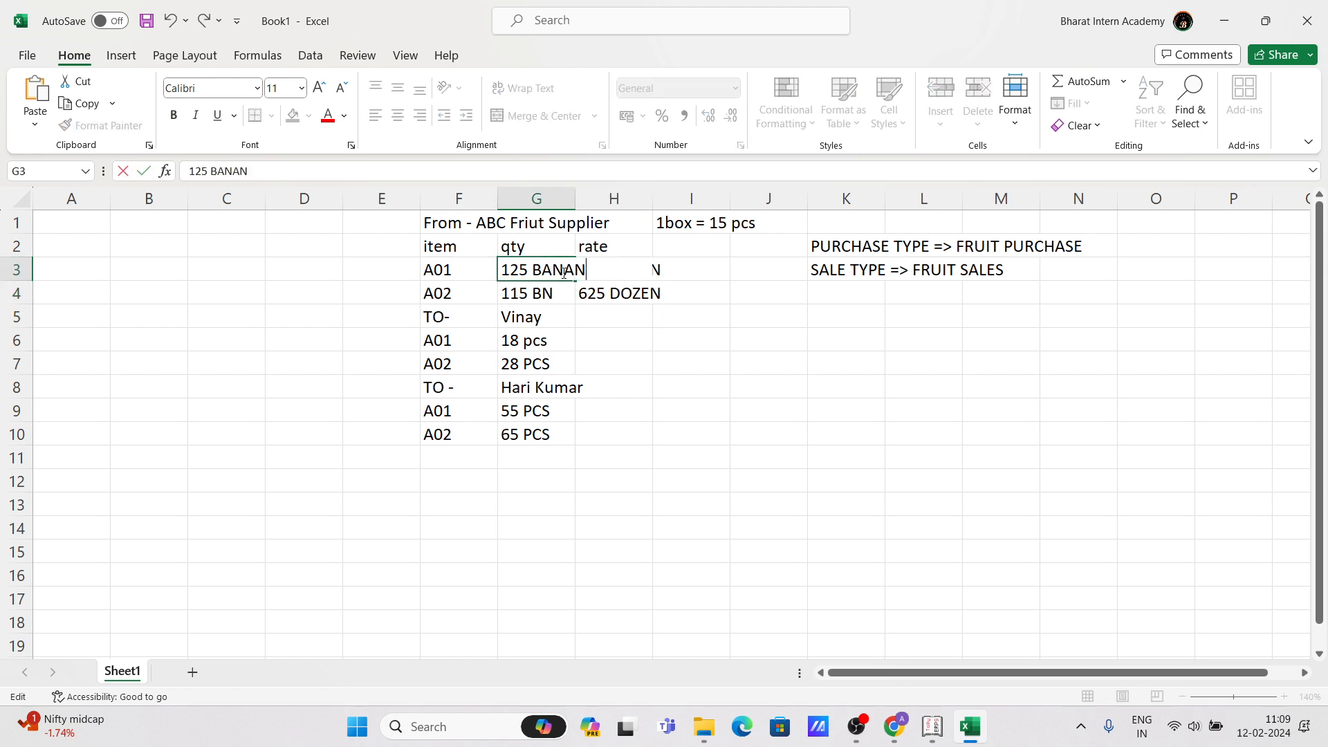
type("A")
key("Return")
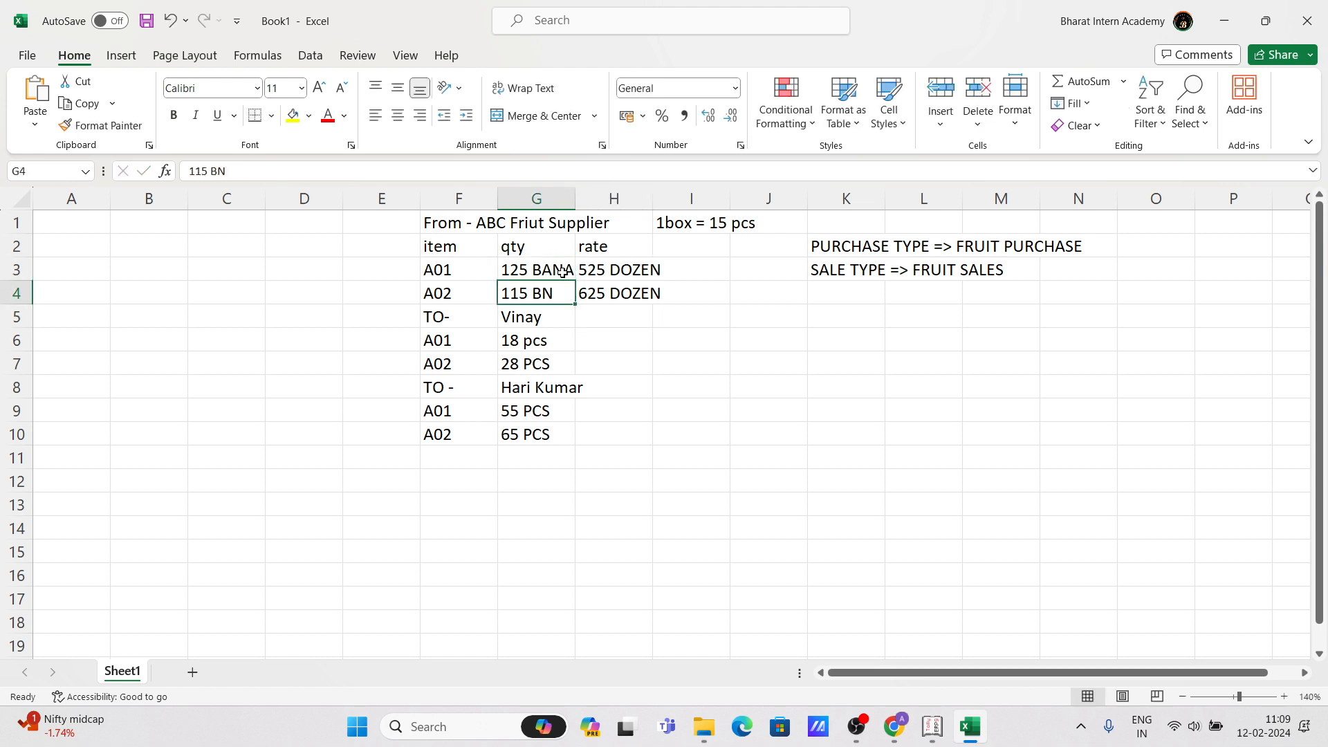
double_click(573, 199)
Spell out the A02 purchase quantity in G4 as "115 BANANA".
double_click(572, 296)
key("BackSpace")
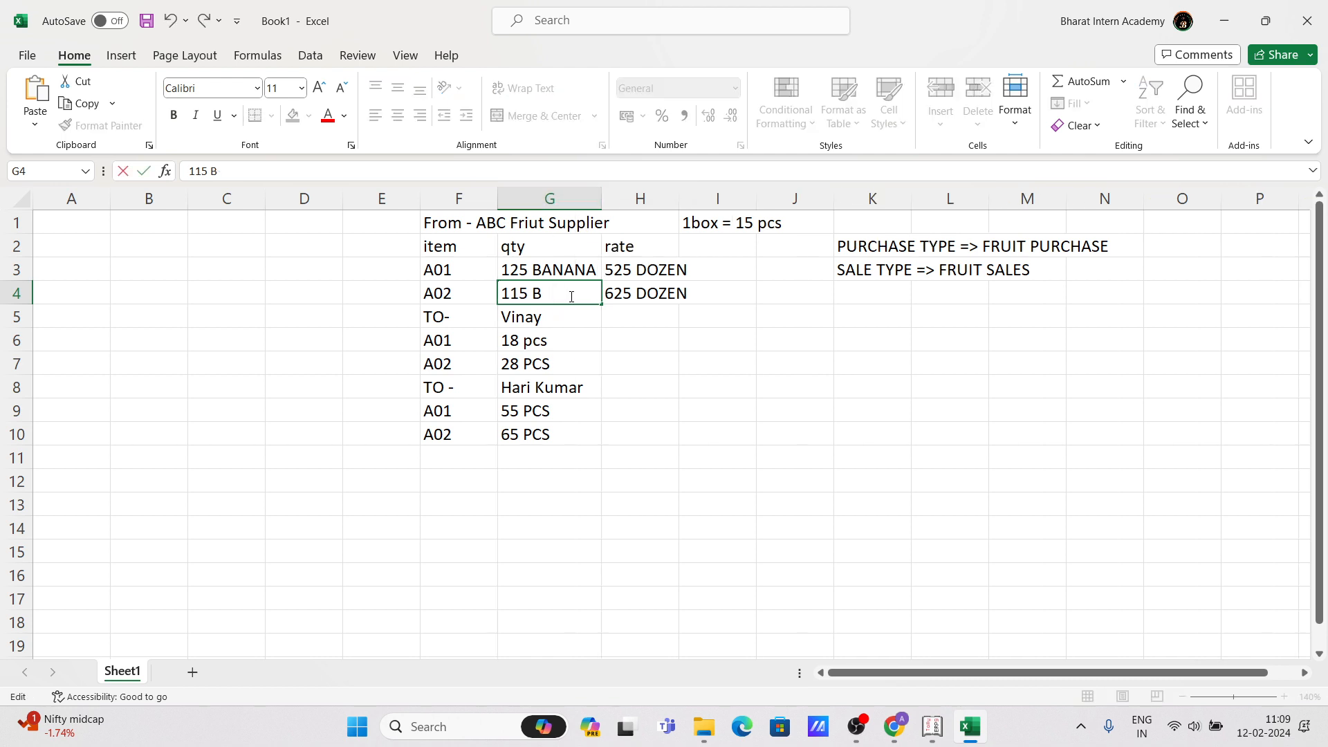
type("ANANA")
key("Return")
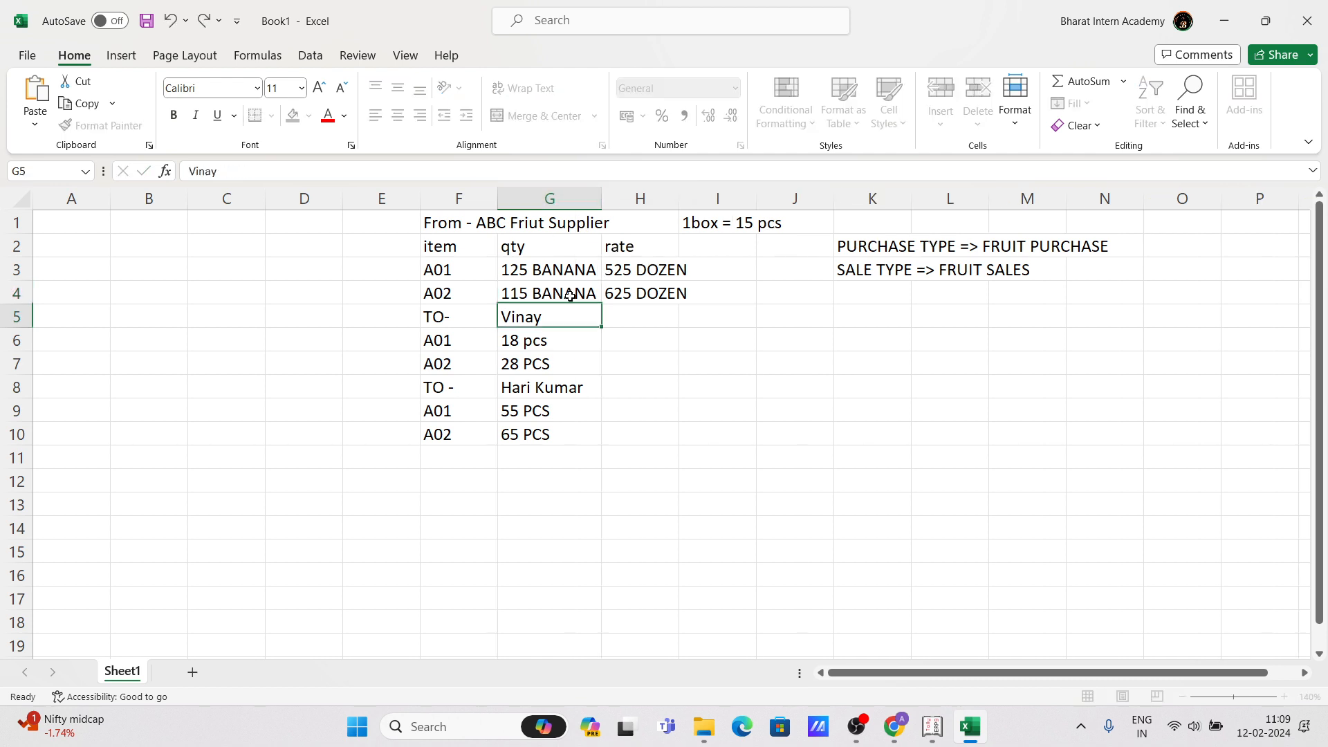
Replace "box" with "DOZEN" in the unit conversion note in I1.
double_click(711, 227)
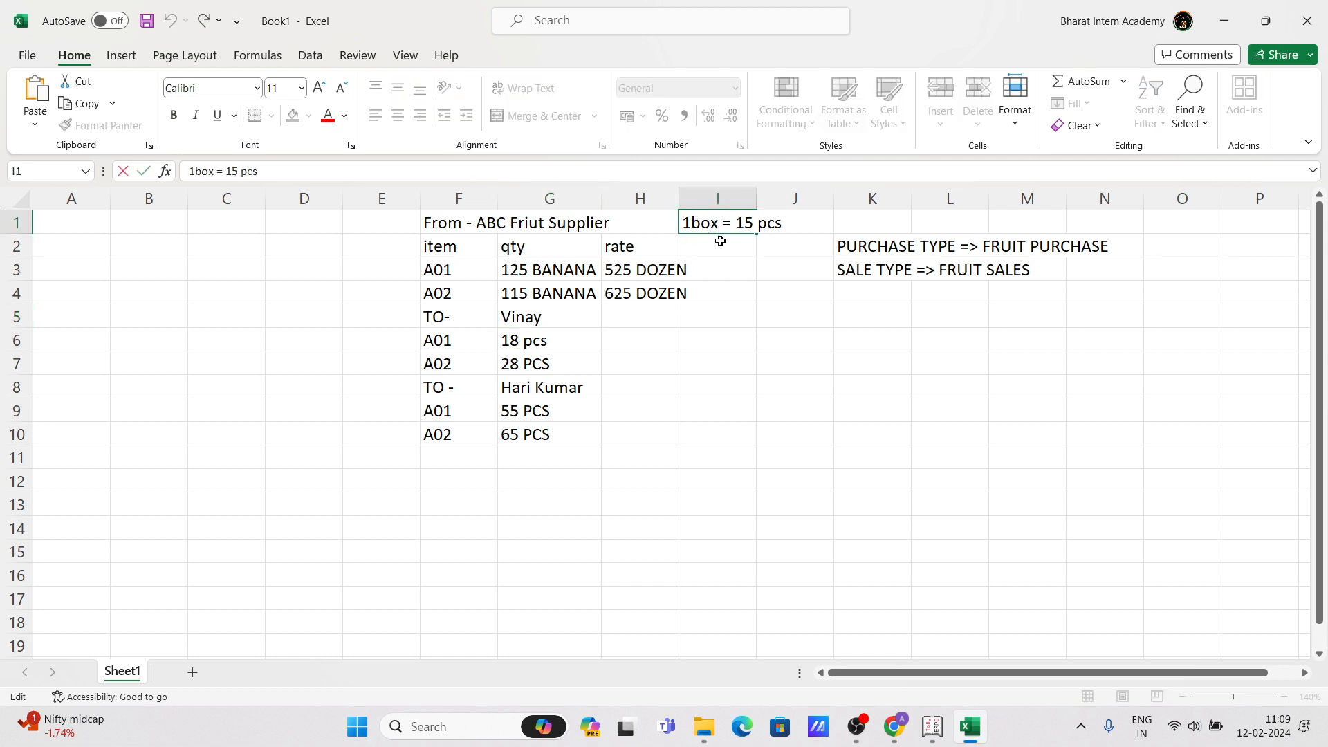
key("BackSpace")
key("BackSpace")
key("BackSpace")
type("DOX")
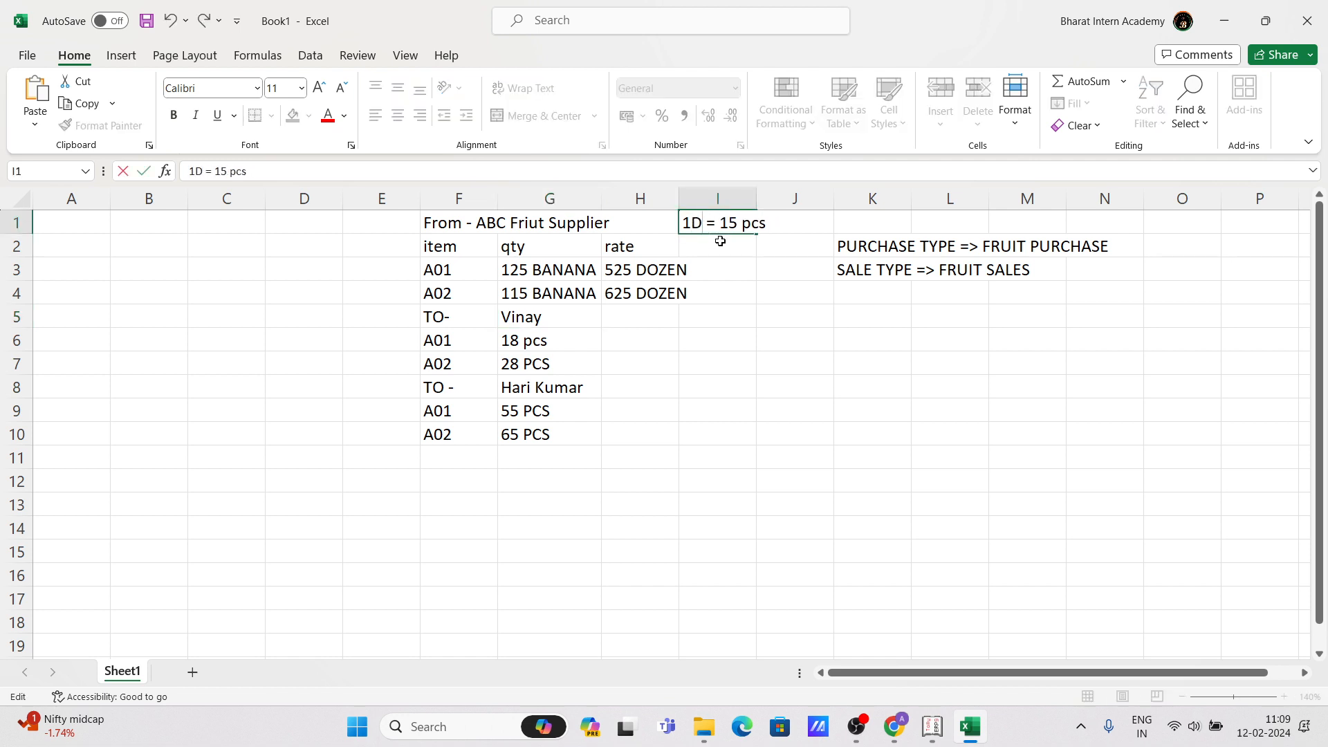
key("BackSpace")
type("ZEN")
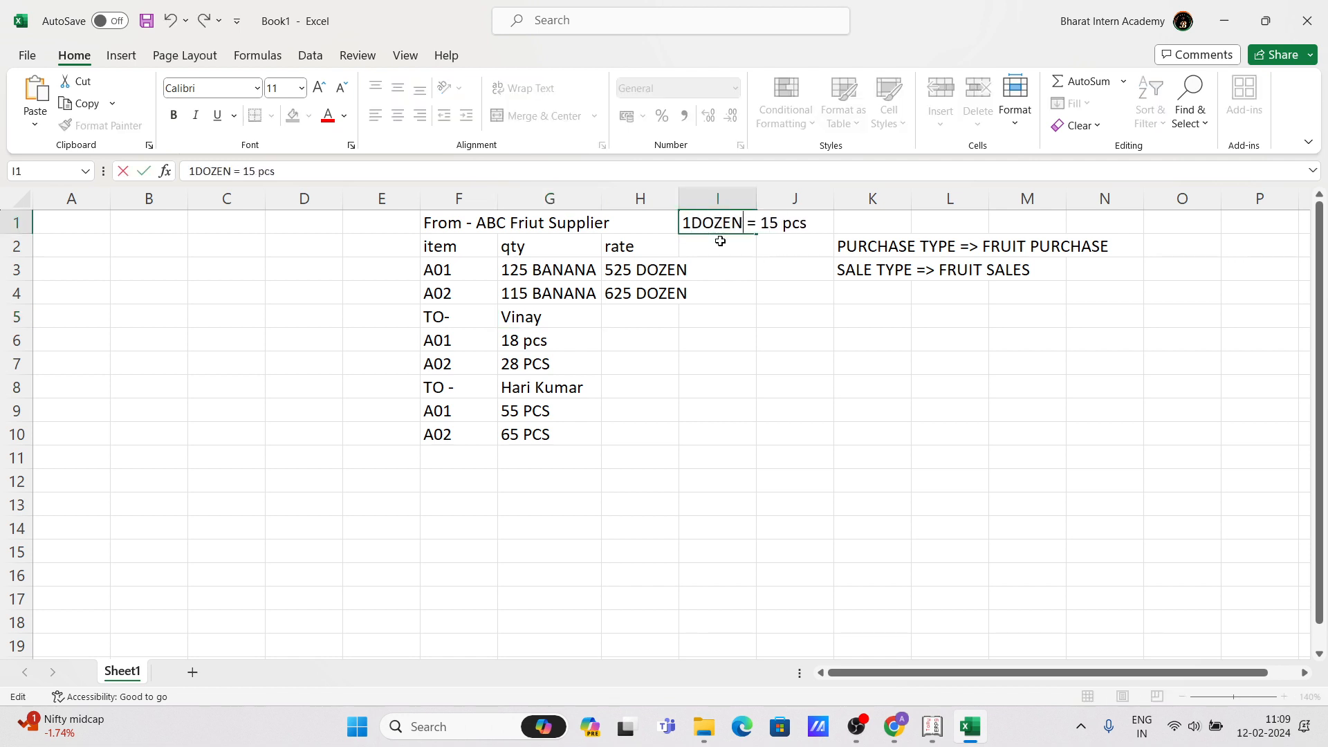
key("Tab")
Enter "12 BANANA" in J1 as the number of pieces per dozen.
double_click(780, 225)
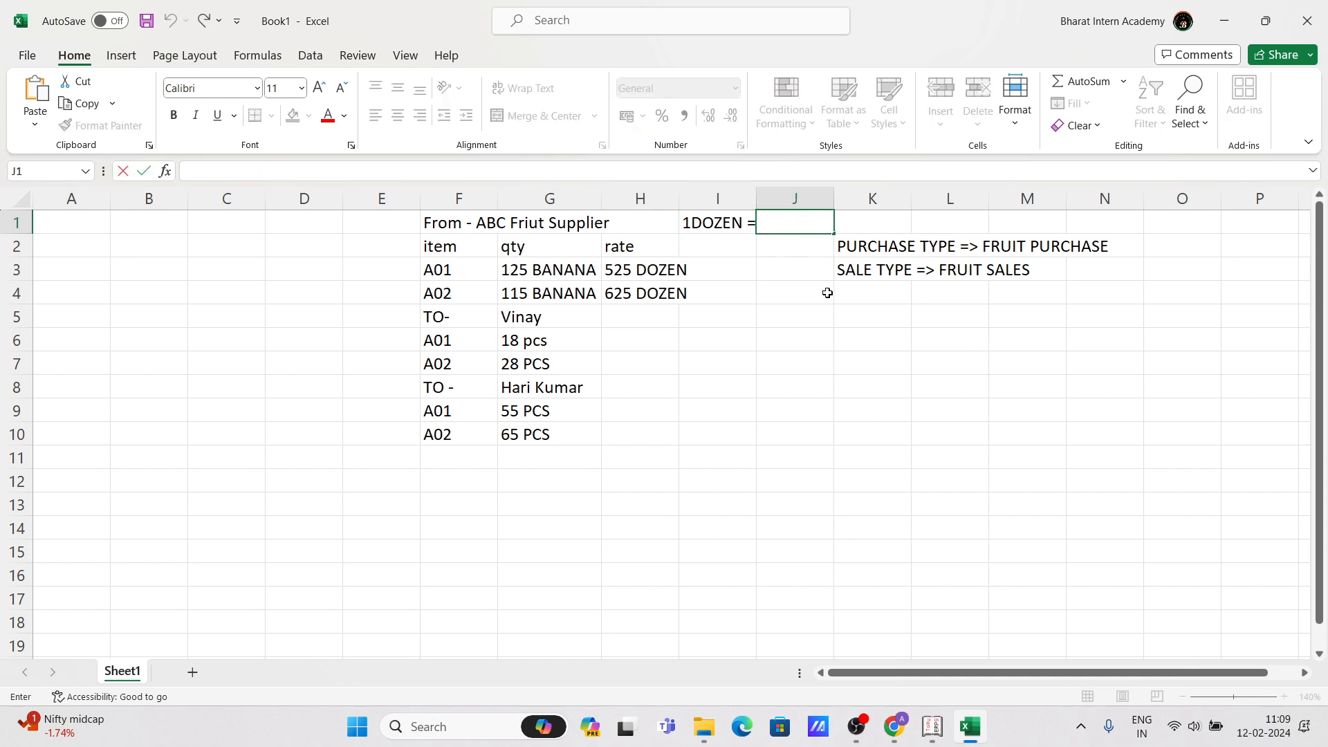
type("12 BANANA")
key("Return")
left_click(965, 290)
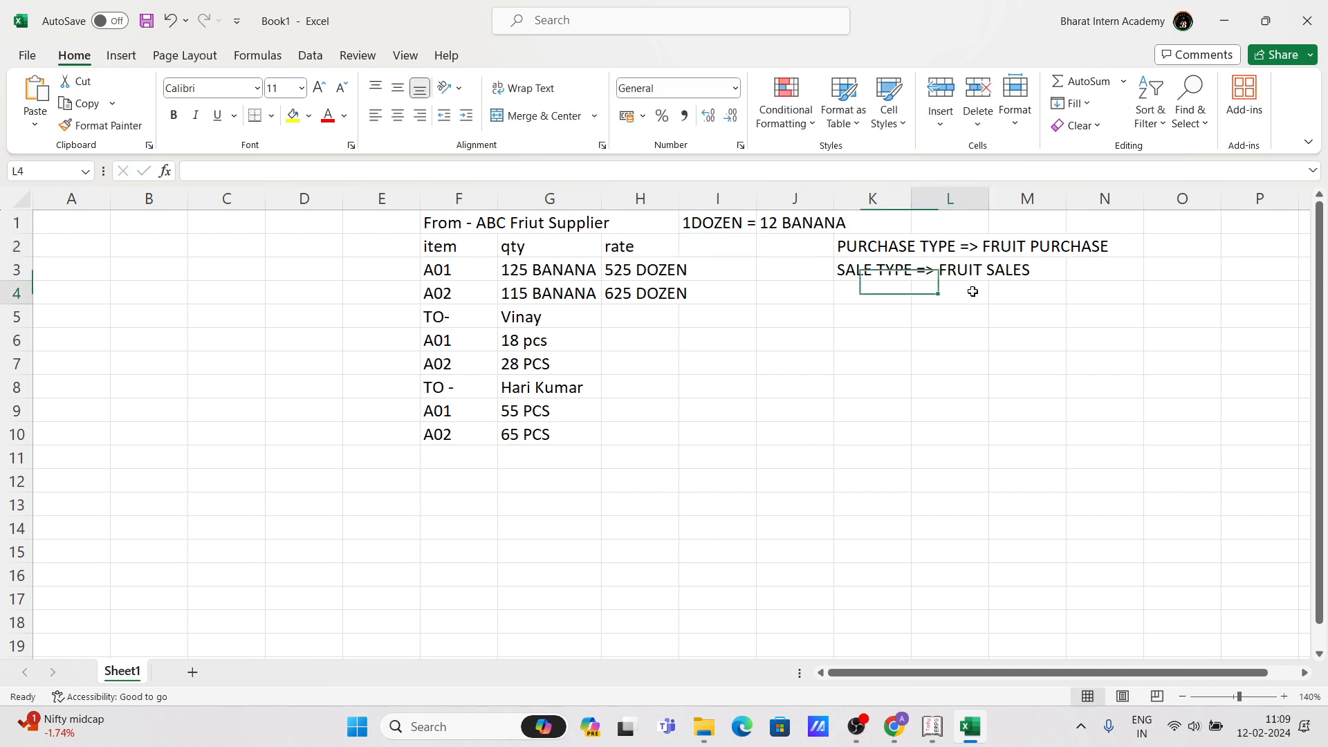
Change the first customer's A01 quantity in G6 to "18 BANANA".
double_click(554, 340)
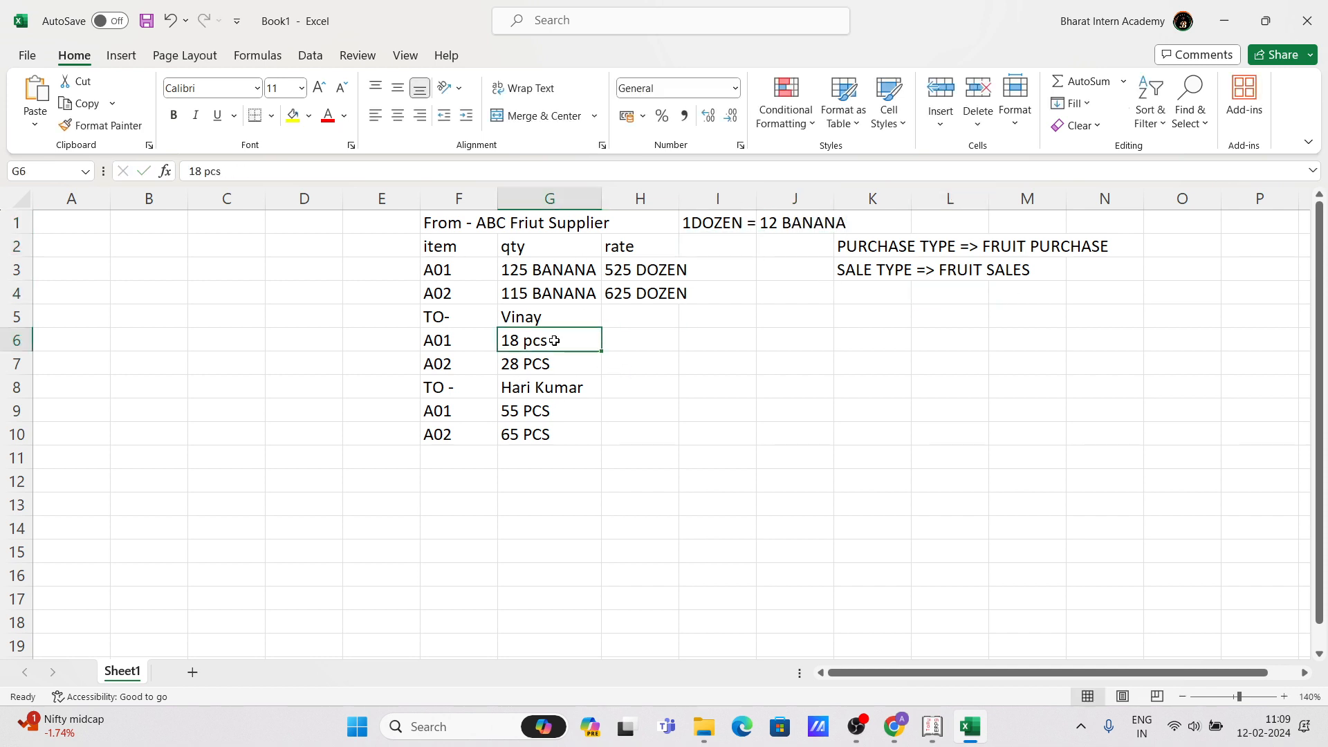
key("BackSpace")
key("BackSpace")
key("BackSpace")
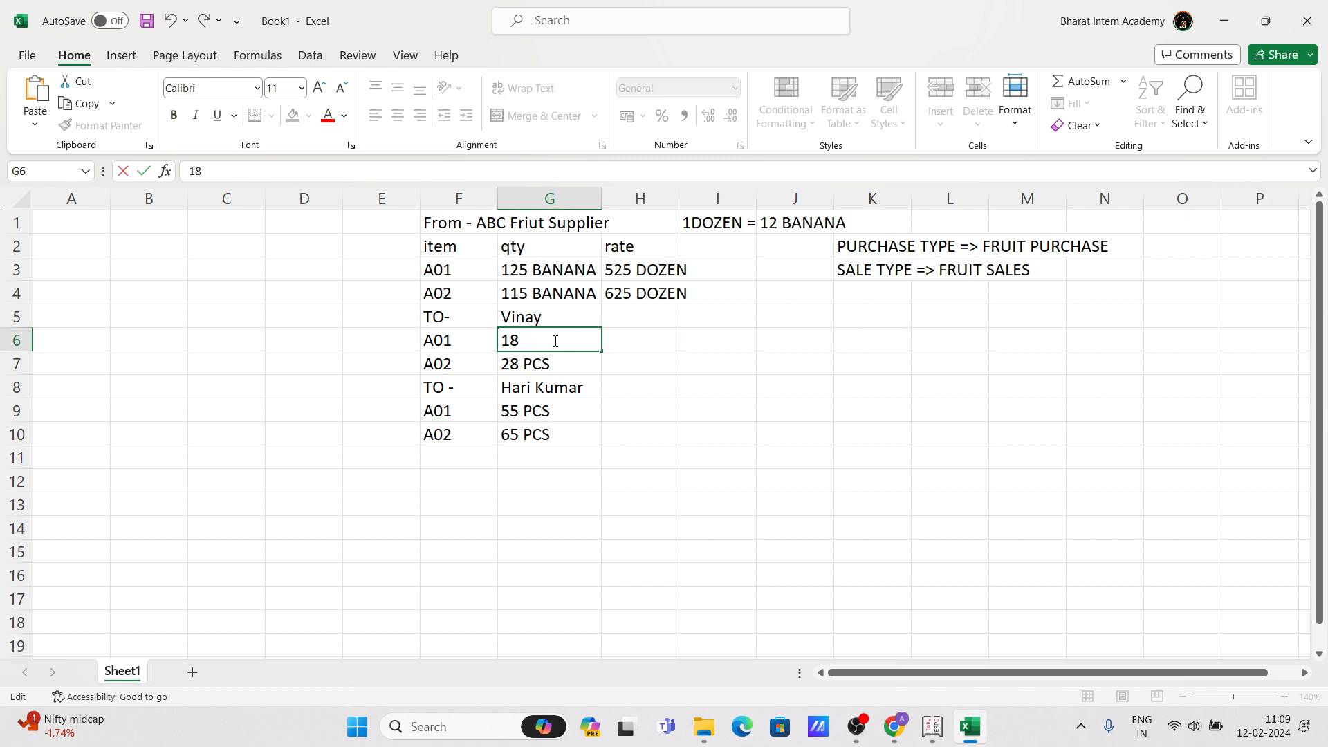
type("BANANA")
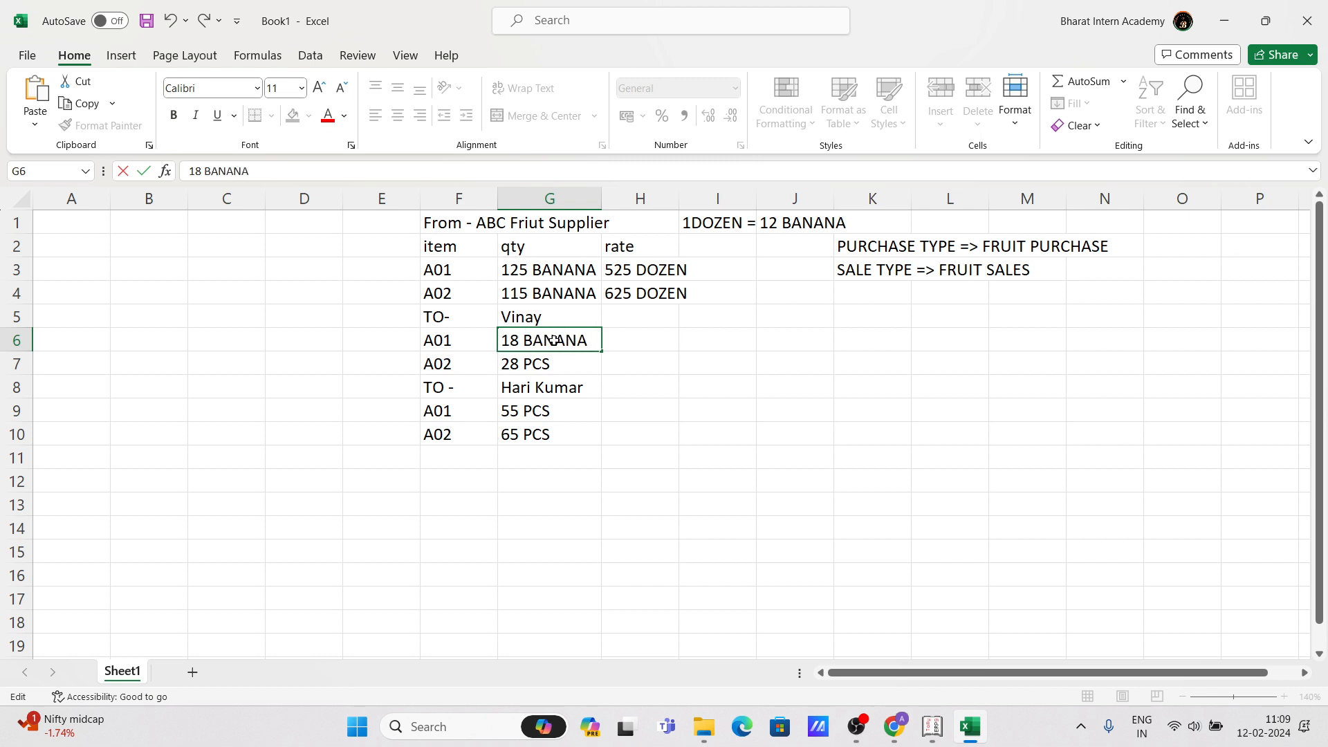
key("Return")
Change the first customer's A02 quantity in G7 to "28 BANAN".
double_click(566, 368)
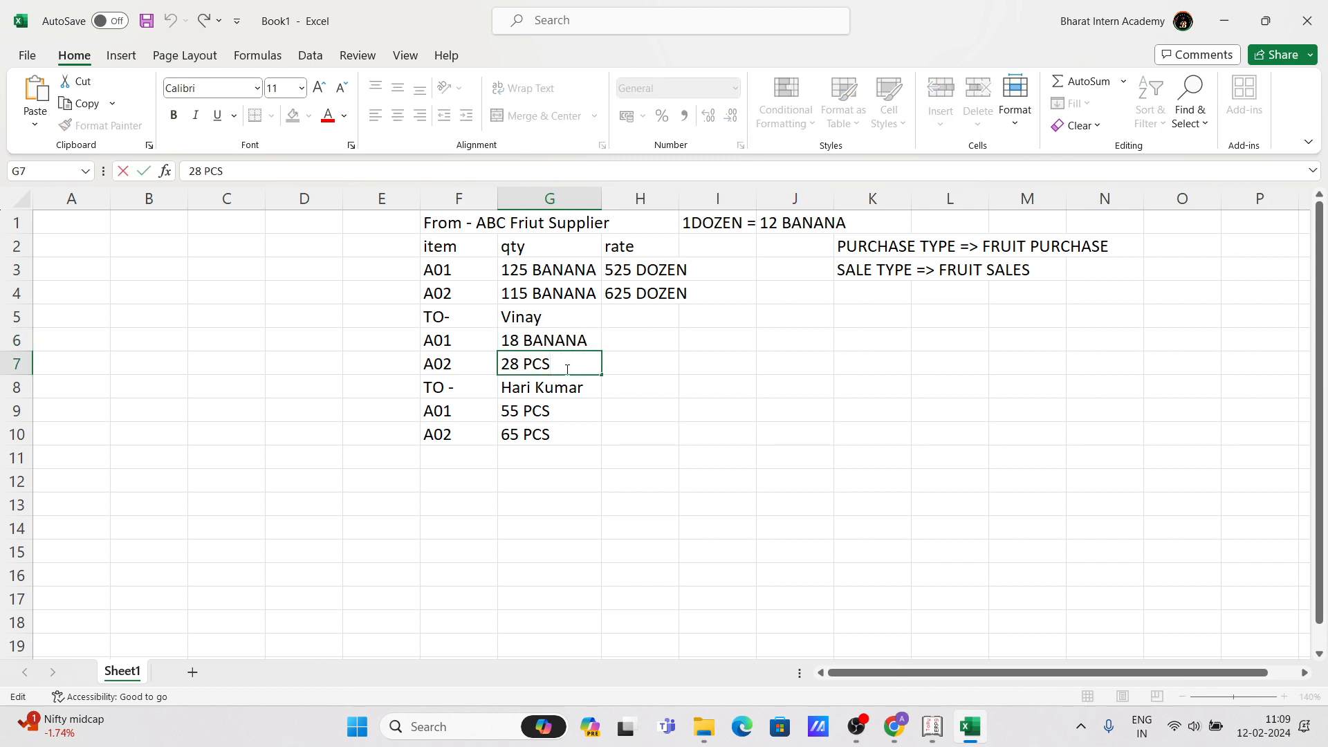
key("BackSpace")
key("BackSpace")
key("BackSpace")
type("BANAN")
key("Return")
Change the second customer's A01 quantity in G9 to "55 BANANA".
double_click(560, 410)
key("BackSpace")
key("BackSpace")
key("BackSpace")
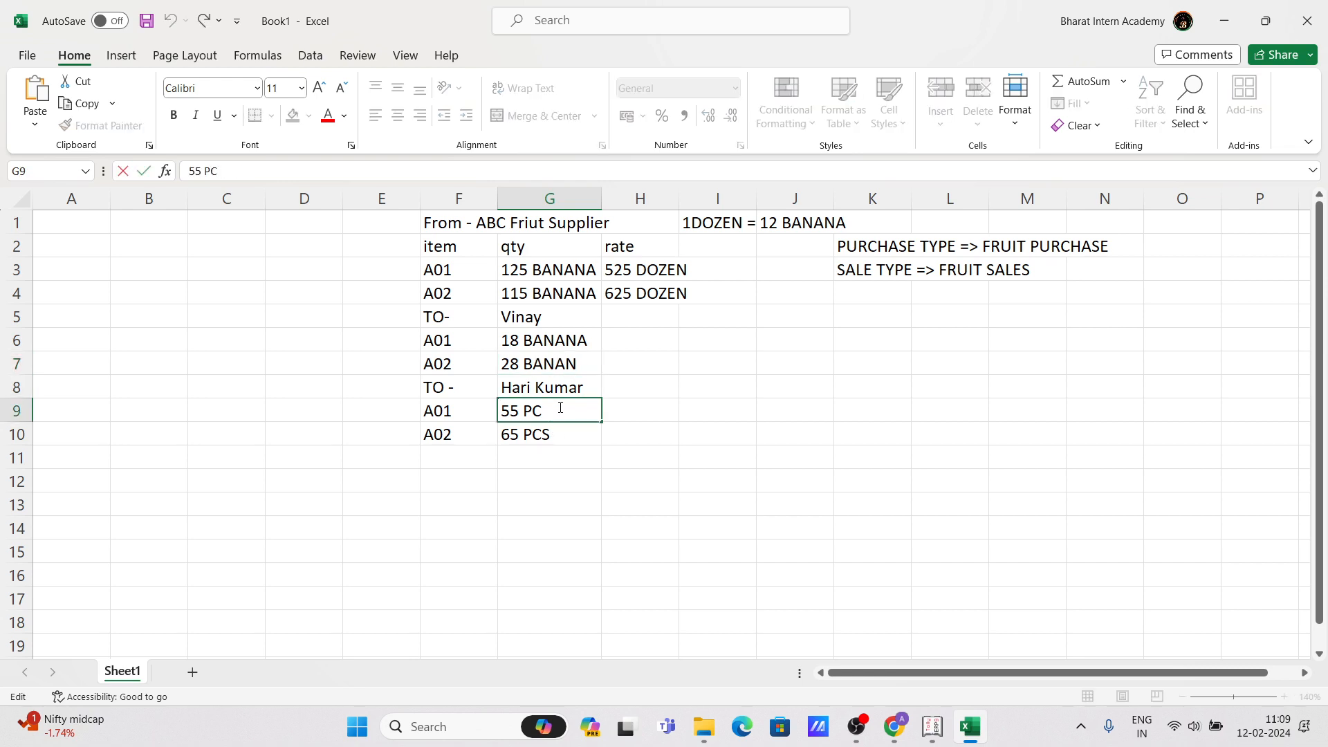
type("BANANA")
key("Return")
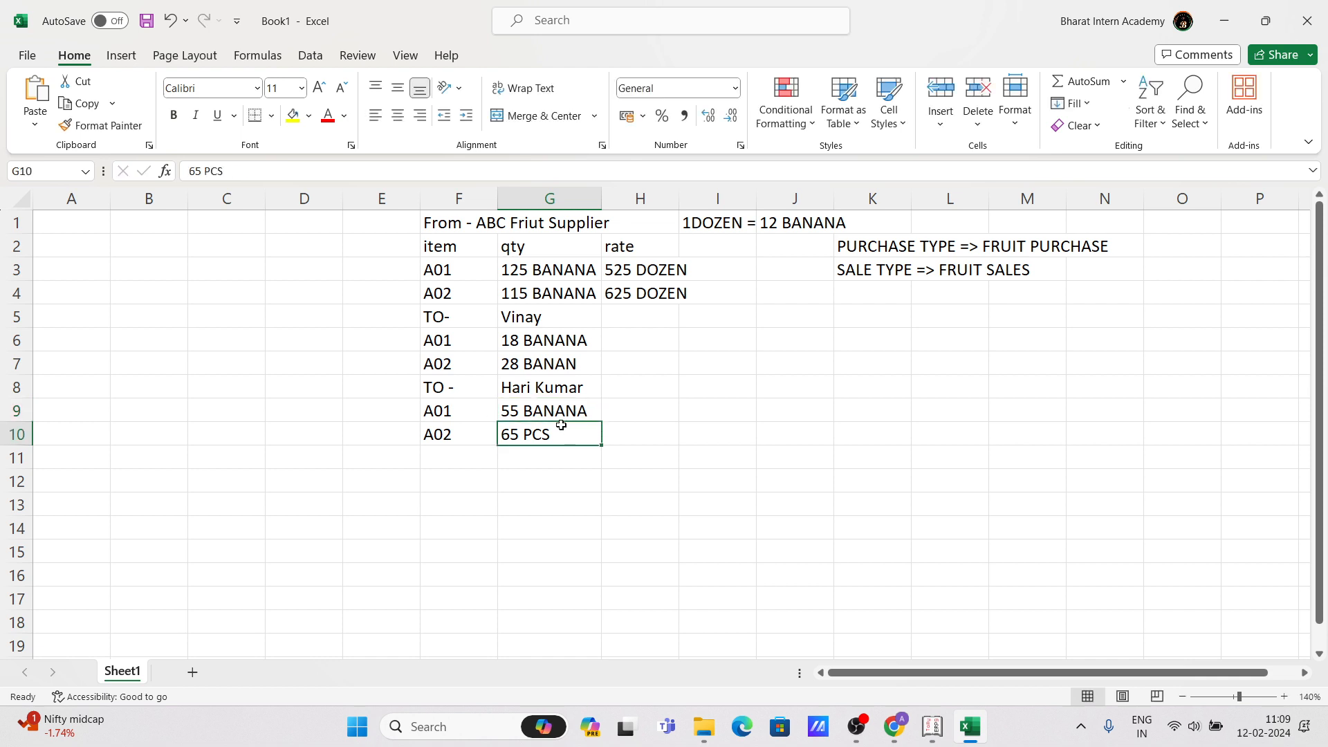
Change the second customer's A02 quantity in G10 to "65 BANANA".
double_click(560, 430)
key("BackSpace")
key("BackSpace")
key("BackSpace")
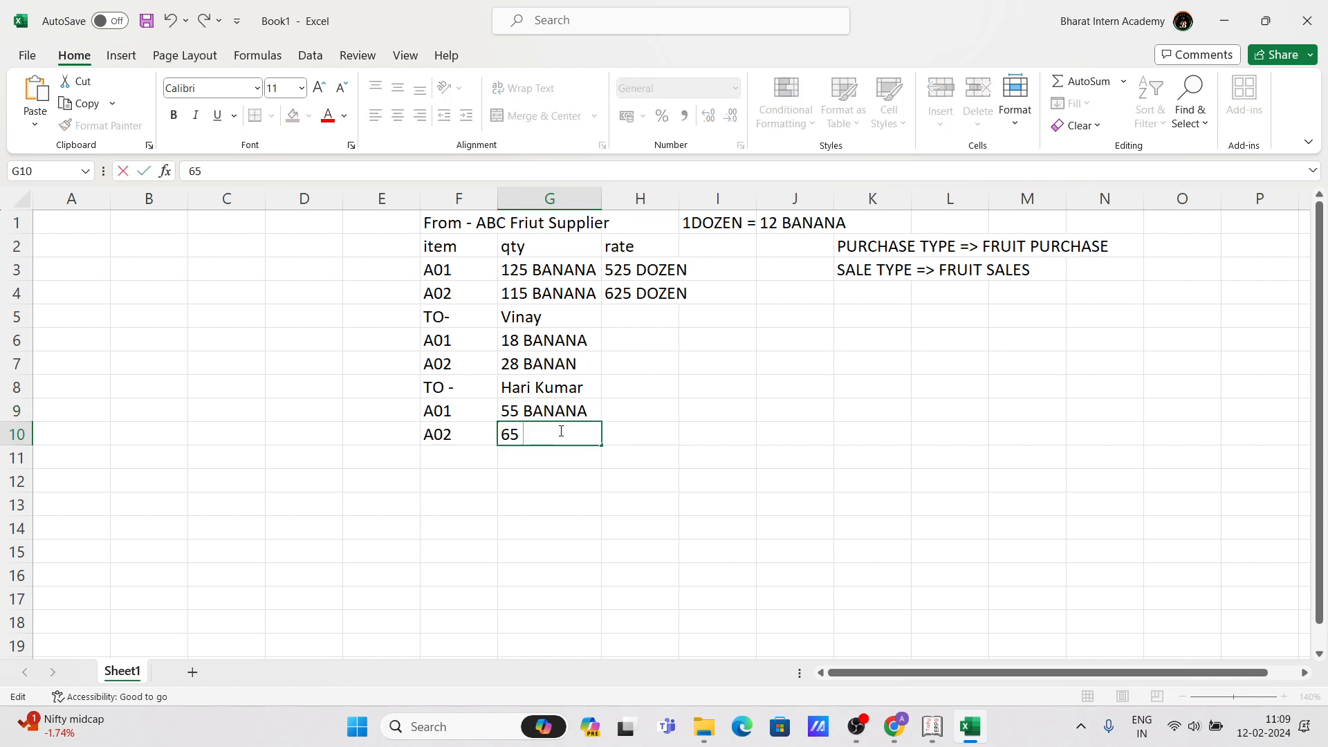
type("BANANA")
key("Return")
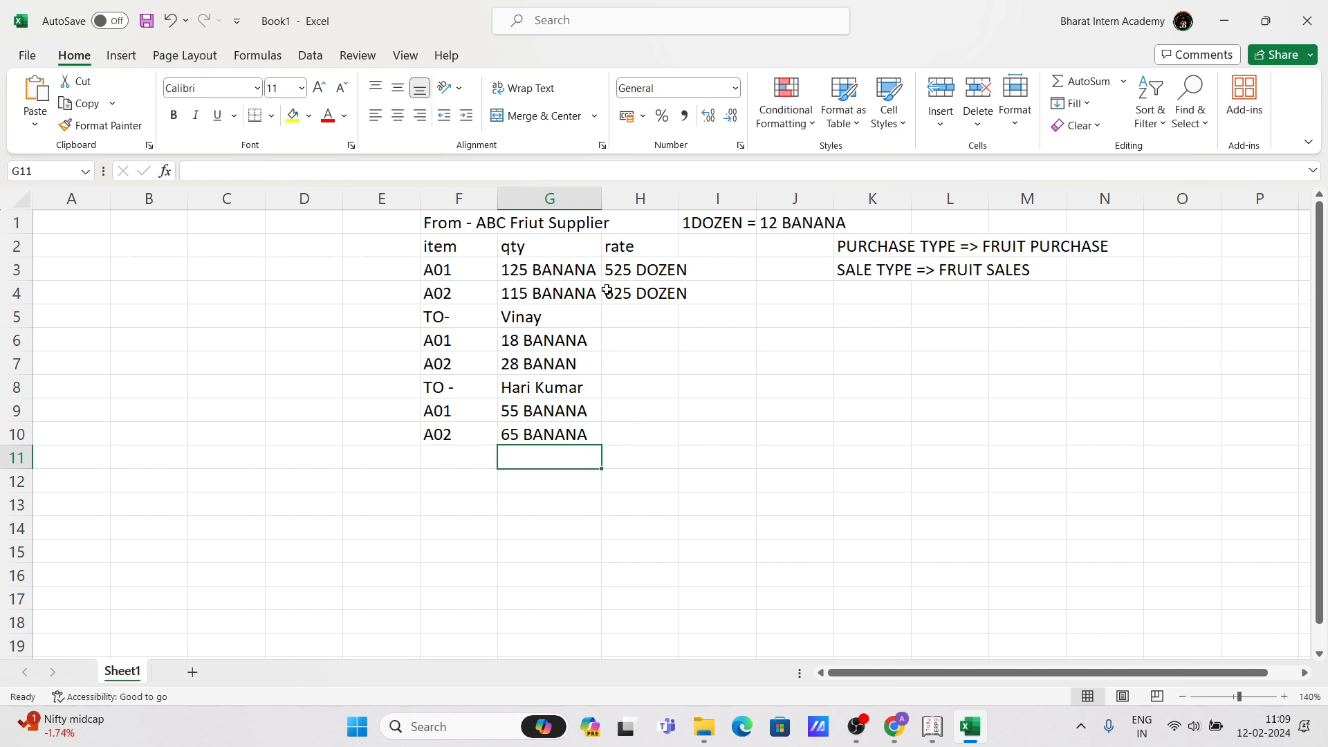
Switch to Tally.ERP 9 and open the creation form for units of measure in the inventory masters.
left_click(931, 728)
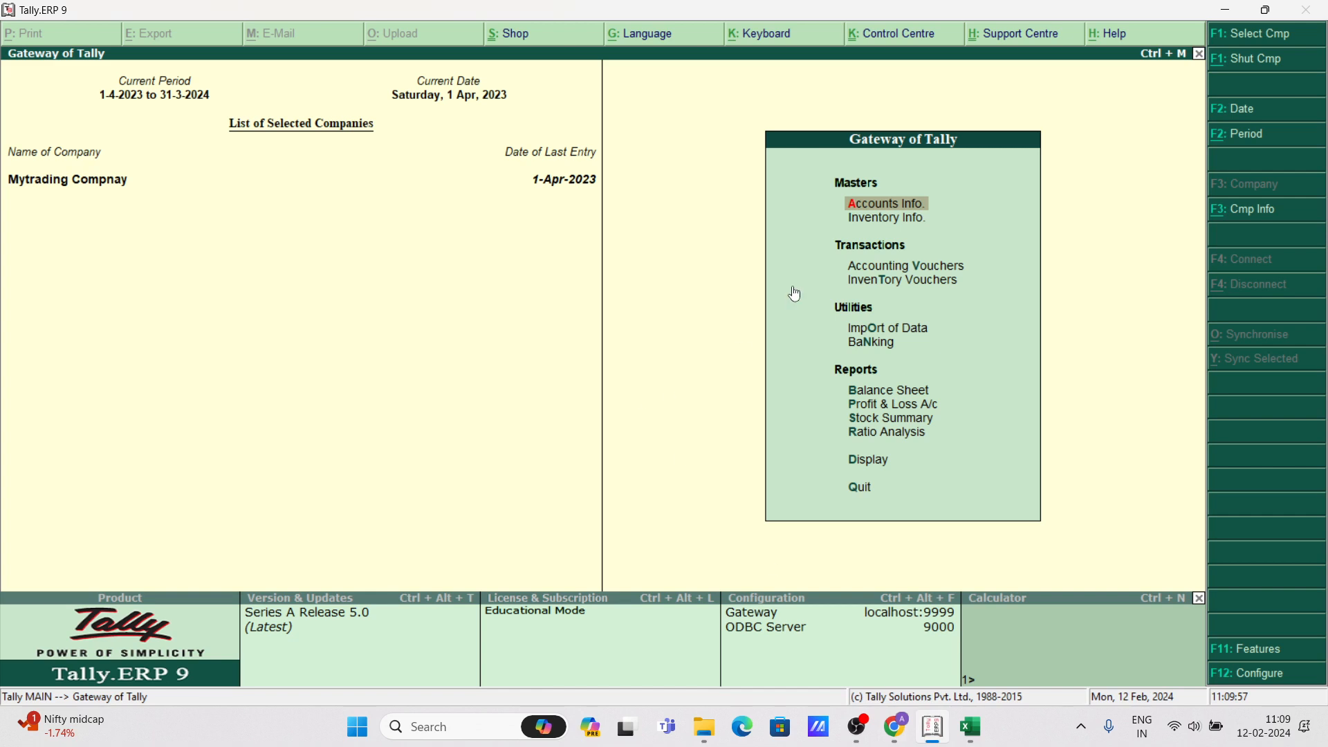
key("Down")
key("Return")
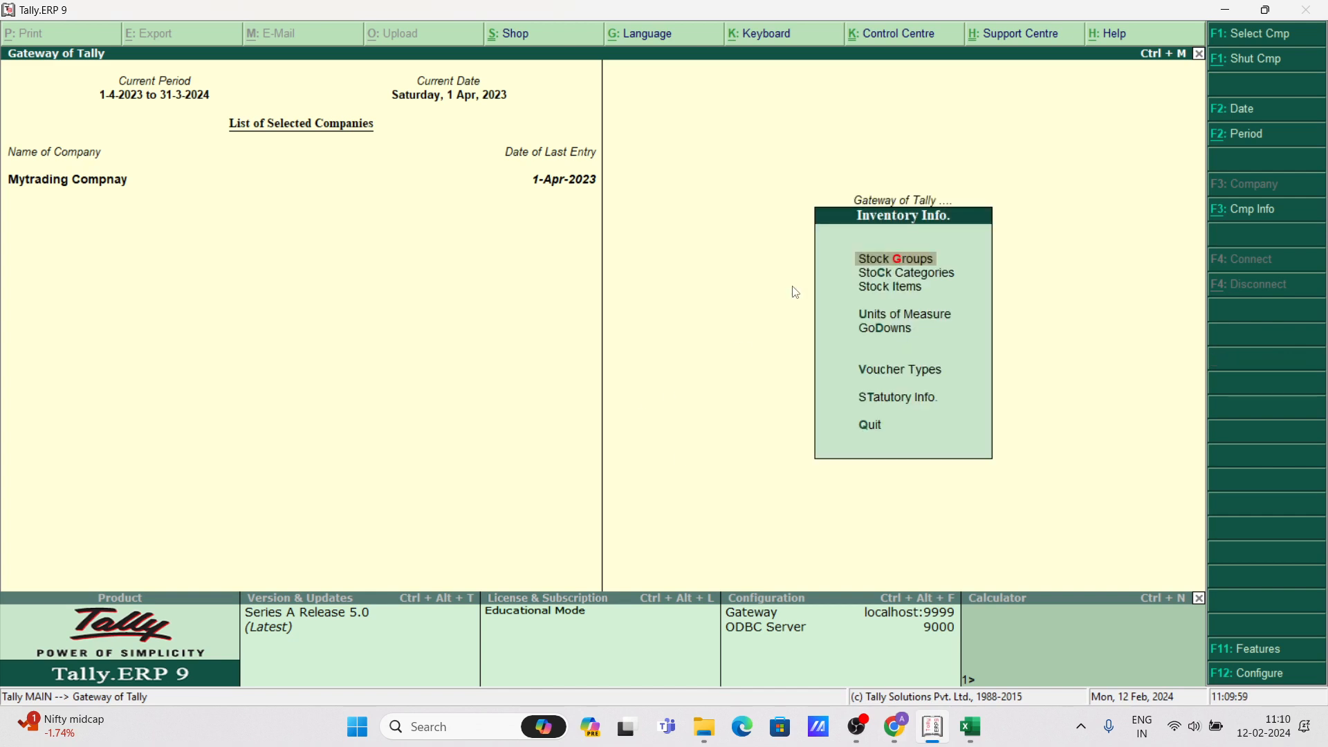
key("Down")
key("Down")
key("Return")
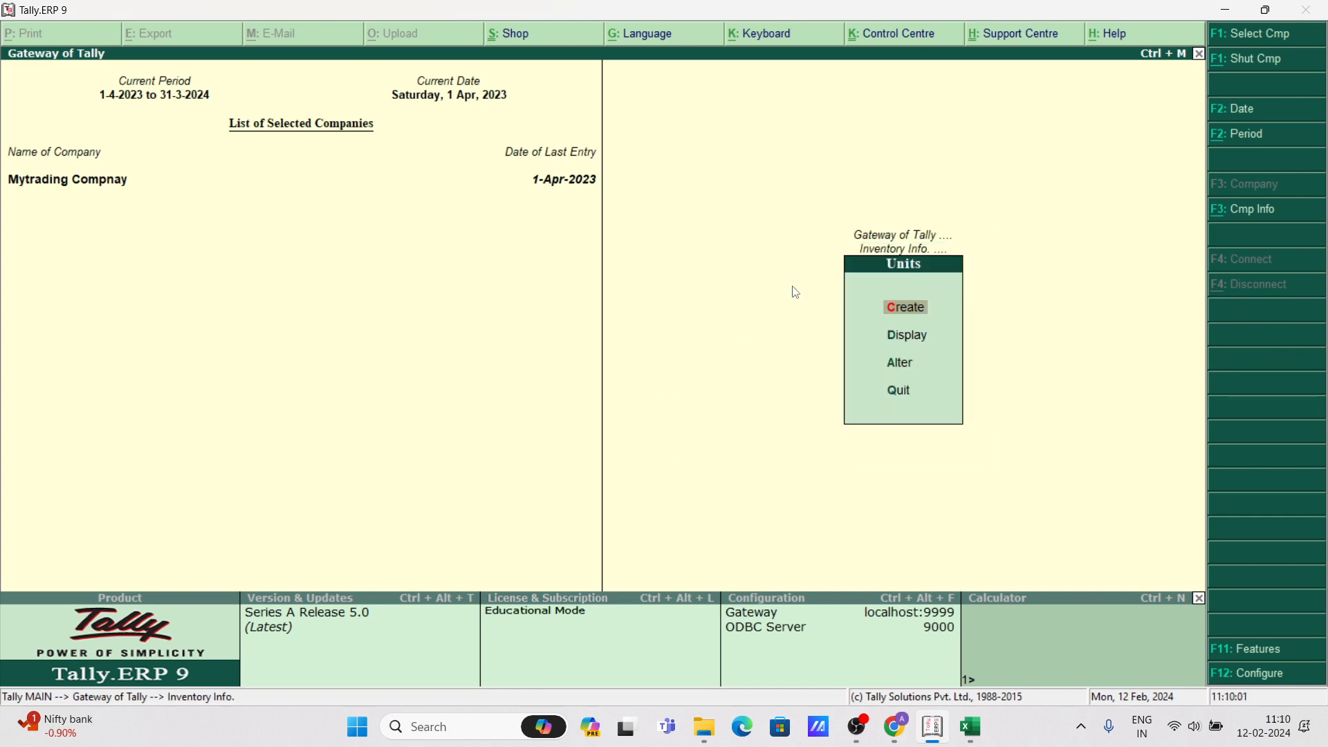
key("Return")
Create a simple unit with symbol "bn", formal name "Banana" and 0 decimal places.
type("BANAN")
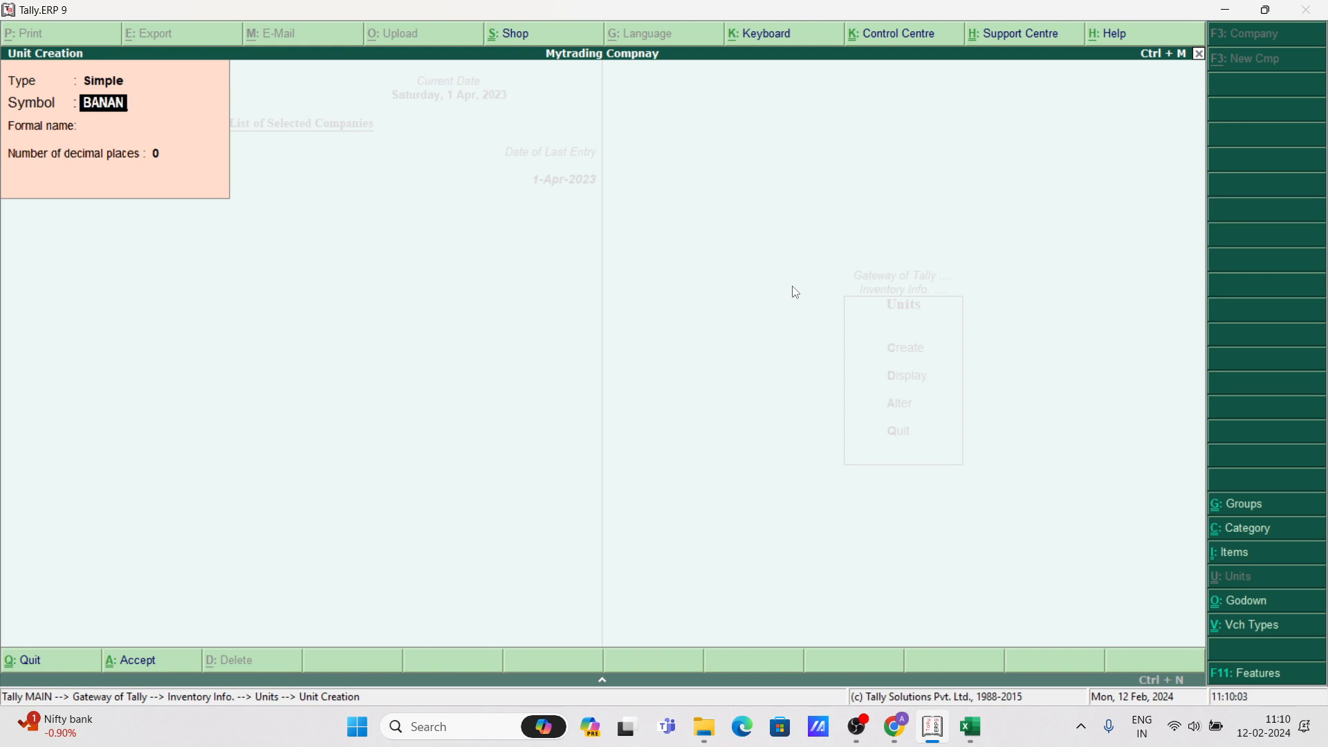
key("BackSpace")
key("BackSpace")
key("BackSpace")
key("BackSpace")
key("BackSpace")
type("bn")
key("Return")
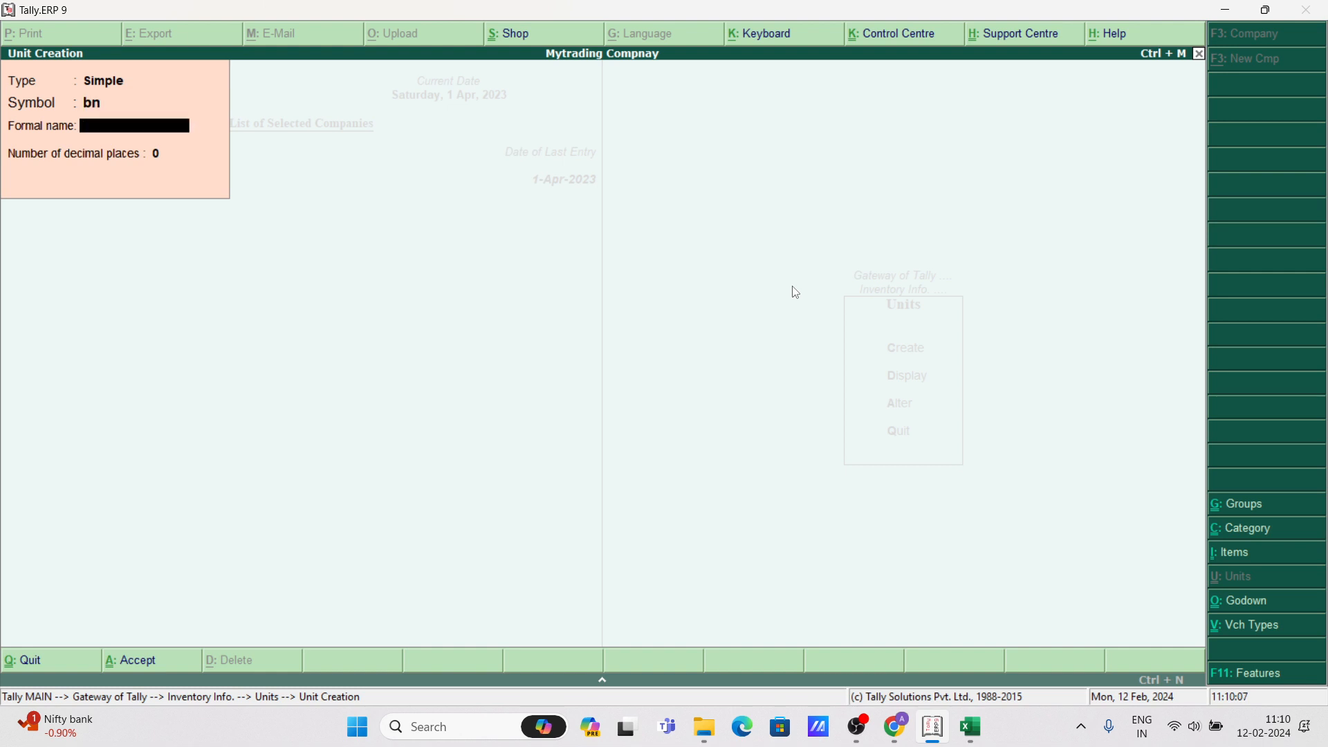
type("Banana")
key("Return")
key("Return")
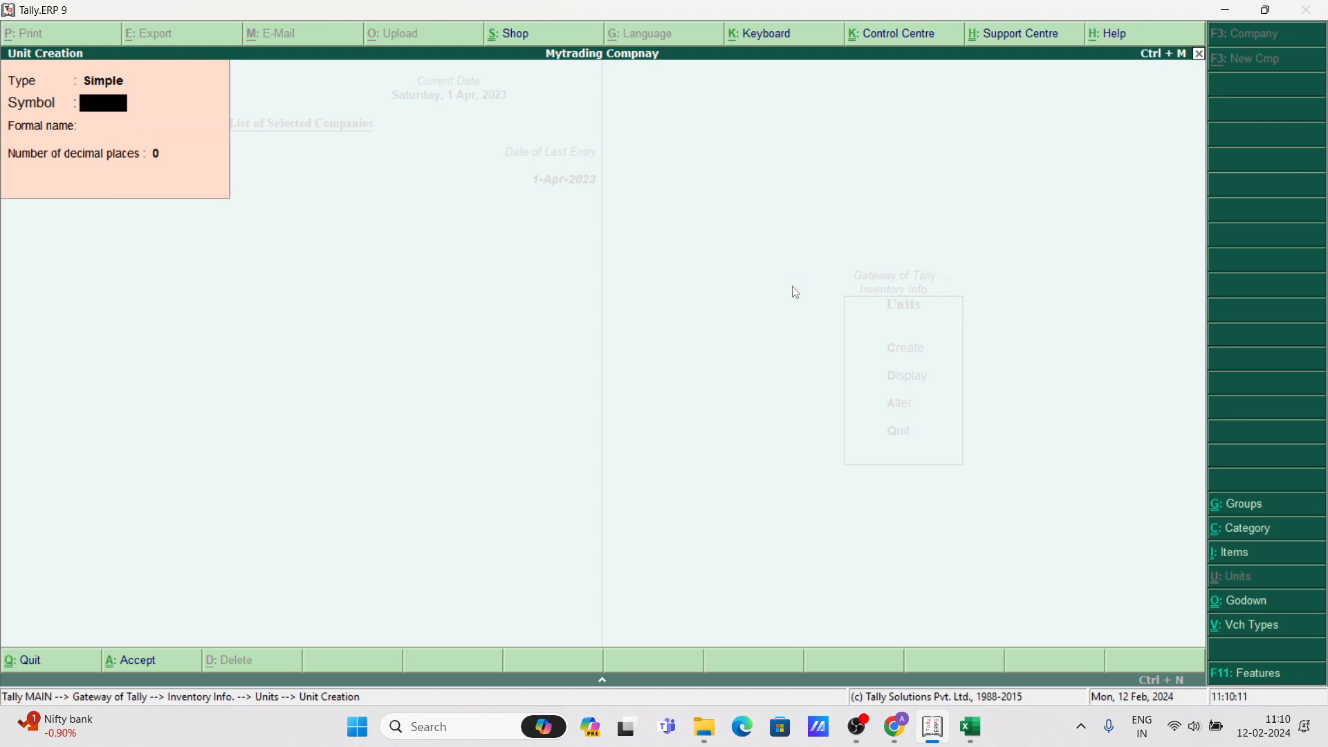
Create a simple unit with symbol "Dozen", formal name "Dz" and 0 decimal places.
type("Dozen")
key("Return")
type("Dz")
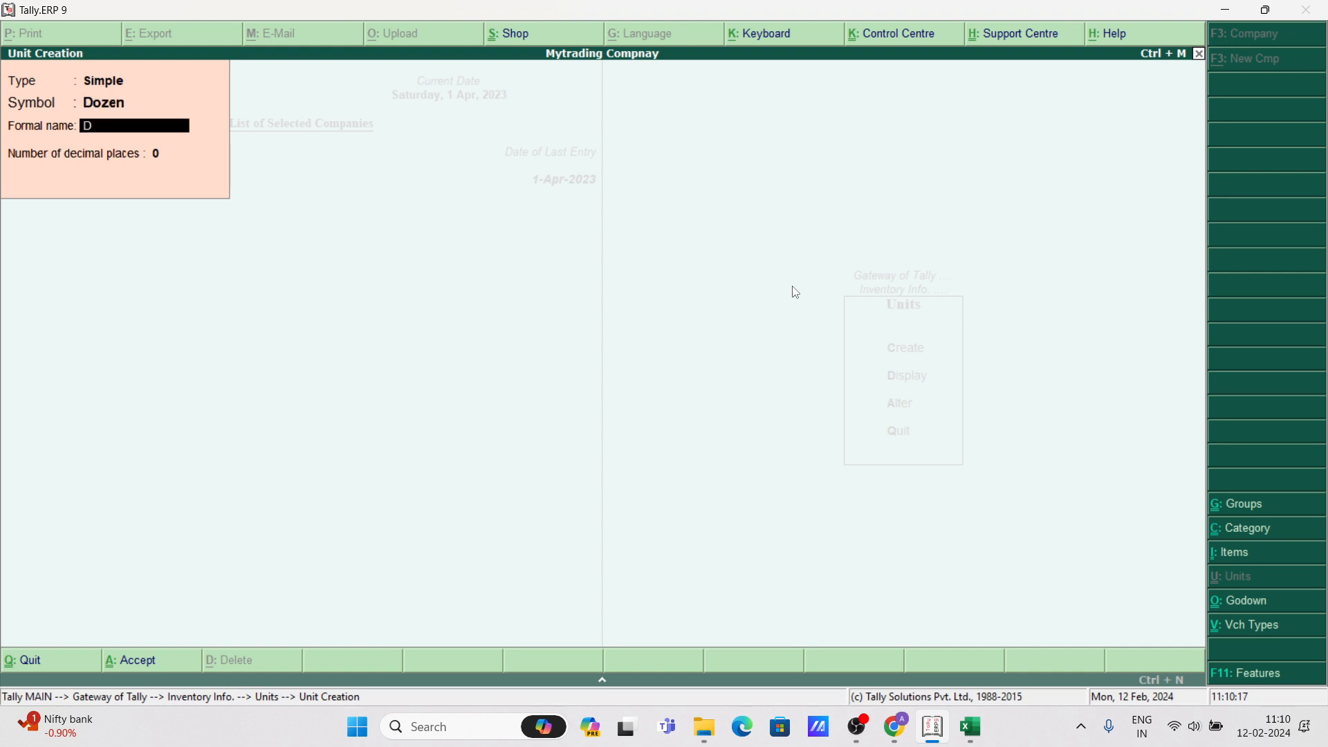
key("Return")
key("Return")
key("Return")
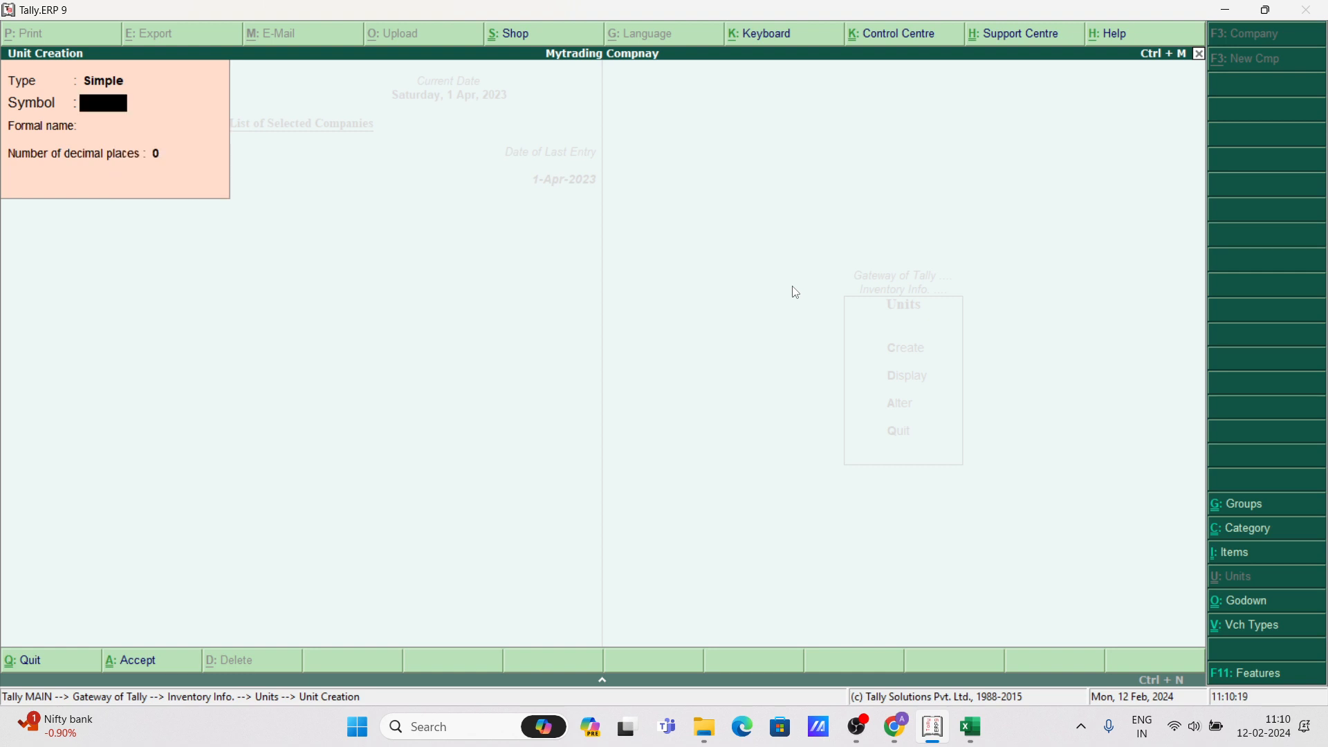
Change the new unit's type to Compound, with bn as the first unit and a conversion factor of 12.
key("BackSpace")
key("Up")
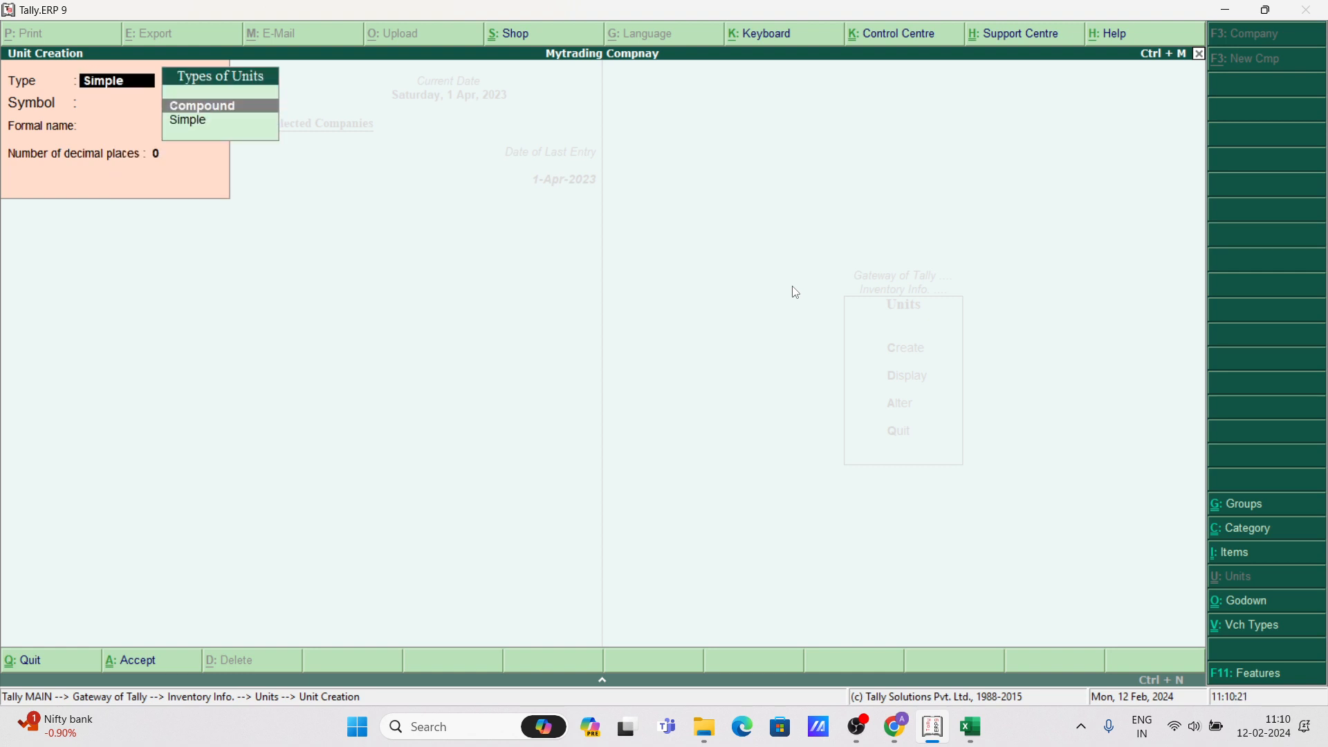
key("Return")
key("Return")
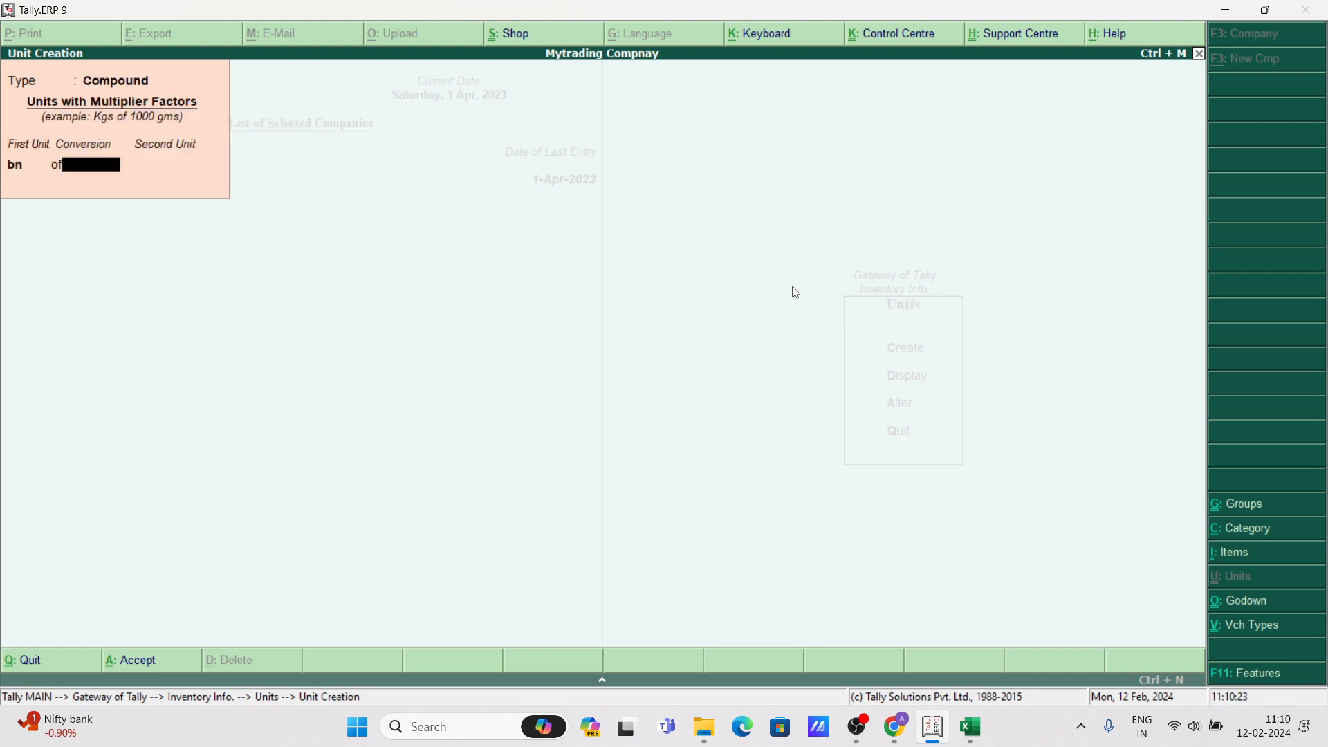
type("12")
key("Return")
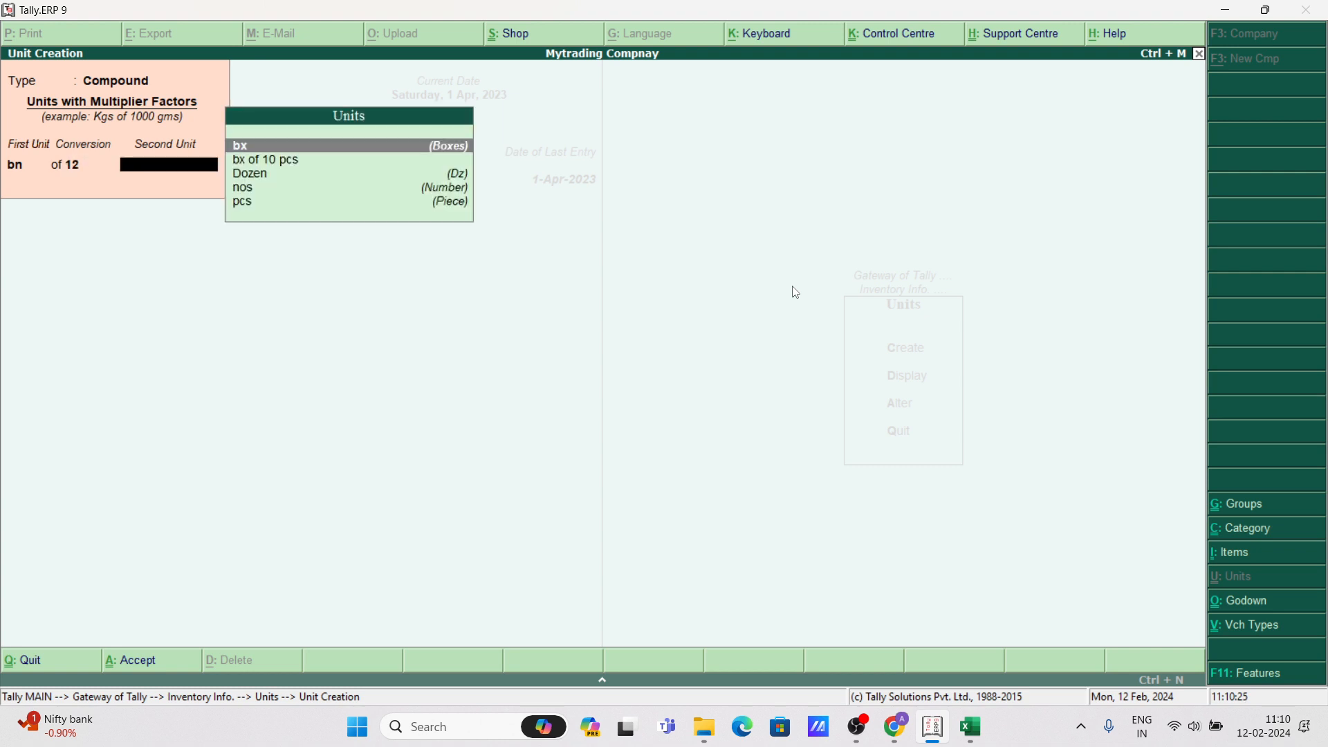
key("Down")
key("Down")
key("Down")
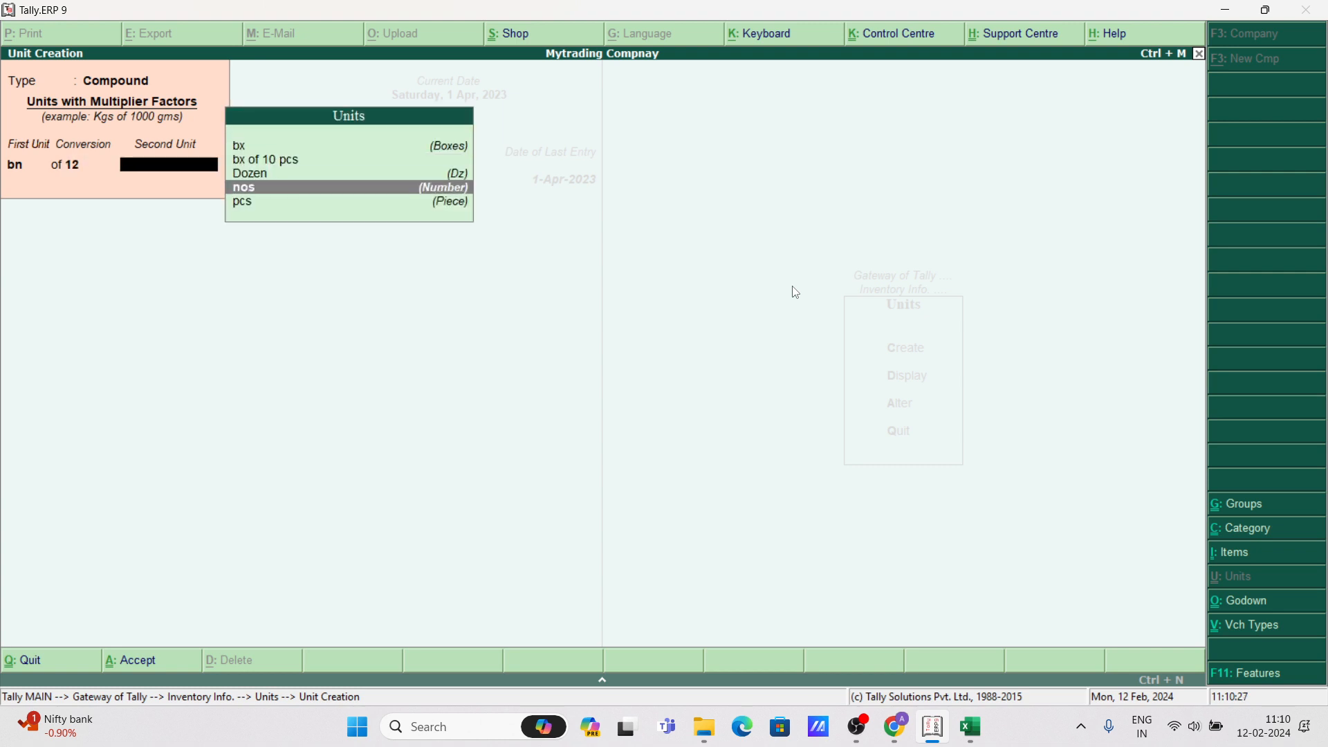
key("Up")
key("Up")
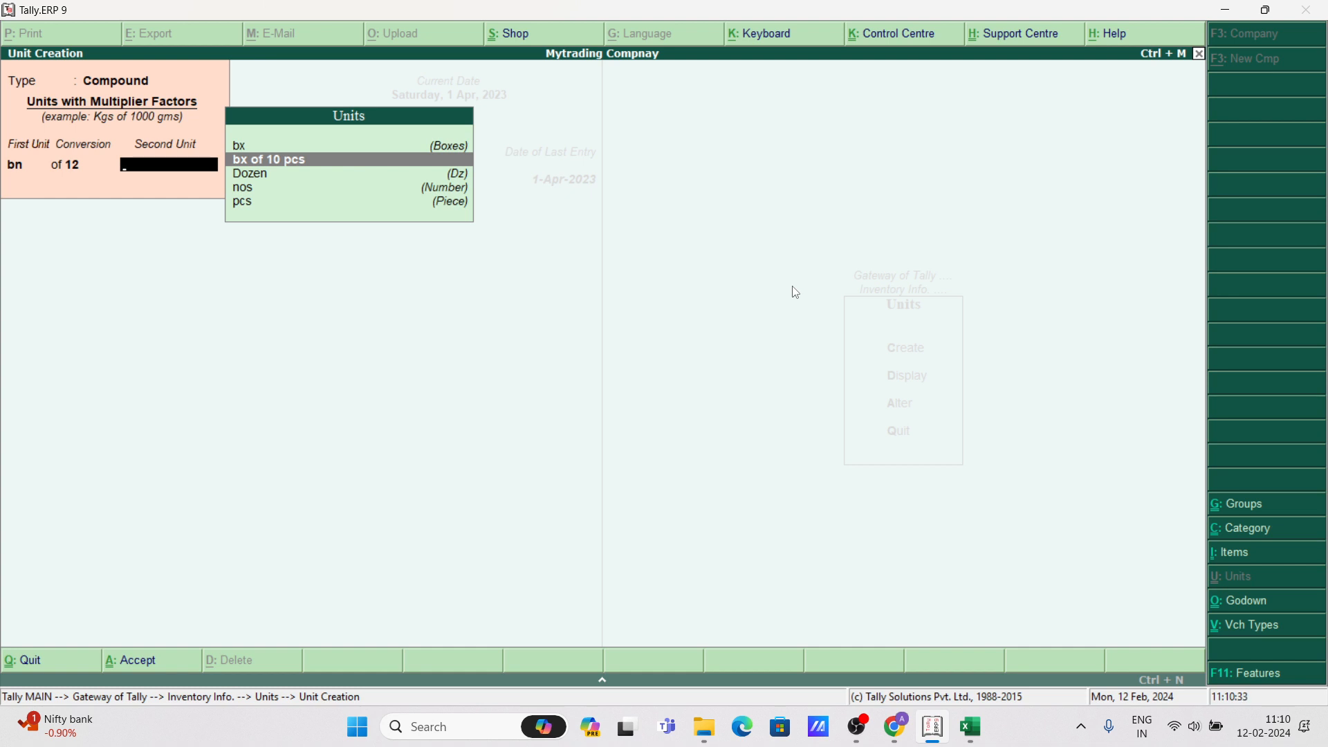
Change the compound unit's first unit to Dozen, choose bn as its second unit and save it.
key("BackSpace")
key("BackSpace")
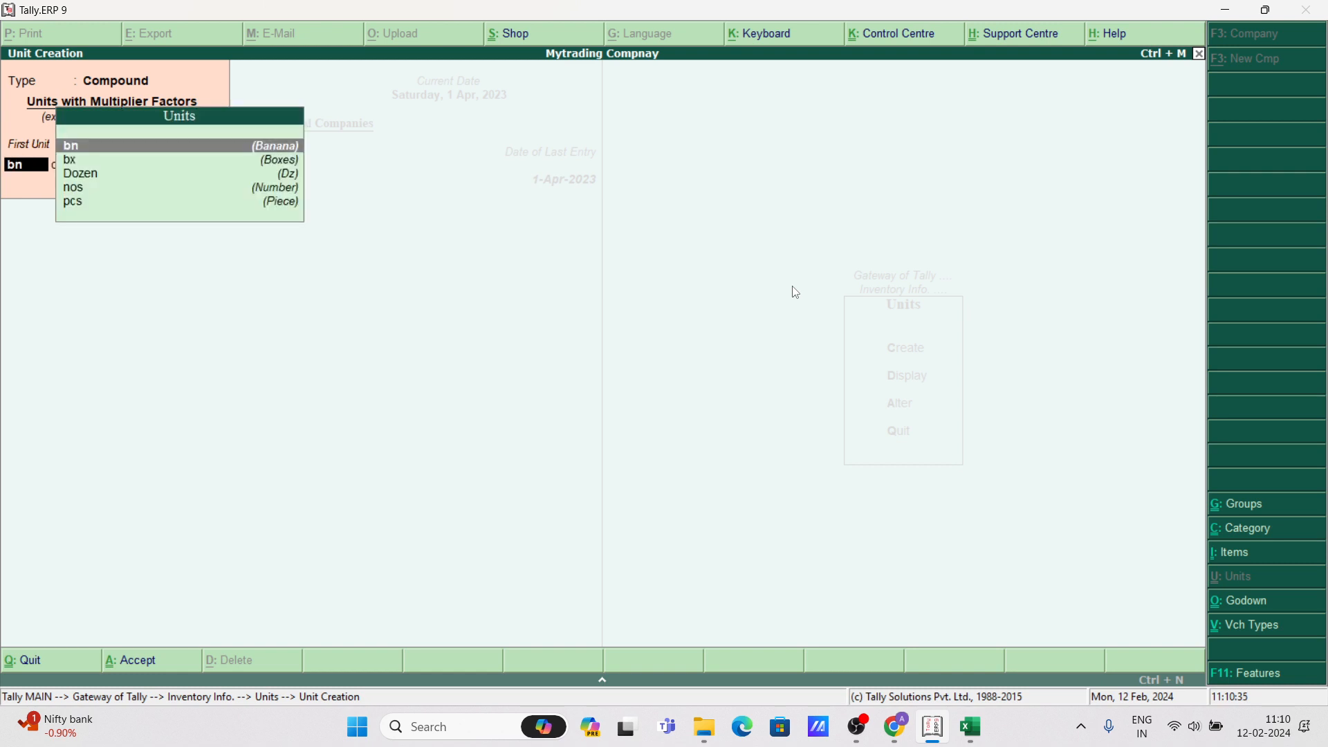
key("Down")
key("Down")
key("Return")
key("Return")
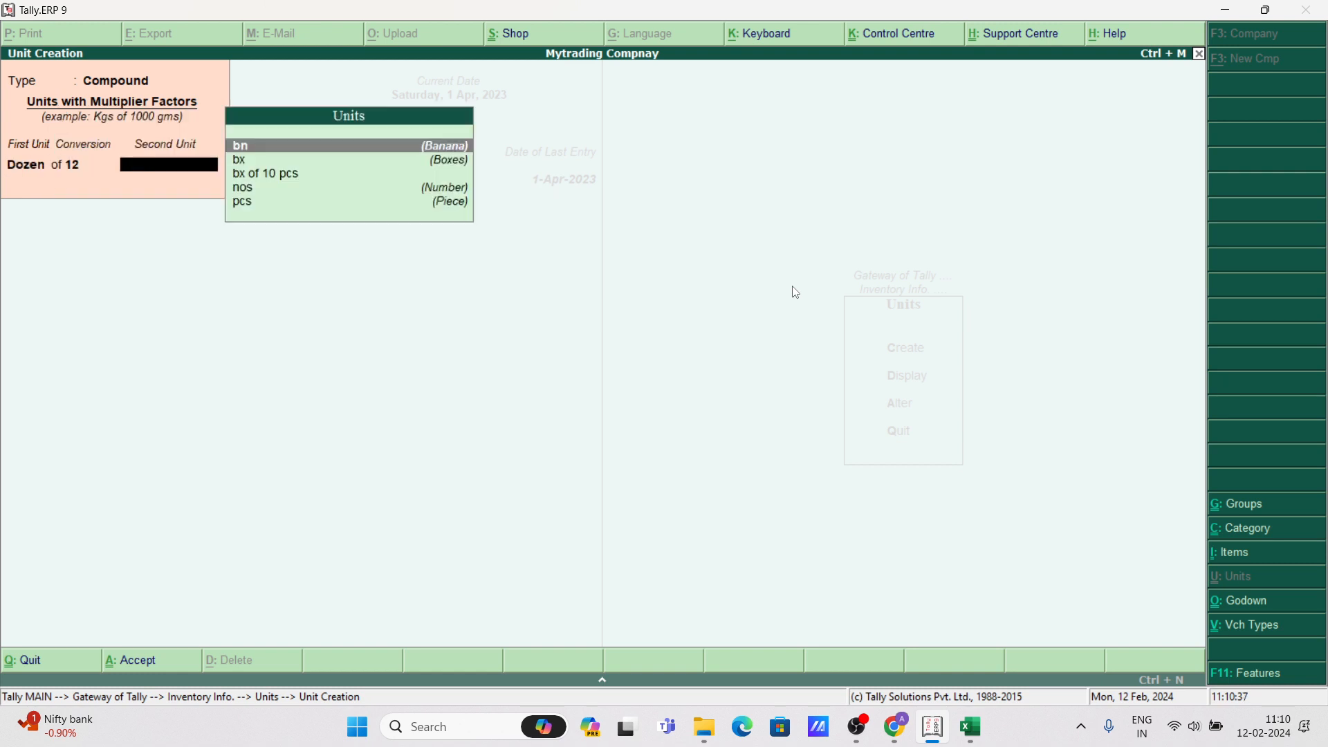
key("Return")
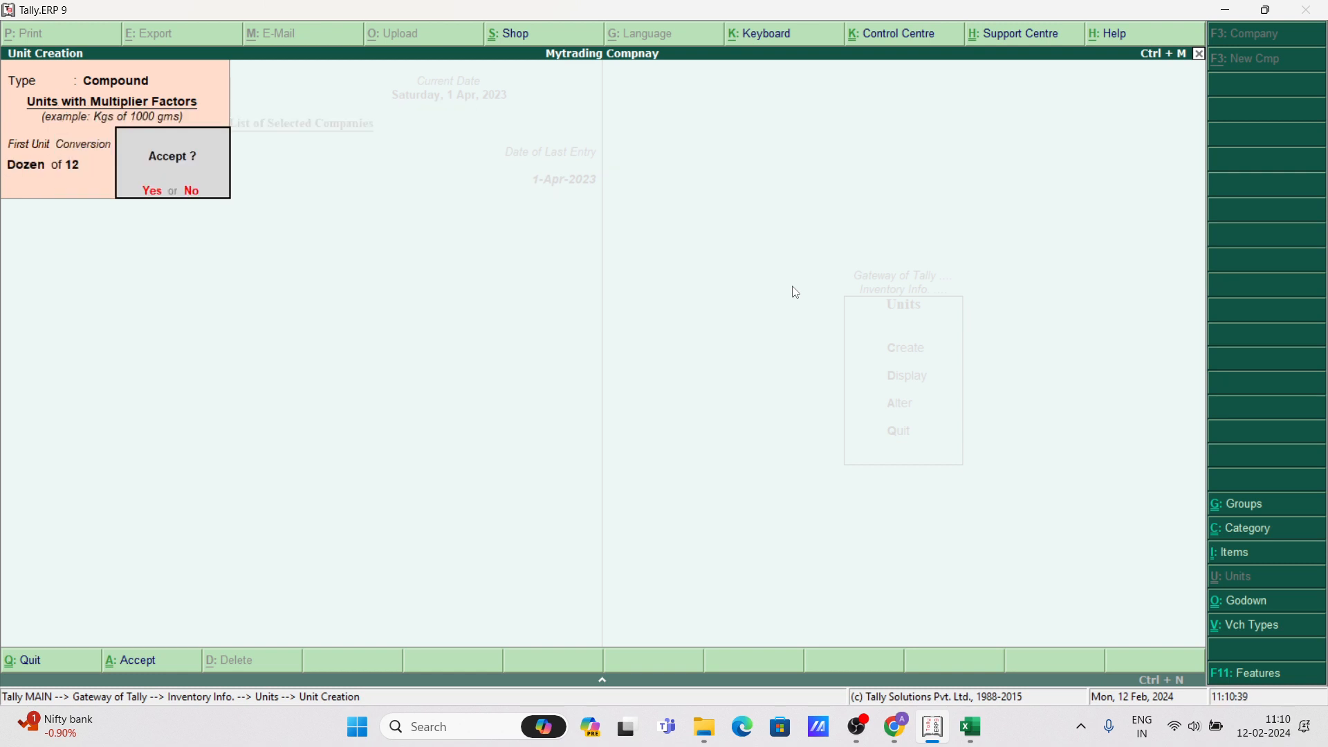
key("Return")
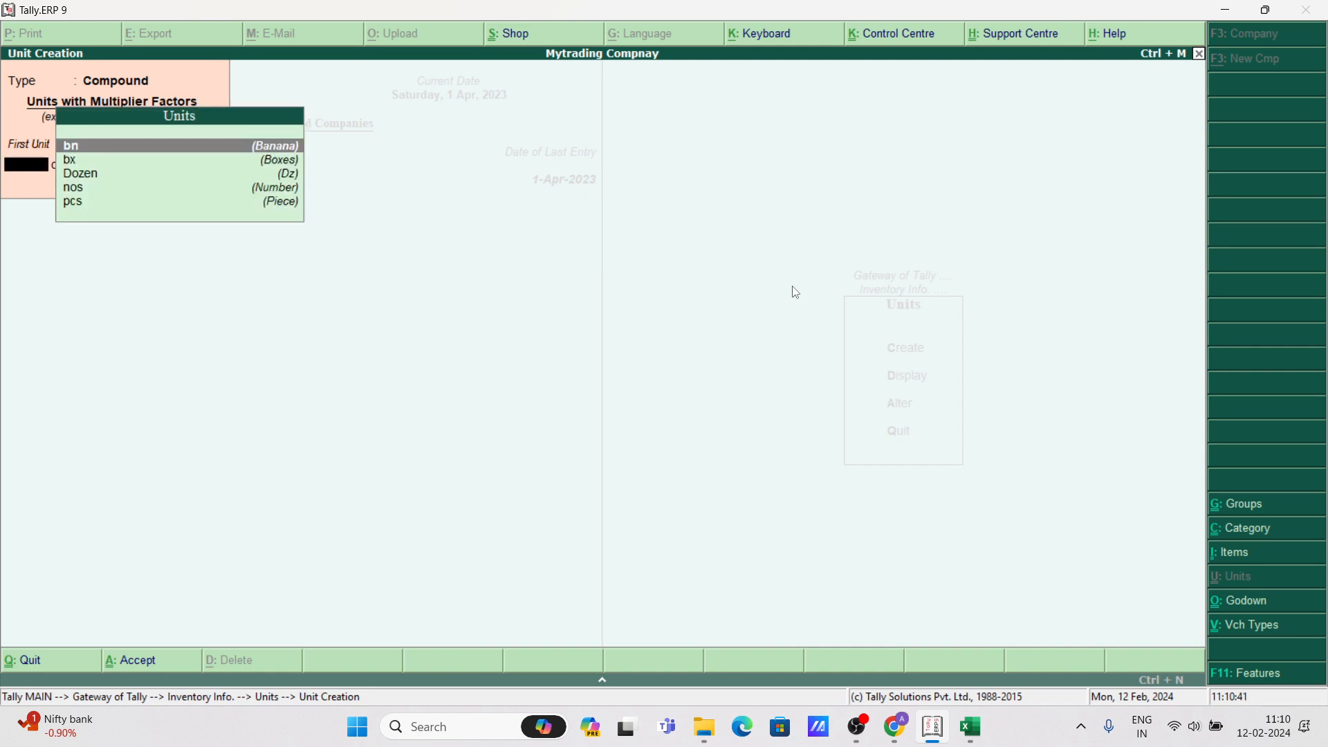
Leave unit creation and open the single ledger creation form in the accounts masters.
key("Escape")
key("Escape")
key("Escape")
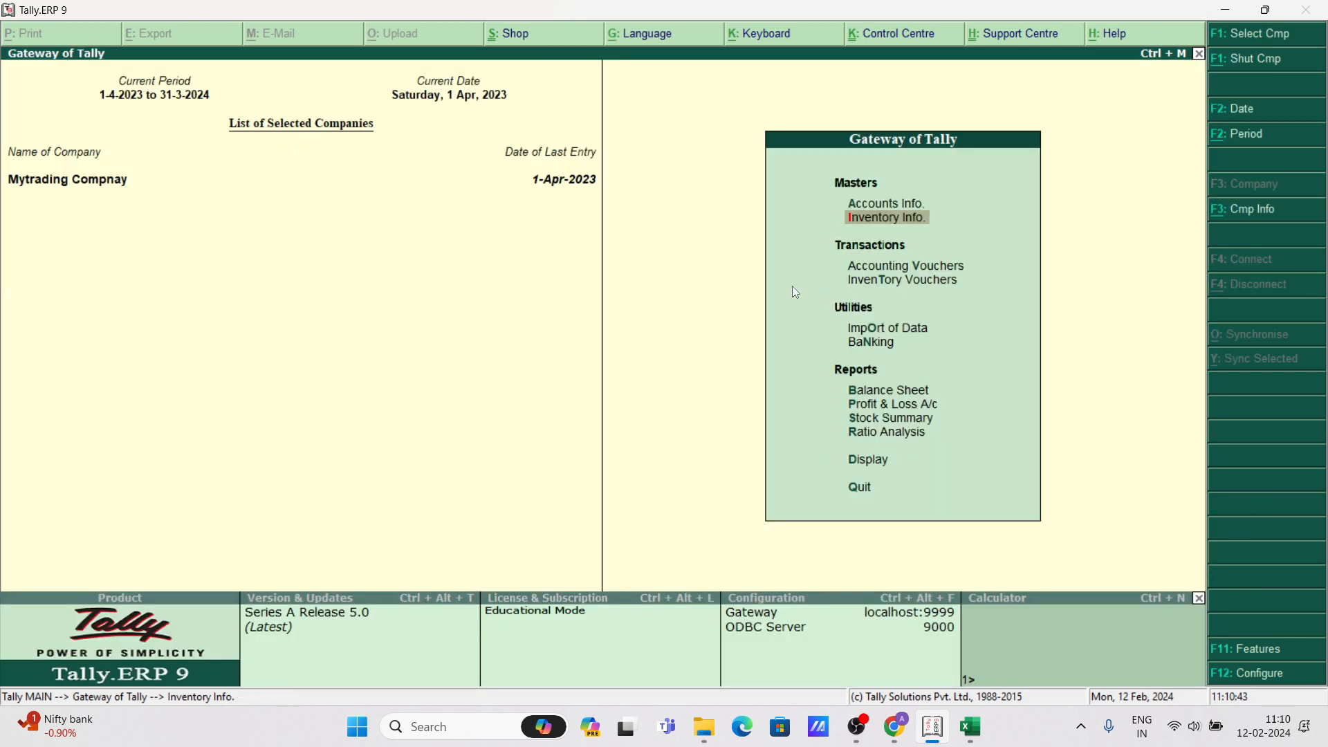
key("Up")
key("Return")
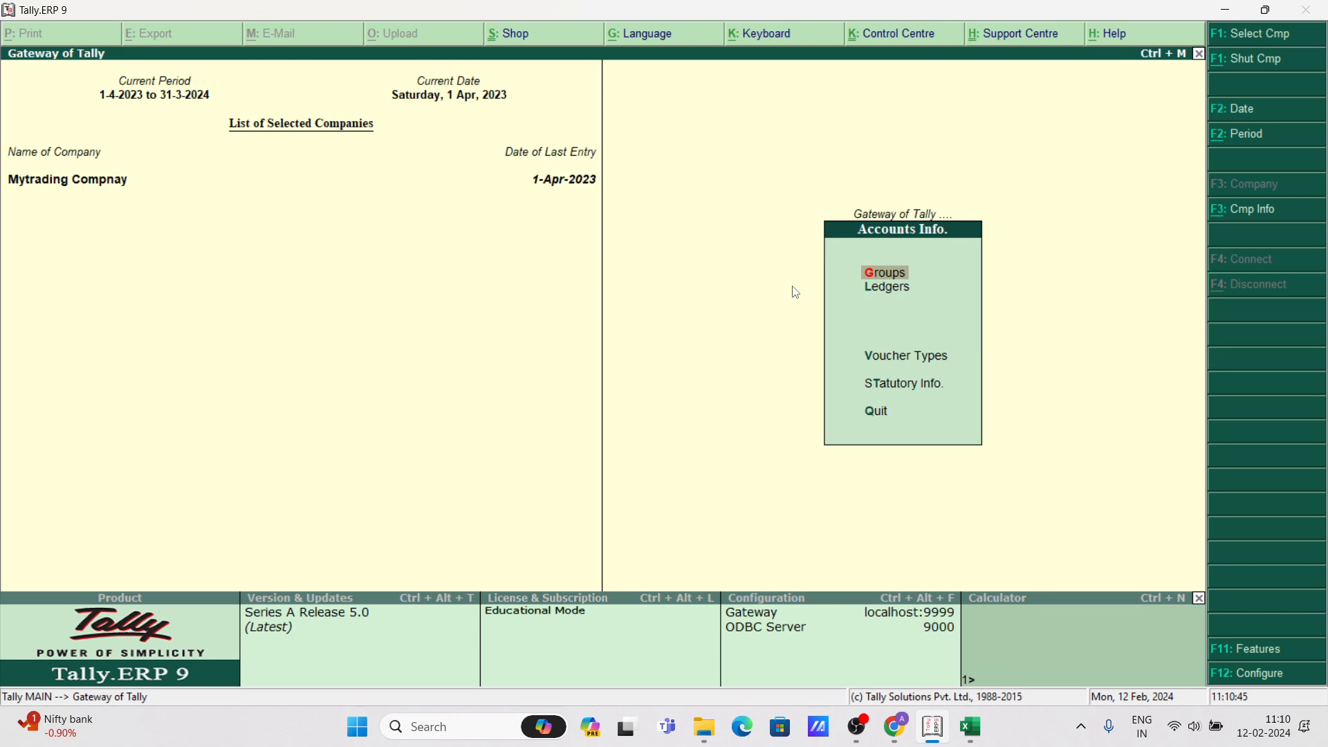
key("Down")
key("Return")
key("Down")
key("Up")
key("Return")
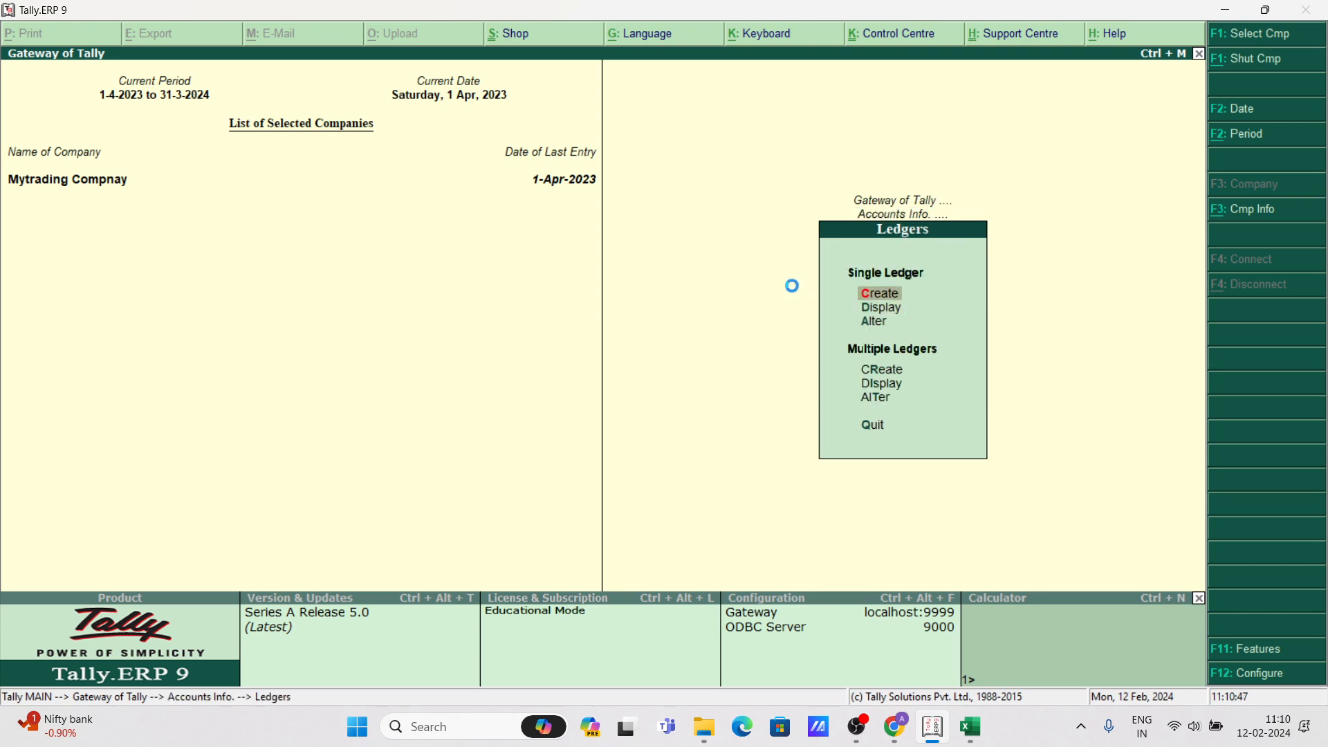
Check the supplier's name in the Excel worksheet and enter "Abc Fruit Supplier" as the ledger name in Tally.ERP 9.
left_click(971, 726)
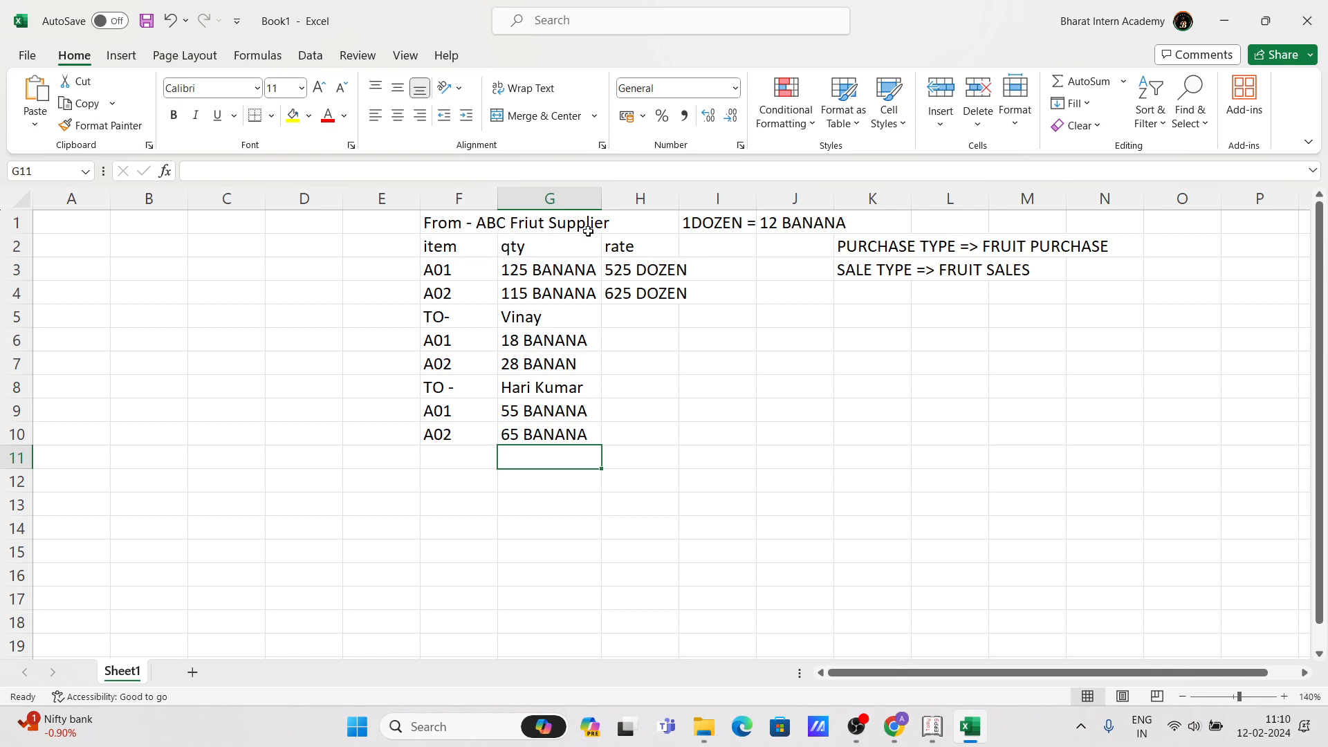
left_click(932, 726)
type("Ab")
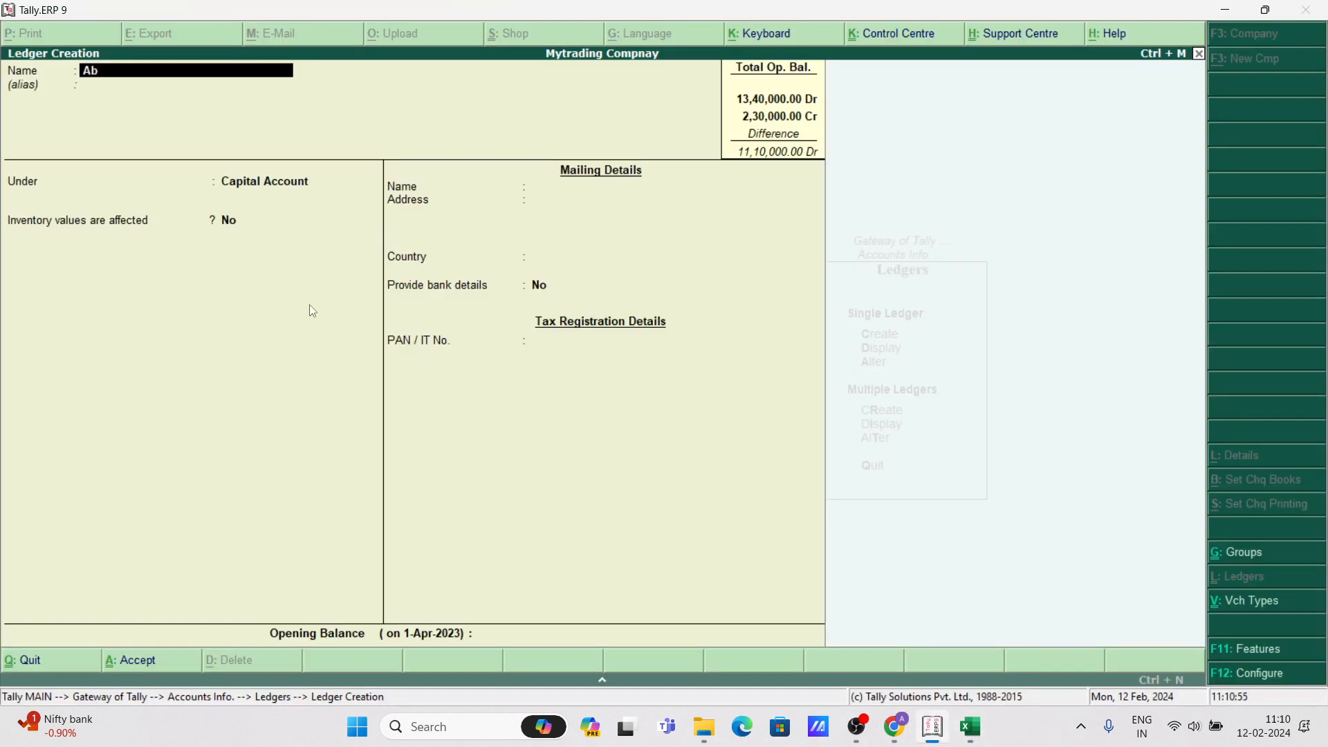
type("c Fruit Supplier")
key("Return")
Place the supplier ledger under Sundry Creditors, set inventory values affected to Yes and save it with the remaining defaults.
type("Sun")
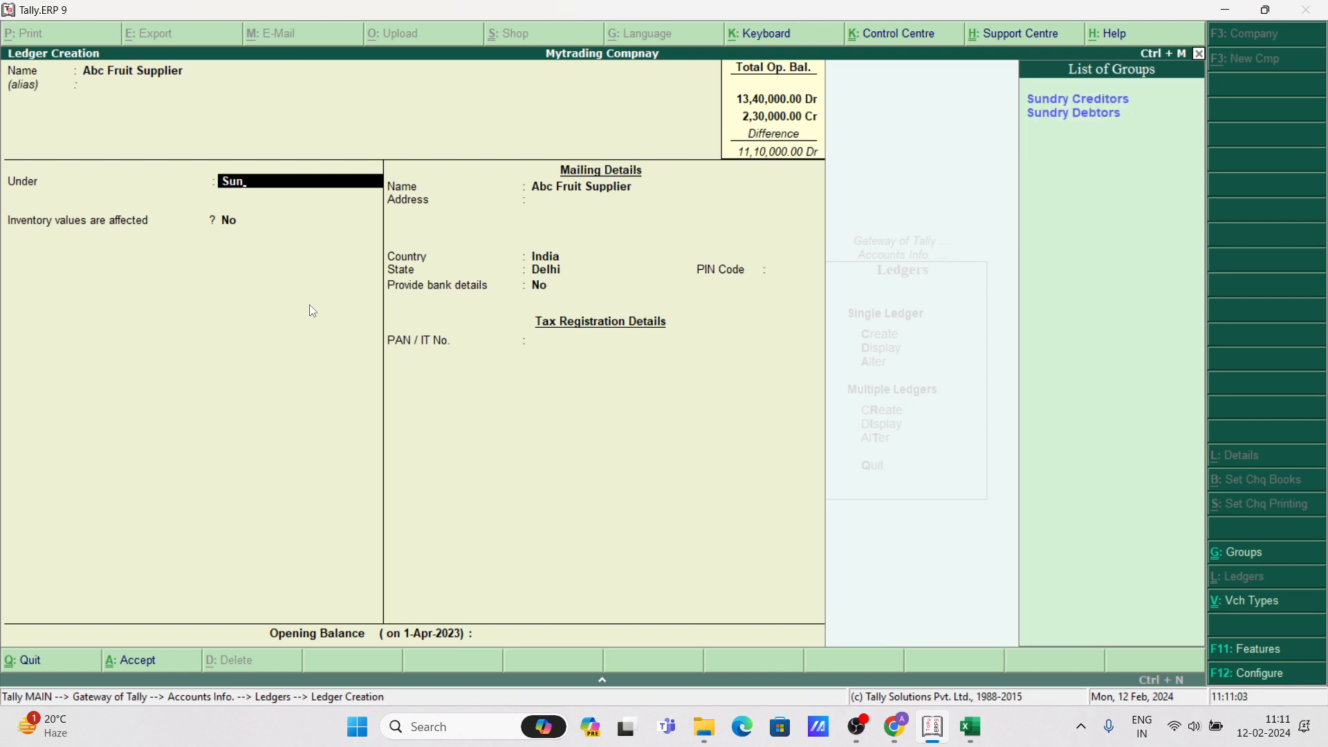
key("Return")
type("y")
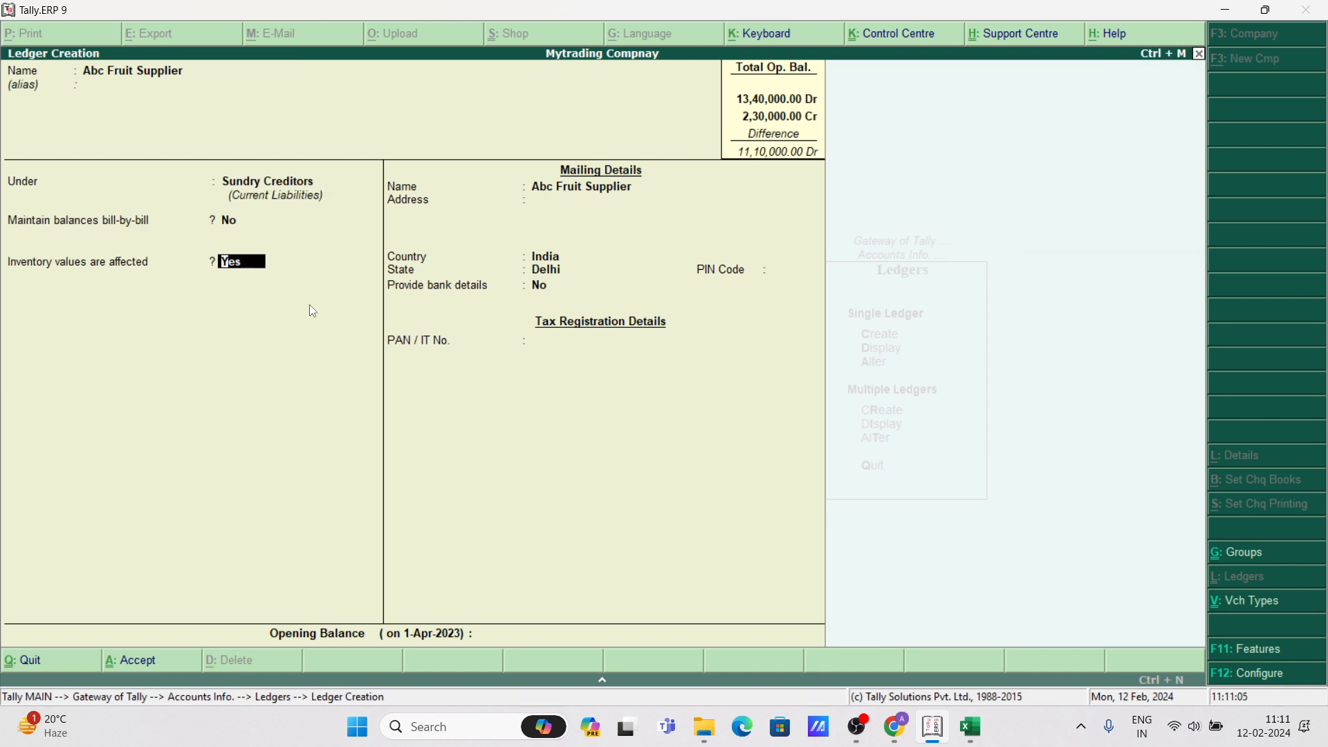
key("Return")
key("Return")
key("Return")
key("Return")
key("Return")
key("Return")
key("Return")
key("Return")
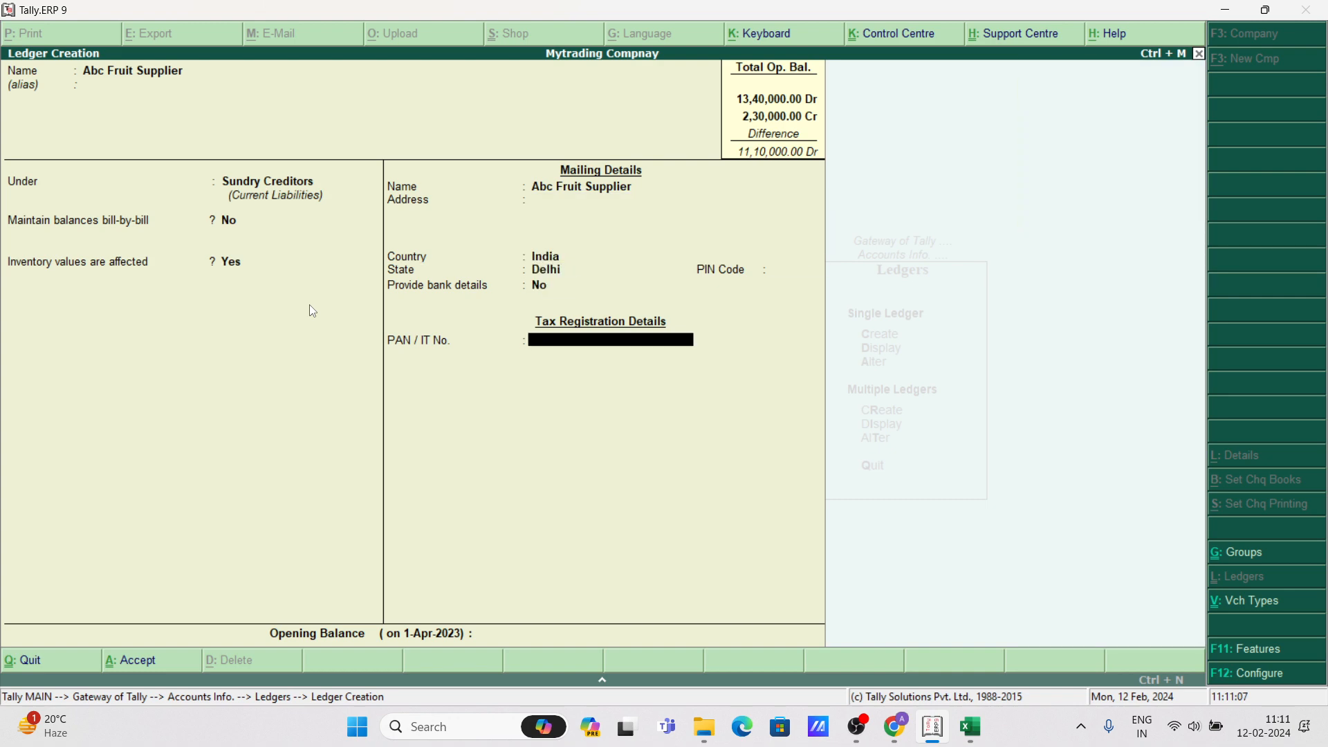
key("Return")
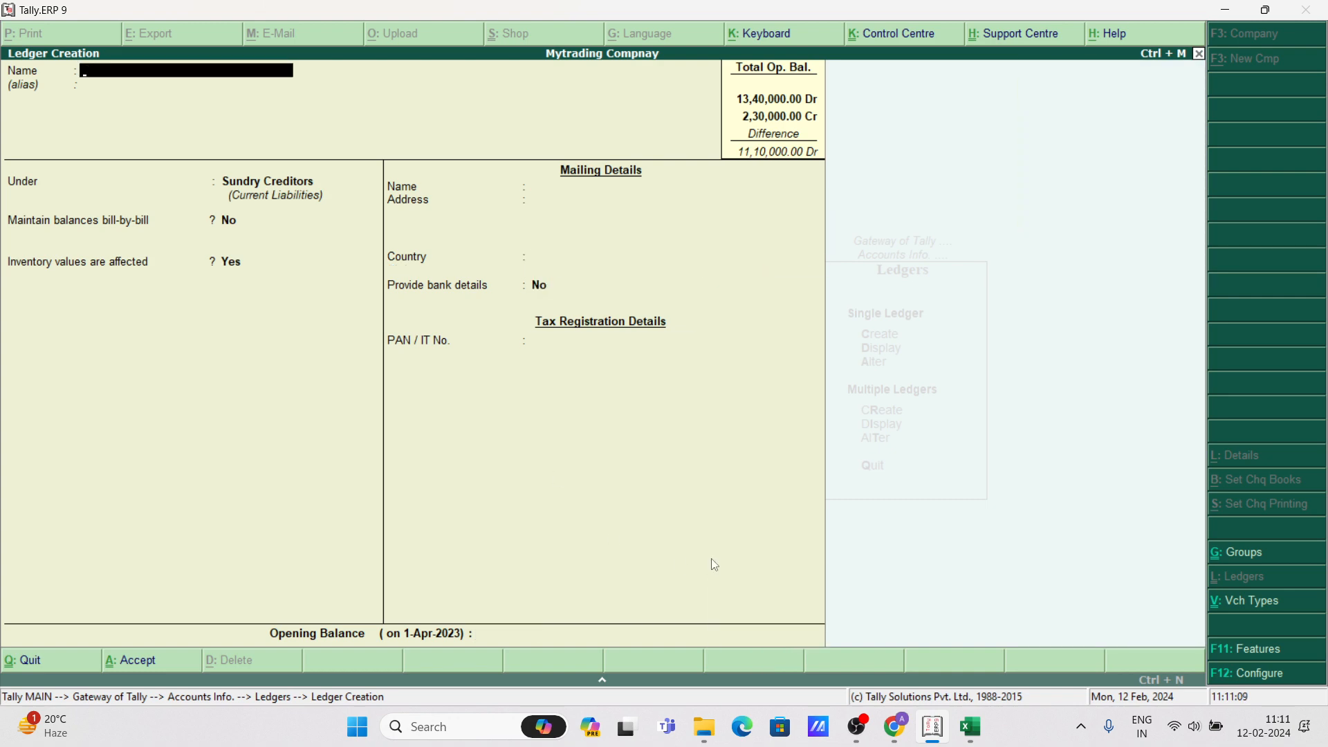
Look up both customers in the Excel worksheet and enter the first customer's name for a new ledger in Tally.ERP 9.
left_click(971, 726)
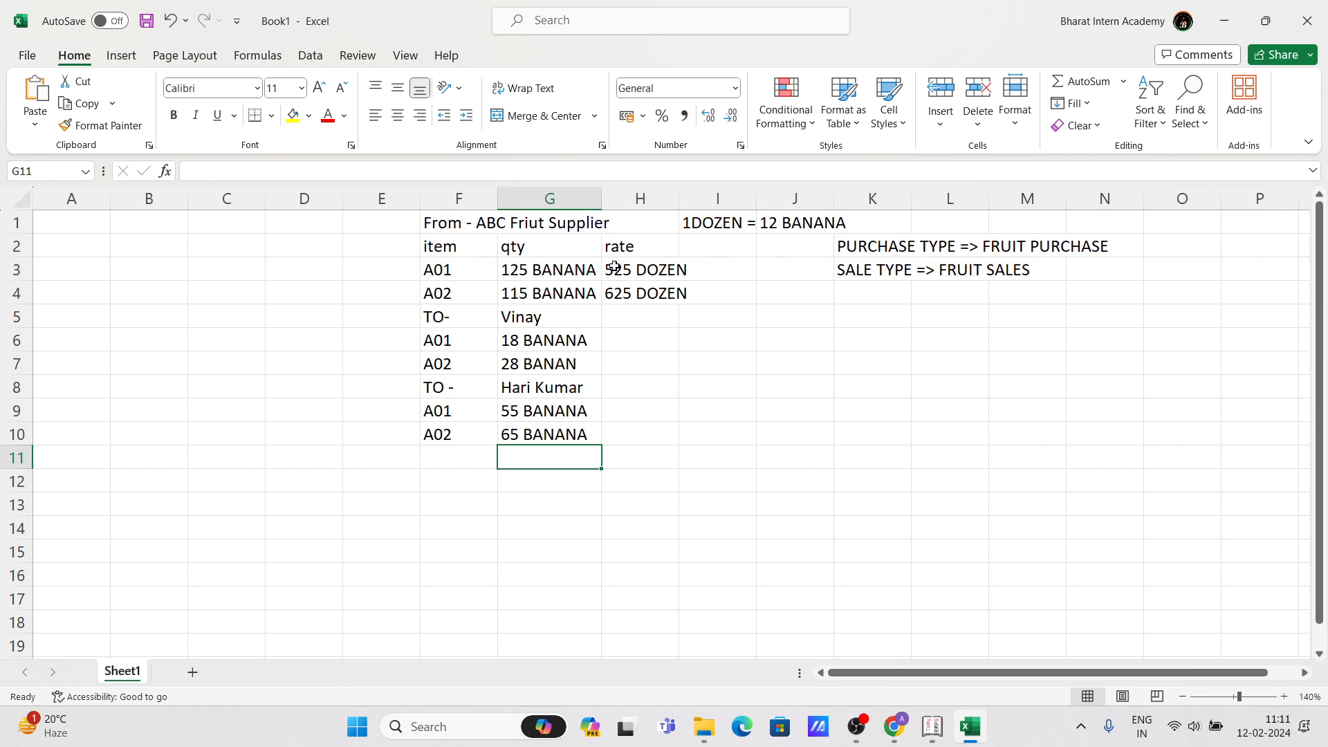
left_click(562, 315)
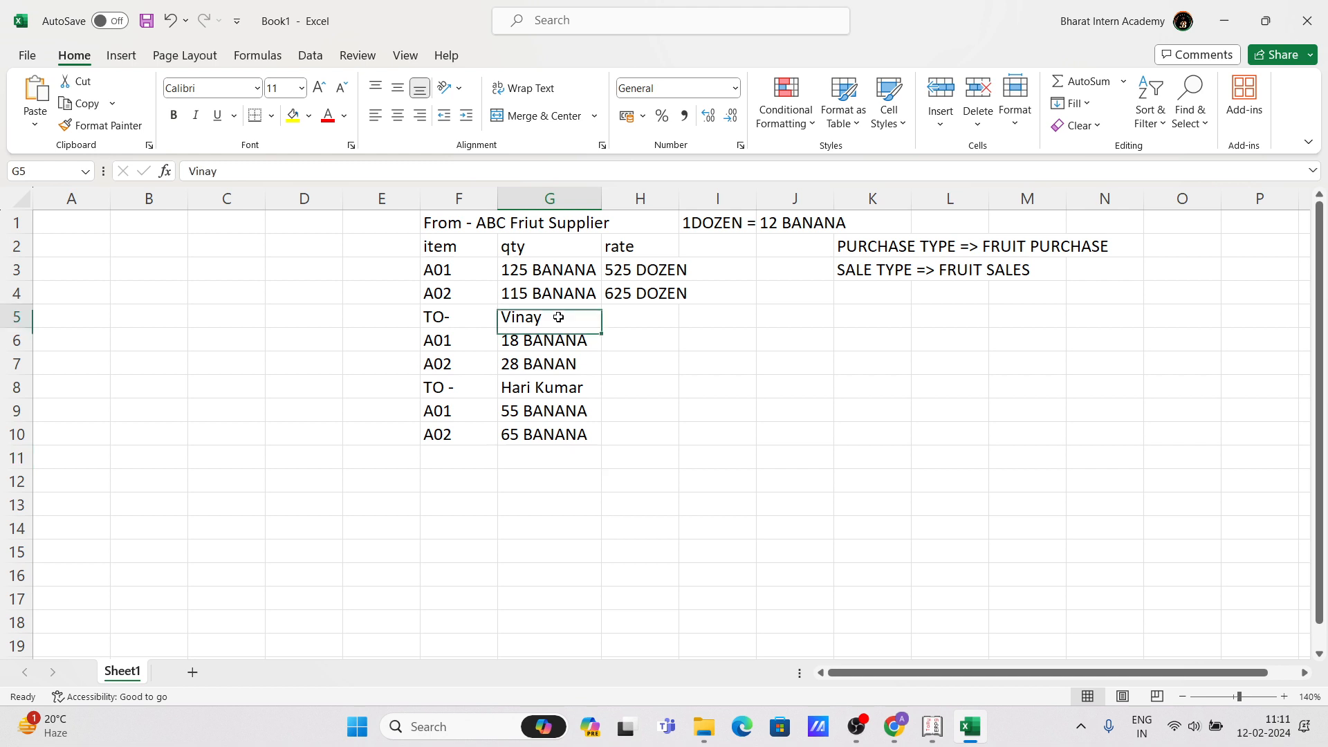
left_click(579, 381)
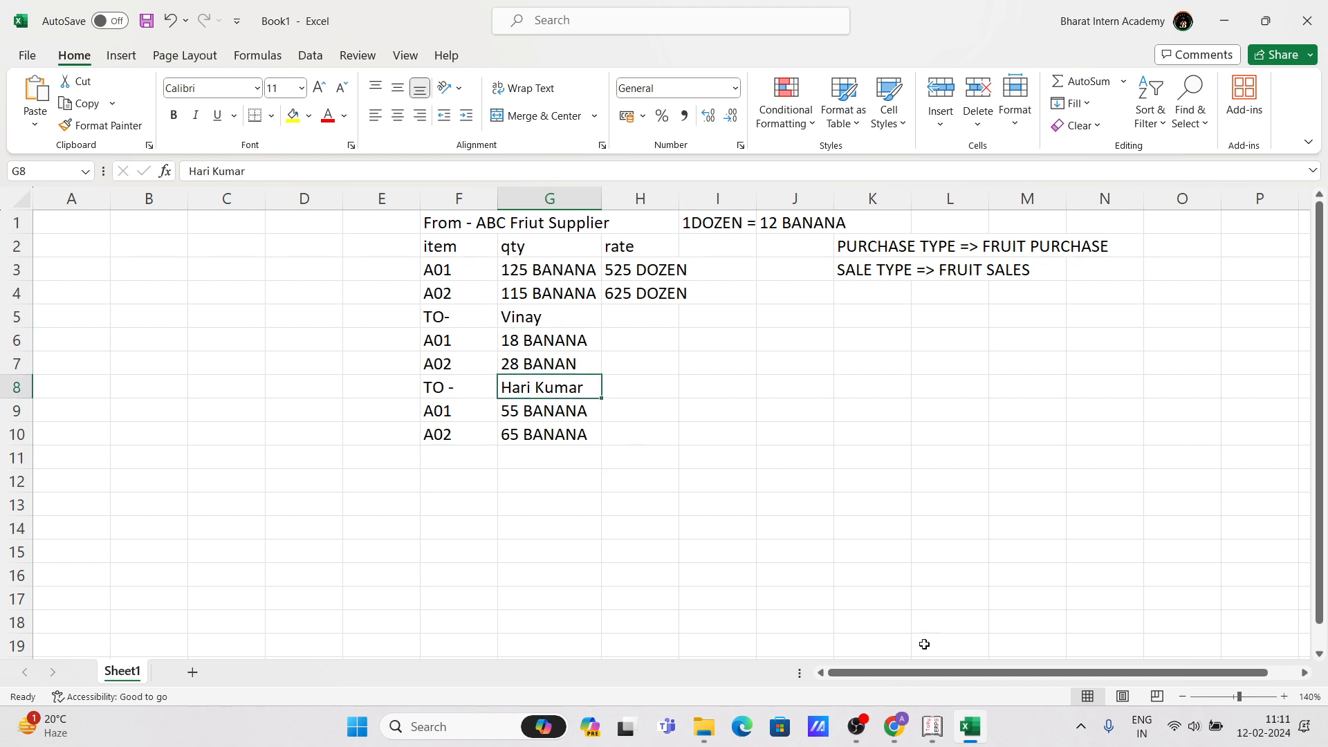
left_click(932, 726)
type("Vin")
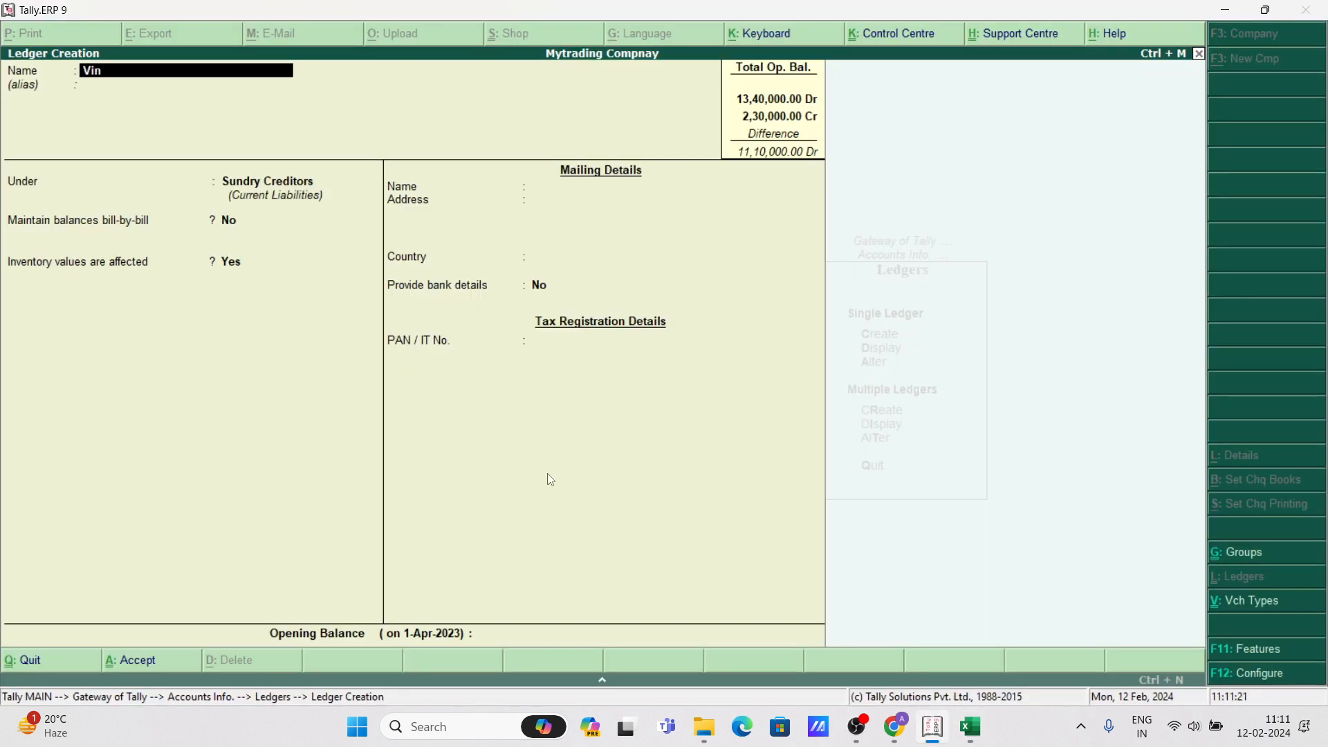
type("ay")
key("Return")
key("Return")
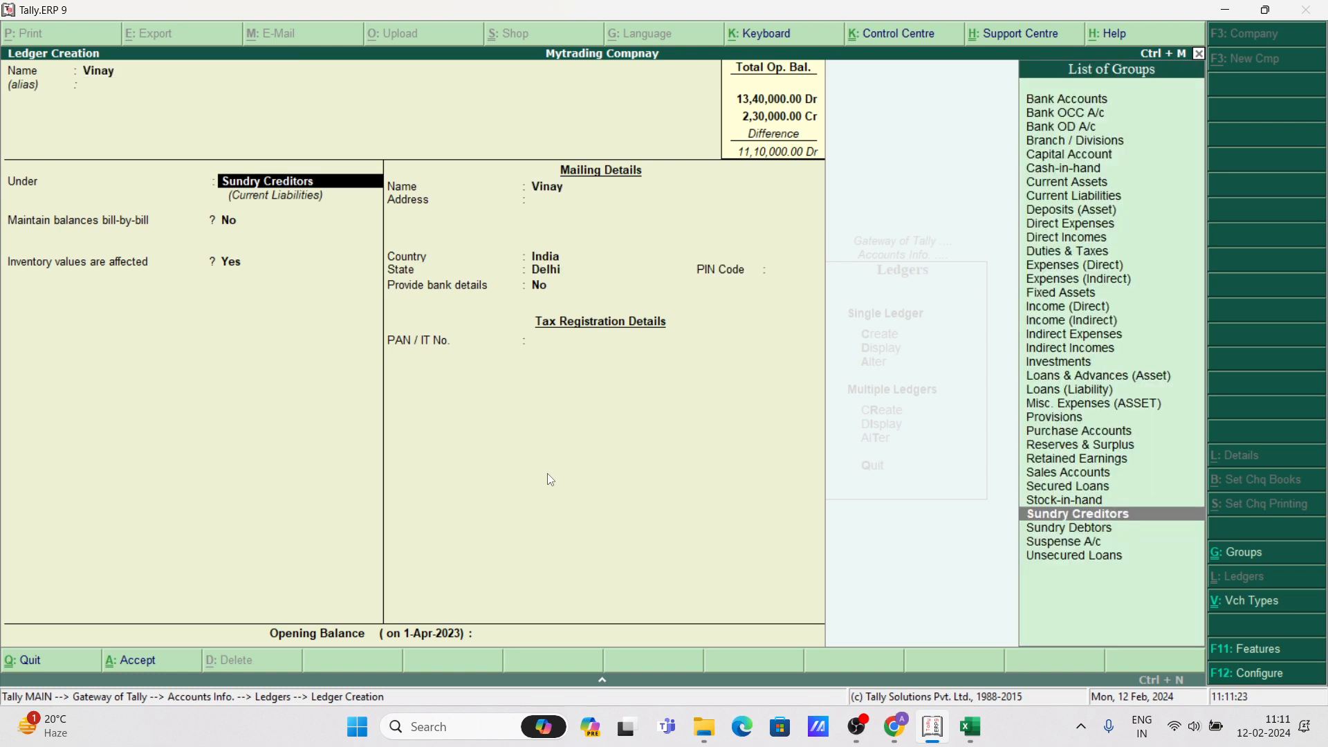
Place the first customer's ledger under Sundry Debtors and save it with inventory values affected set to Yes.
type("Sun")
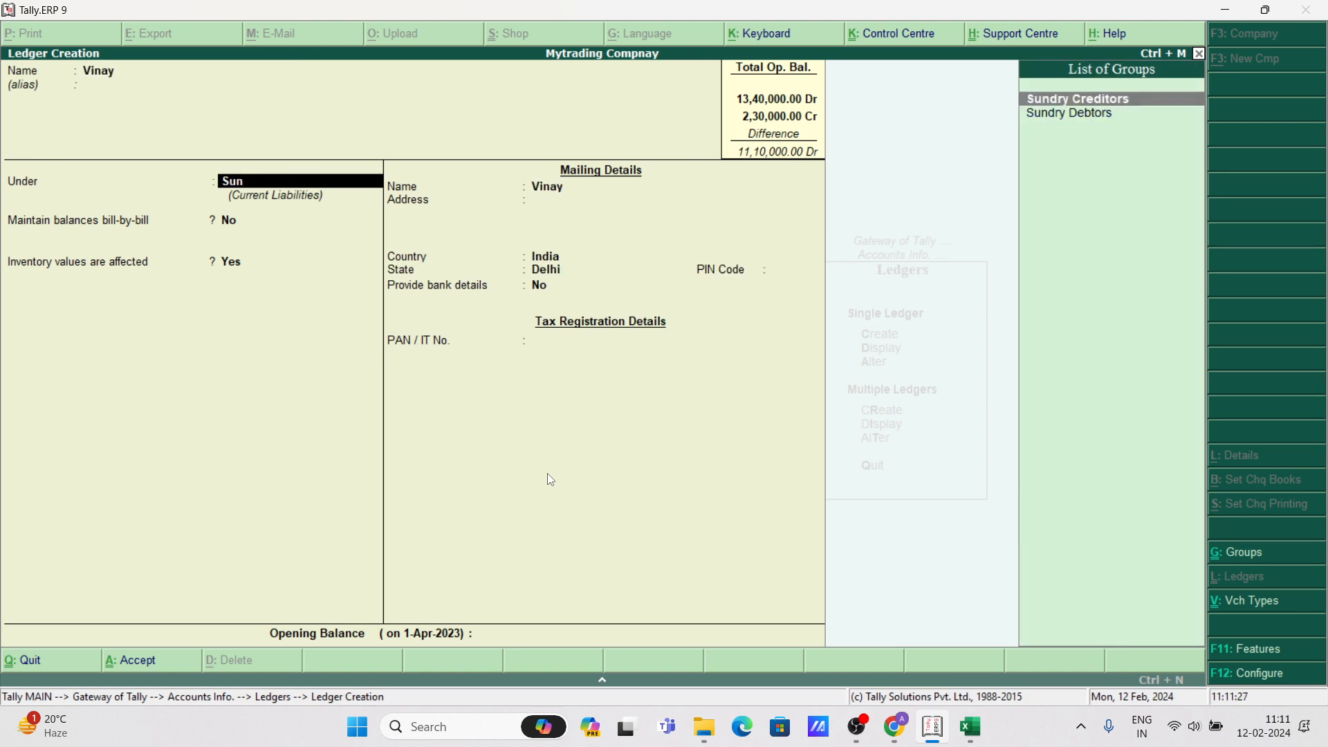
key("Down")
key("Return")
key("Return")
key("Return")
key("Return")
key("Return")
key("Return")
key("Return")
key("Return")
key("Return")
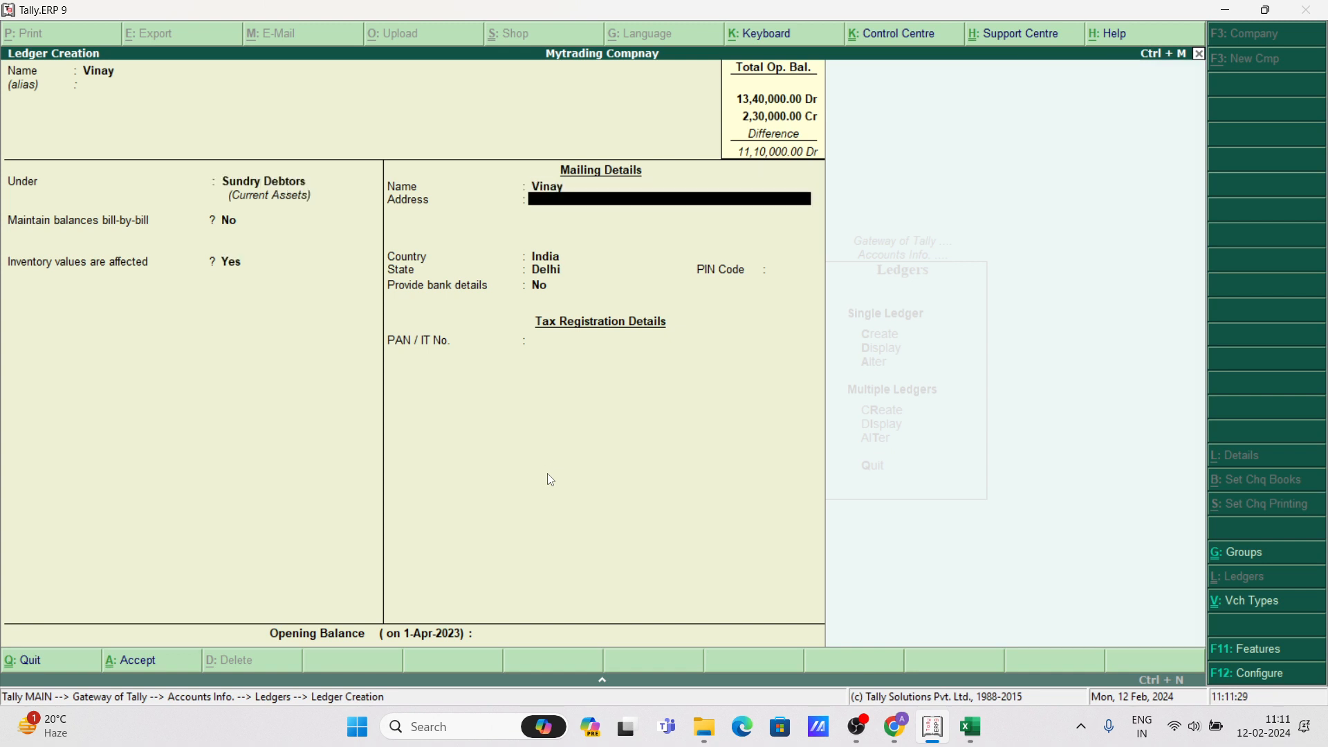
key("Return")
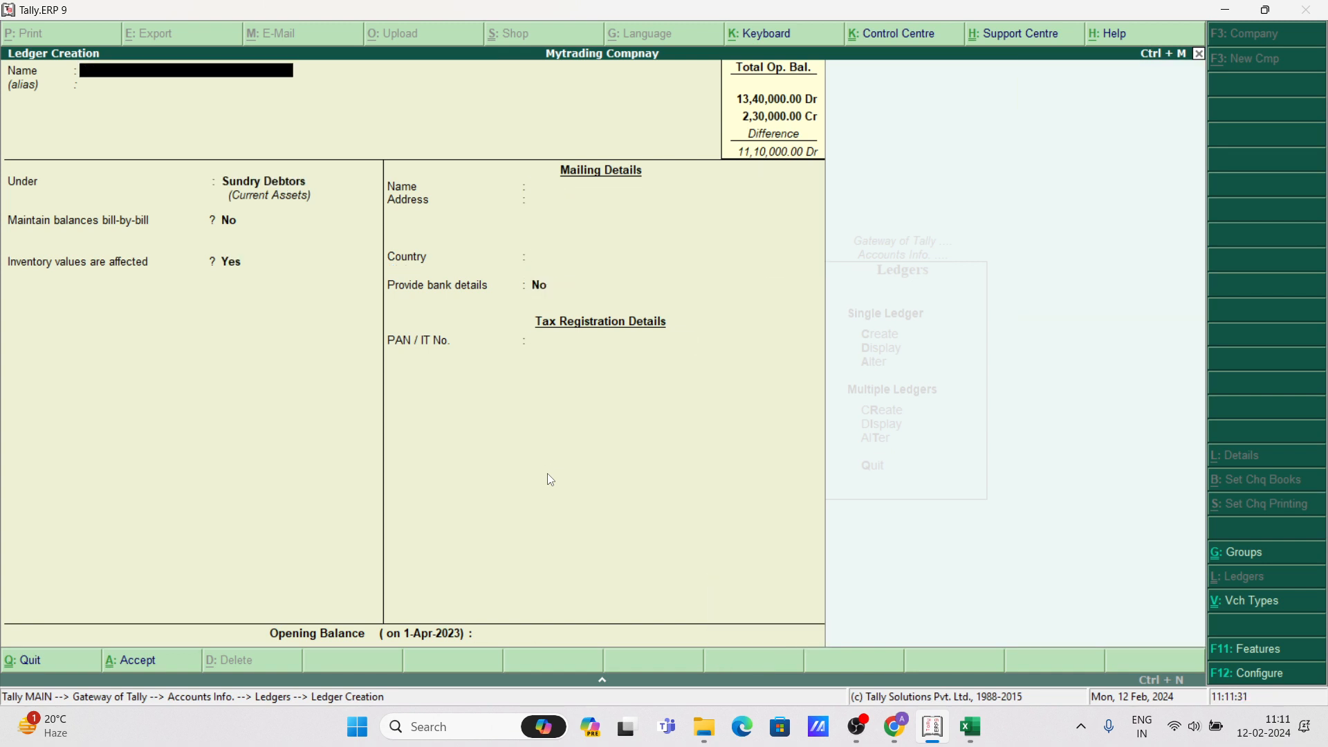
Create a ledger in the second customer's name under Sundry Debtors, keeping inventory values affected as Yes.
type("Hari Kumar")
key("Return")
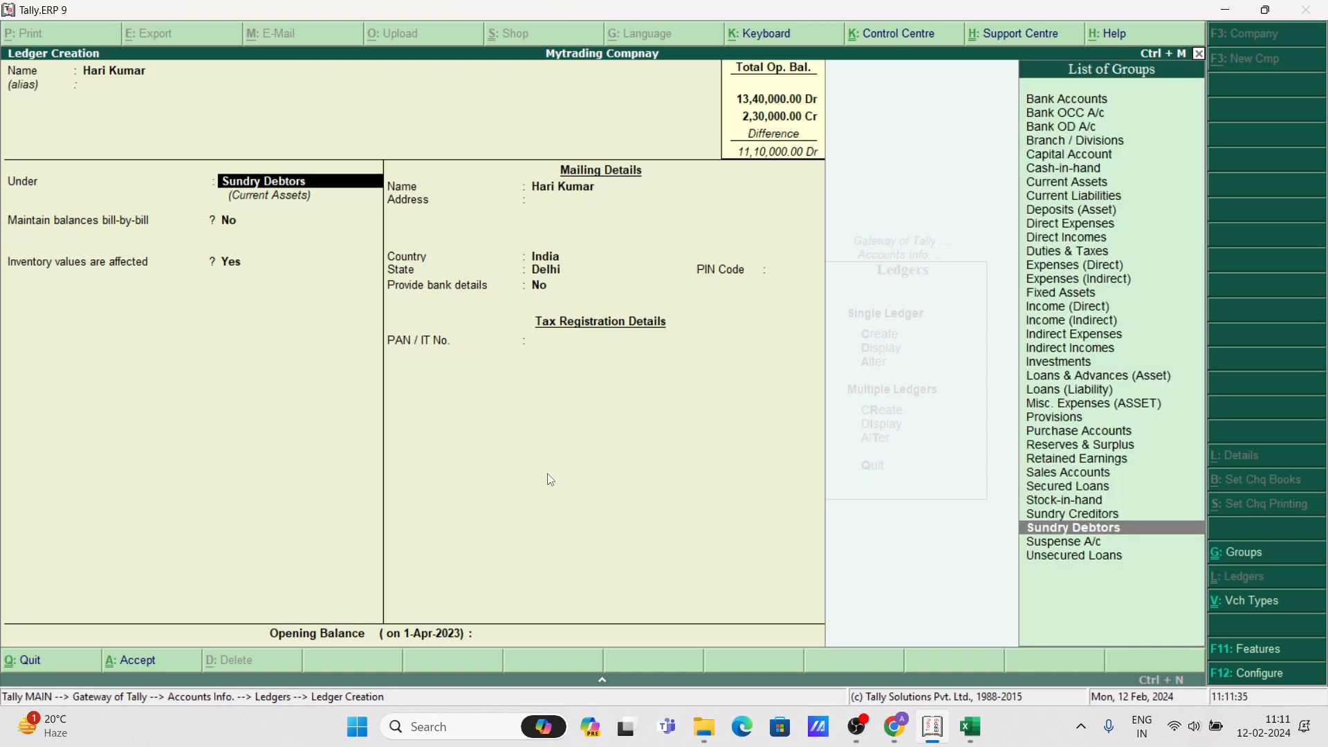
key("Return")
key("Return")
key("Return")
key("Return")
key("Return")
key("Return")
key("Return")
key("Return")
key("Return")
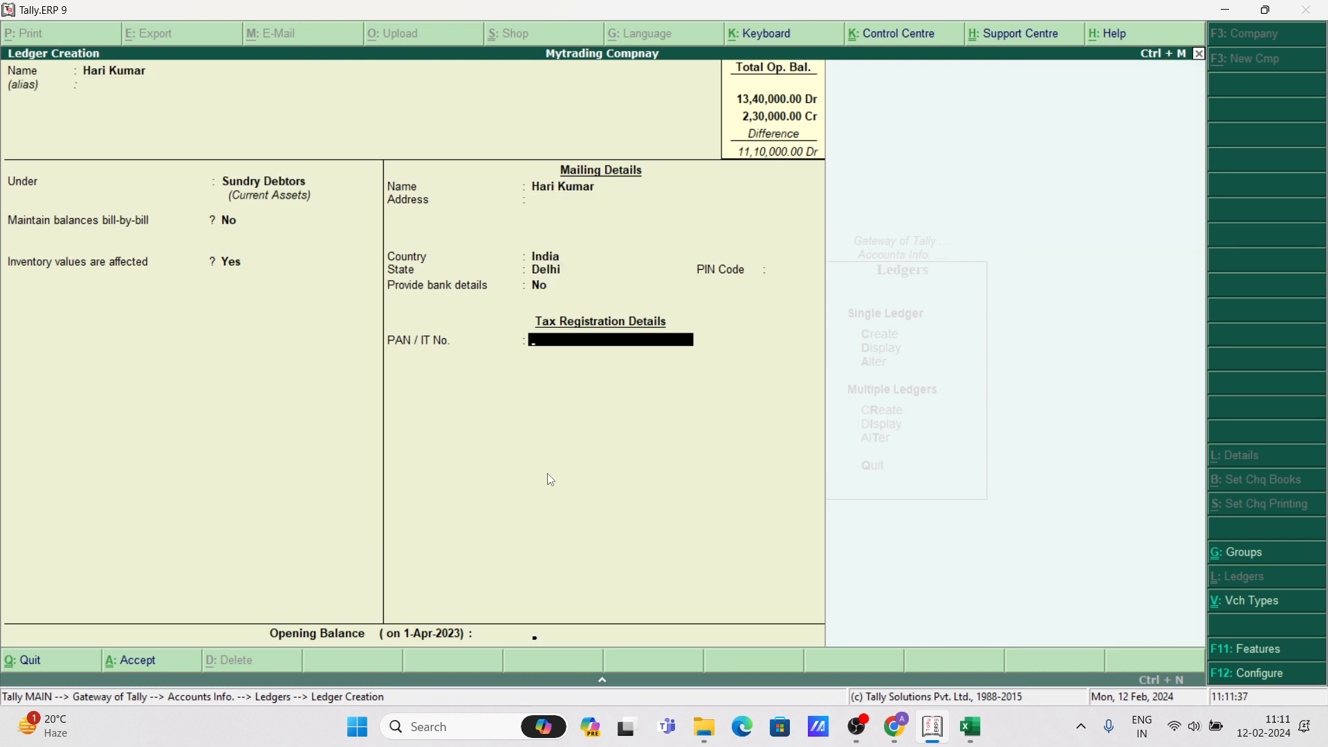
key("Return")
key("Return")
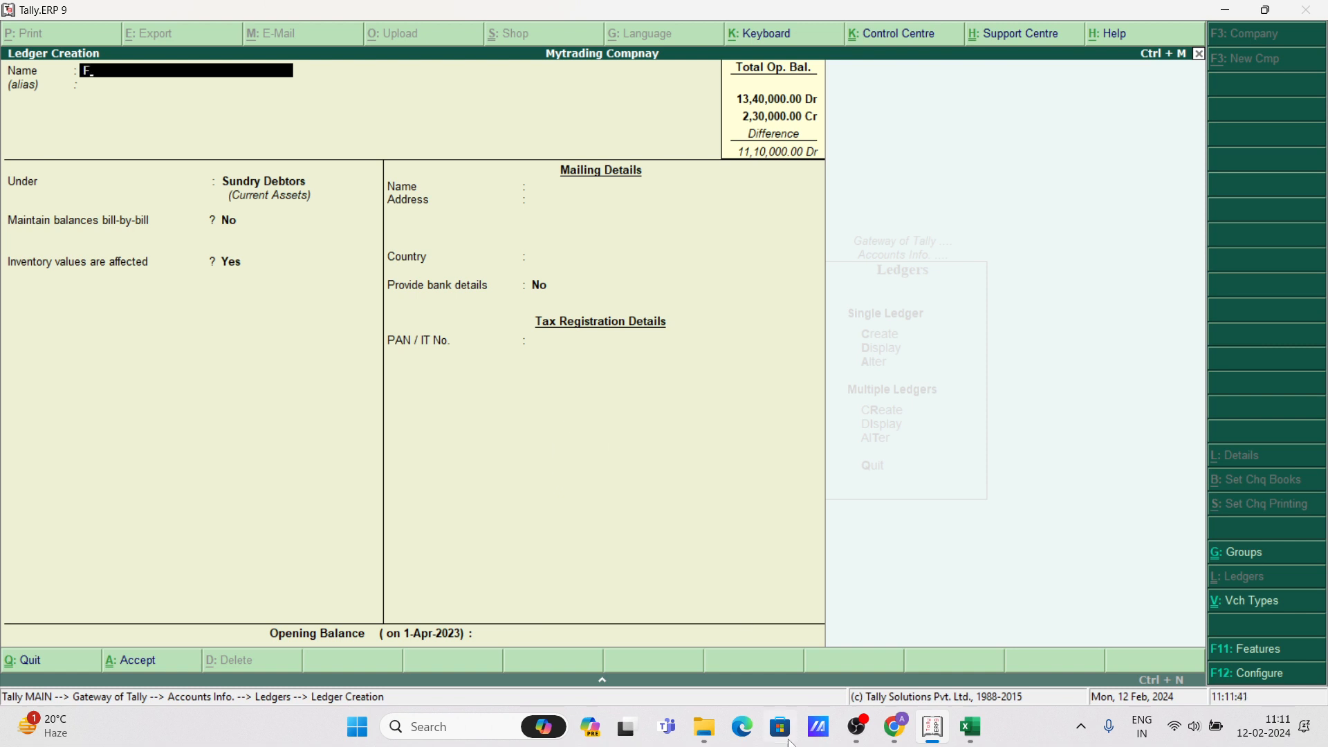
Check the purchase and sale types in the Excel worksheet and name the next Tally.ERP 9 ledger "Fruit Purchase".
left_click(970, 726)
left_click(874, 245)
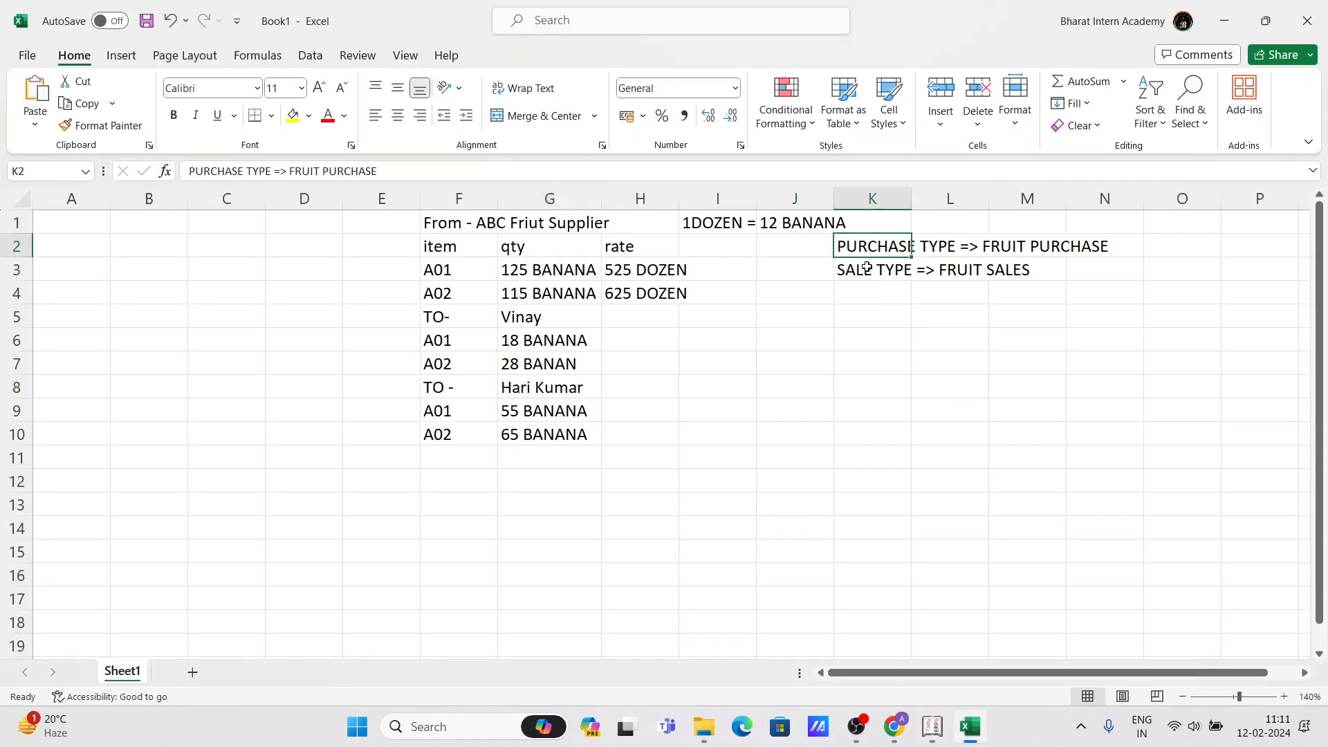
left_click(866, 267)
left_click(893, 726)
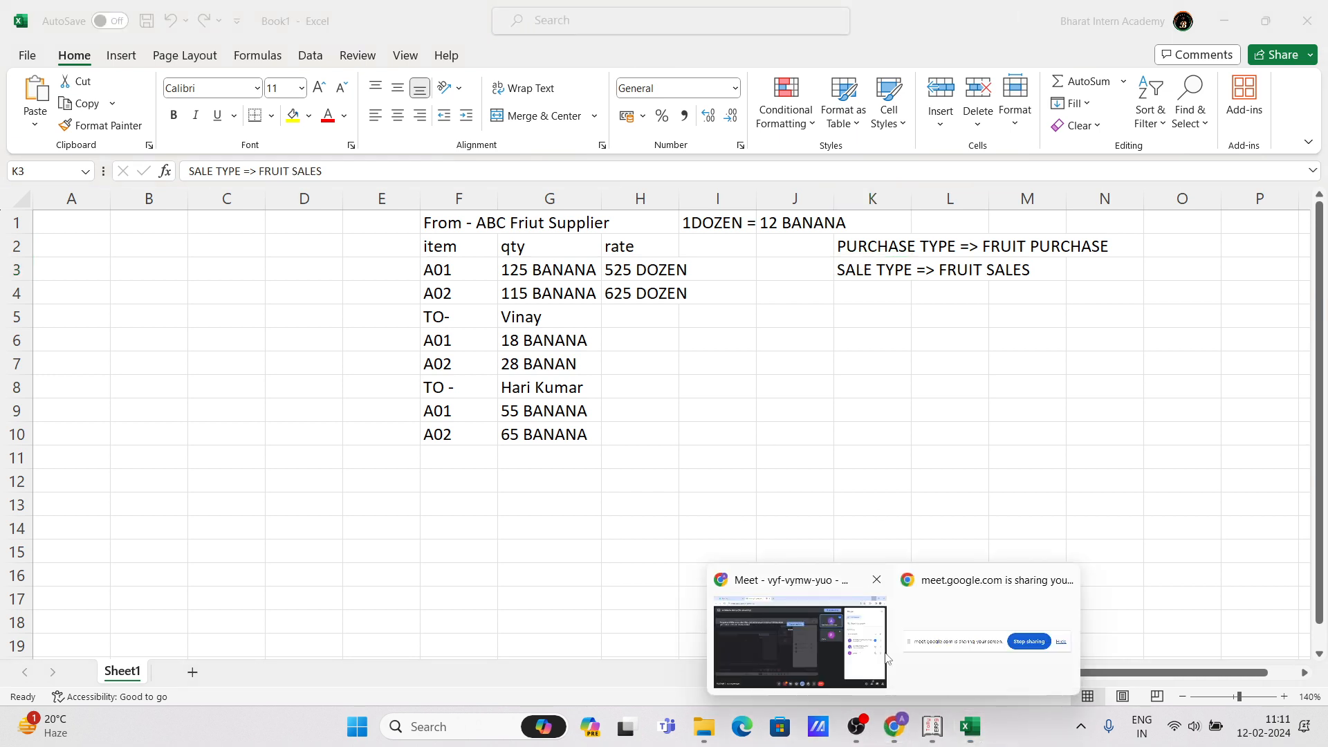
left_click(932, 726)
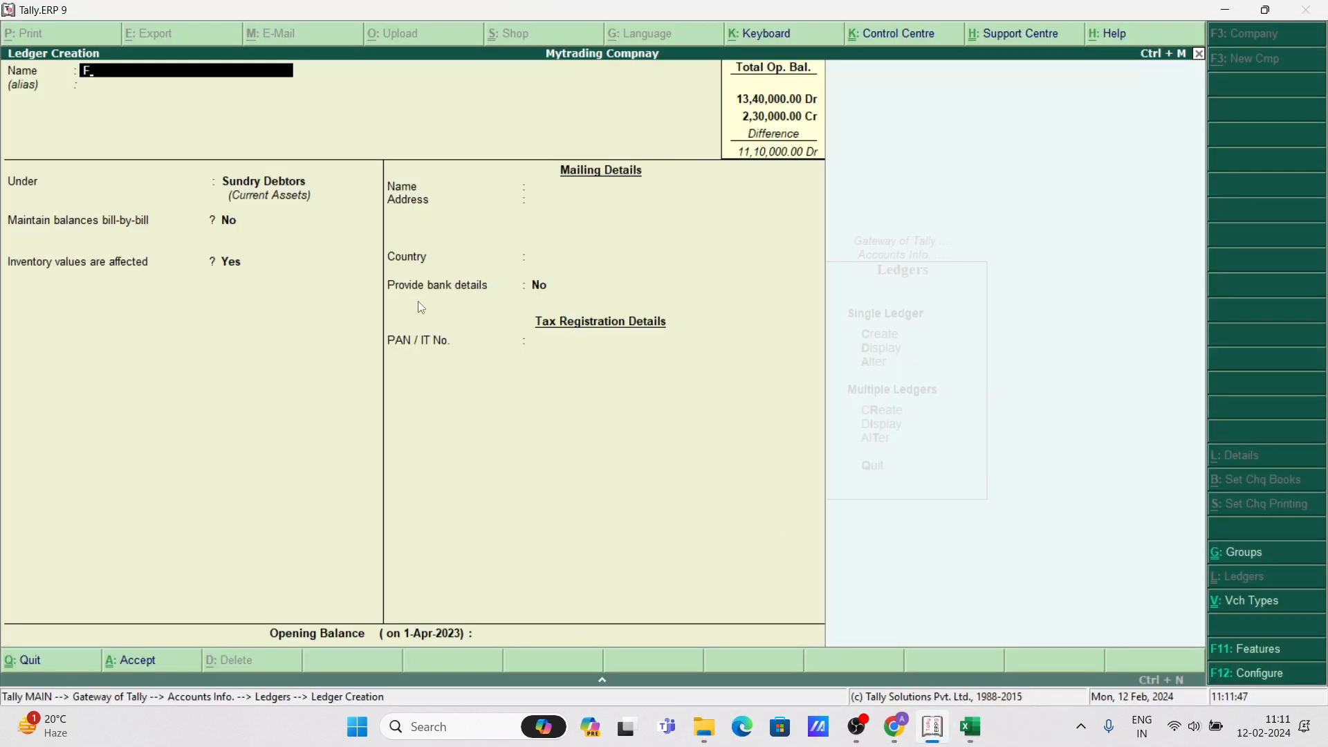
type("Fruit Purchase")
key("Return")
Place the Fruit Purchase ledger under Purchase Accounts and save it with inventory values affected set to Yes.
type("P")
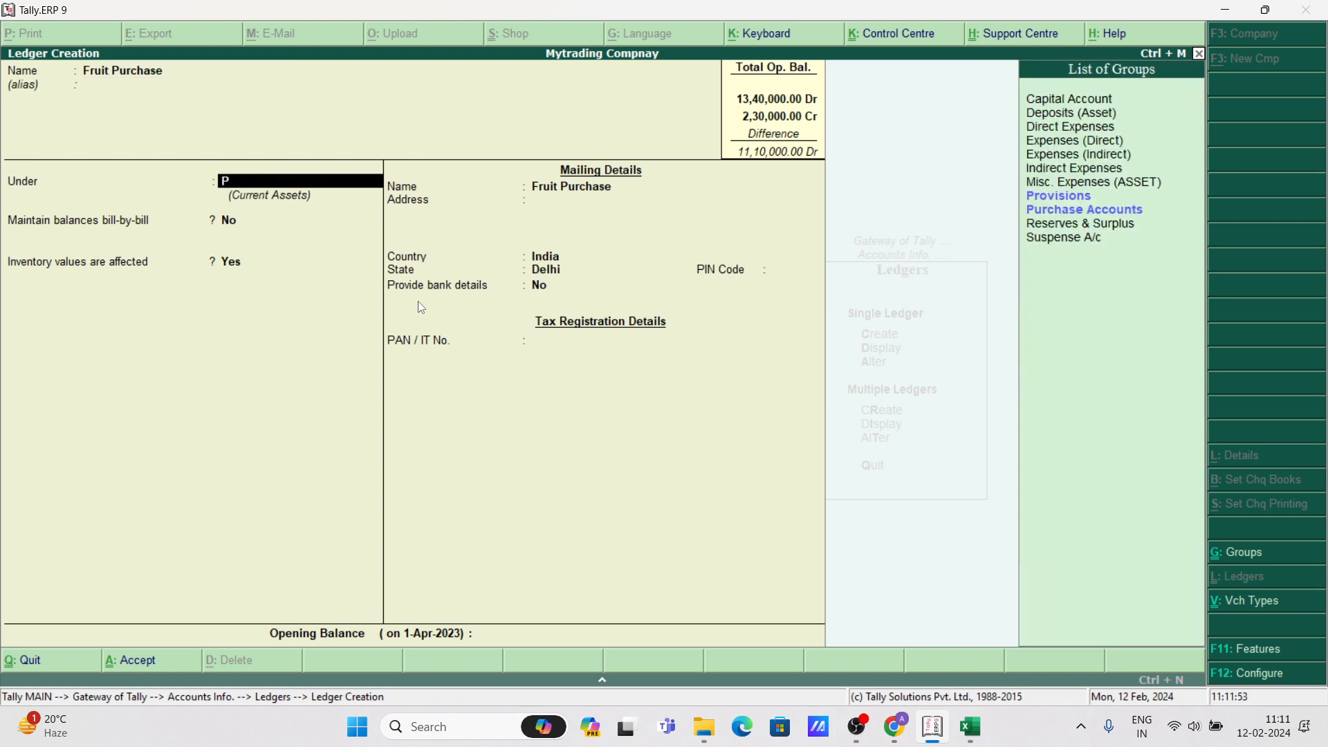
type("ur")
key("Return")
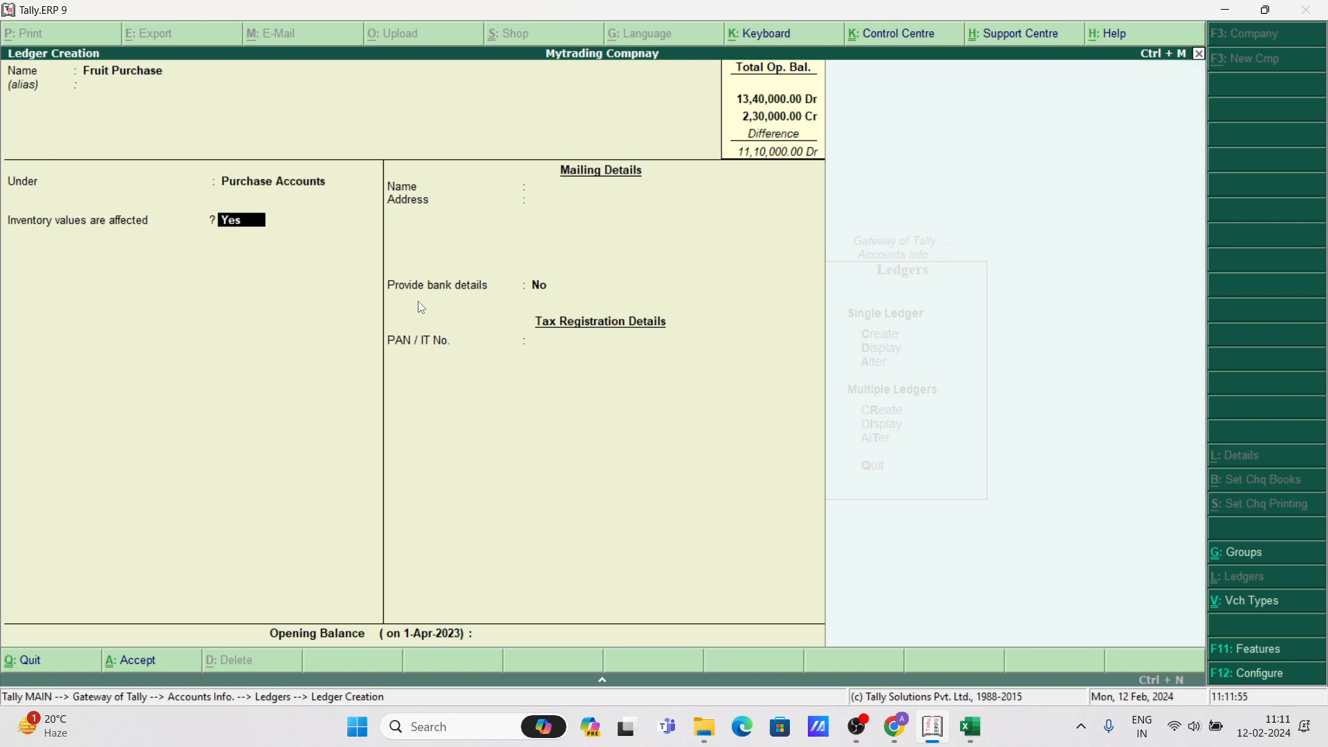
key("Return")
key("Return")
key("Return")
key("Return")
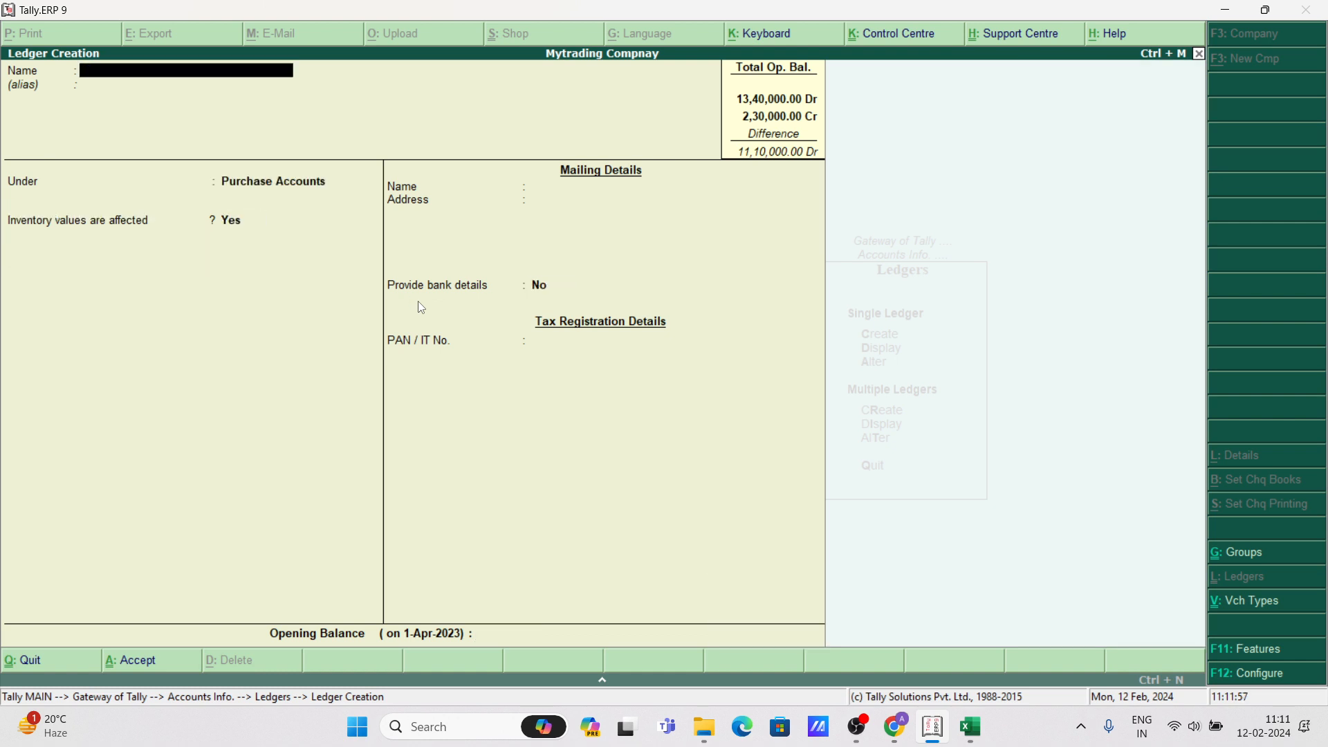
Create a ledger named "Fruit Sales" under Sales Accounts with inventory values affected set to Yes, and leave ledger creation.
type("Fruit Sa")
key("Return")
key("Return")
type("Sales")
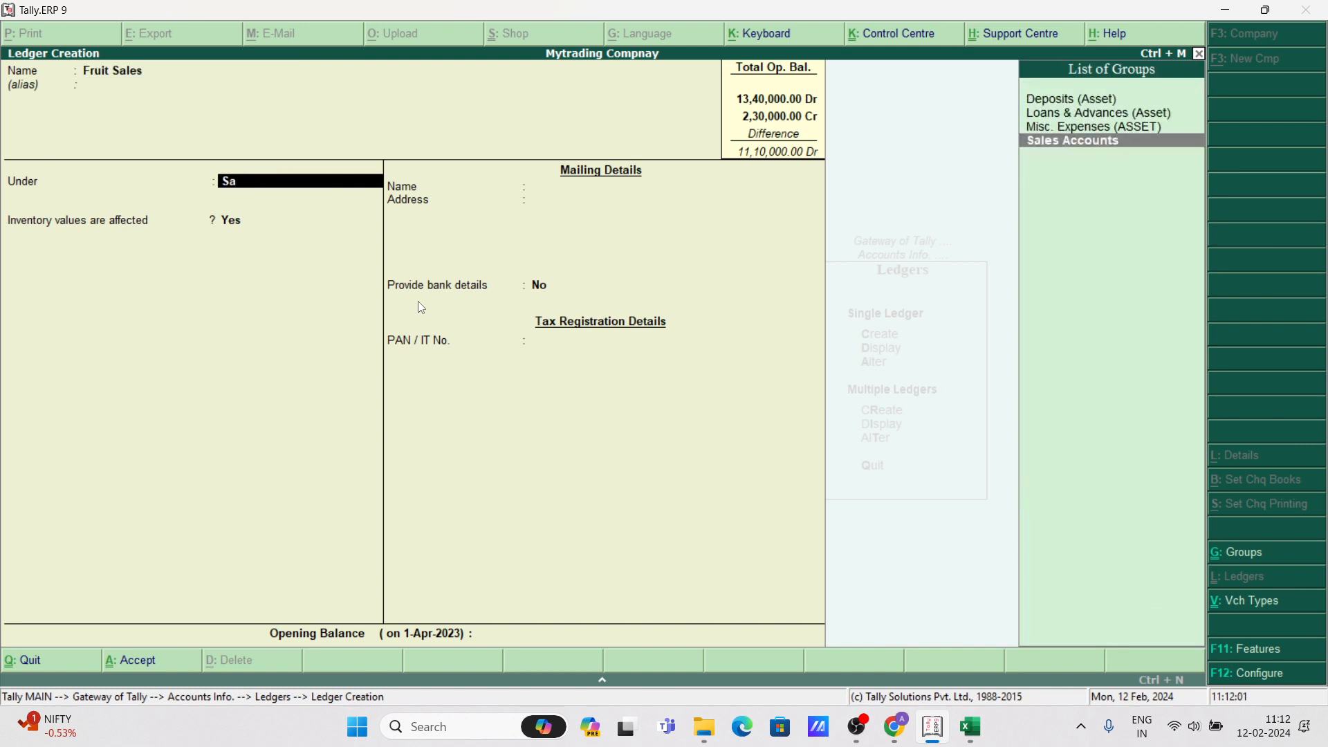
key("Return")
key("Return")
key("Return")
key("Return")
key("Return")
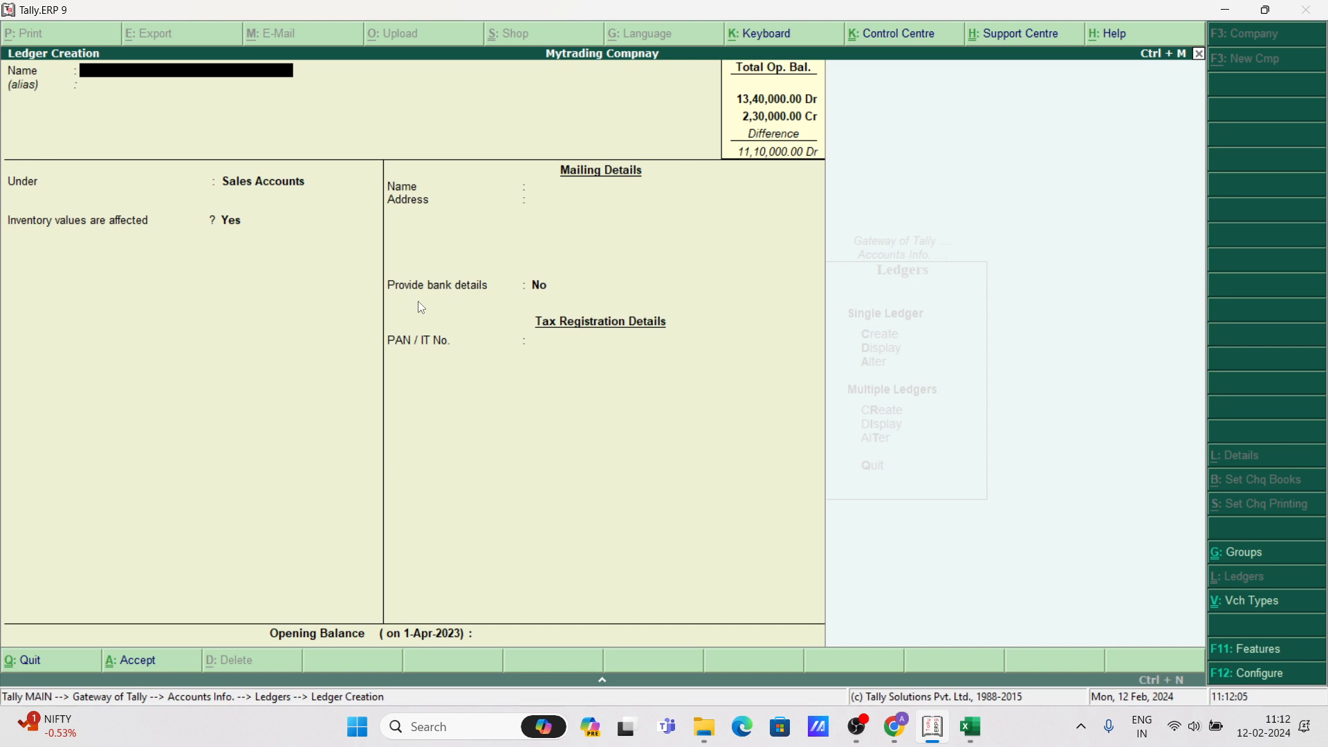
key("Escape")
key("Escape")
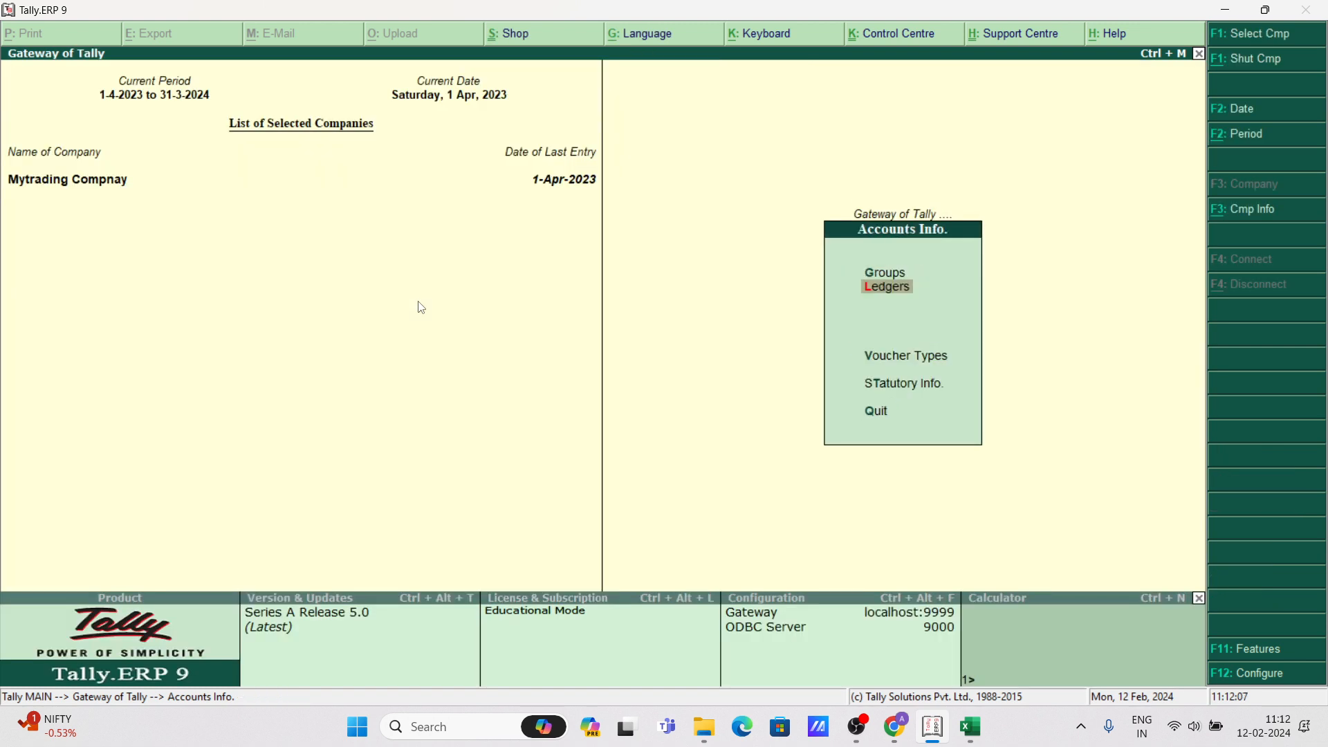
key("Escape")
key("Down")
key("Down")
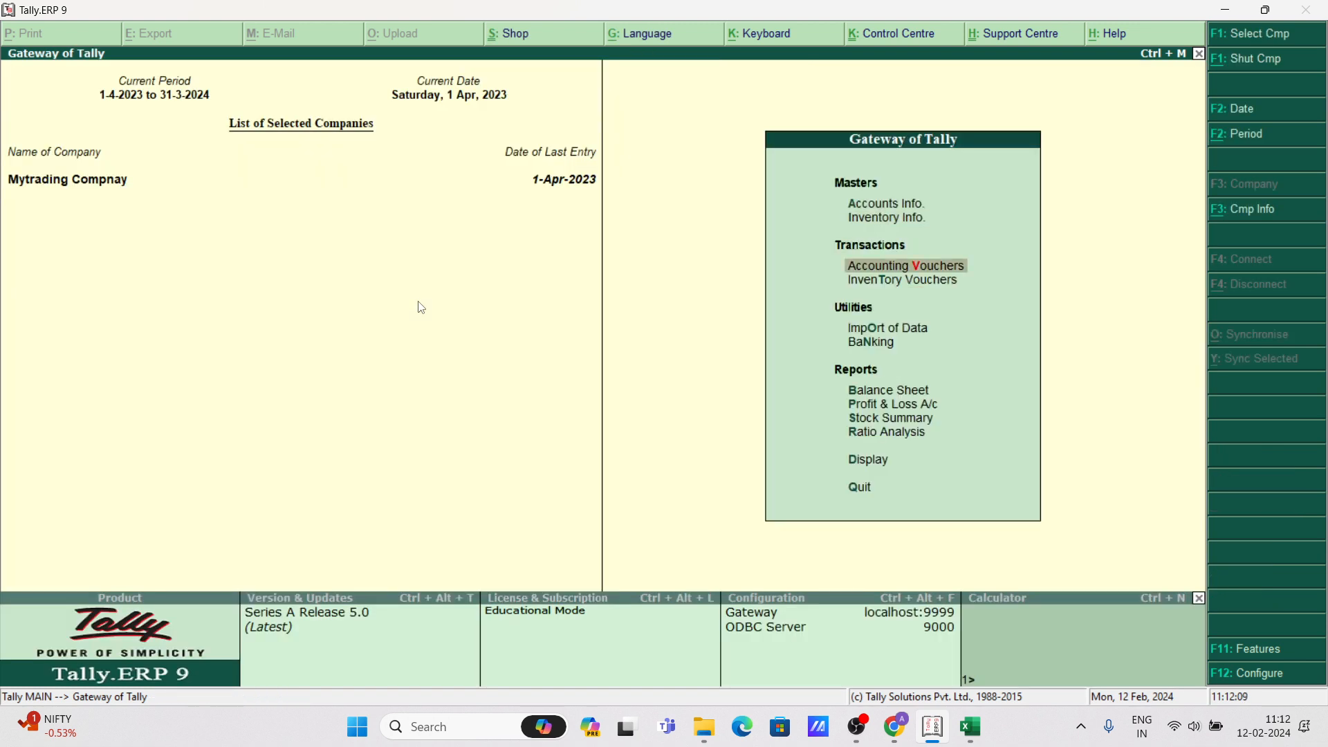
key("Return")
key("F9")
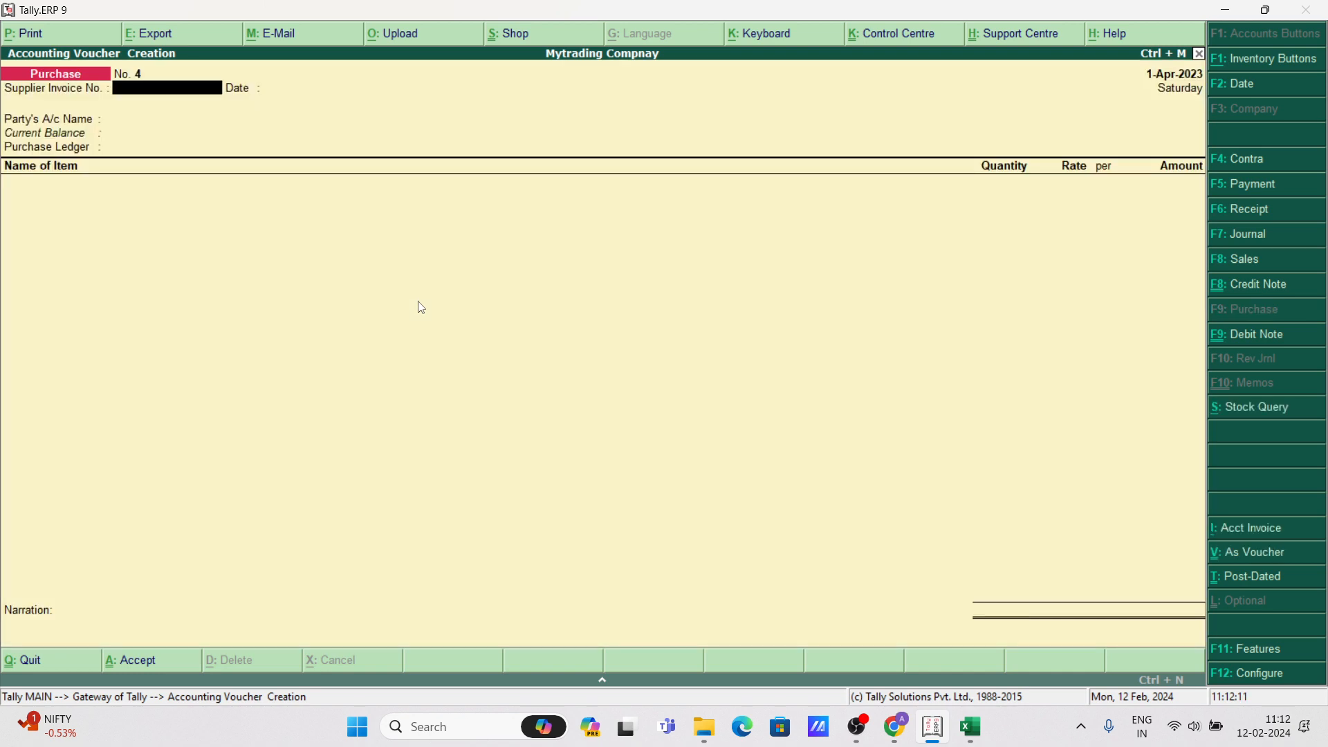
key("Return")
key("Return")
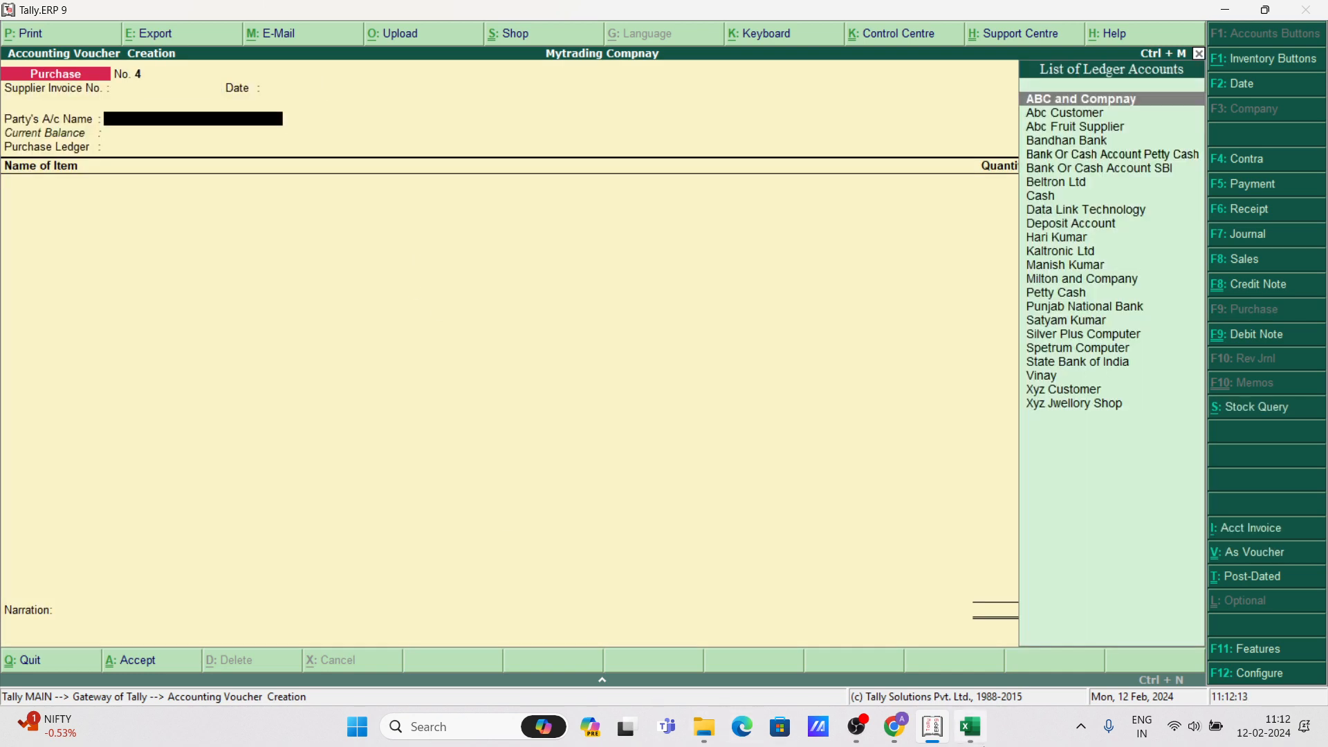
left_click(970, 726)
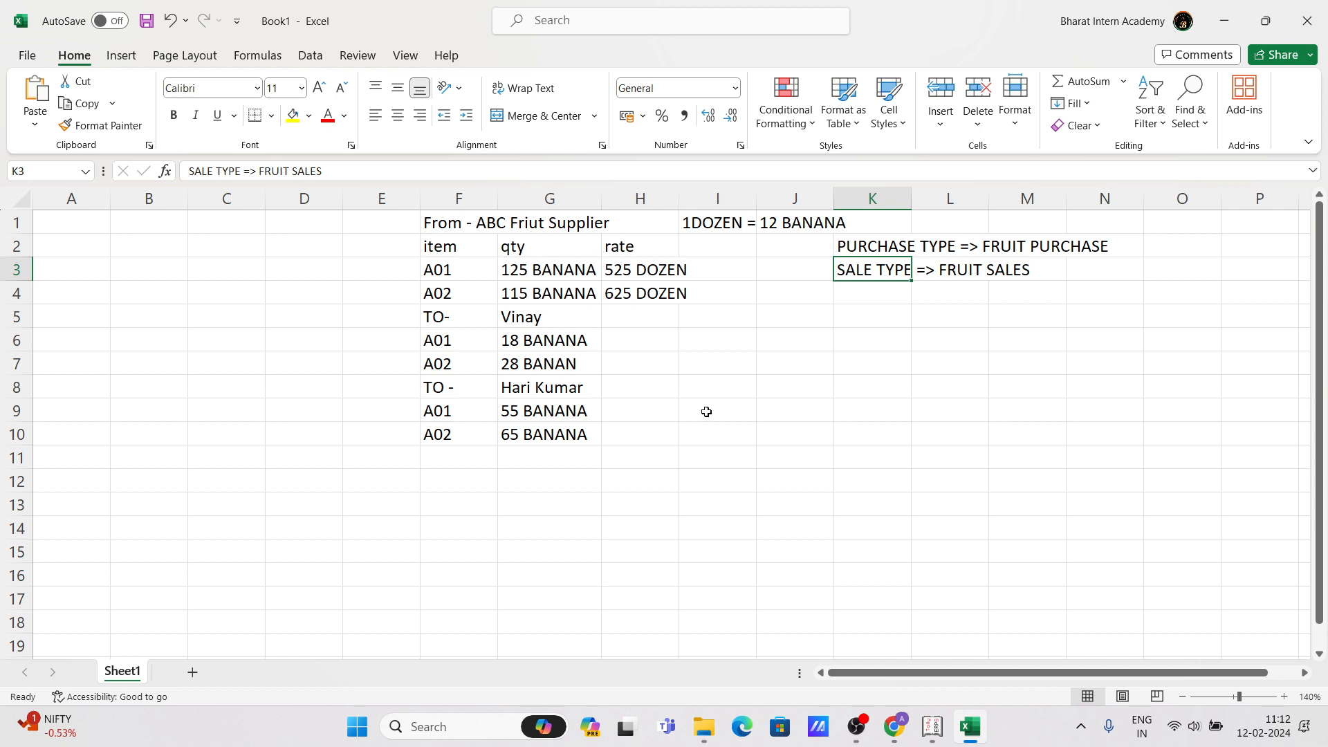
left_click(933, 727)
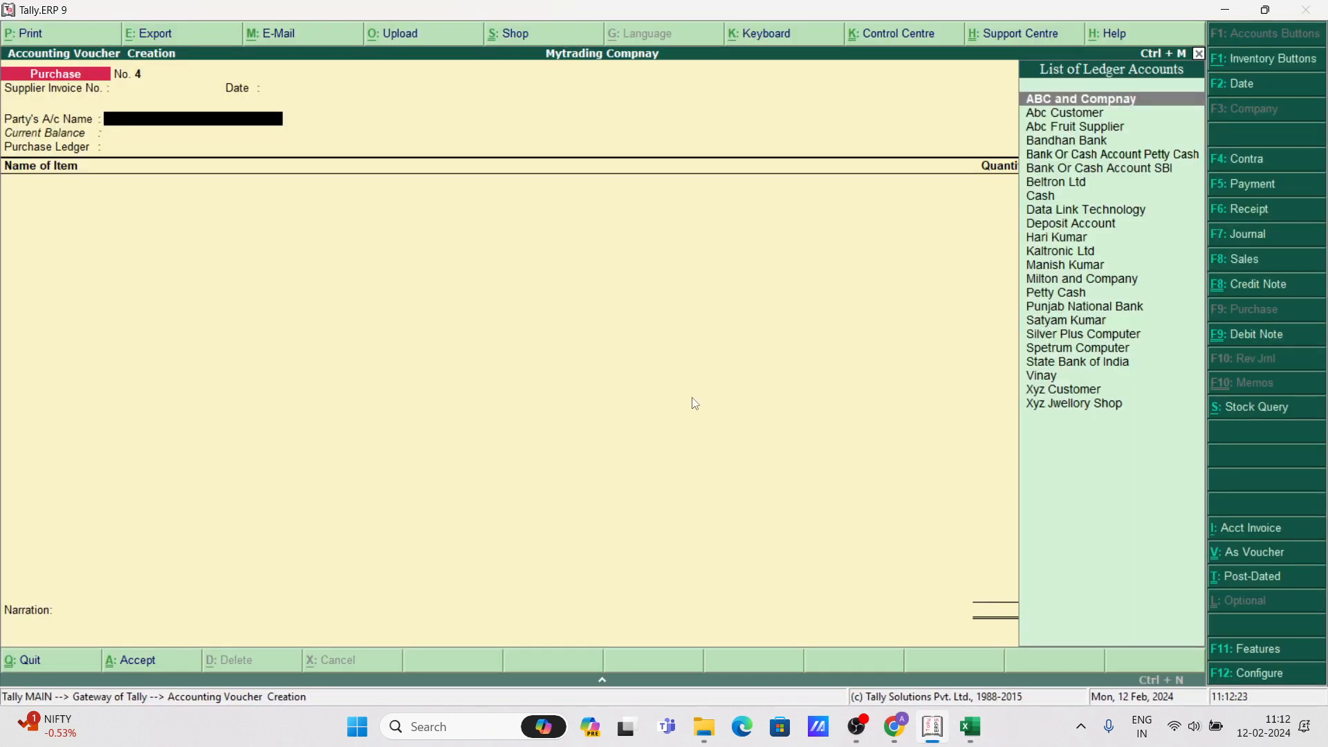
key("Down")
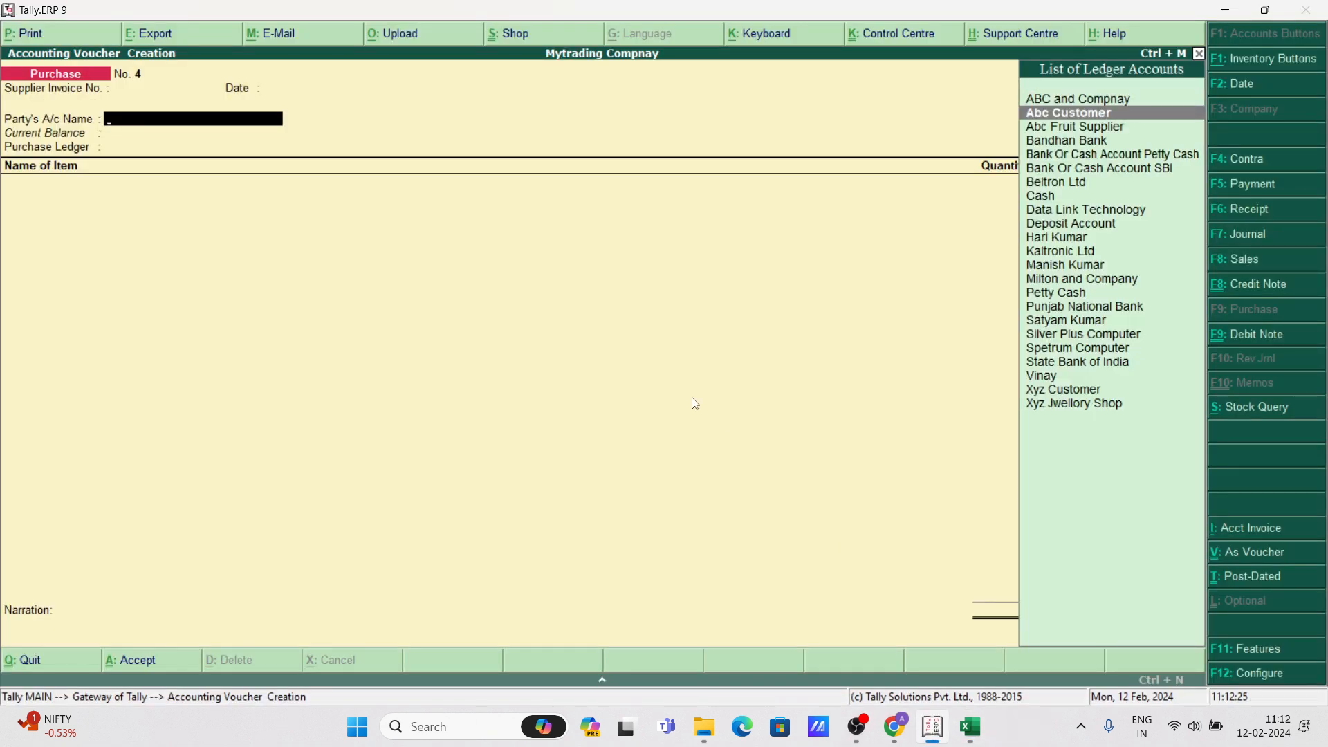
key("Down")
key("Return")
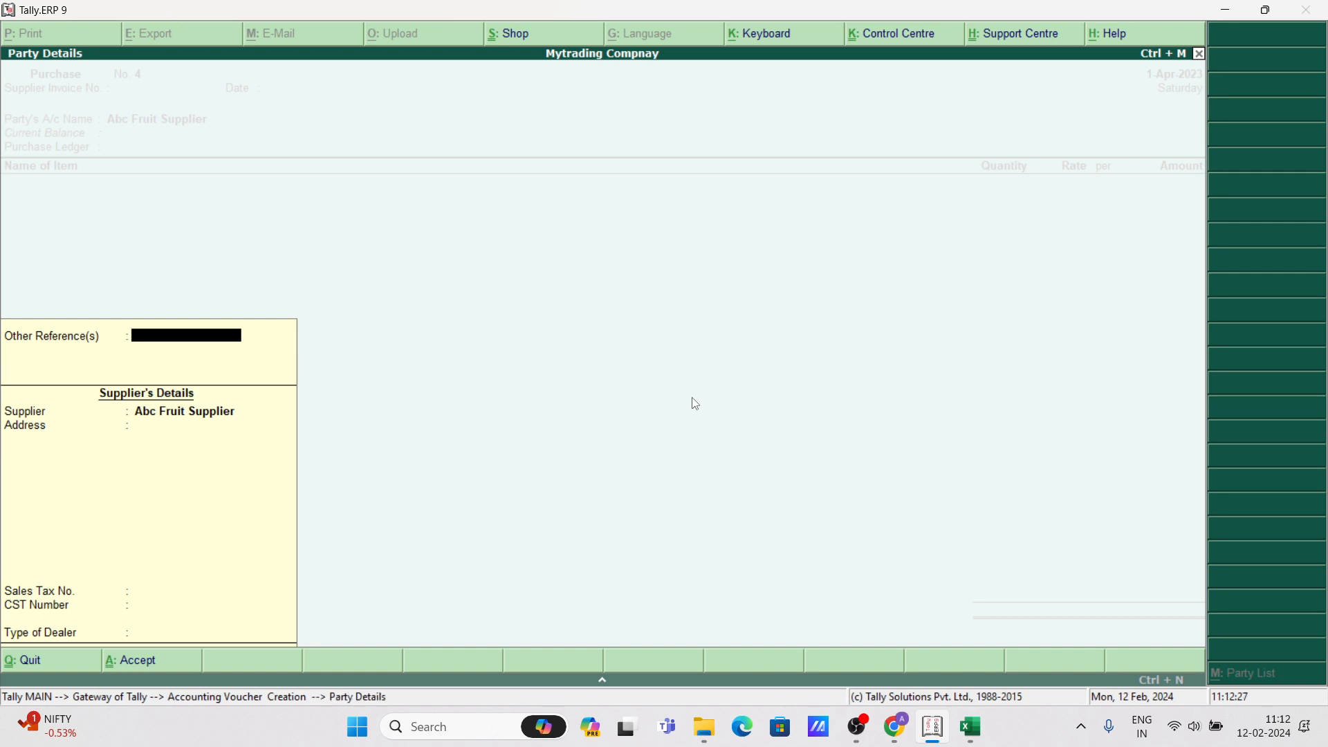
key("Return")
key("Return")
key("Return")
key("Return")
key("Return")
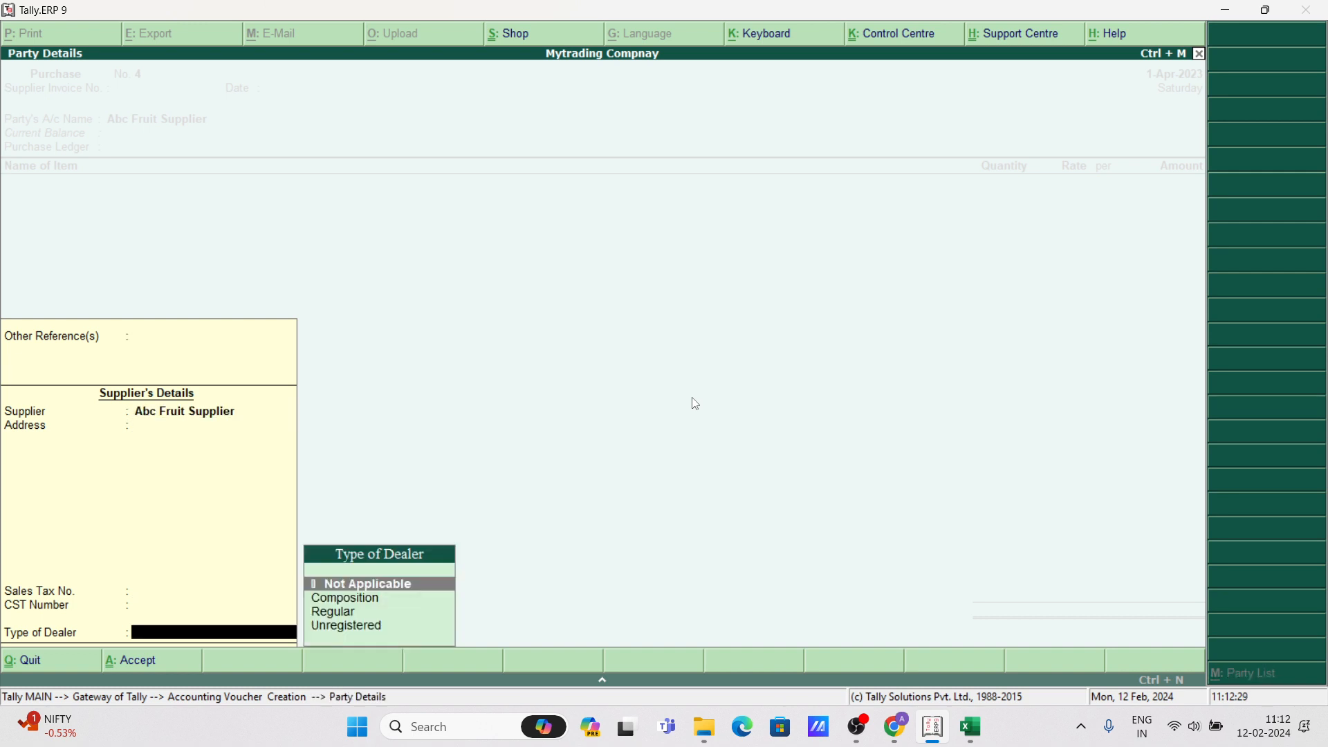
key("Return")
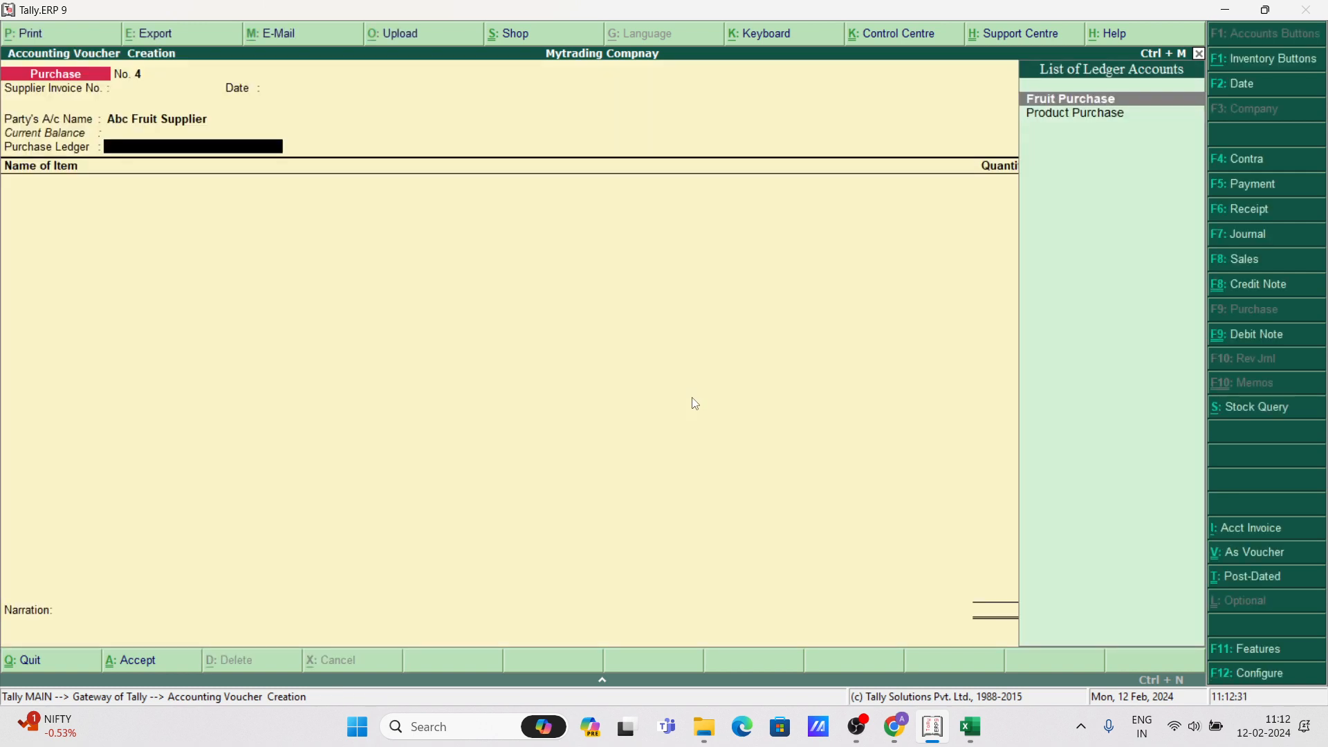
key("Return")
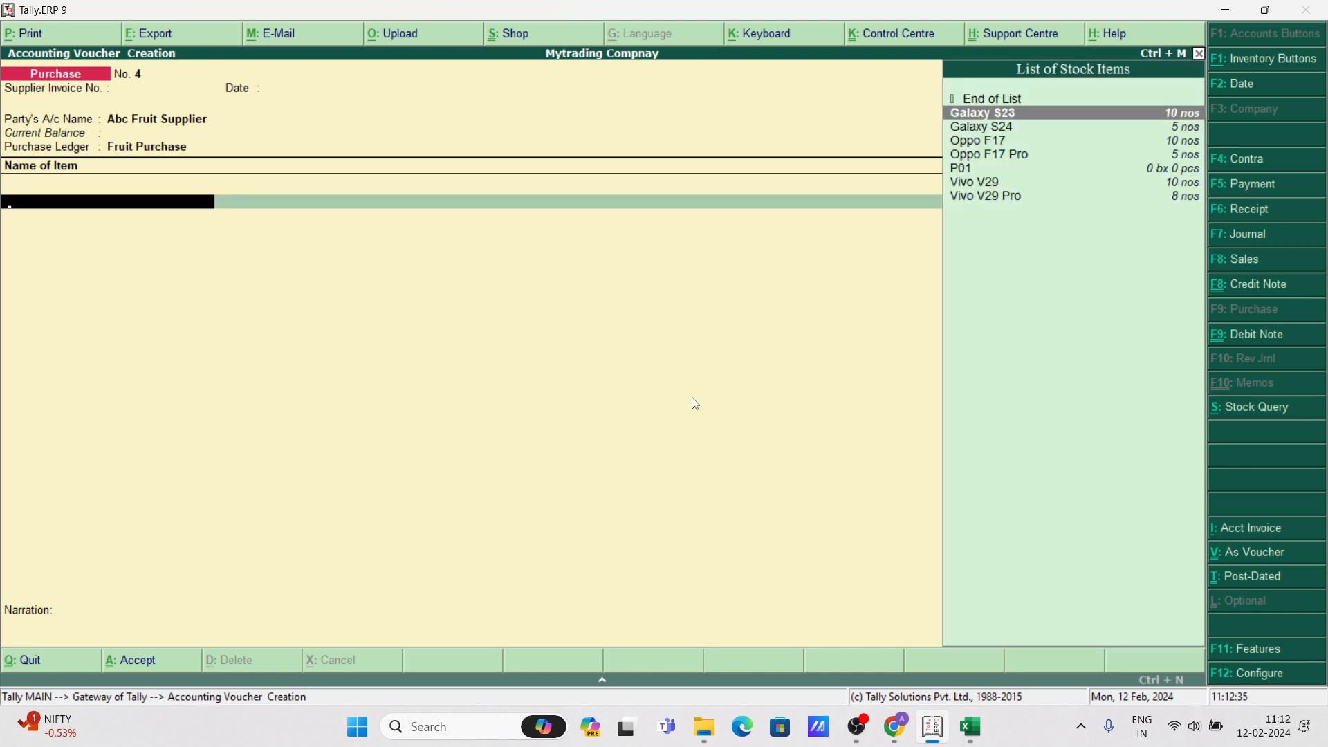
key("Escape")
key("Return")
key("Escape")
key("n")
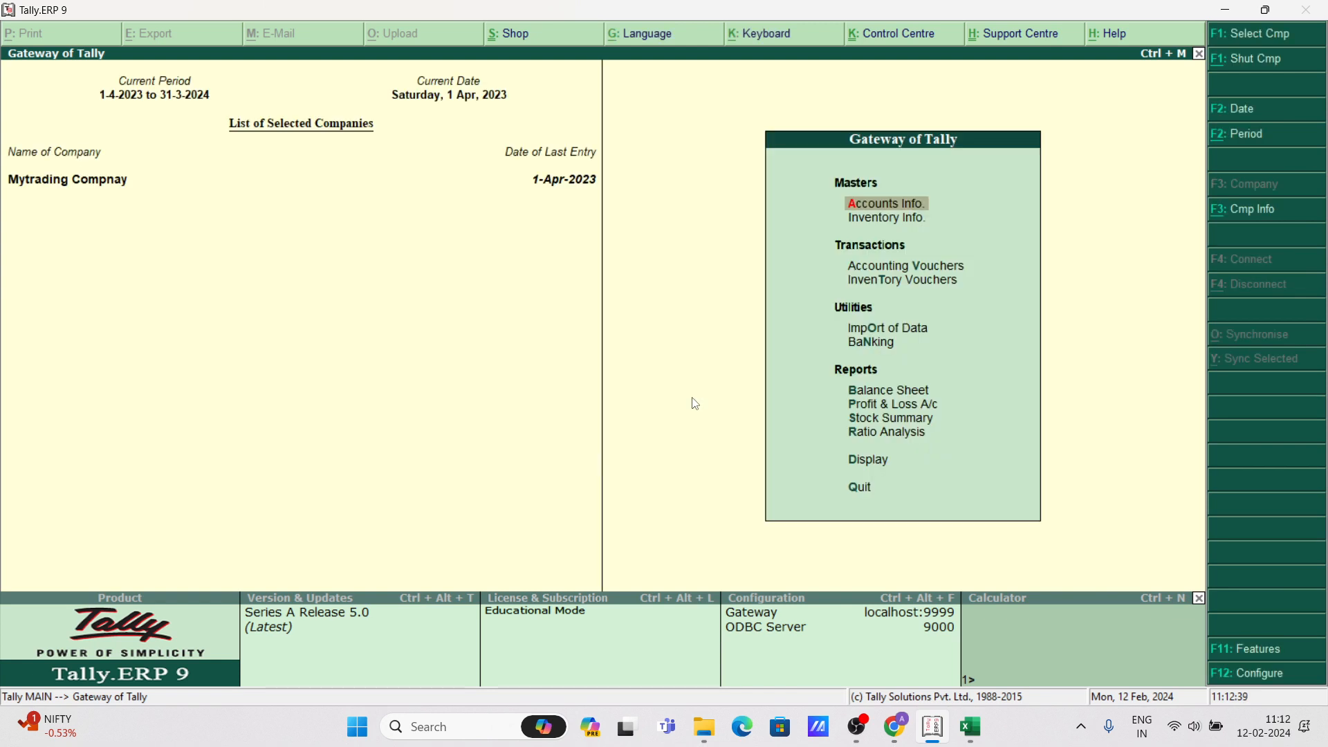
Start a new stock item named "A01" under Primary with its category left as Not Applicable.
key("Down")
key("Return")
key("Down")
key("Down")
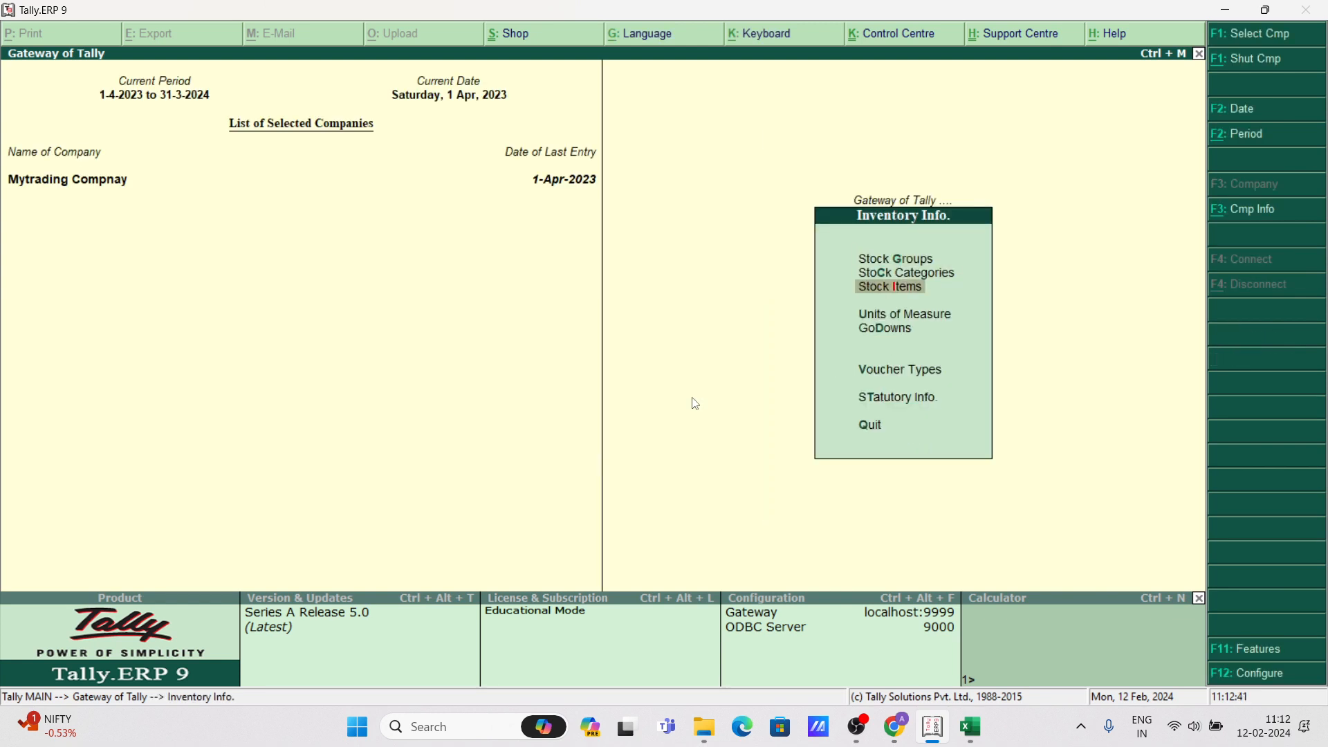
key("Return")
key("Return")
type("A")
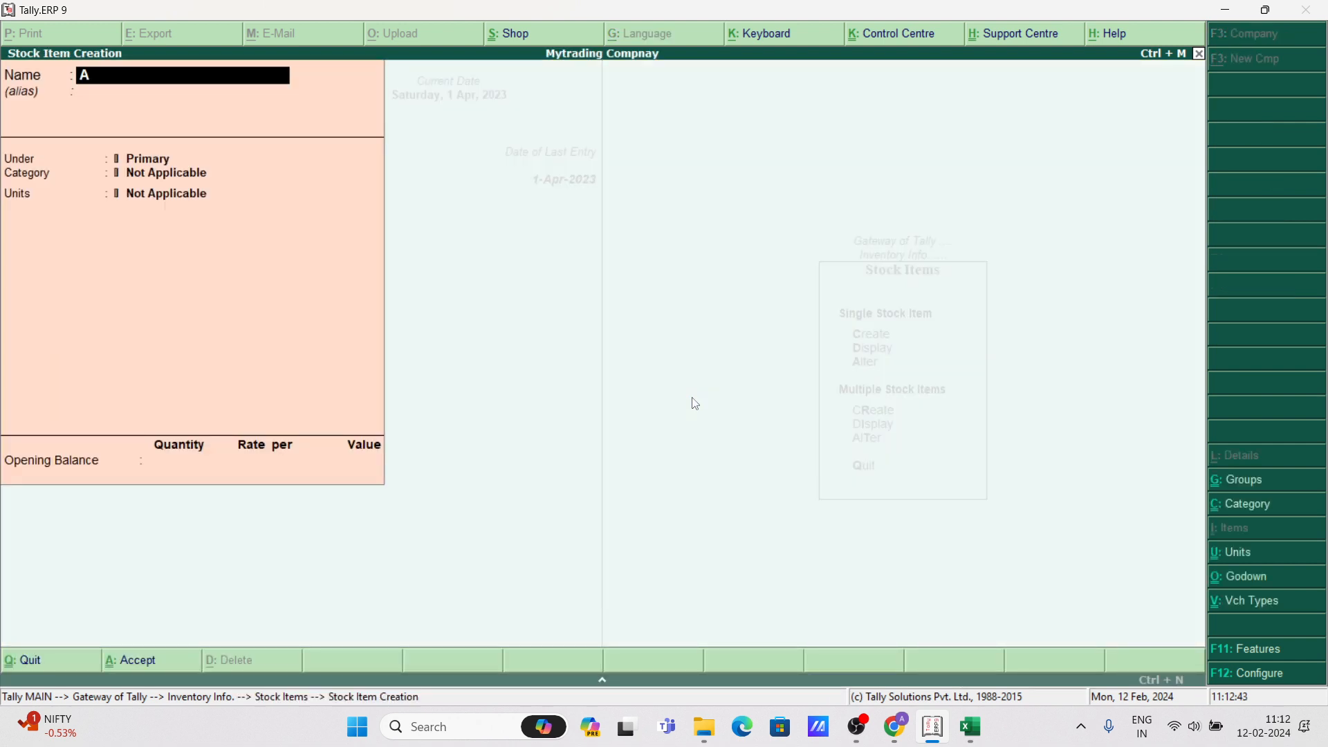
type("01")
key("Return")
key("Return")
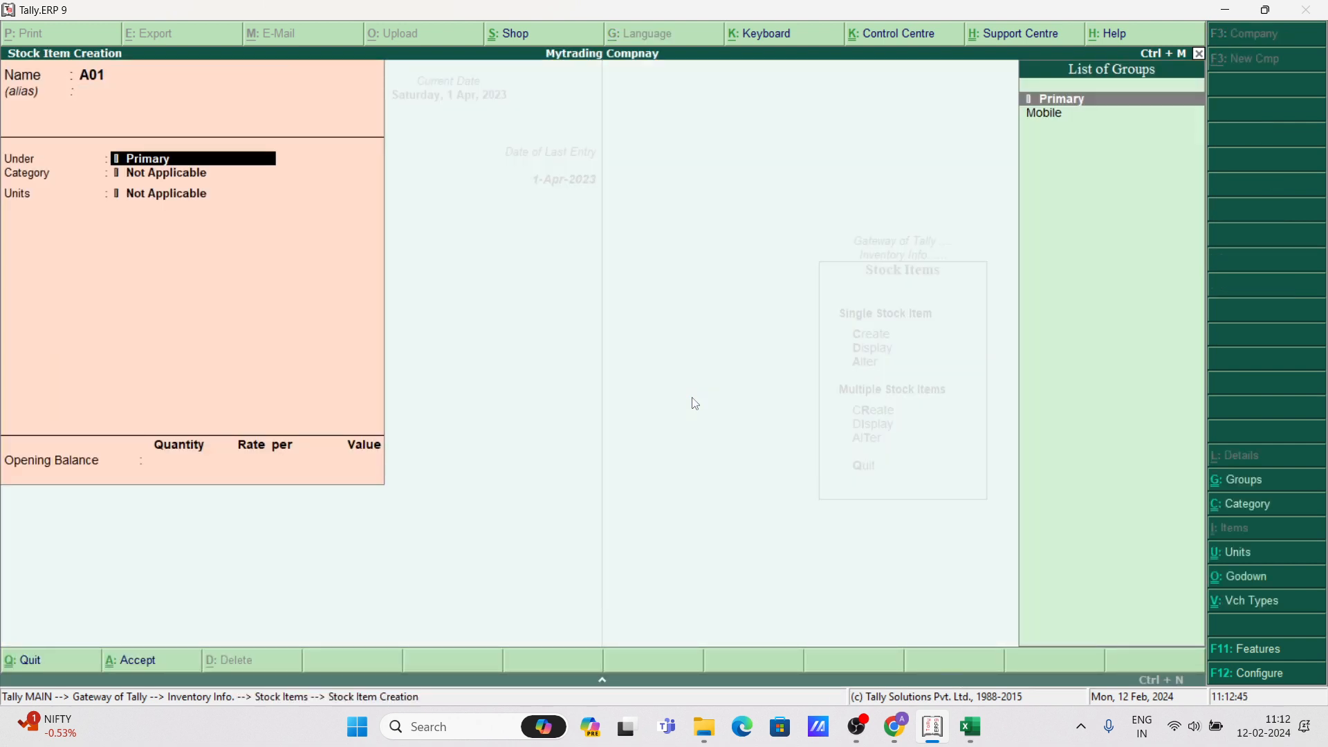
key("Return")
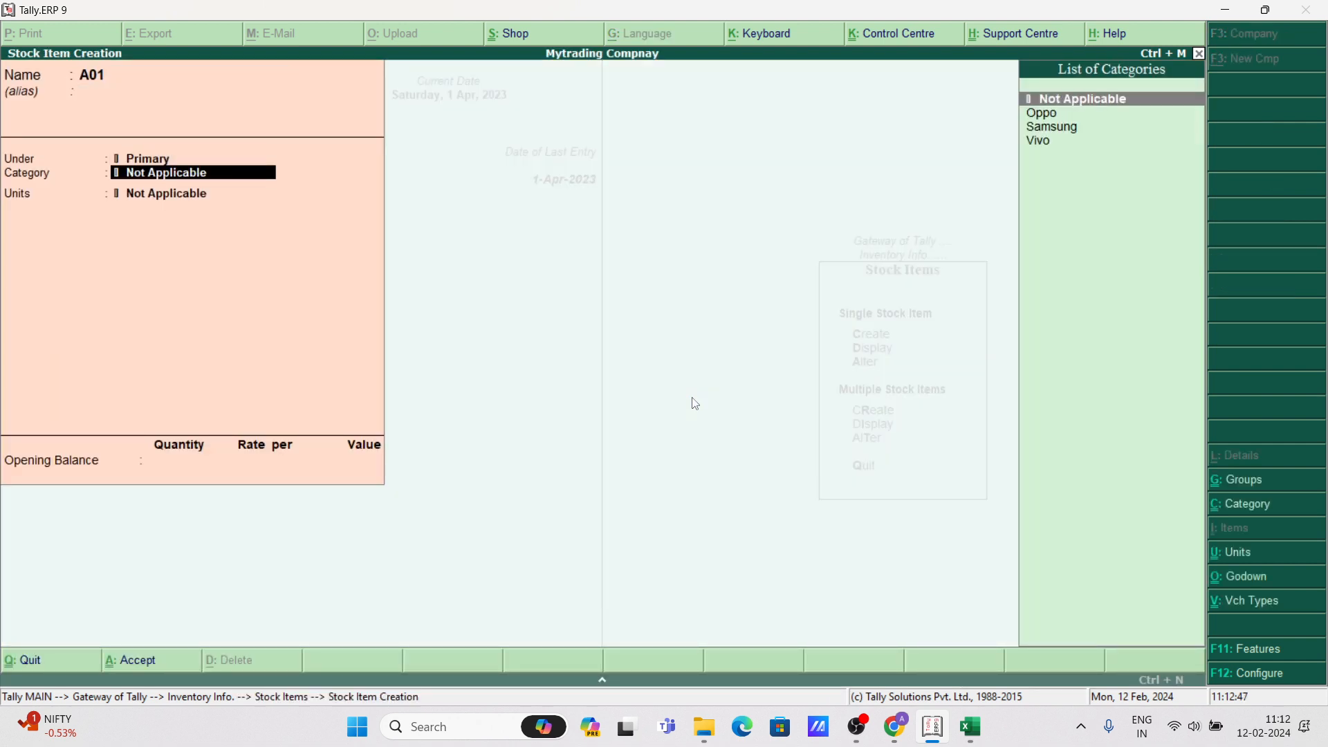
key("Return")
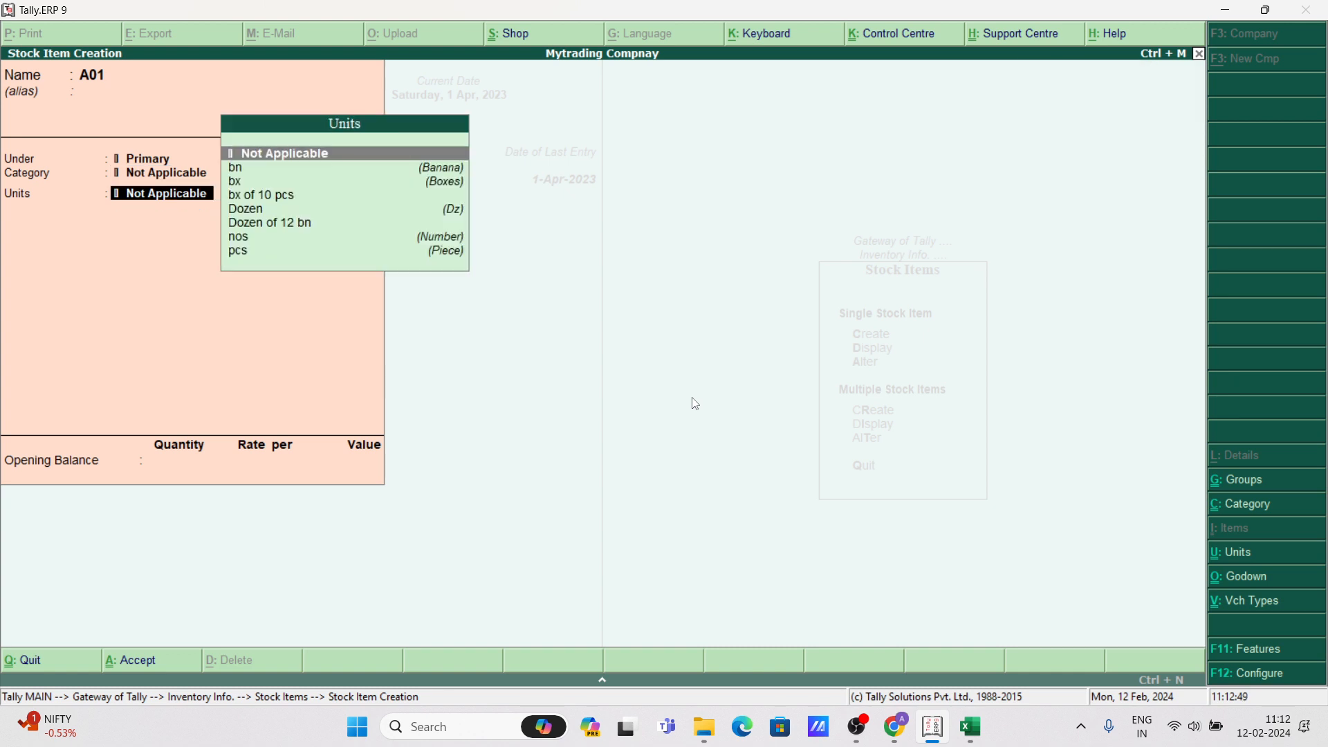
Assign the compound unit "Dozen of 12 bn" to stock item A01 and set its standard rates option to Yes.
key("Down")
key("Down")
key("Down")
key("Down")
key("Down")
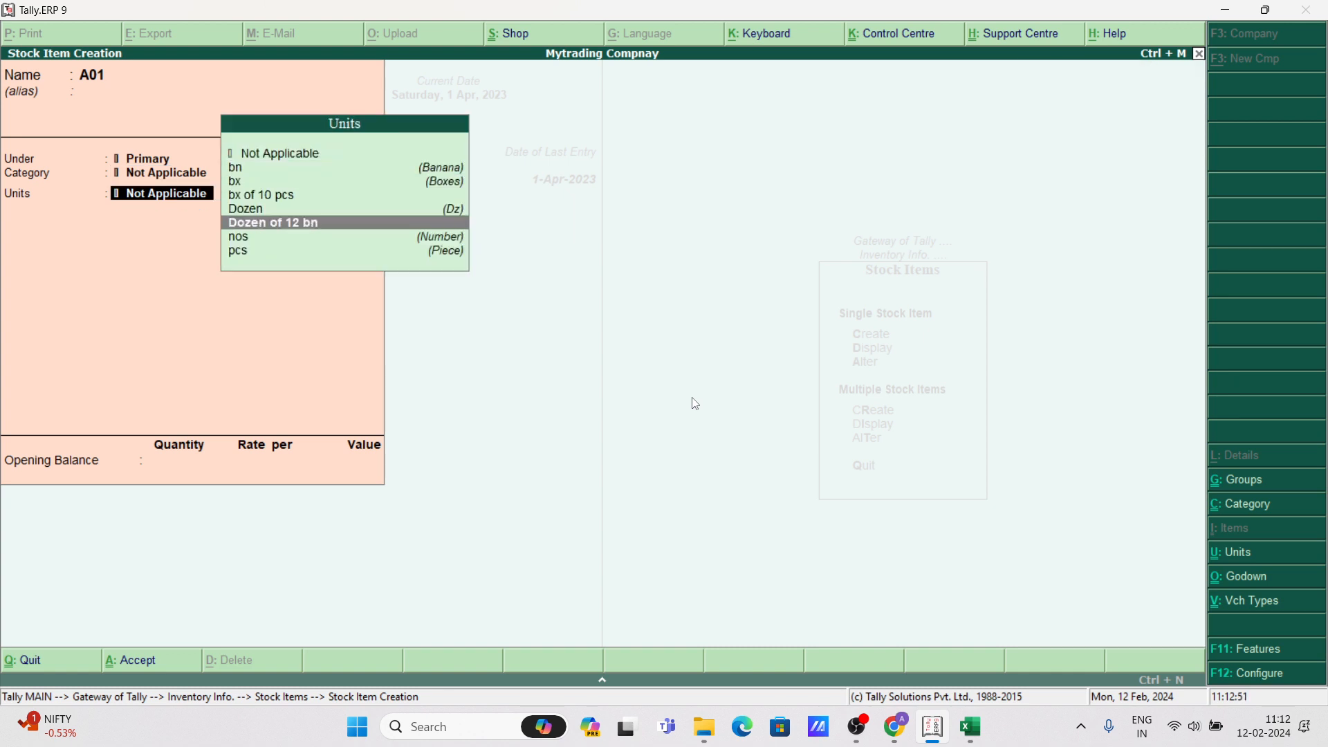
left_click(318, 222)
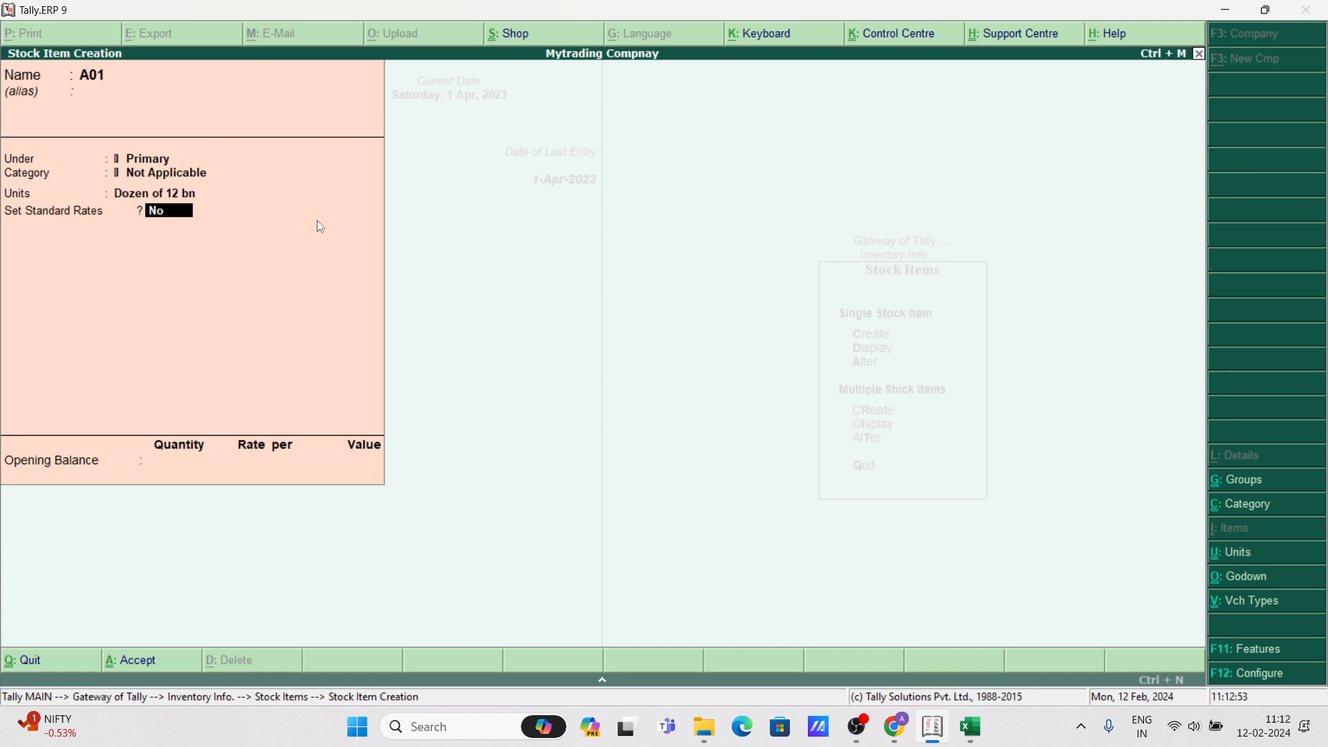
type("yes")
key("Return")
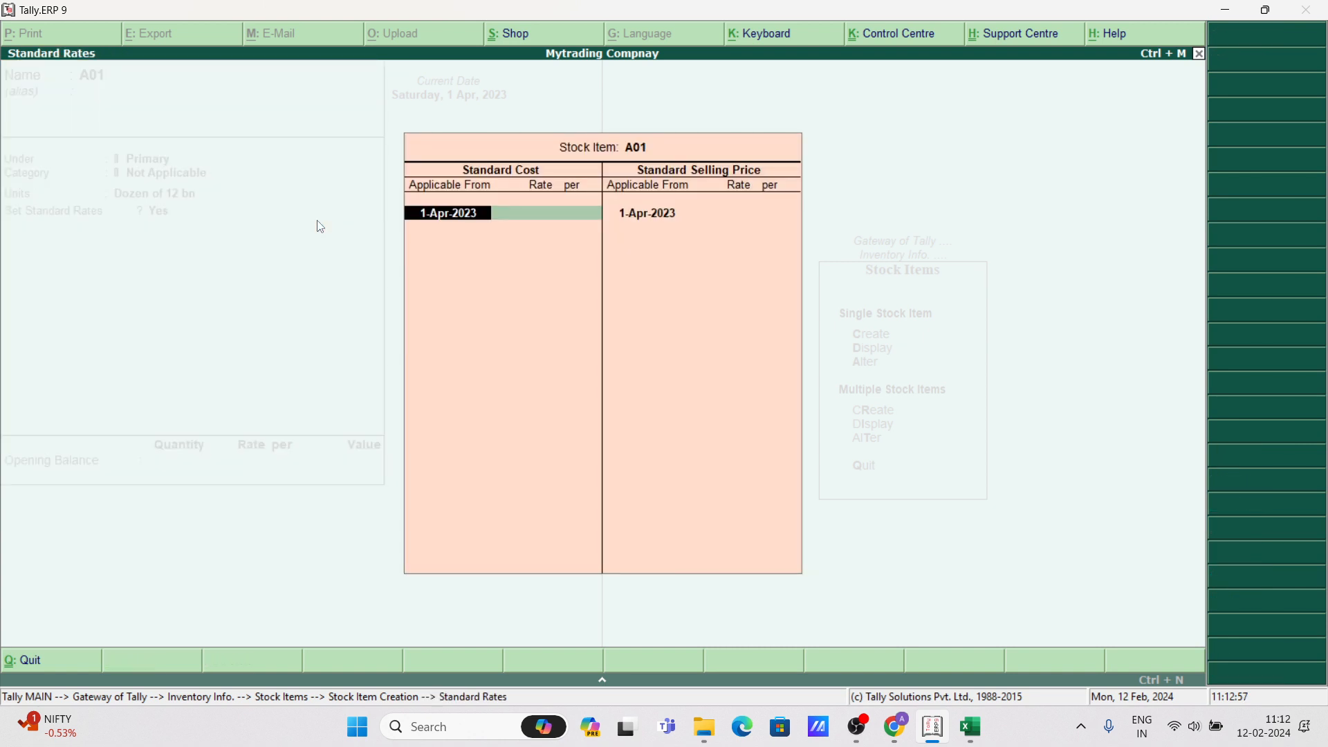
Look up A01's rate in the Excel worksheet and enter a standard cost of 525 per Dozen from 1-Apr-2023 in Tally.ERP 9.
key("Return")
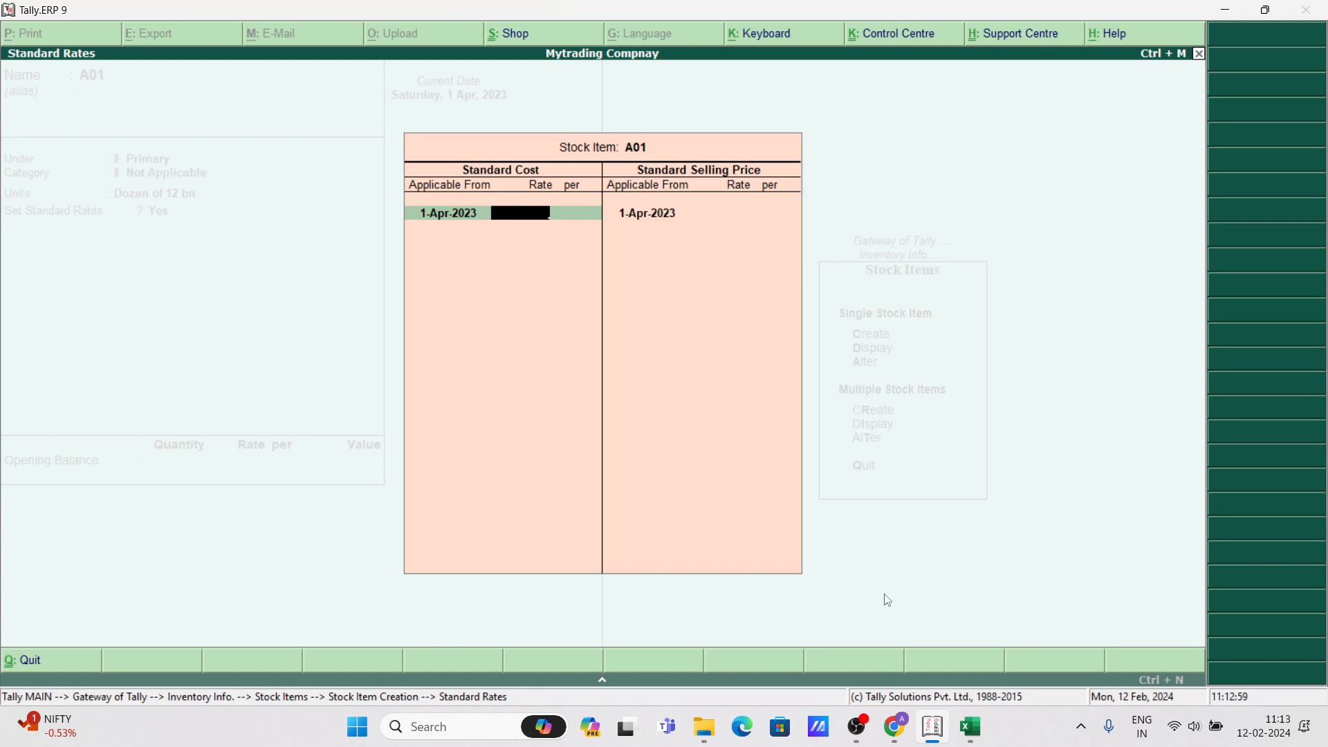
left_click(970, 726)
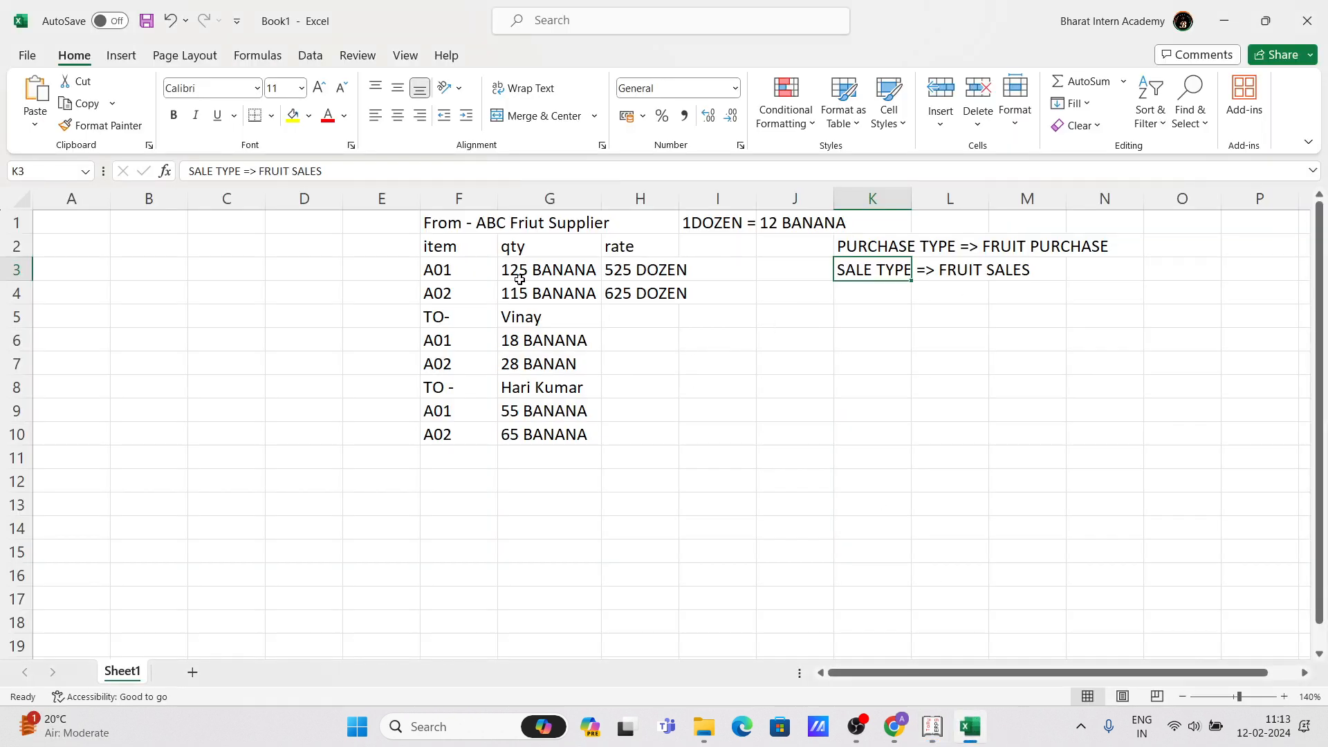
left_click(897, 715)
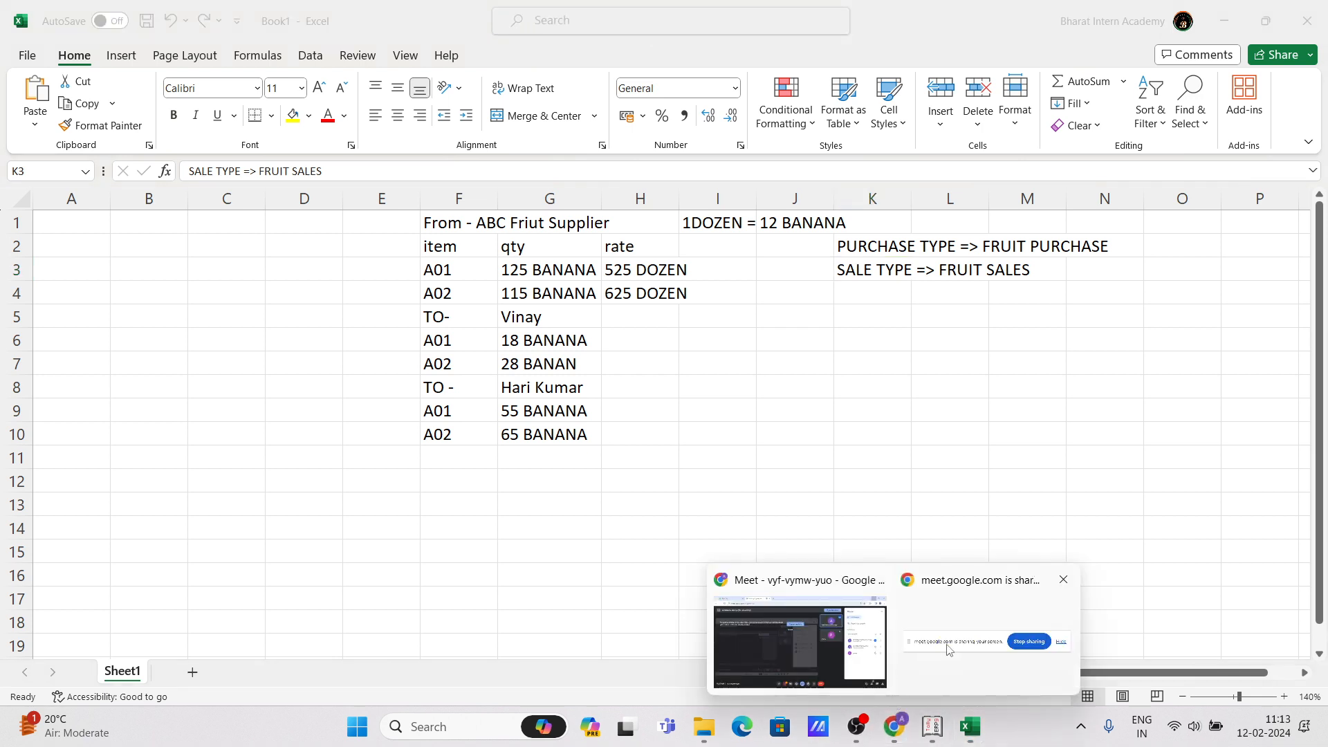
left_click(933, 726)
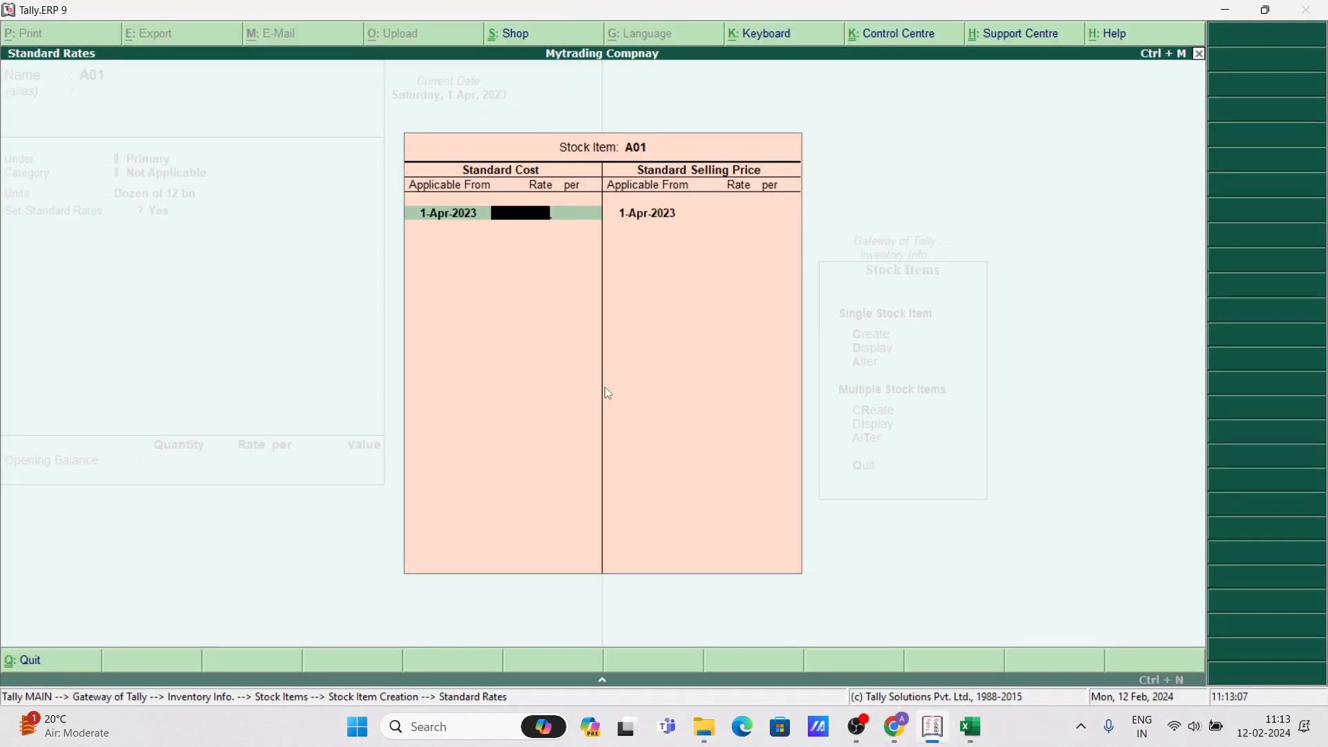
left_click(934, 726)
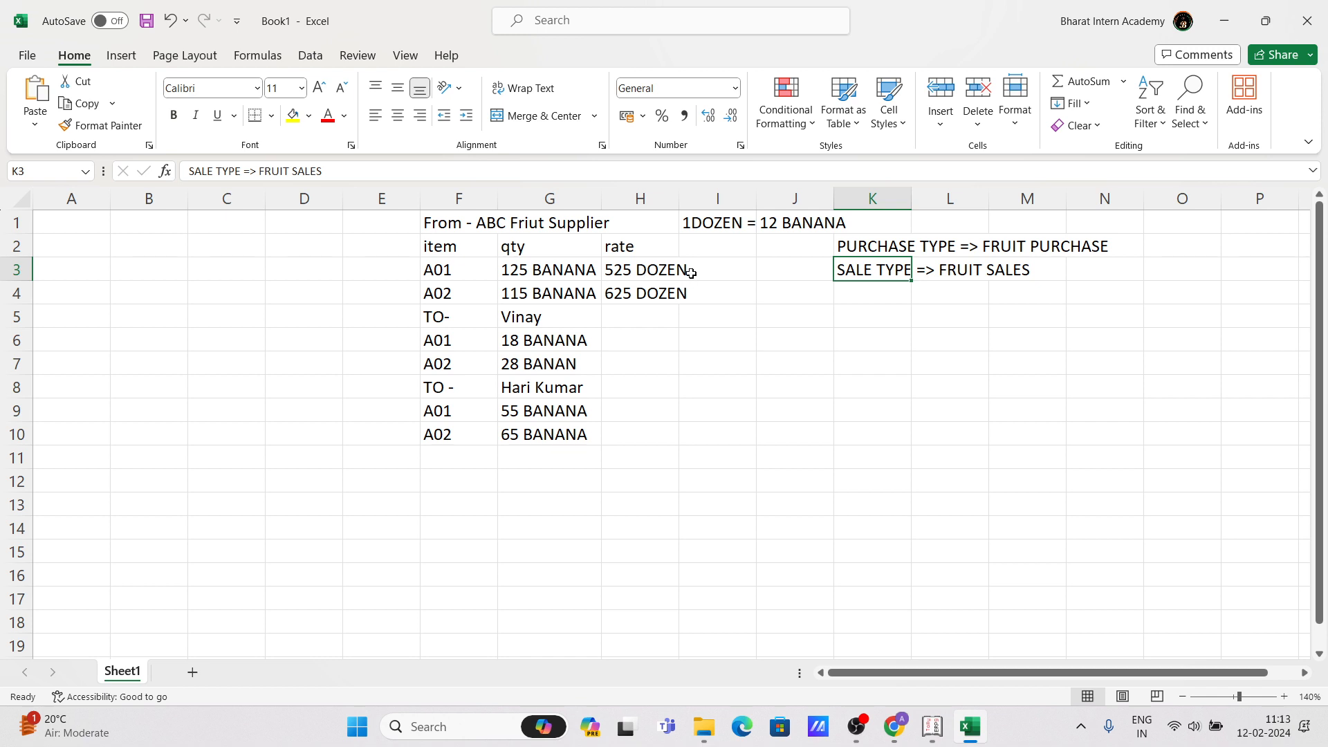
left_click(932, 726)
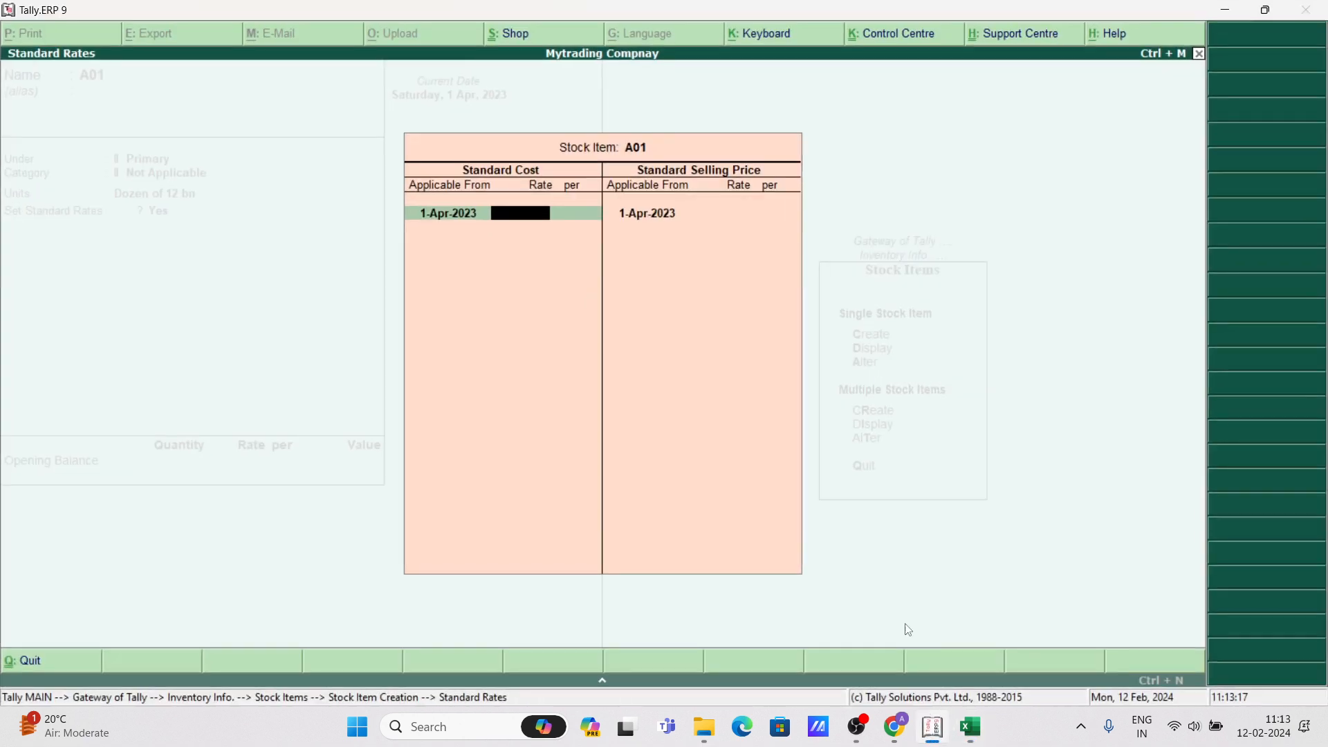
type("525")
key("Return")
key("Return")
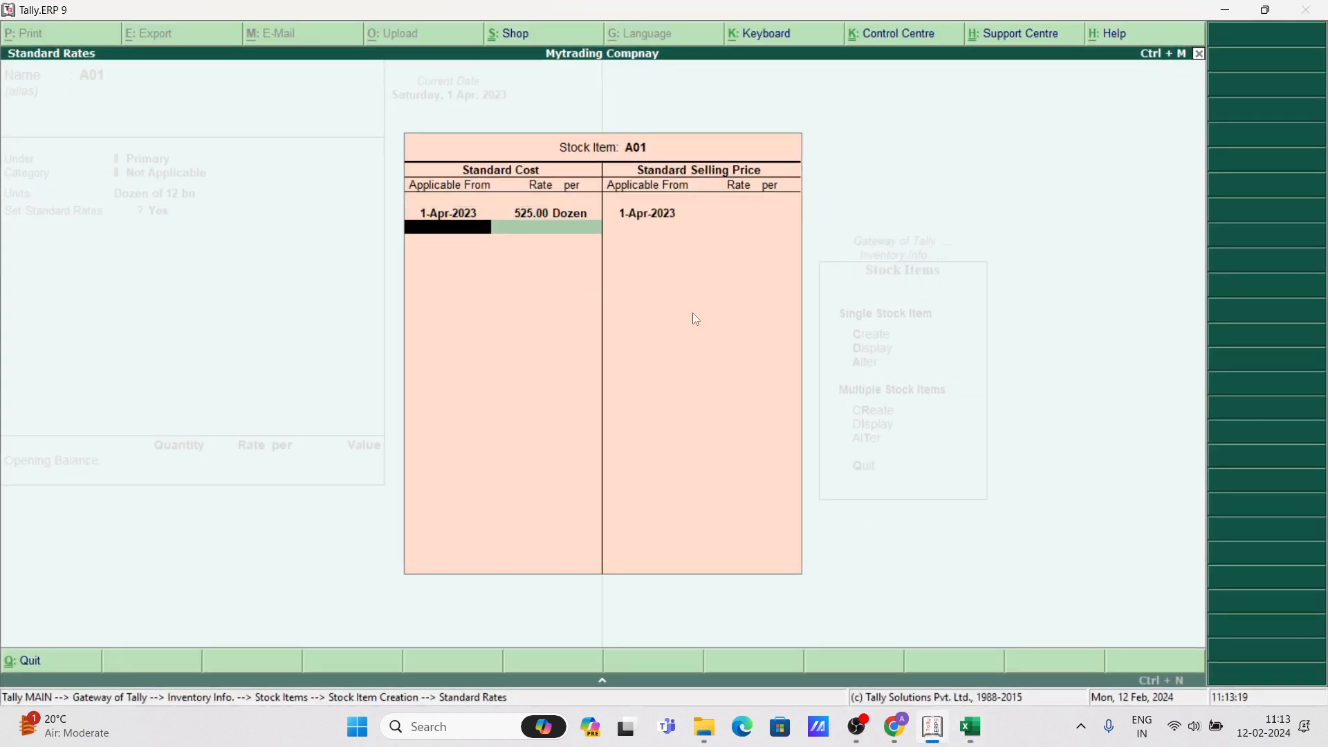
key("Return")
key("Return")
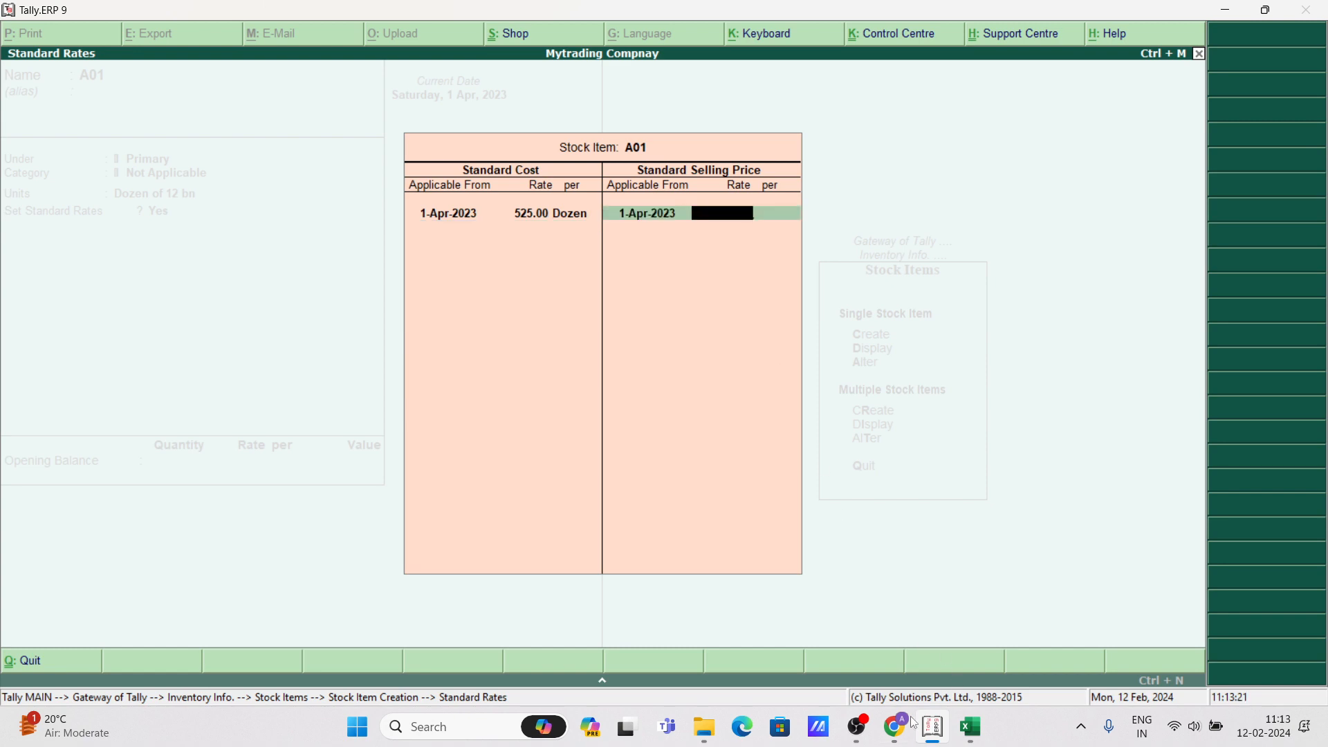
Switch to the Excel worksheet and change the rate heading in H2 to "rate cost".
left_click(934, 730)
left_click(934, 730)
left_click(971, 726)
left_click(700, 243)
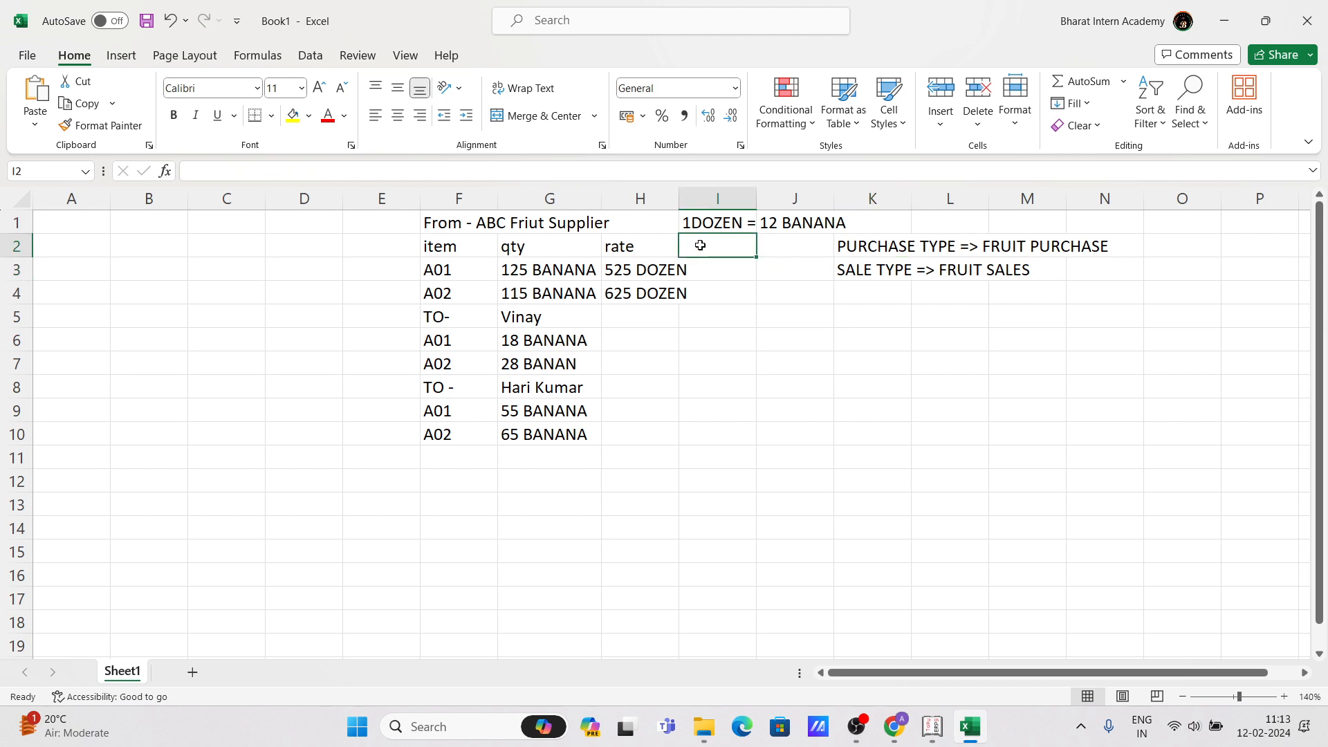
left_click(643, 242)
double_click(643, 242)
type("c")
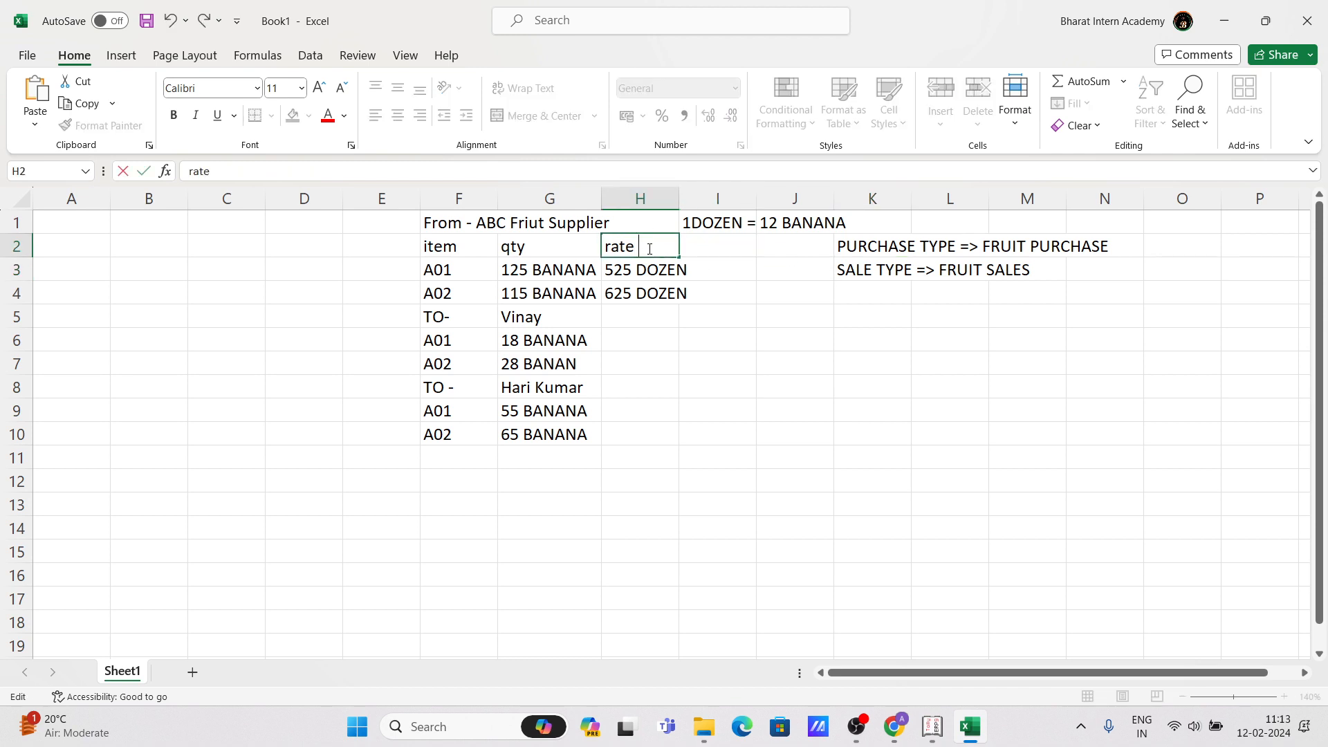
type("osr")
key("Tab")
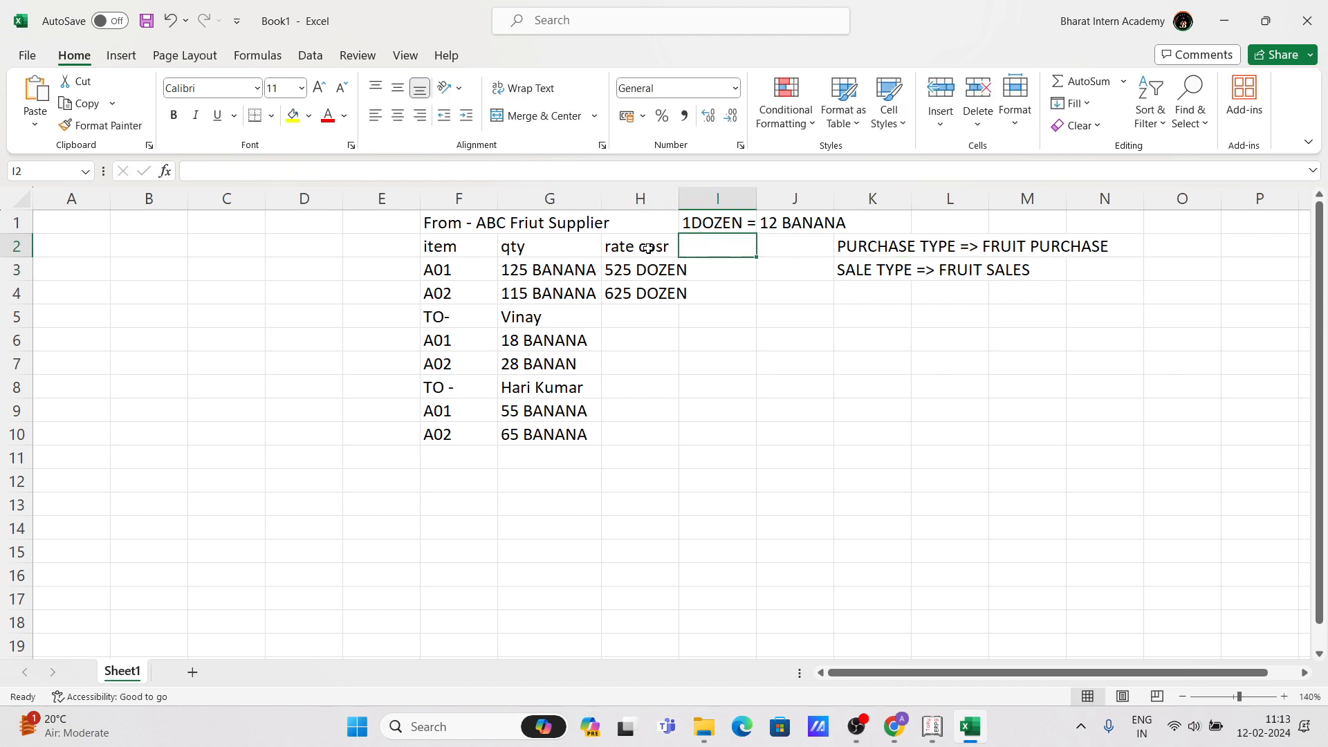
double_click(670, 246)
key("BackSpace")
type("t")
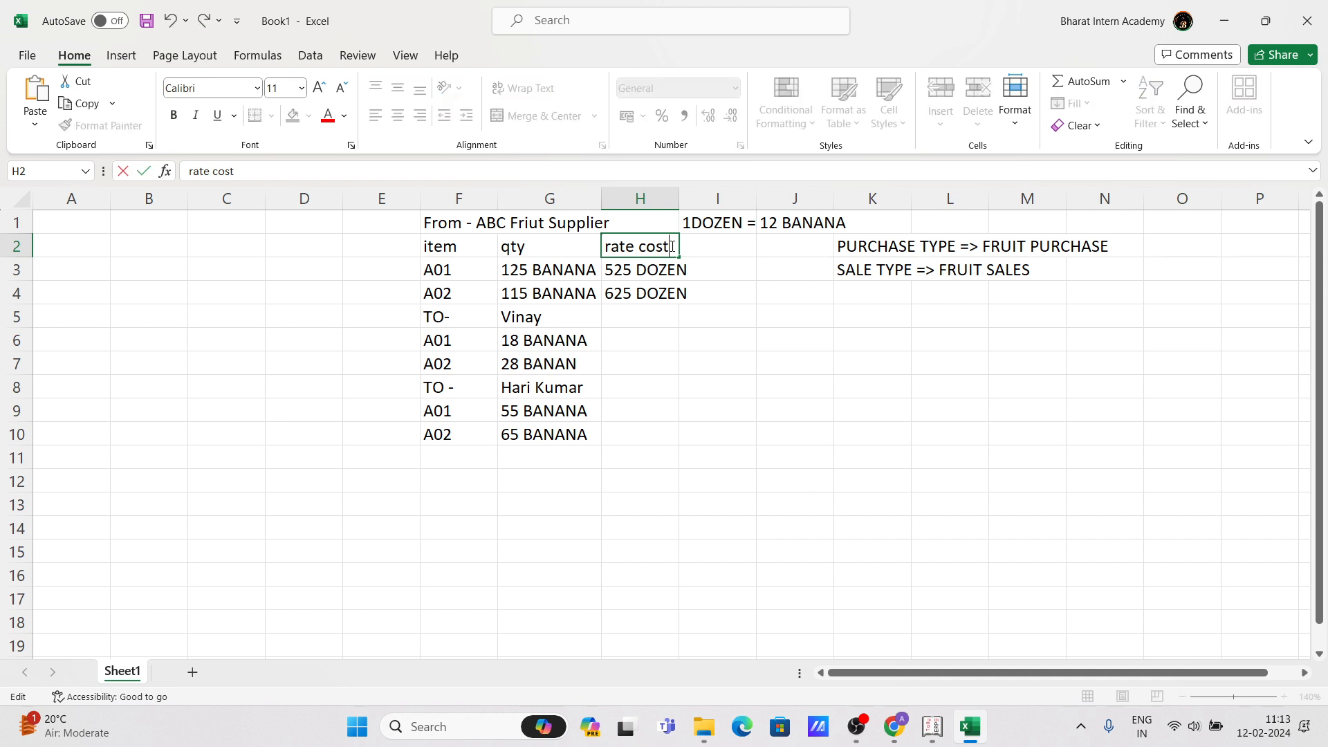
key("Tab")
Enter the heading "sale" in I2 and fit the width of column H to its contents.
type("da")
key("BackSpace")
key("BackSpace")
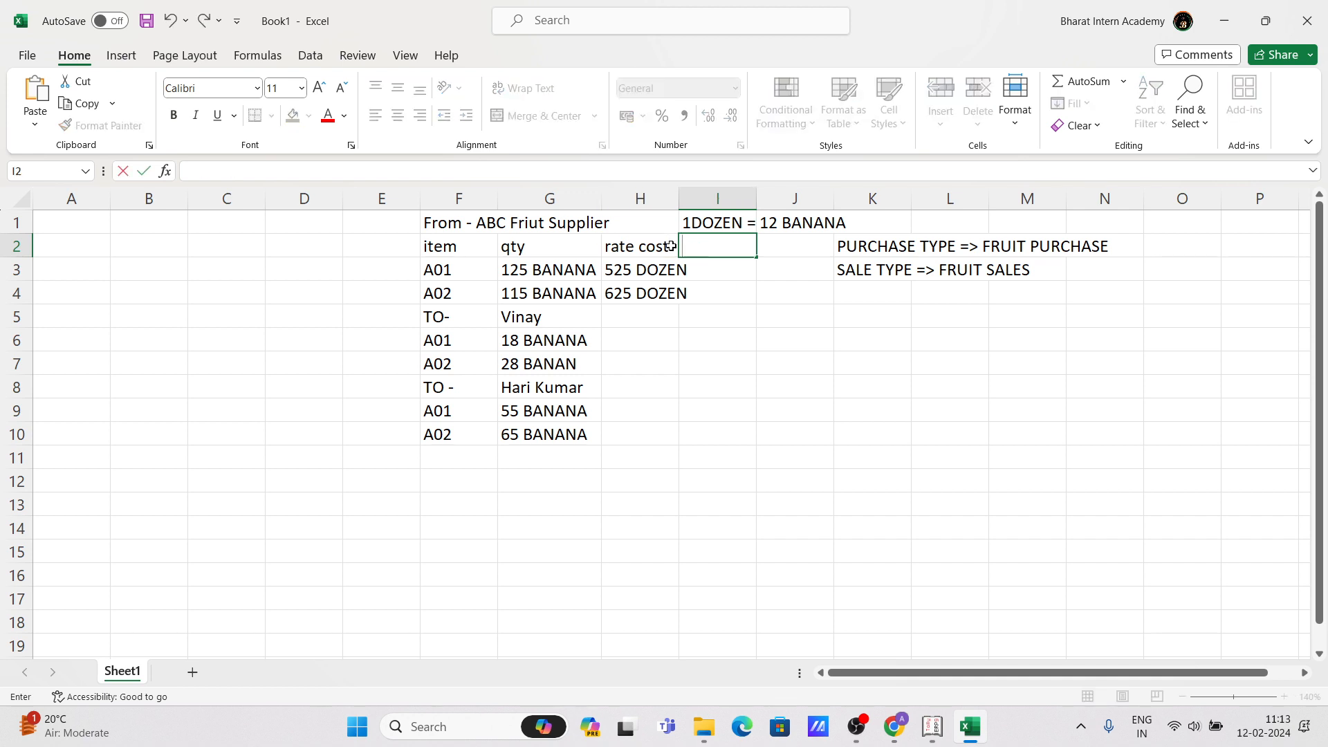
type("sale")
key("Return")
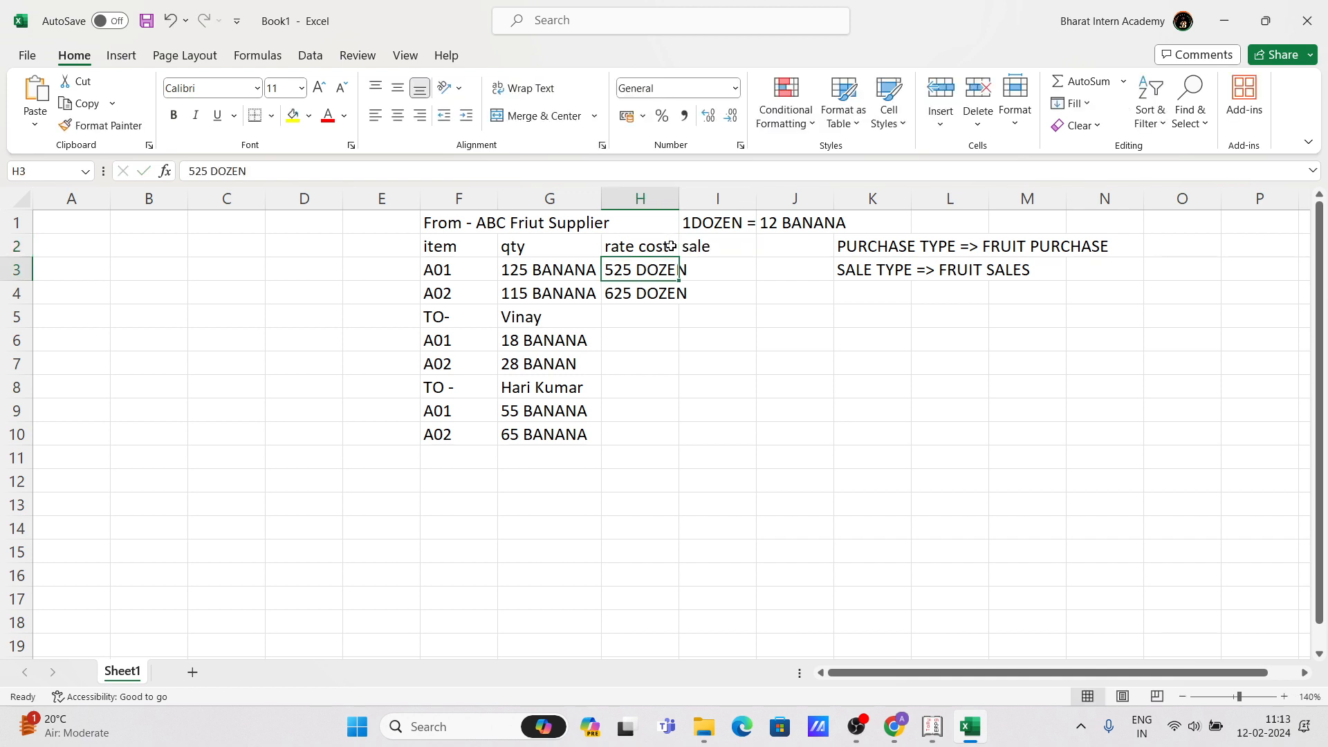
double_click(680, 197)
Enter "700 dozen" in I3 as the sale rate of item A01.
left_click(740, 273)
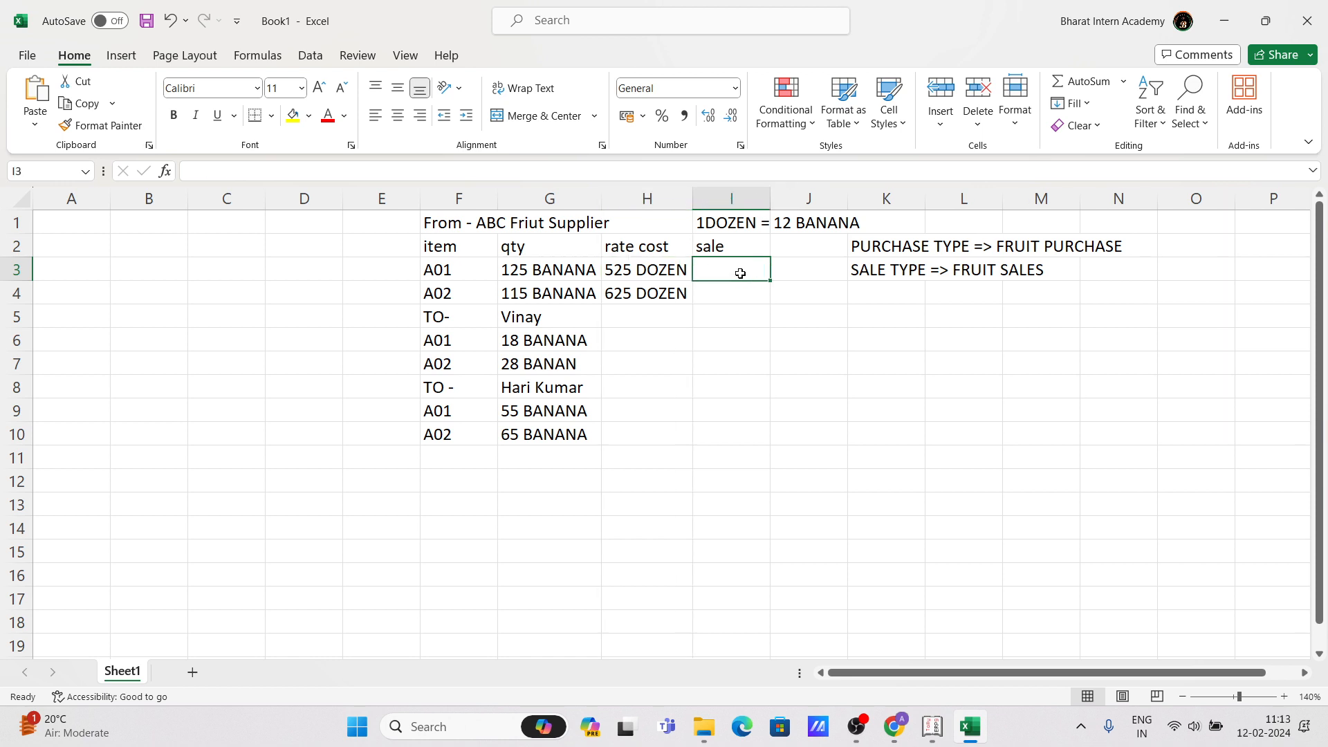
type("7")
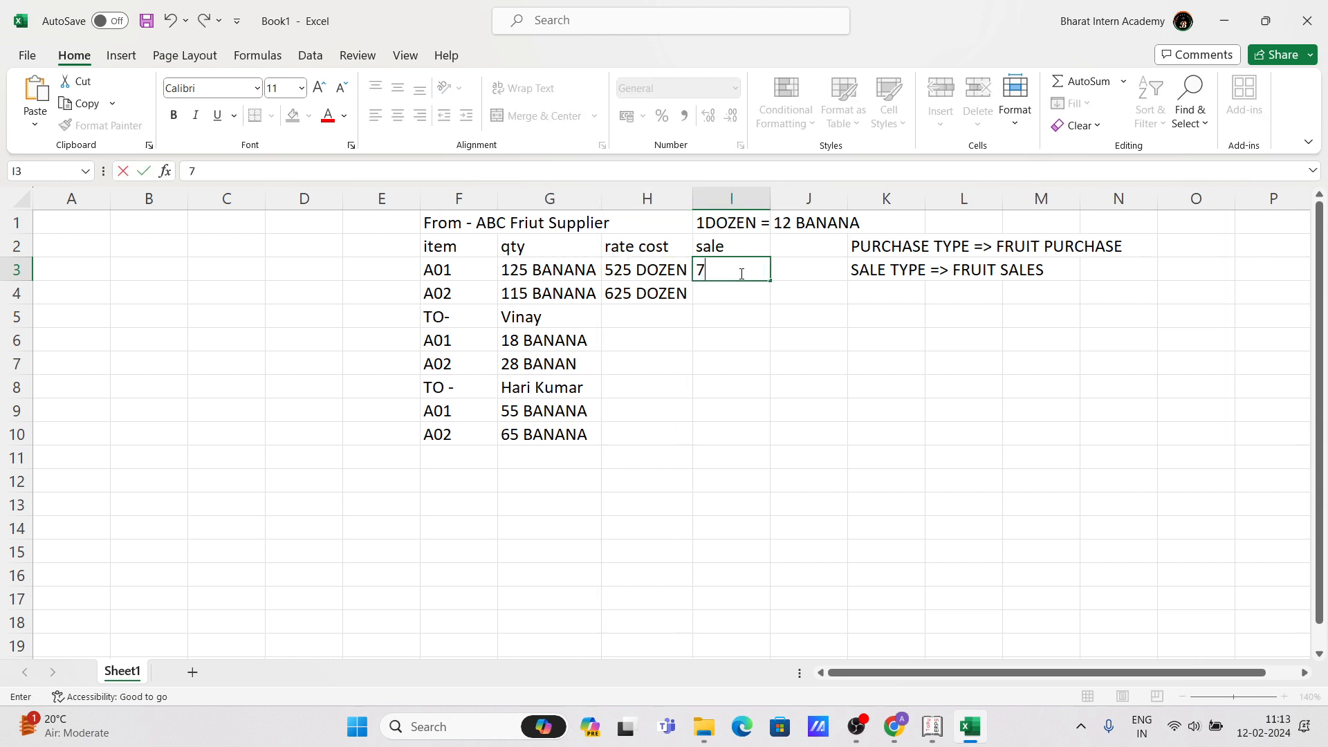
type("00 dozw")
key("BackSpace")
key("BackSpace")
type("zen")
key("Return")
Enter "800 dozen" in I4 as the sale rate of item A02.
type("8")
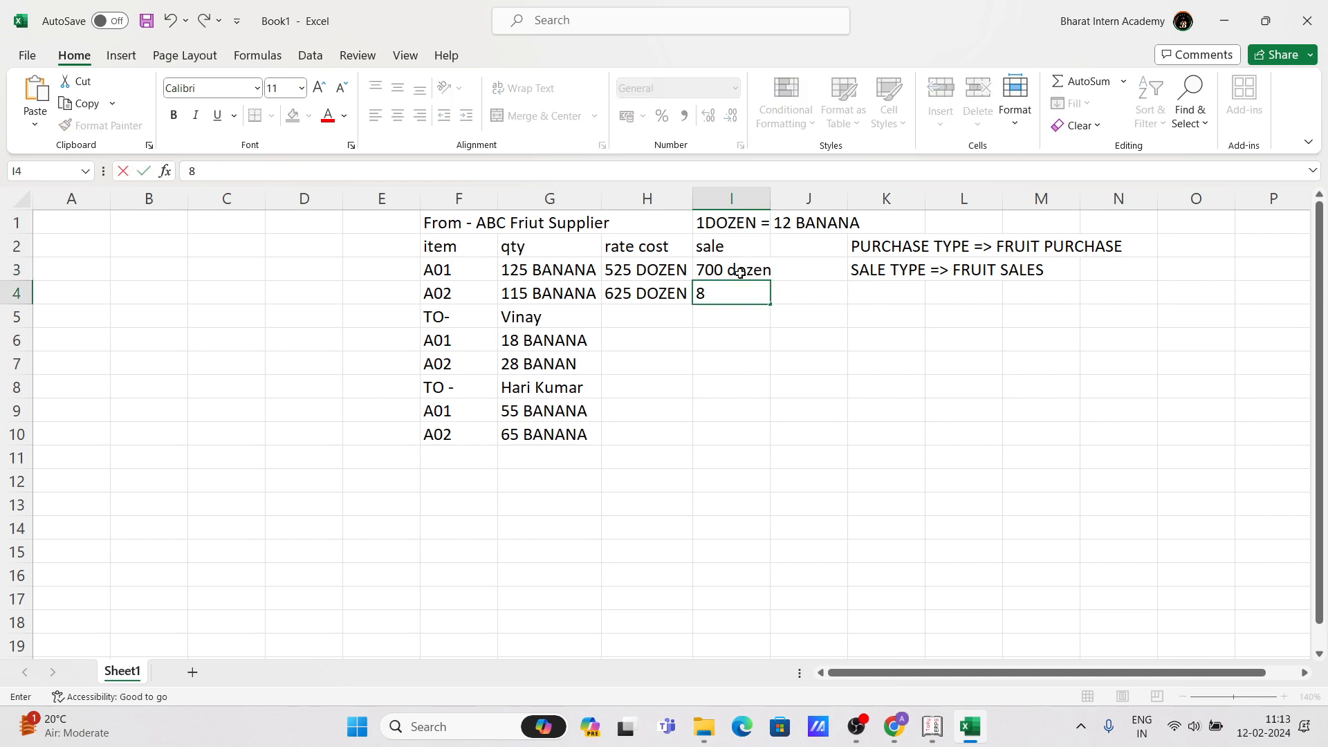
type("00 doxen")
key("BackSpace")
key("BackSpace")
key("BackSpace")
type("zen")
key("Return")
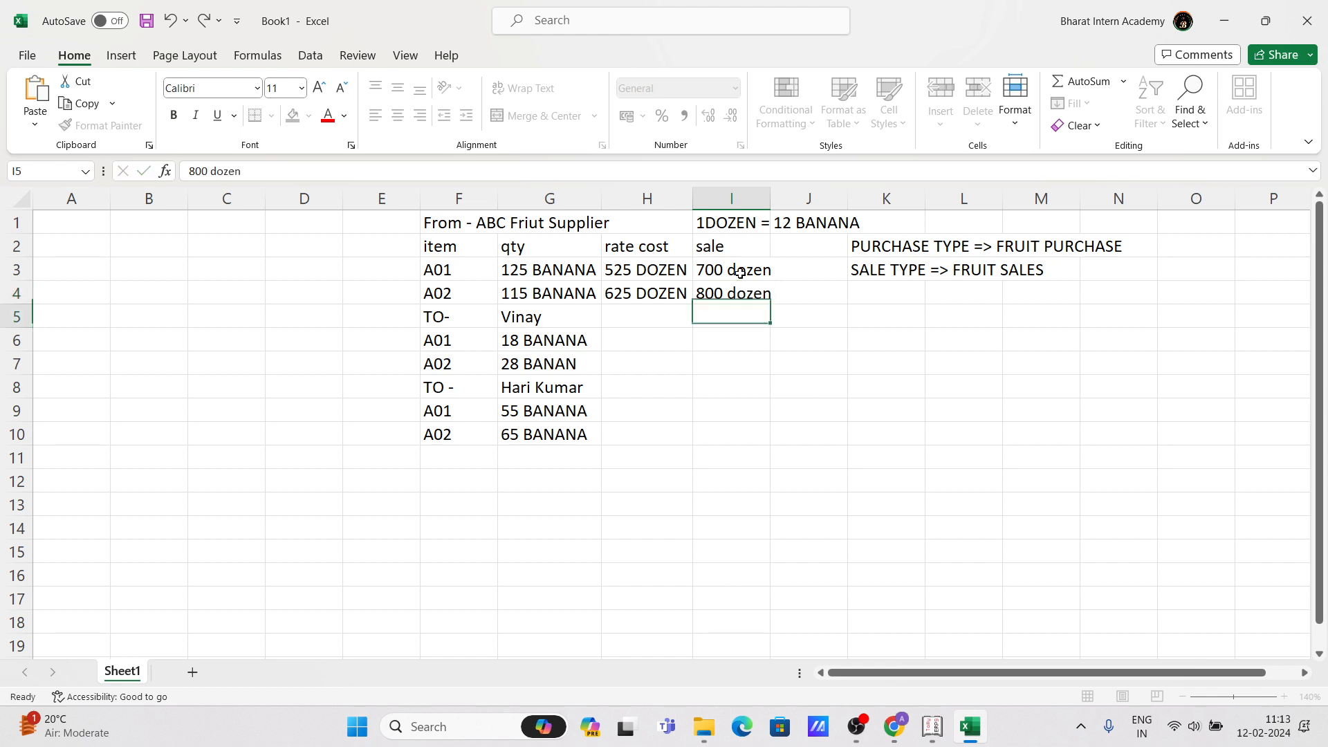
left_click(798, 319)
left_click(661, 294)
key("ctrl+c")
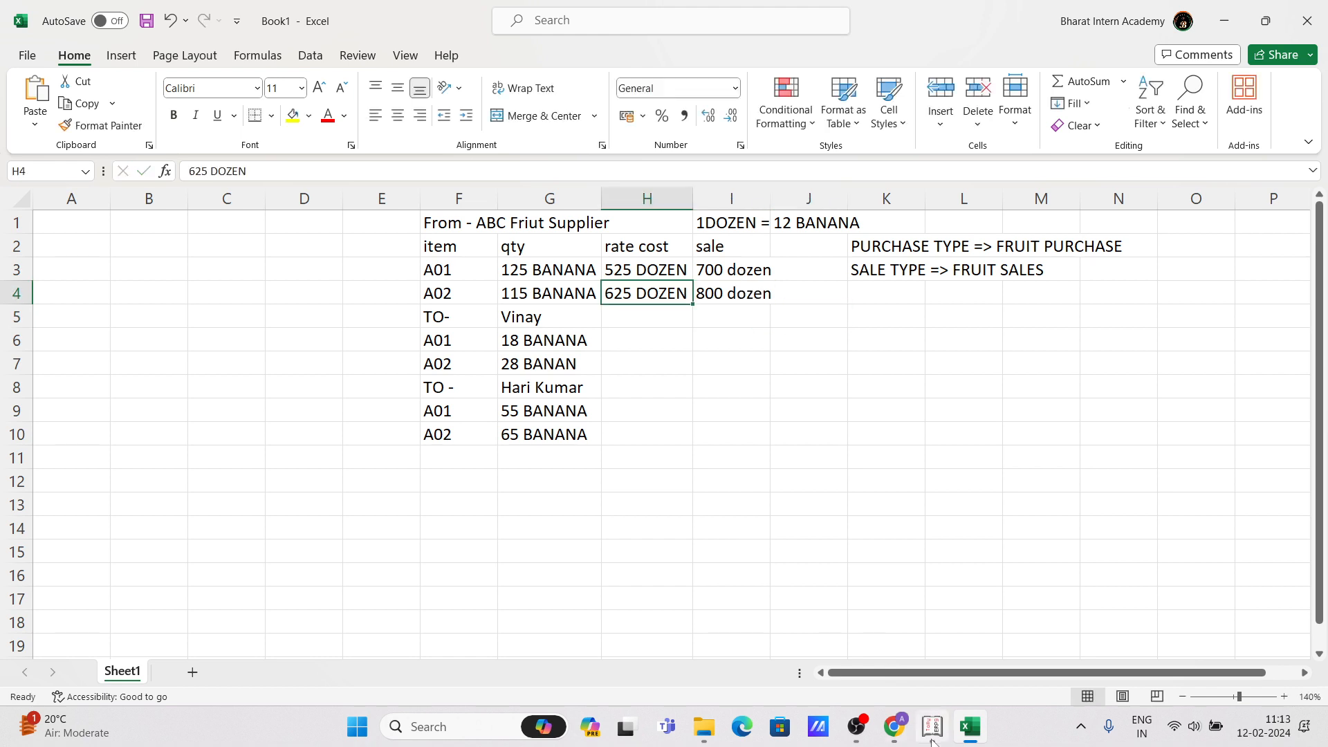
Switch to Tally.ERP 9, set A01's standard selling price to 700 per Dozen from 1-Apr-2023, and save the stock item.
left_click(933, 726)
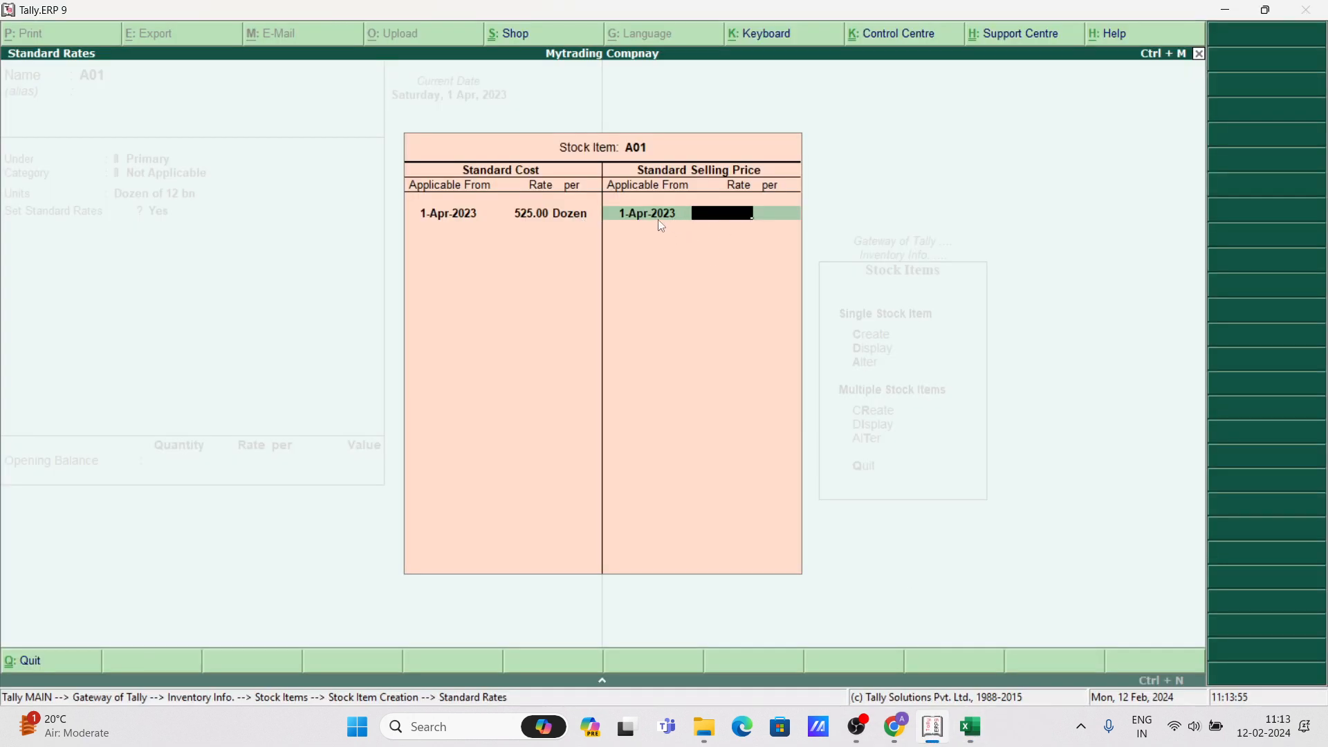
type("700")
key("Return")
key("Return")
key("Return")
key("Return")
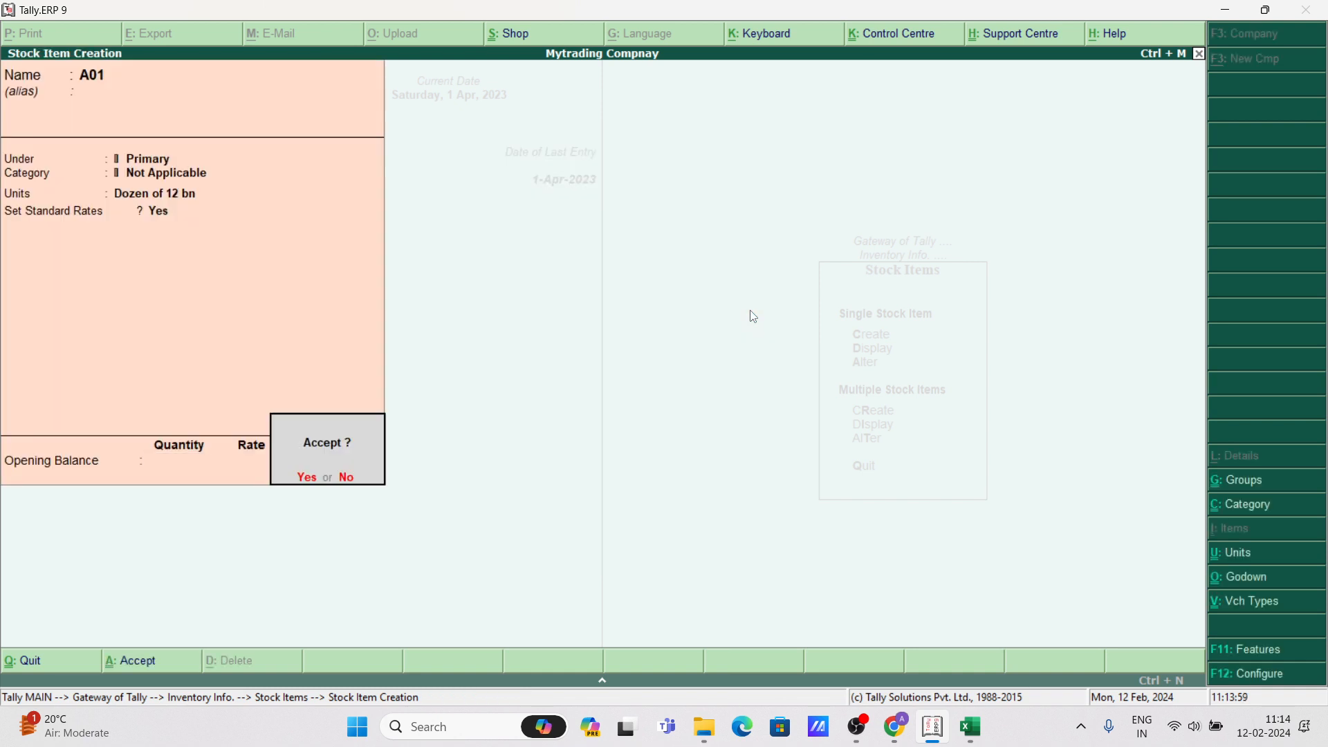
key("Return")
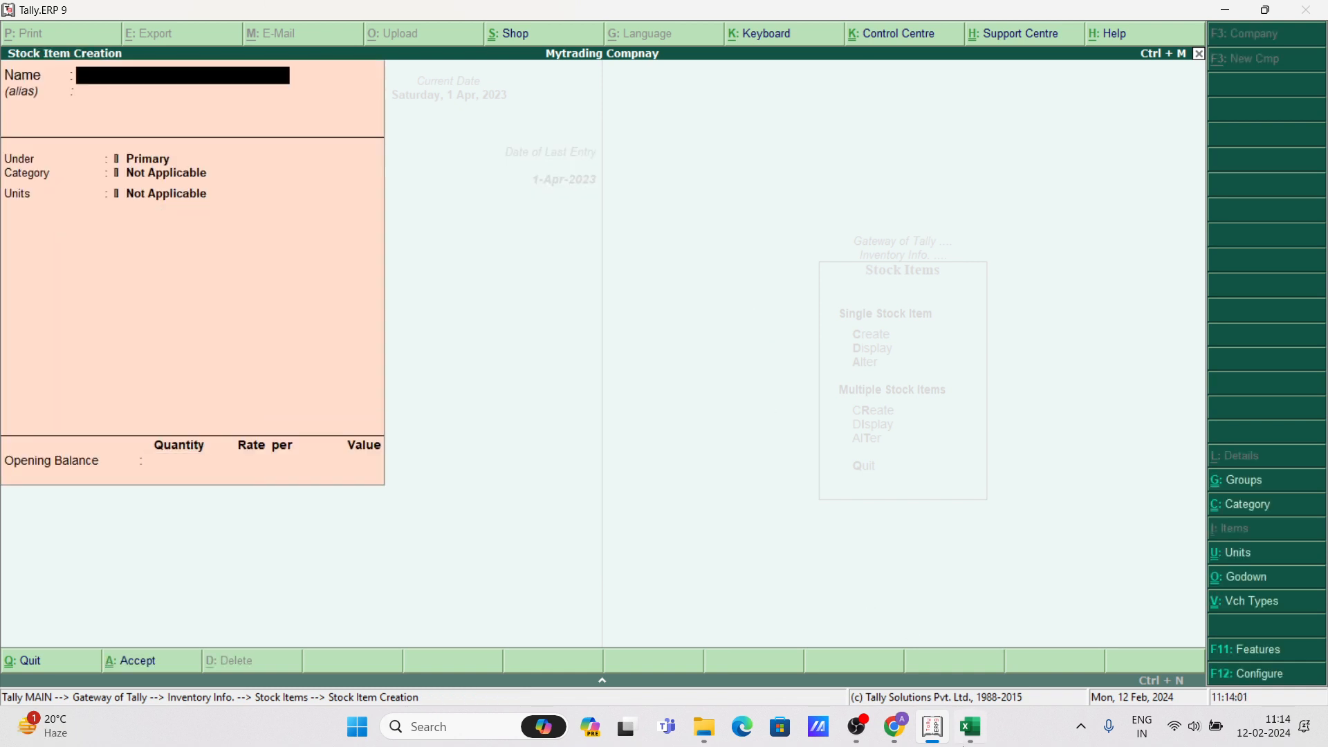
Check the Excel worksheet, then start a new Tally.ERP 9 stock item named "A02" under Primary with category Not Applicable.
left_click(972, 727)
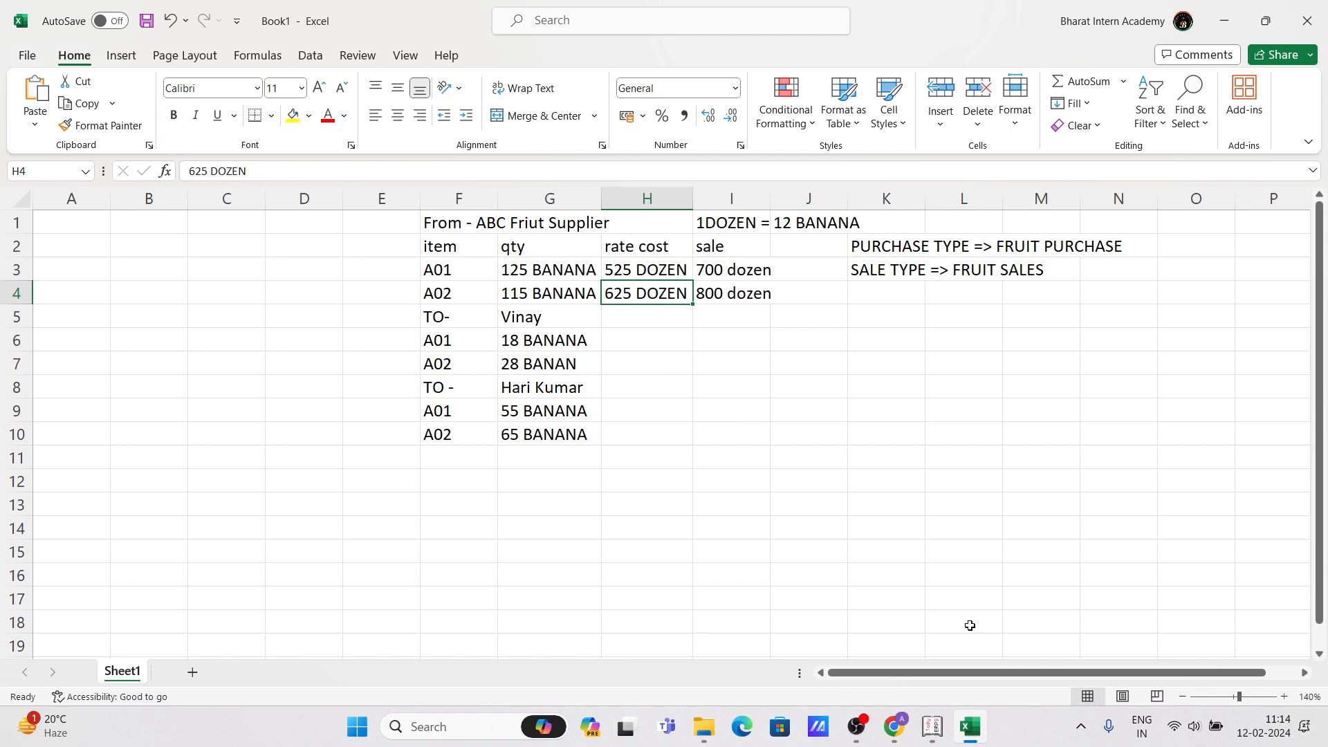
left_click(971, 731)
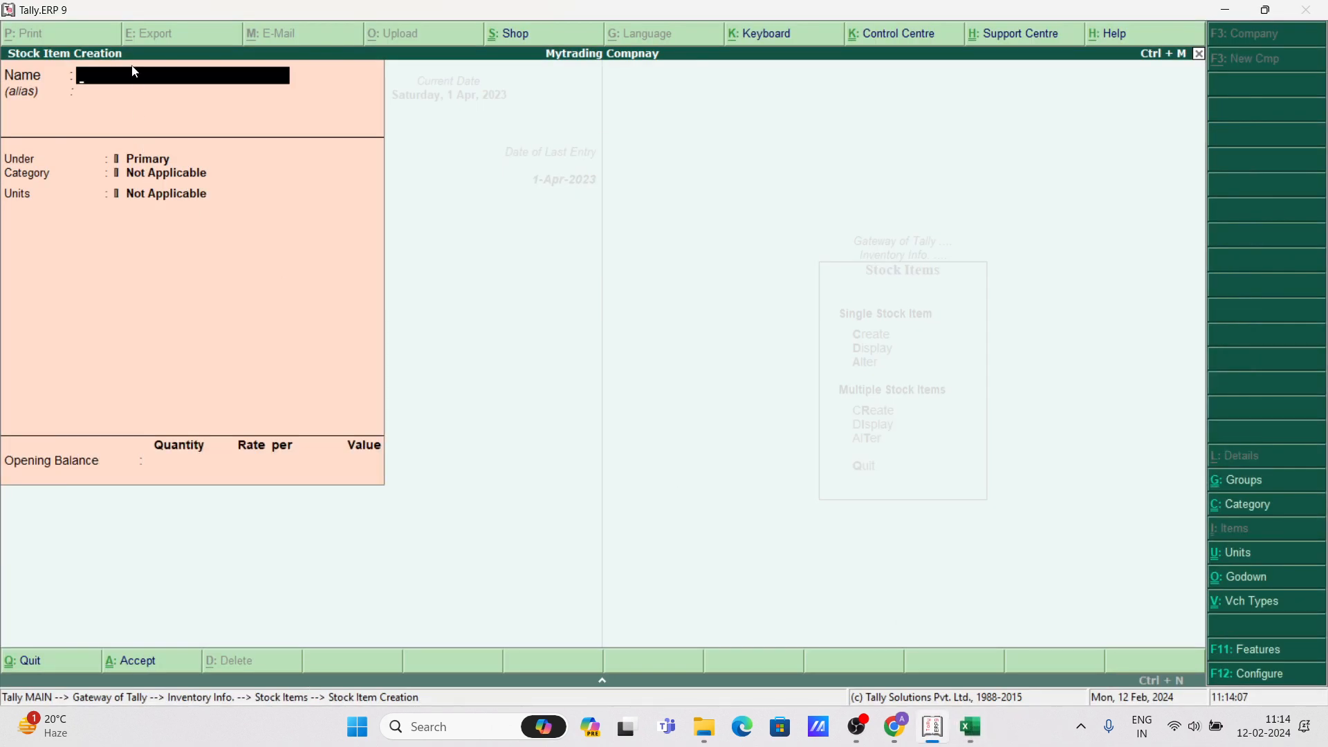
type("A02")
key("Return")
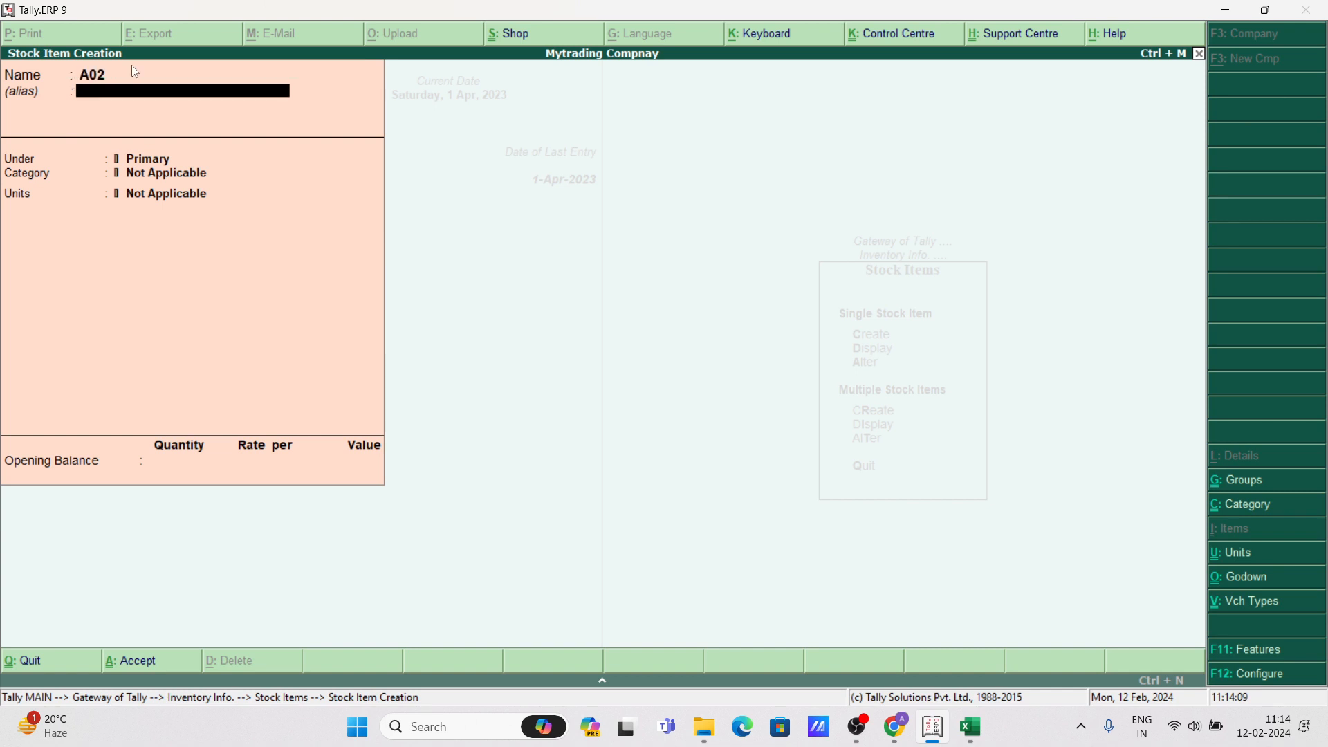
key("Return")
key("Return")
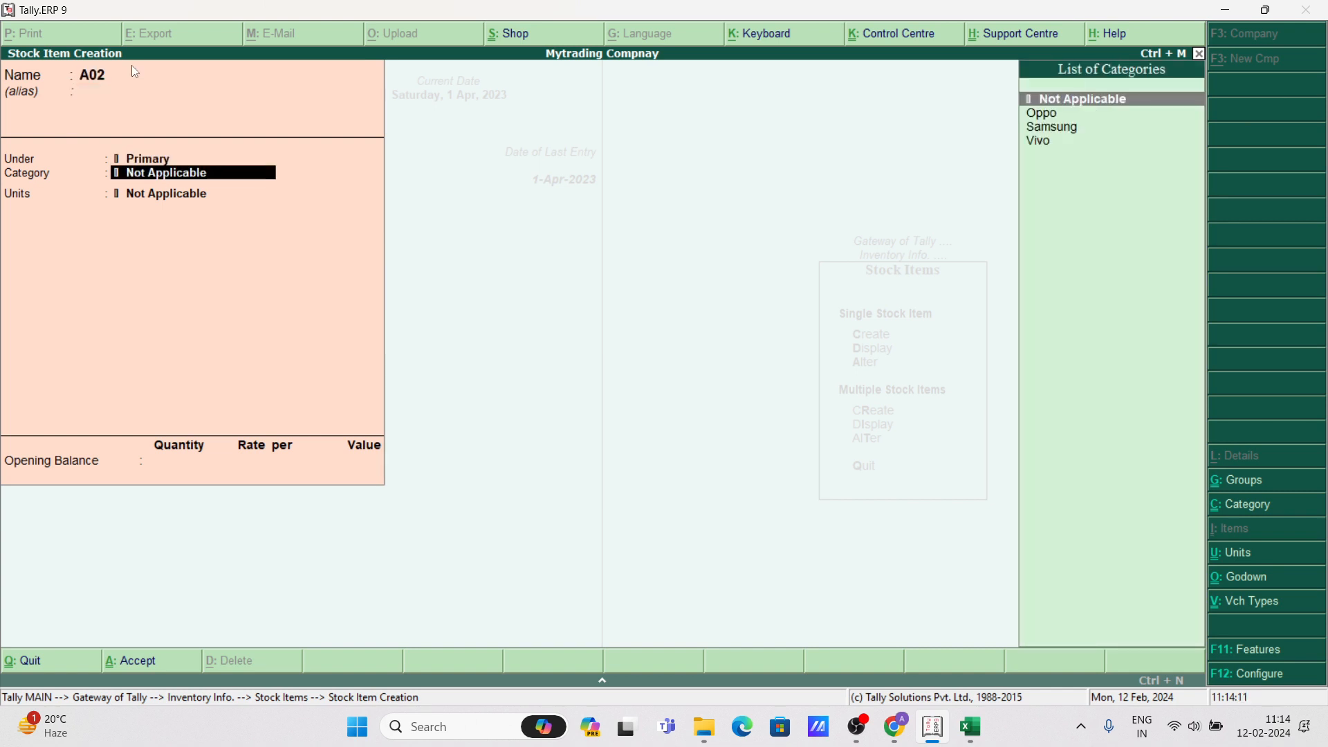
key("Return")
Assign the compound unit "Dozen of 12 bn" to stock item A02 and set its standard rates option to Yes.
key("Down")
key("Down")
key("Down")
key("Down")
key("Down")
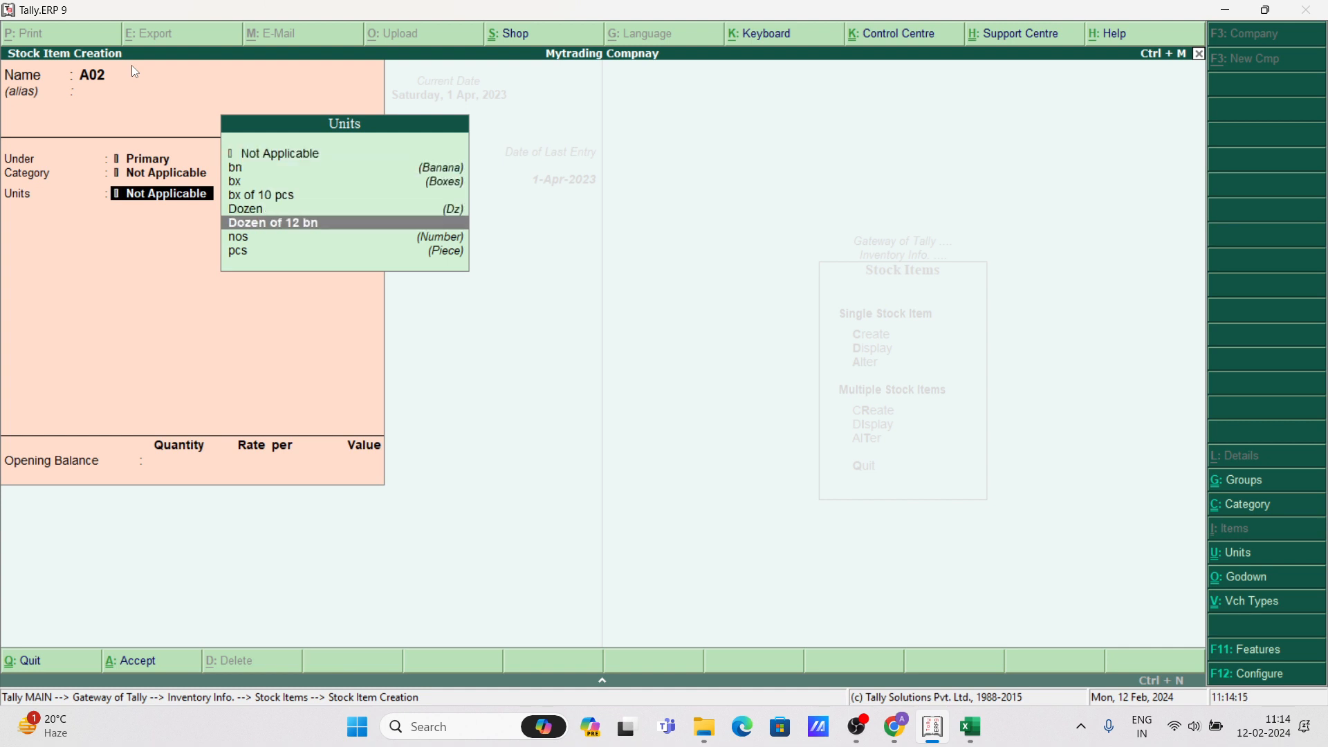
key("Return")
key("y")
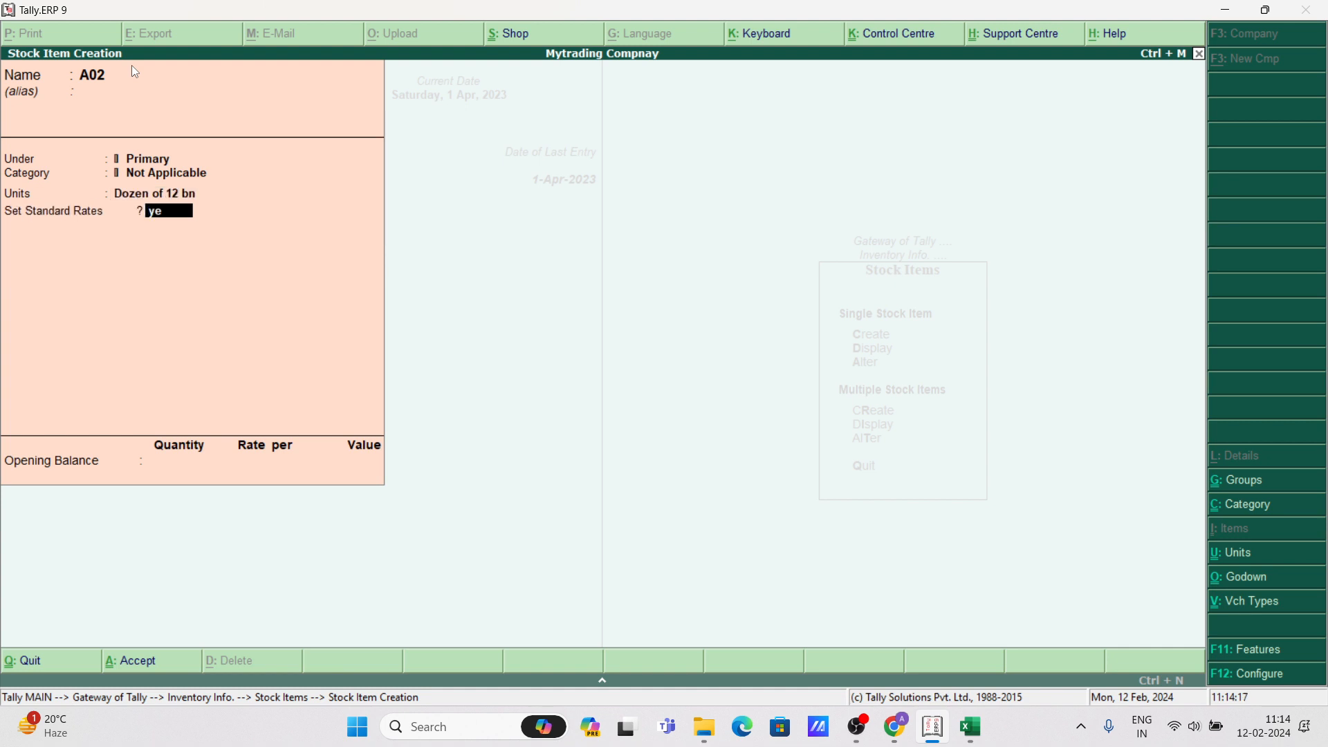
key("Return")
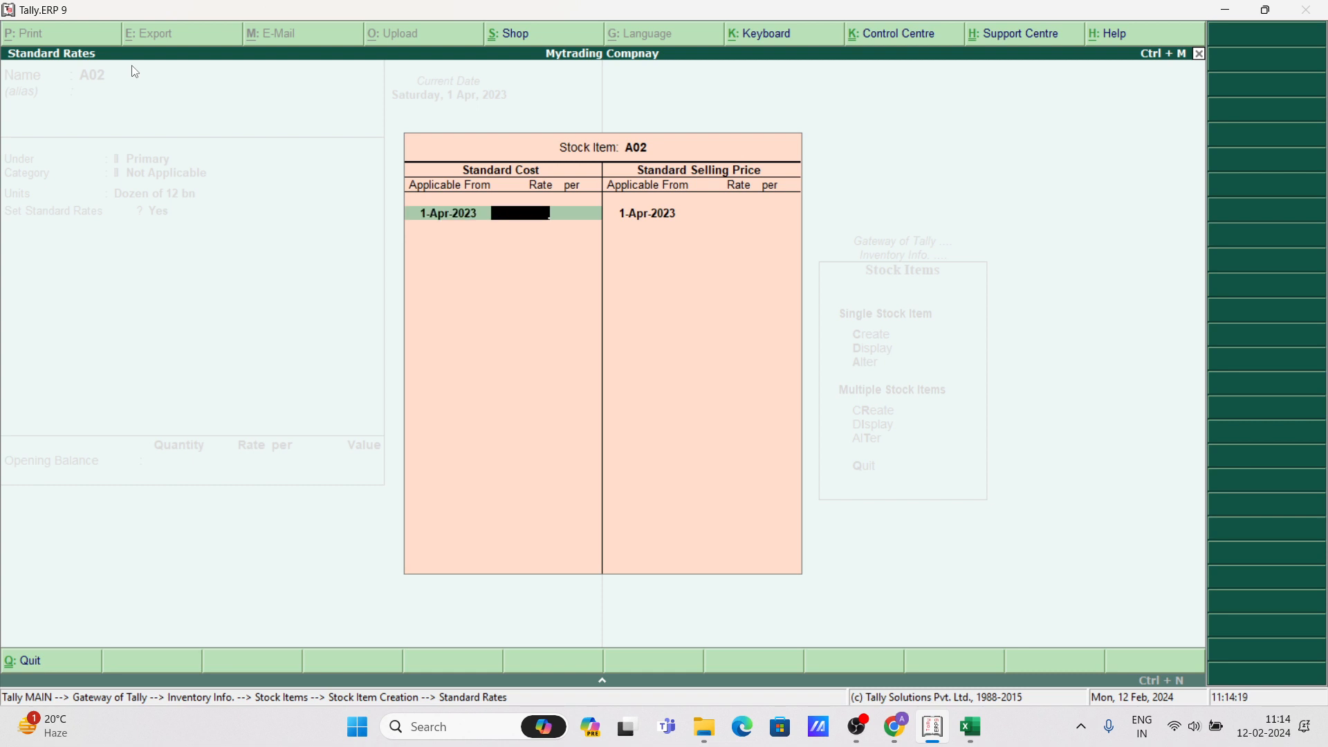
Enter a standard cost of 625 per Dozen from 1-Apr-2023 for A02.
type("625")
key("Return")
key("Return")
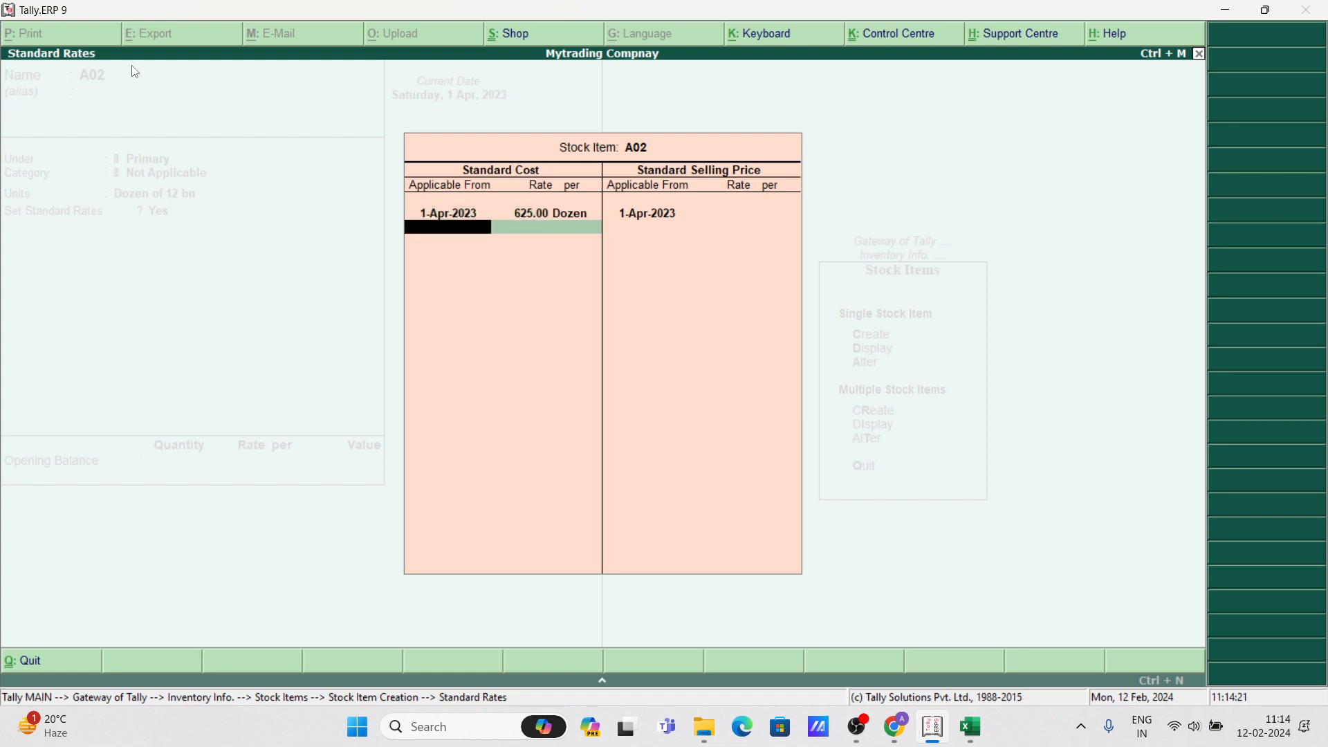
key("Return")
Set A02's standard selling price to 800 per Dozen from 1-Apr-2023 and save the stock item.
type("800")
key("Return")
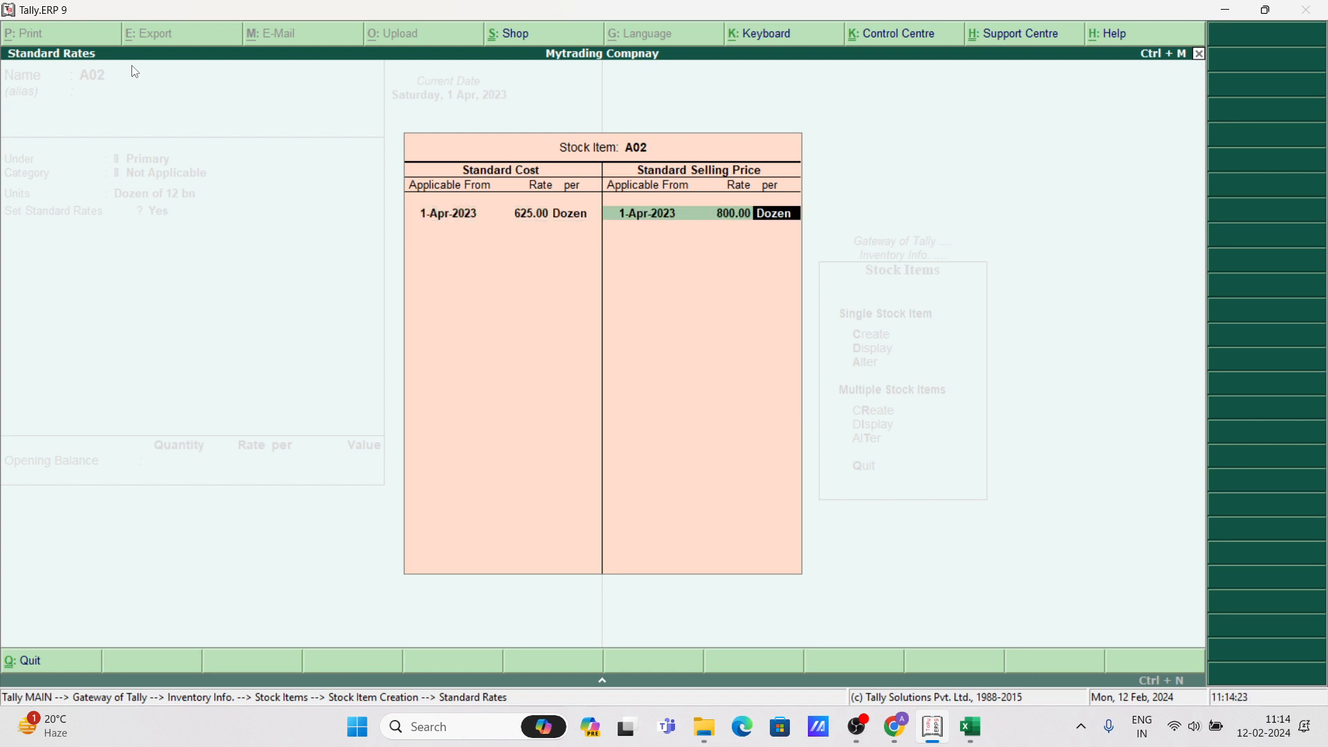
key("Return")
key("Return")
key("Return")
key("Return")
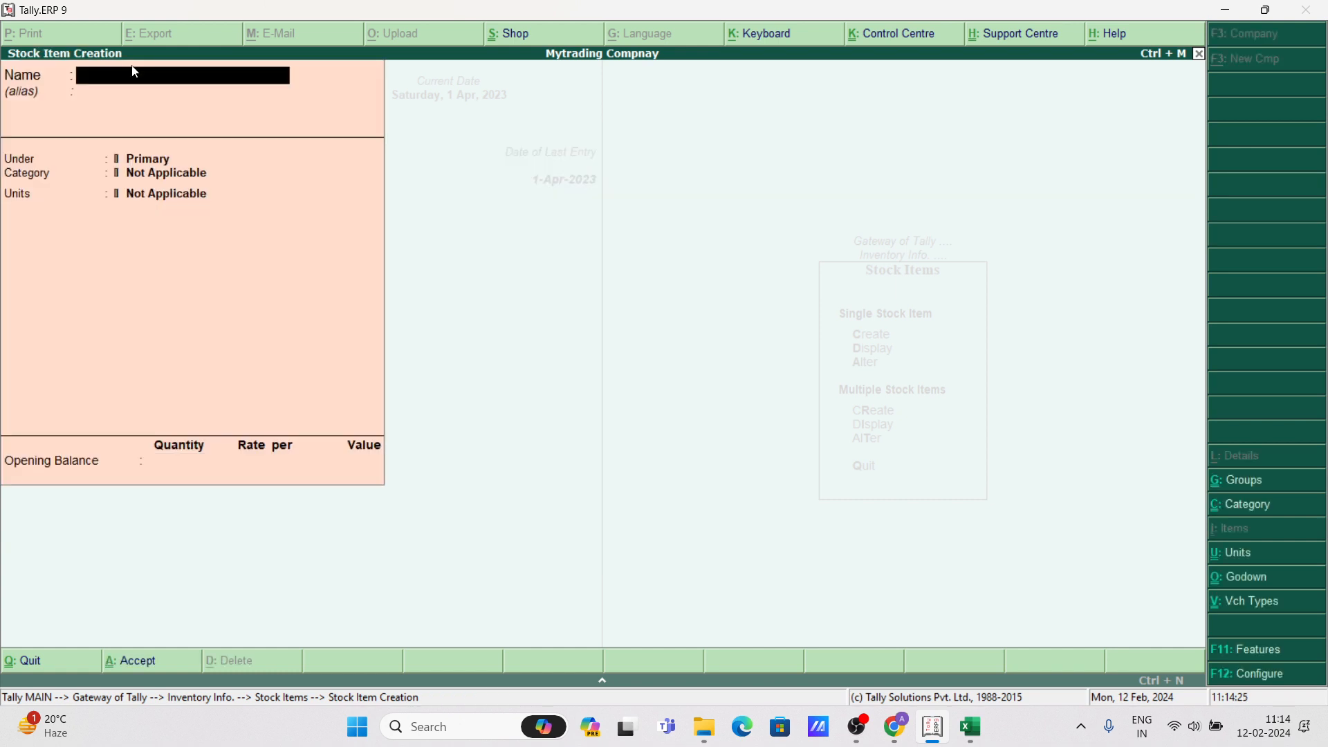
Leave stock item creation, return to the Gateway of Tally, and start a new purchase voucher.
key("Escape")
key("Escape")
key("Escape")
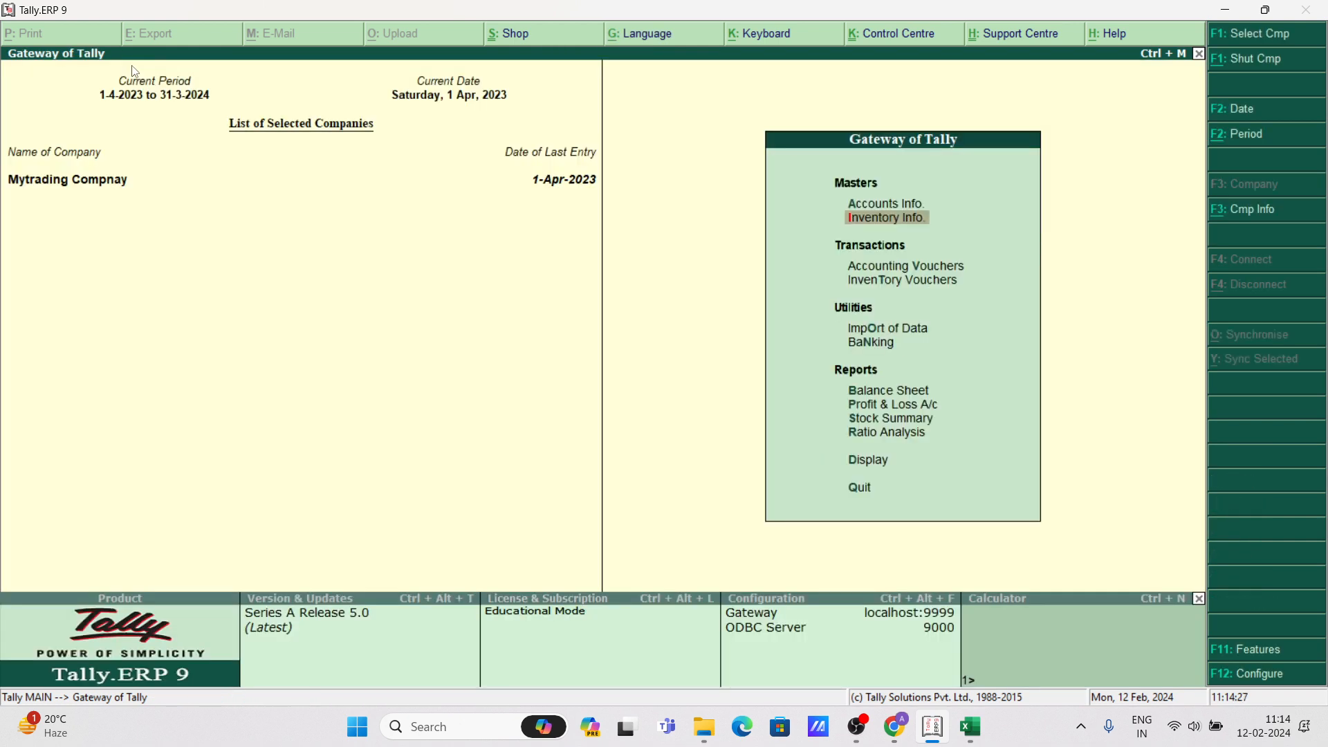
key("Down")
key("Return")
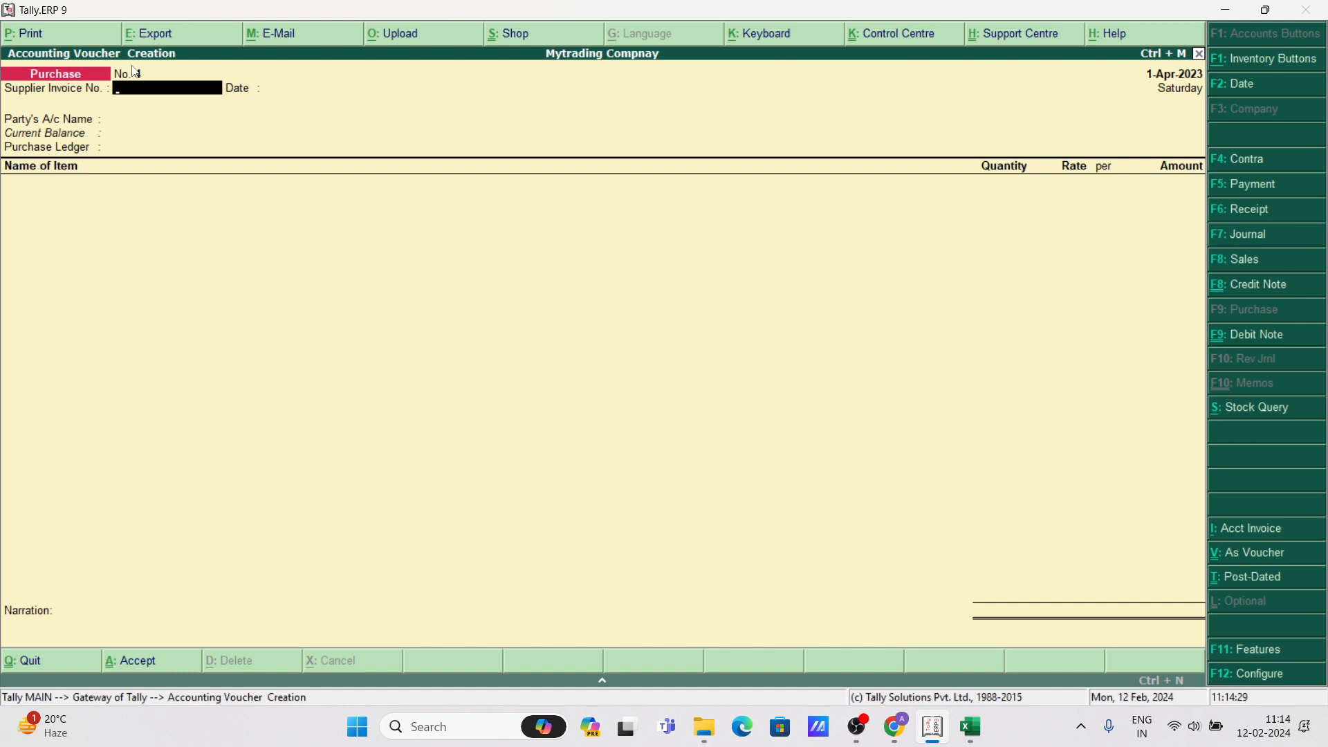
Leave the supplier invoice details blank, choose Abc Fruit Supplier as the party account, and set the purchase ledger to Fruit Purchase.
key("Return")
key("Return")
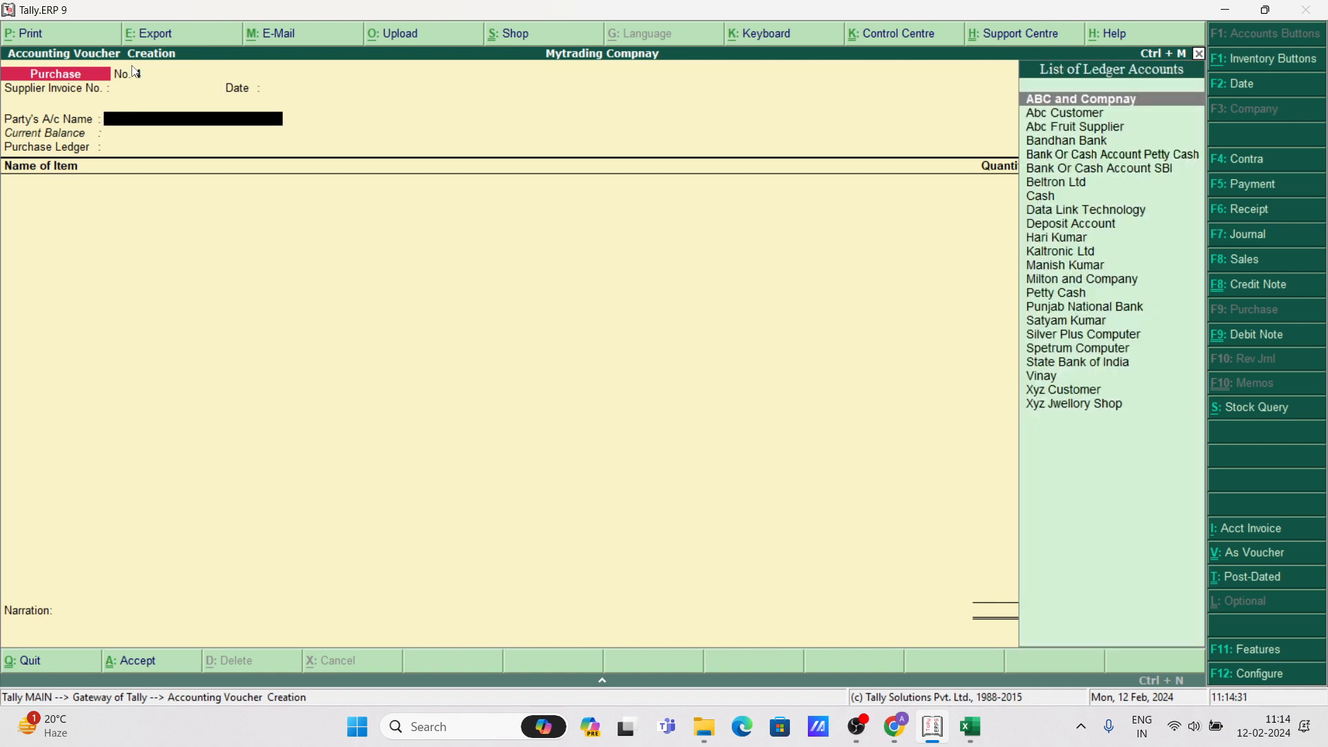
key("Down")
key("Down")
key("Return")
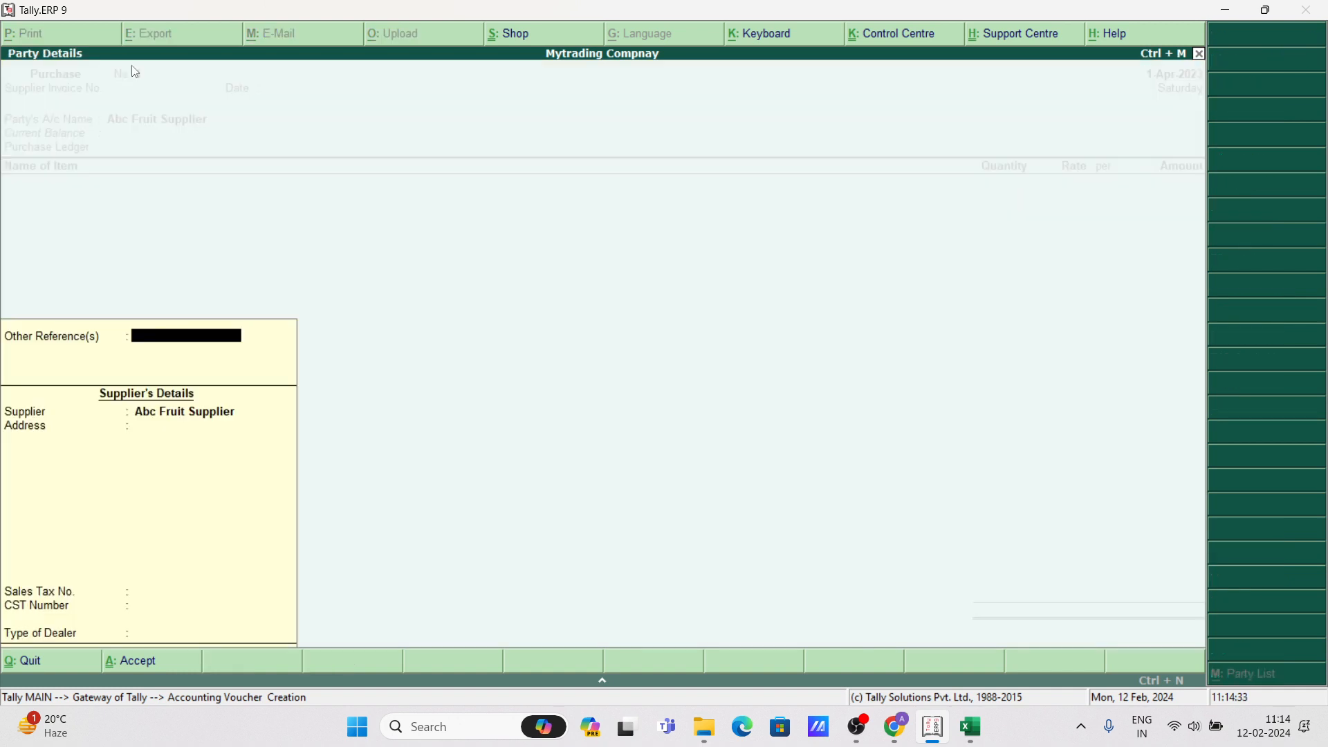
key("Return")
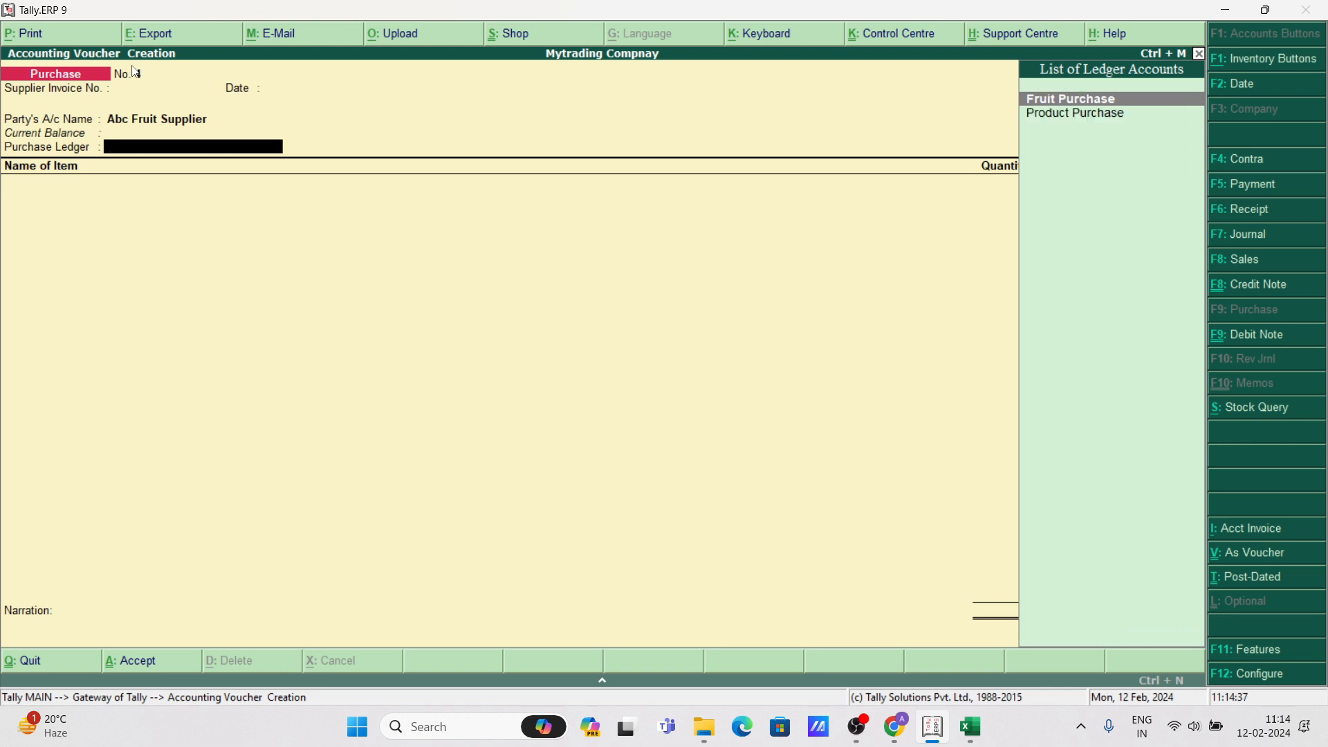
key("Return")
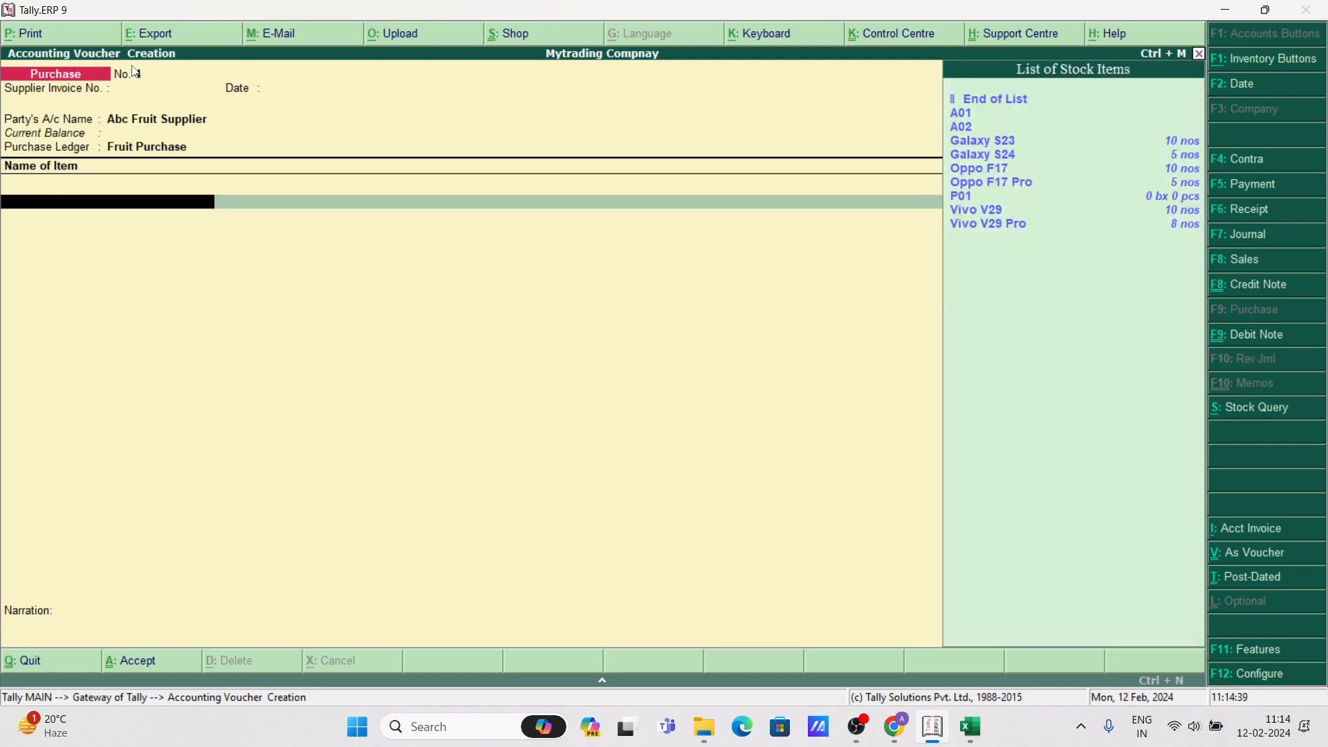
Add stock item A01 to the purchase voucher at Main Location and look up its quantity in the Excel worksheet.
key("Down")
key("Return")
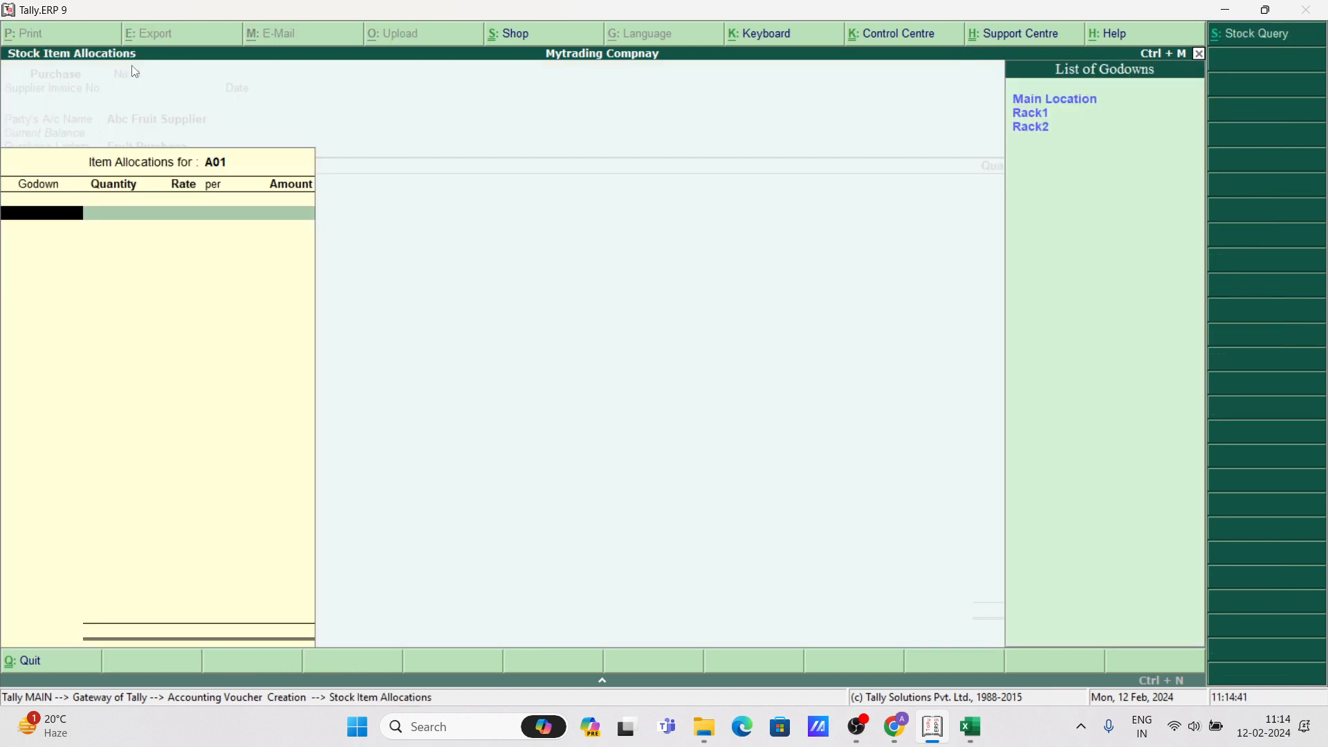
key("Return")
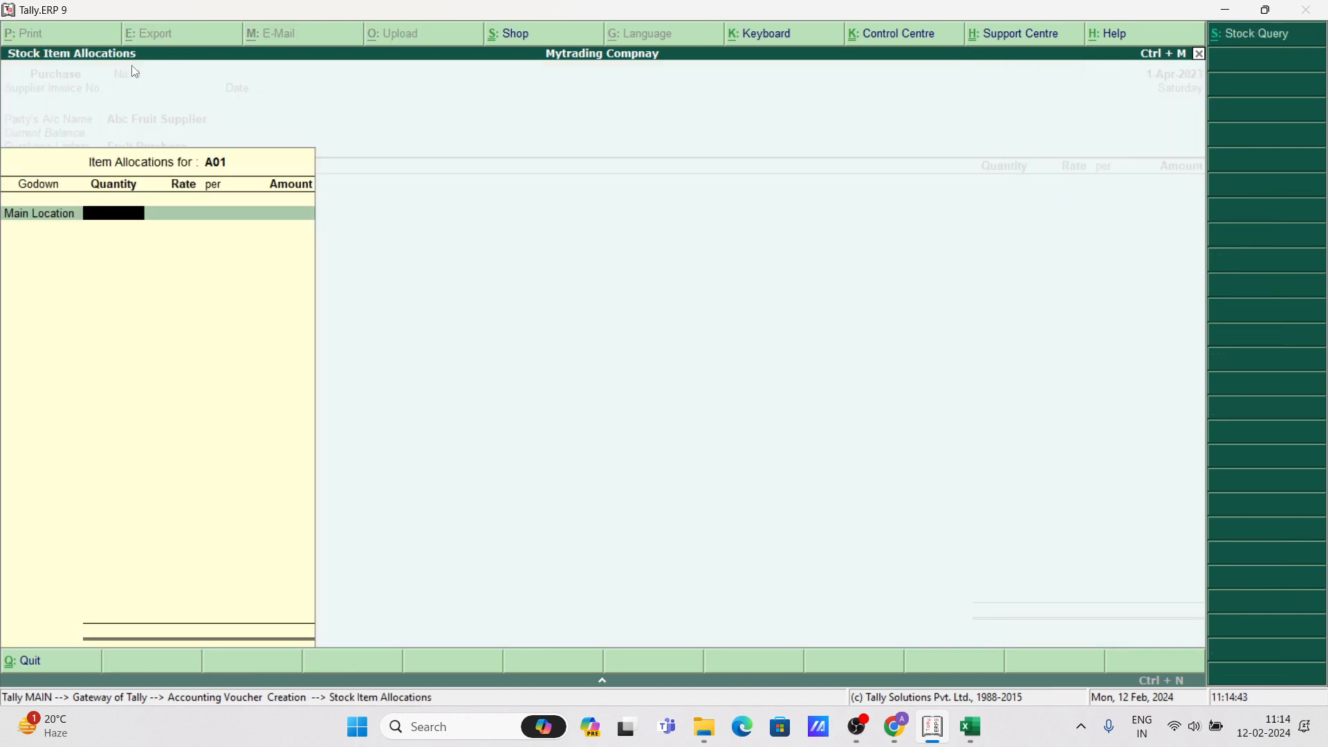
left_click(972, 726)
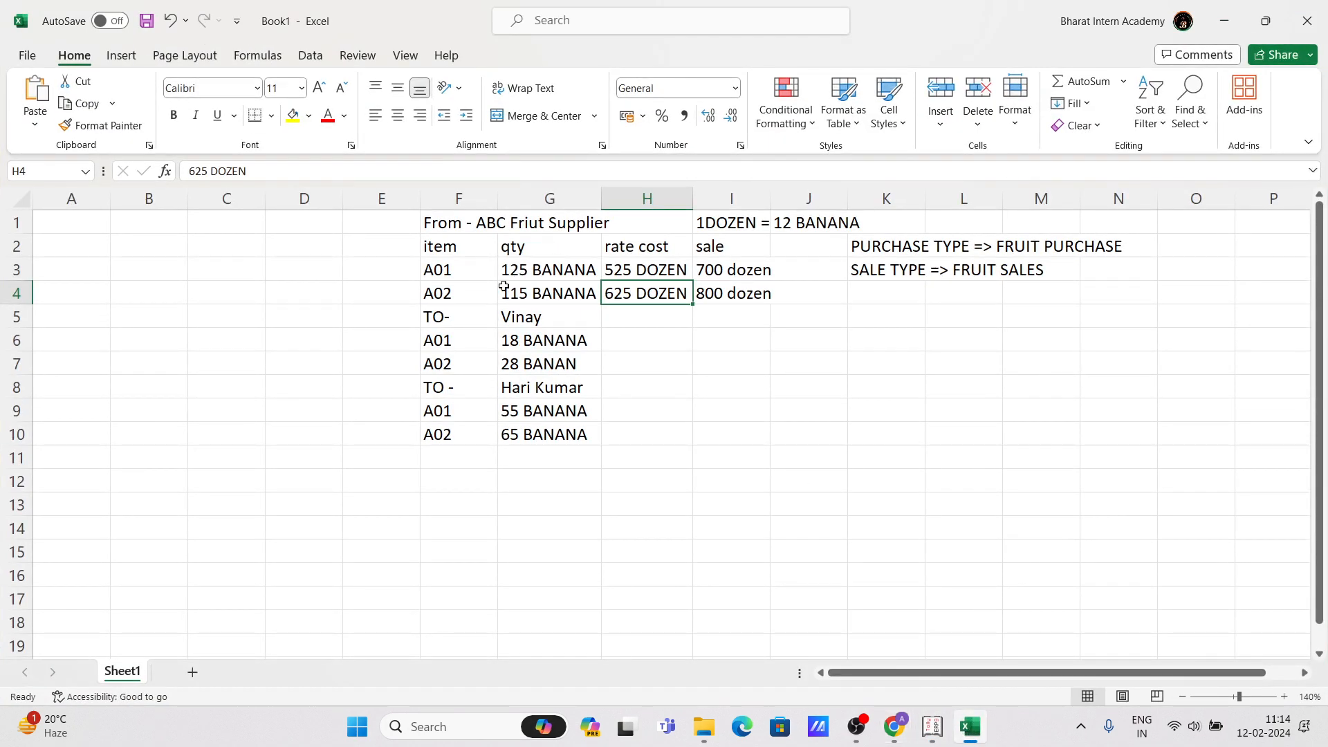
left_click(932, 727)
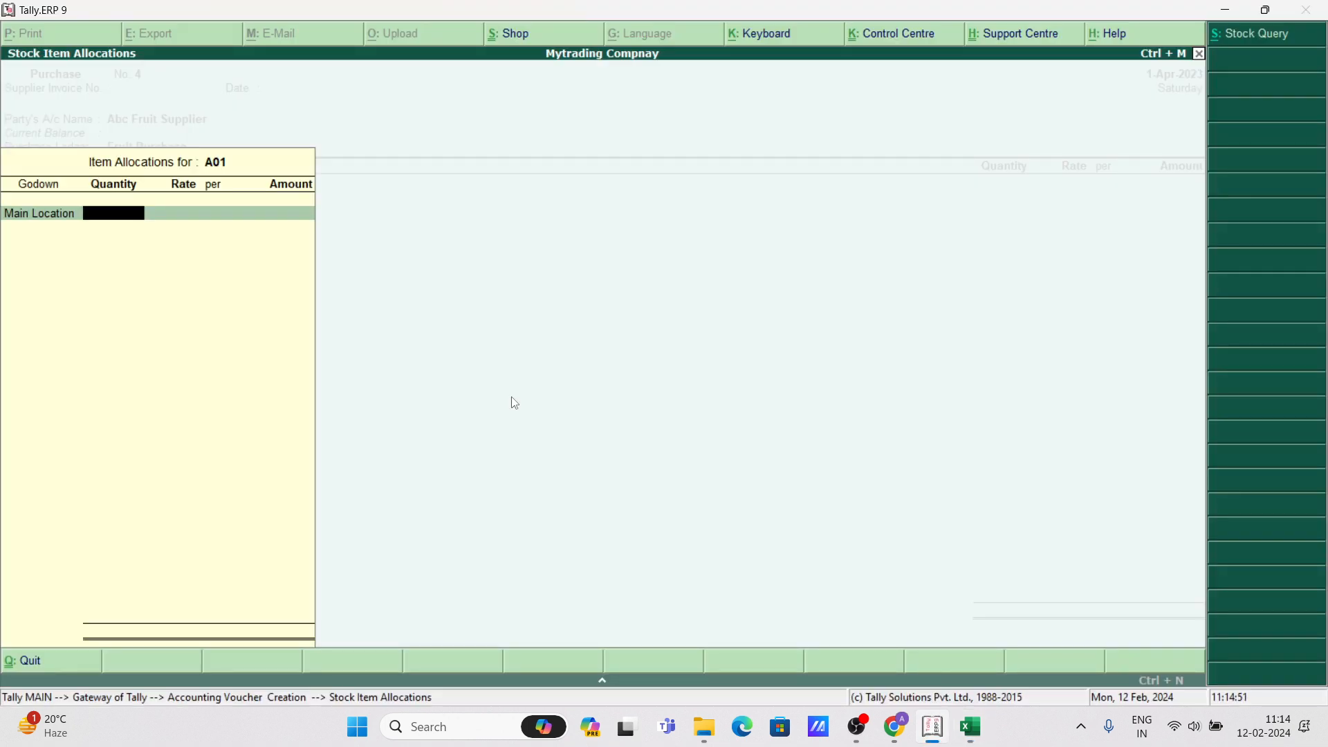
Enter a quantity of 125 bananas for A01, keep the rate of 525 per Dozen, and complete its allocation.
type("125")
type(" nos")
key("Return")
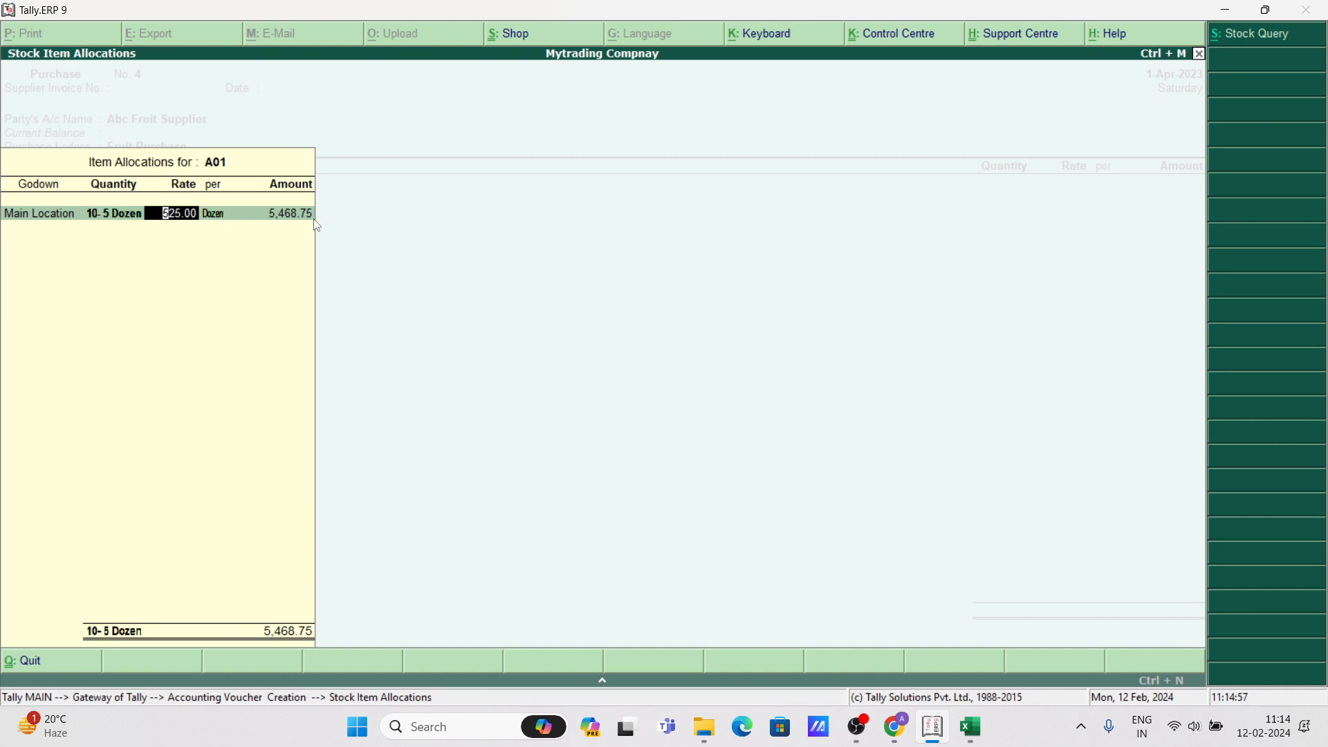
key("Return")
key("Return")
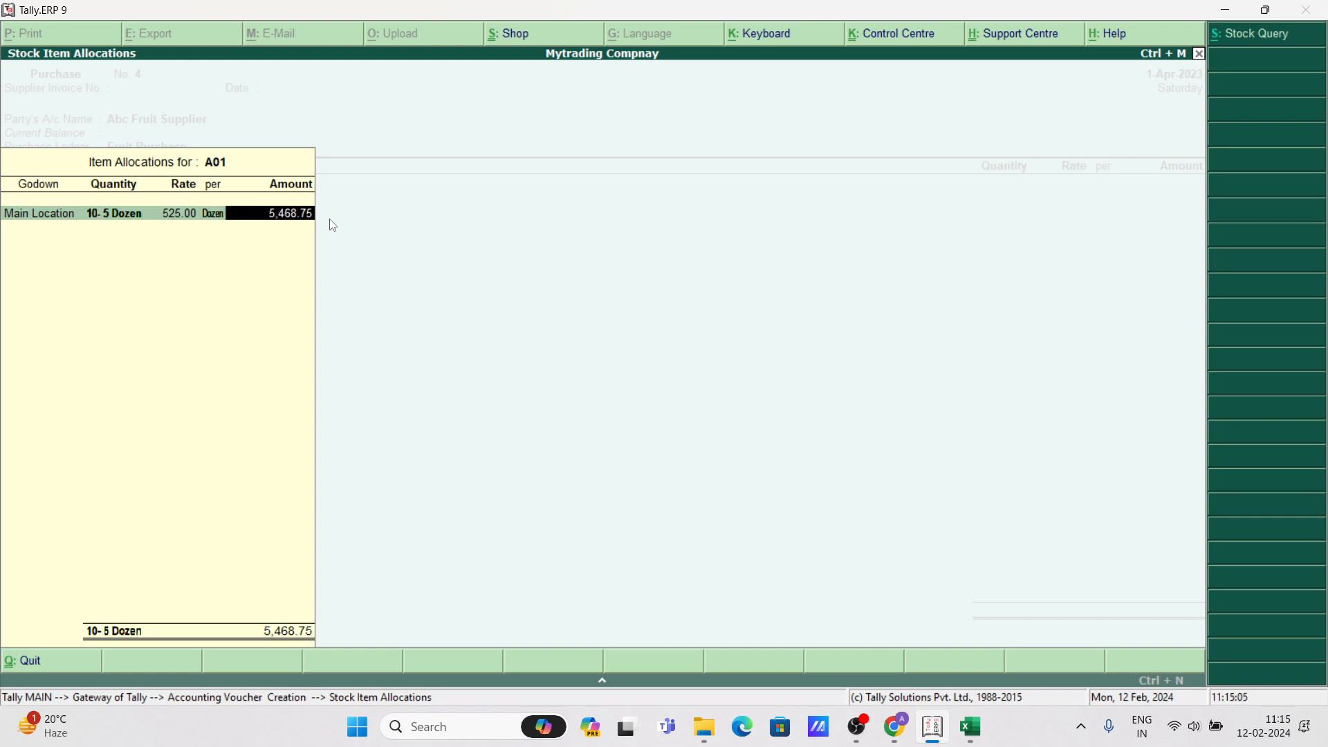
key("Return")
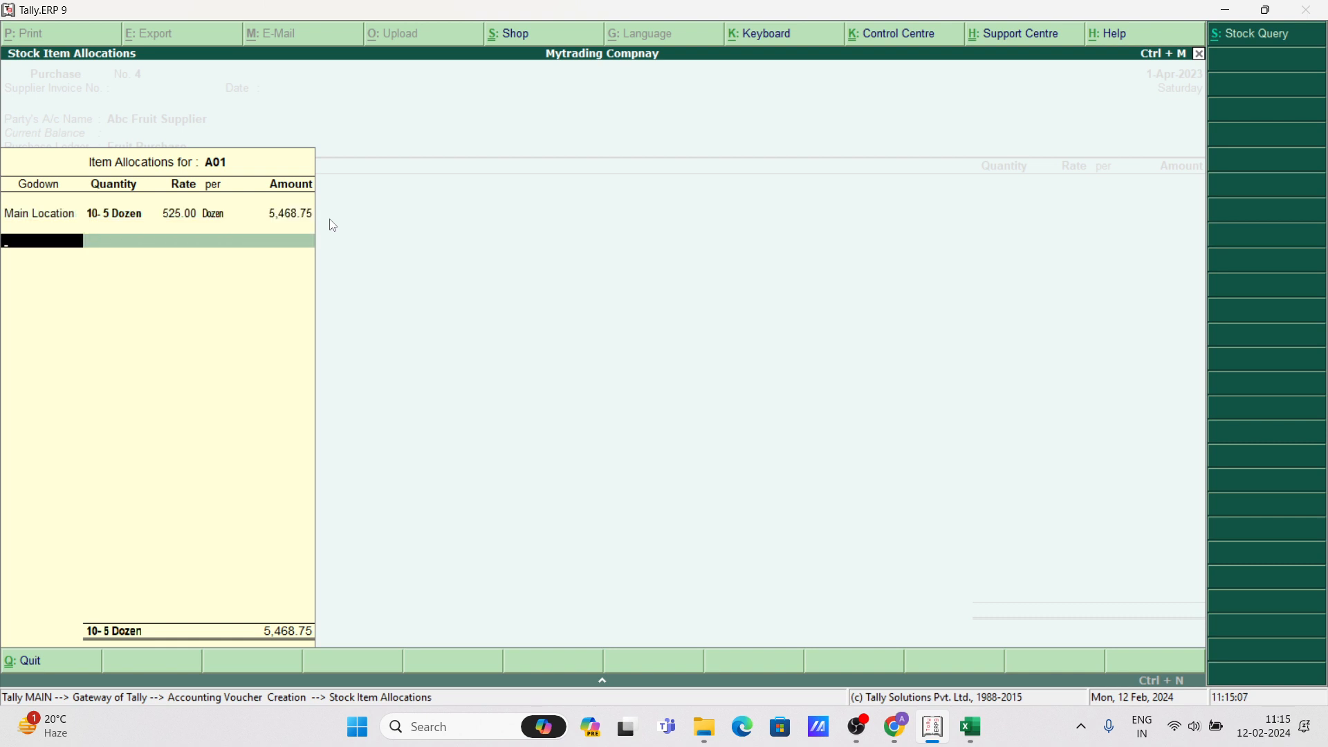
key("Return")
key("Return")
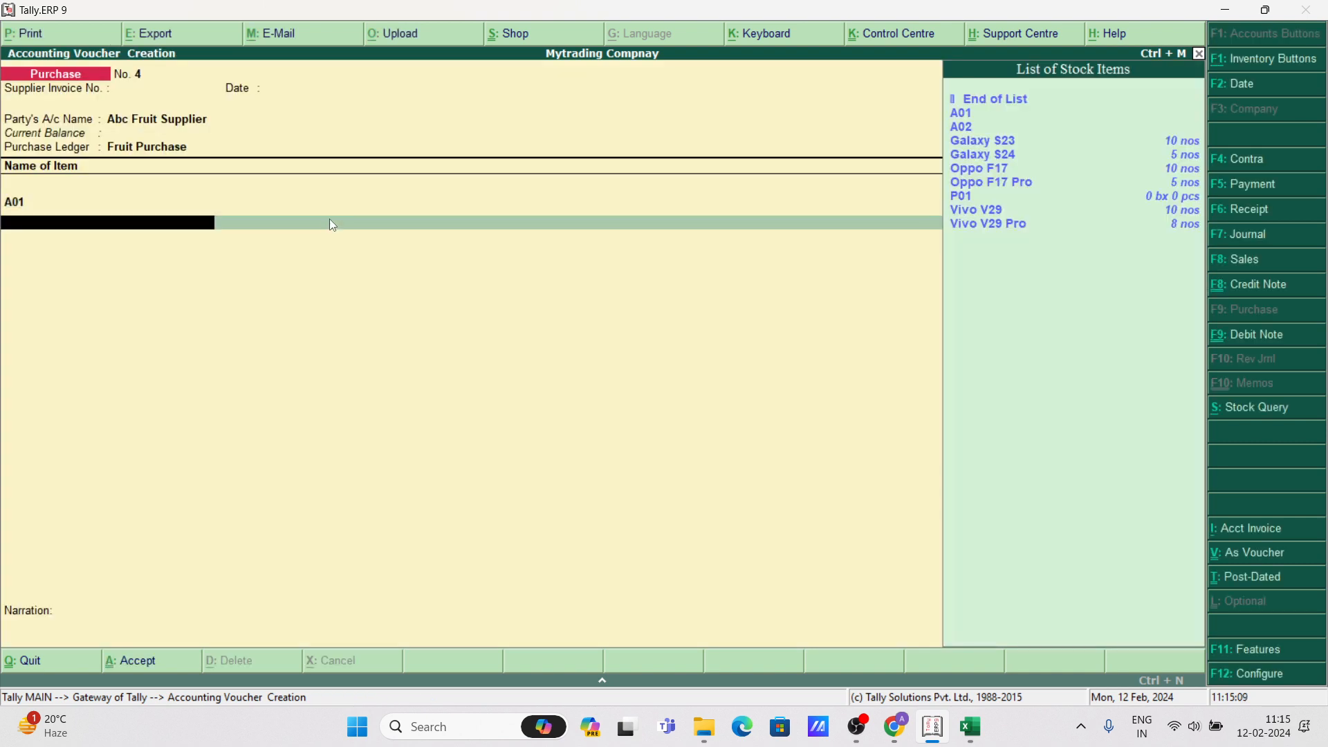
Add stock item A02 to the purchase voucher at Main Location and look up its quantity in the Excel worksheet.
key("Down")
key("Down")
key("Down")
key("Return")
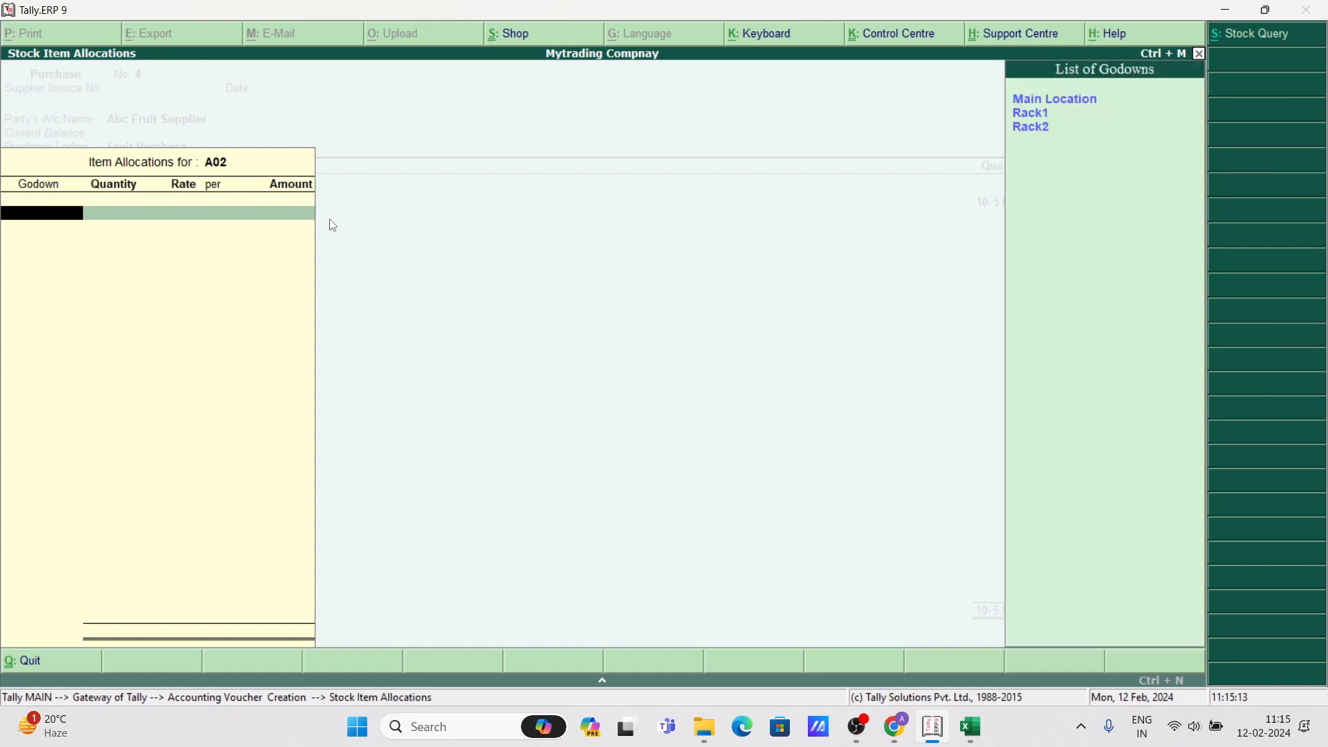
key("Return")
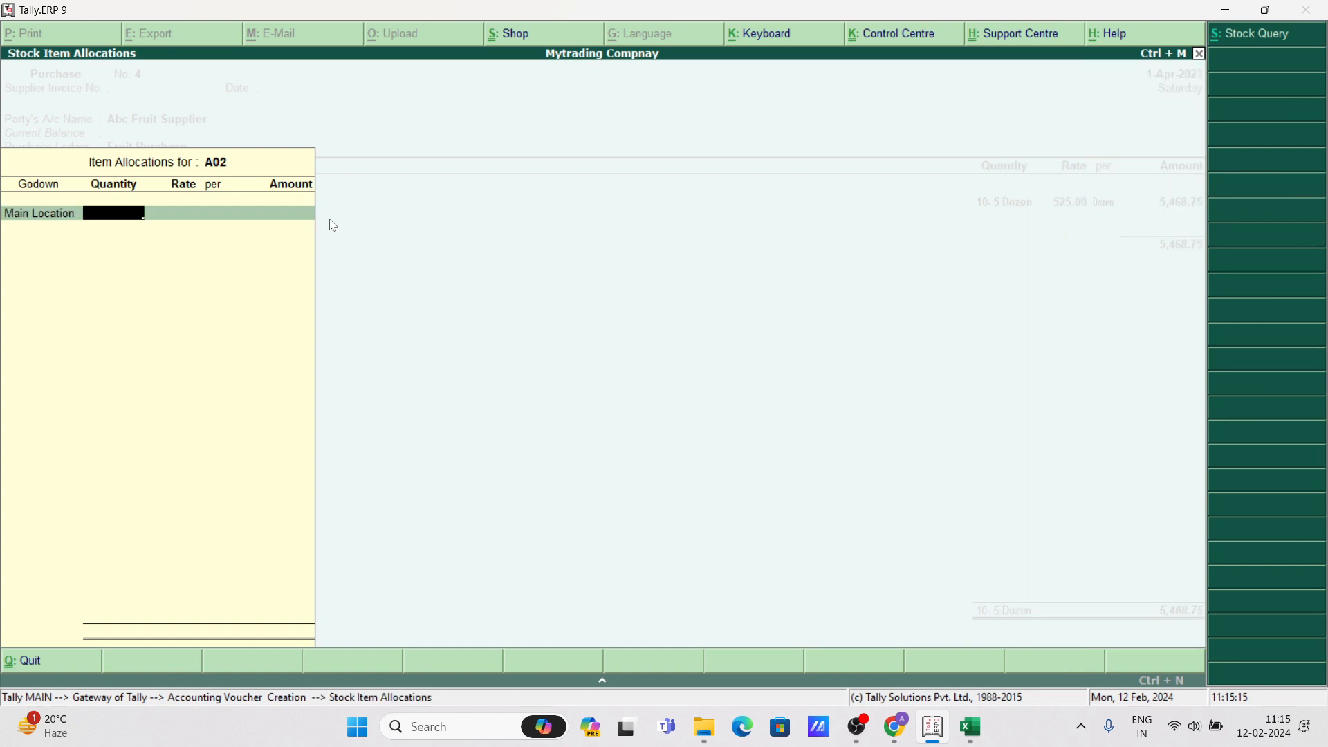
left_click(970, 726)
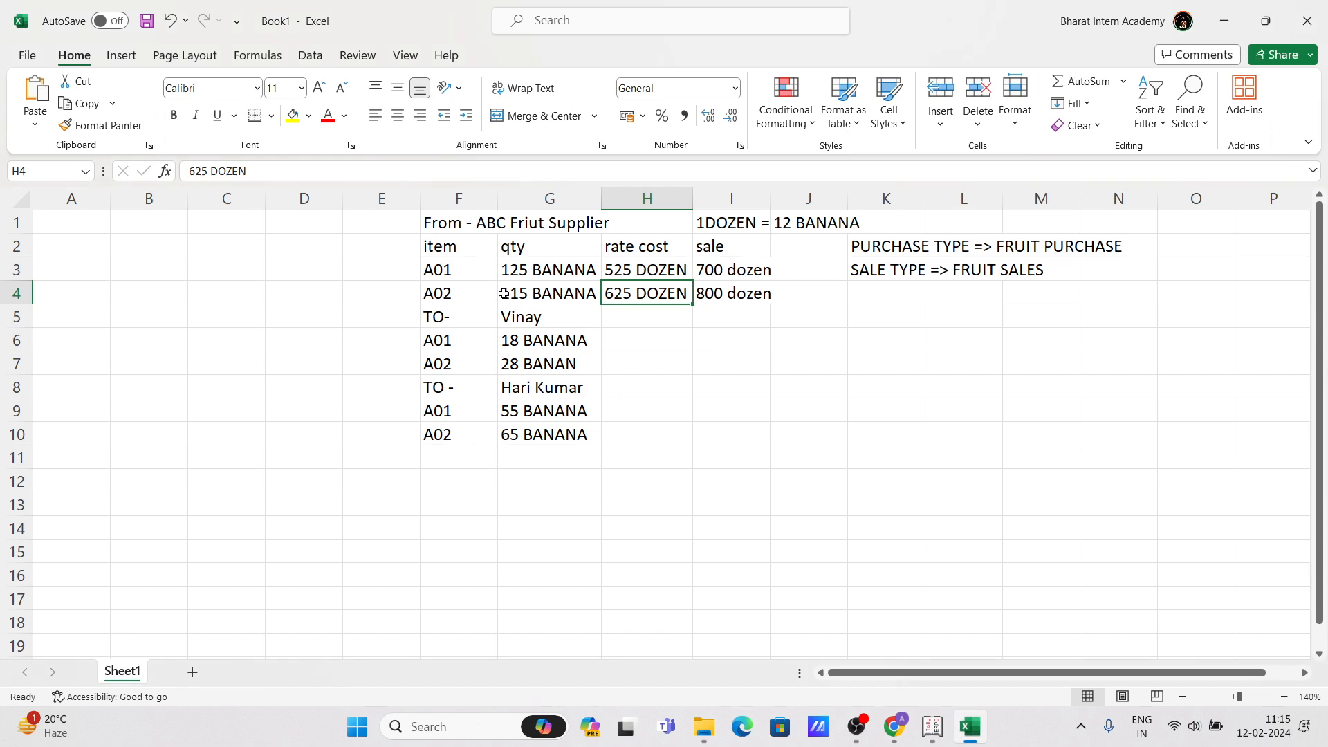
left_click(933, 728)
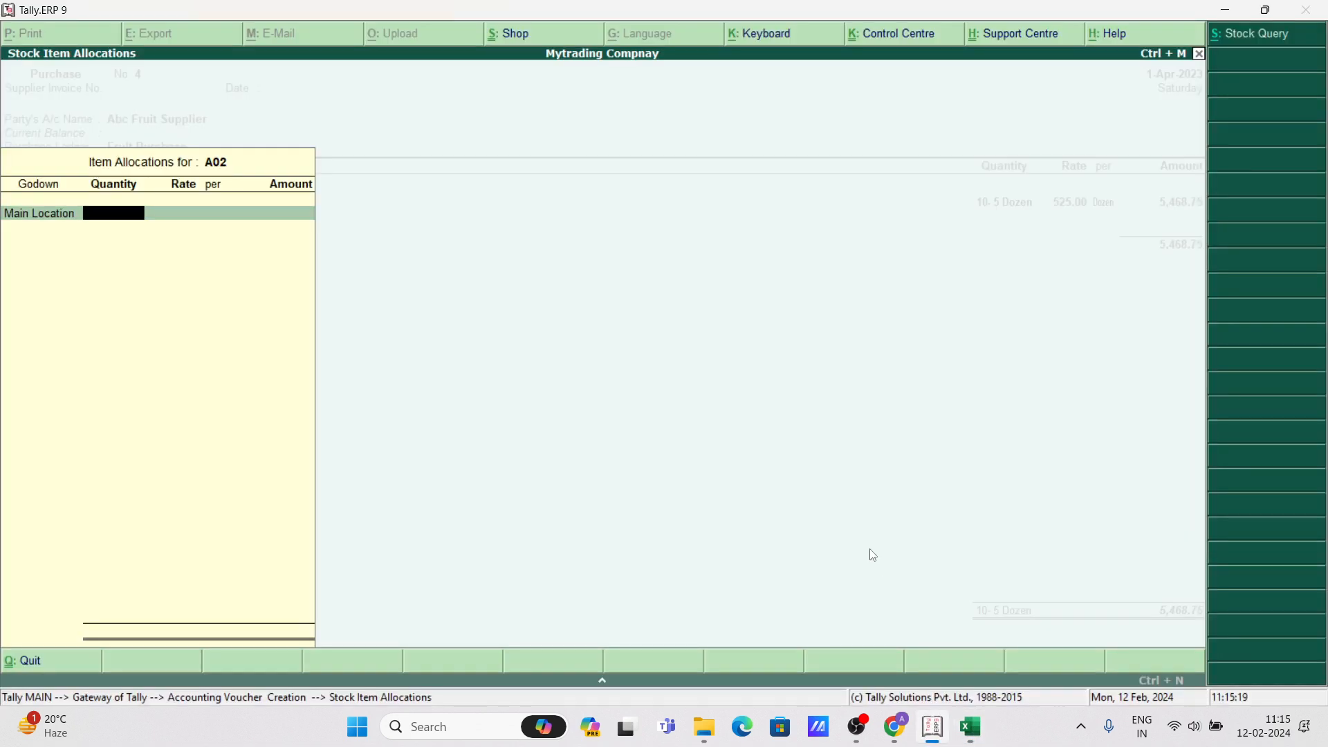
Enter a quantity of 115 bananas for A02 and keep the rate of 625 per Dozen.
type("1152")
key("BackSpace")
type("bn")
key("Return")
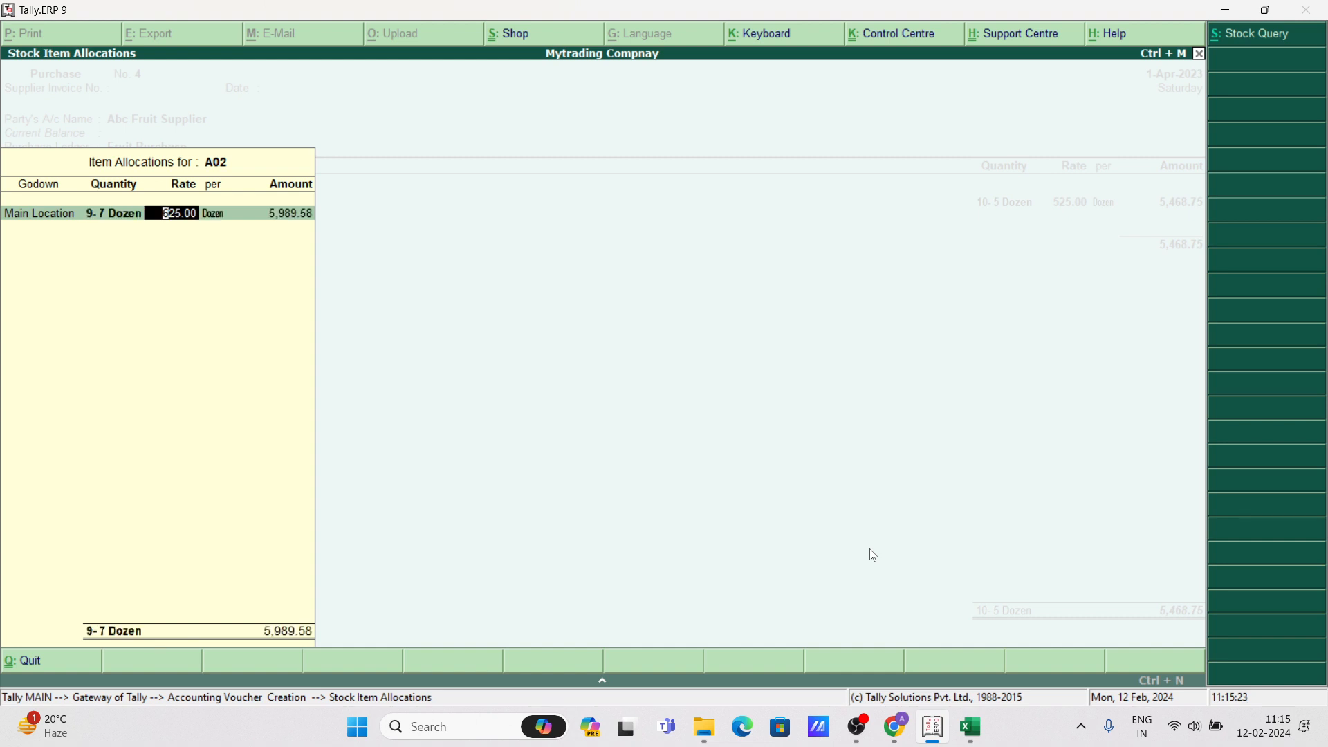
key("Return")
key("Return")
key("Return")
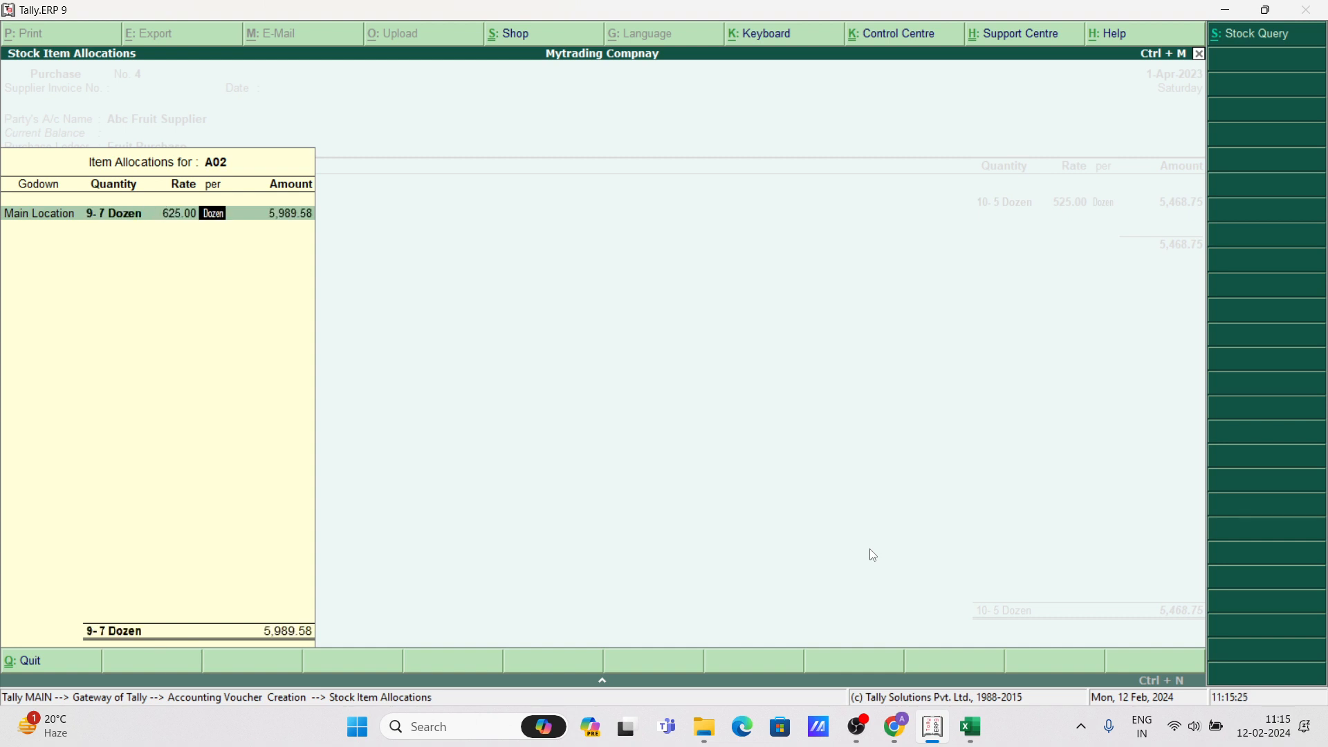
End the item list, leave the narration blank, and save the purchase voucher.
key("Return")
key("Return")
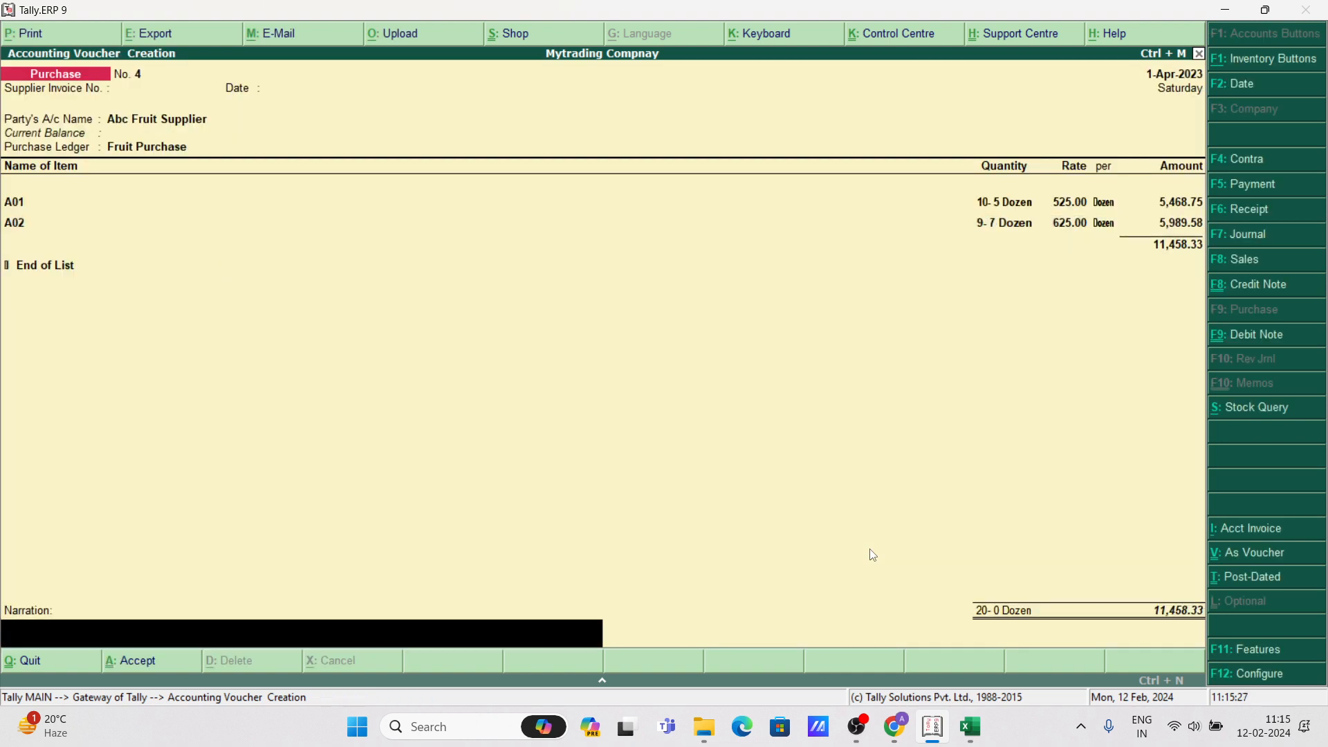
key("Return")
key("Return")
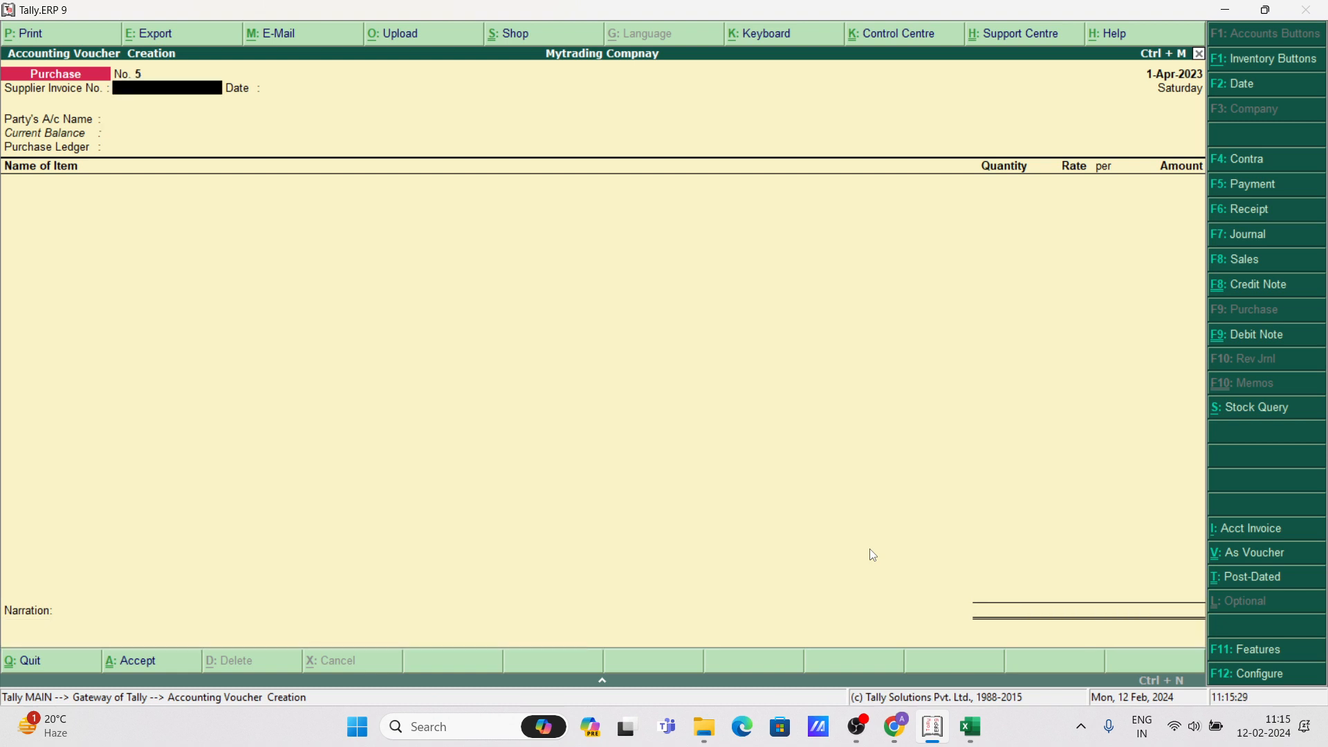
key("Escape")
key("Return")
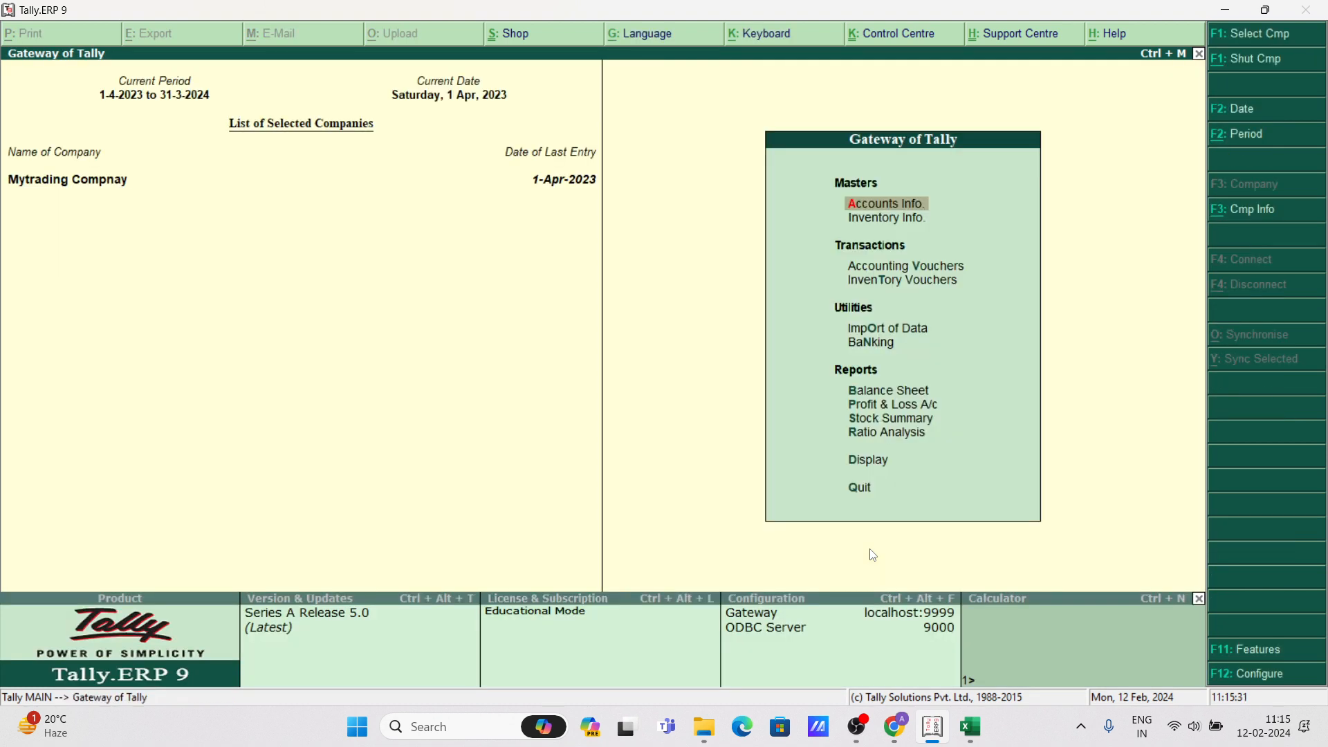
key("Down")
key("Down")
key("Down")
key("Up")
key("Return")
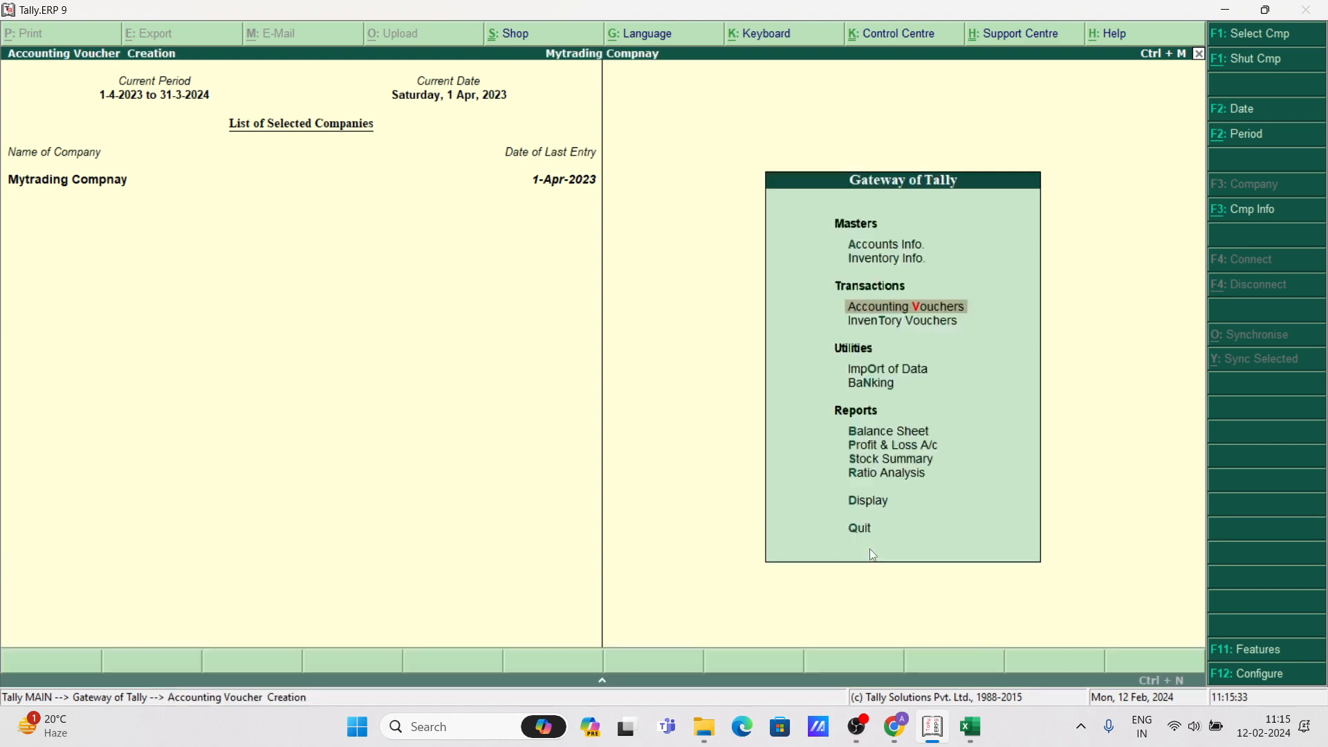
key("F5")
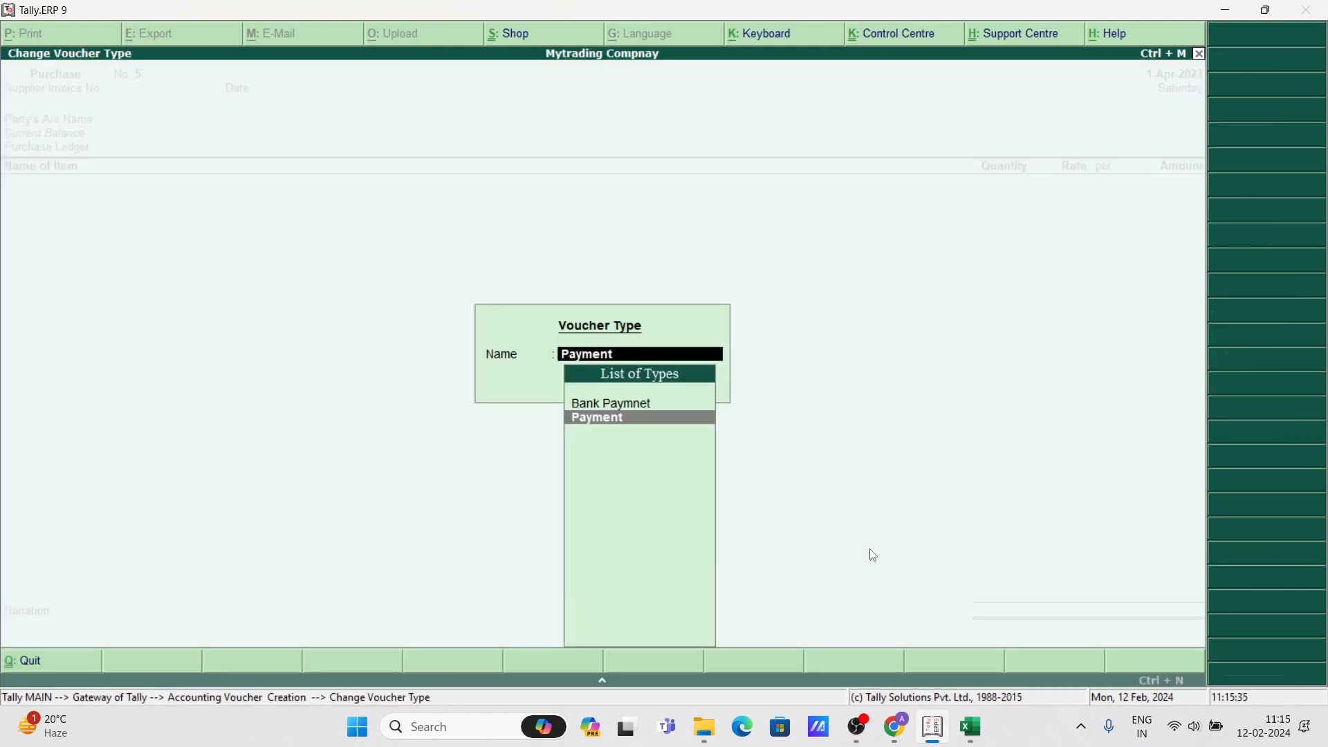
key("Escape")
Choose Abc Fruit Supplier as the party in a new purchase voucher to check its current balance, and discard the voucher.
key("Return")
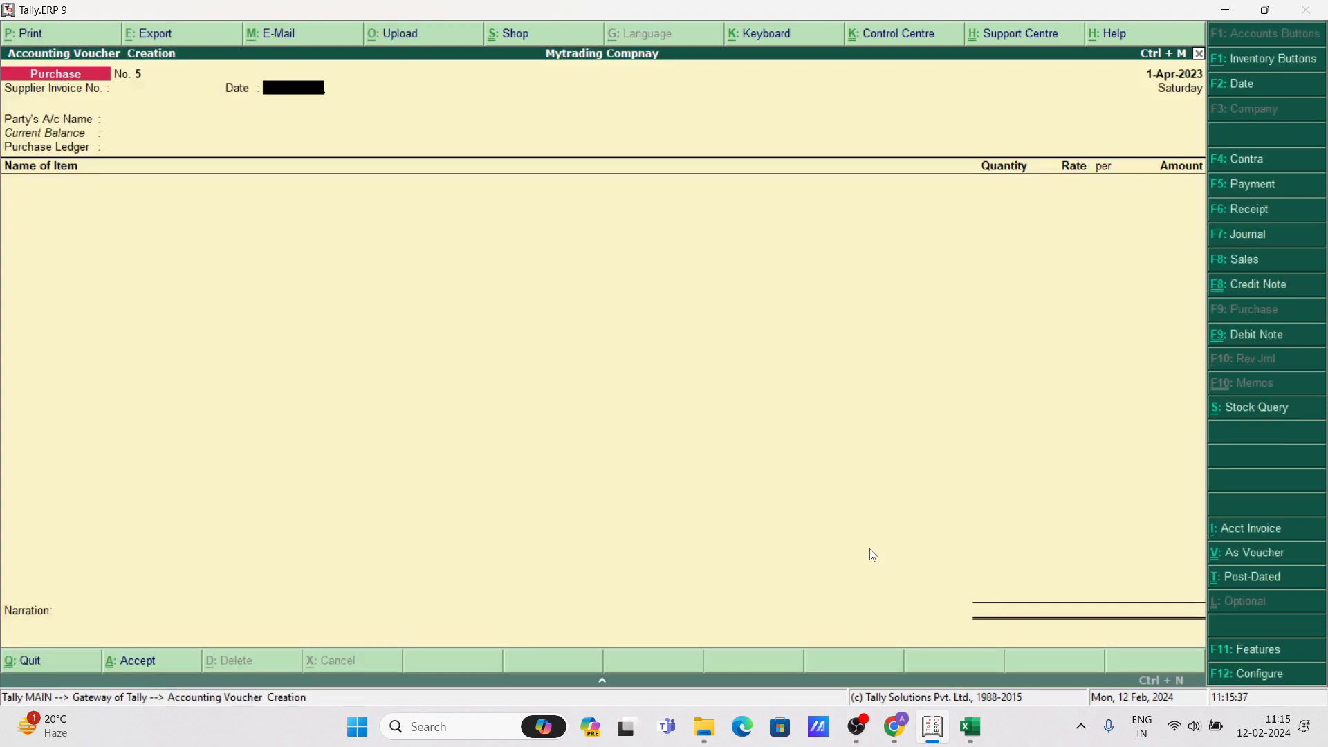
key("Return")
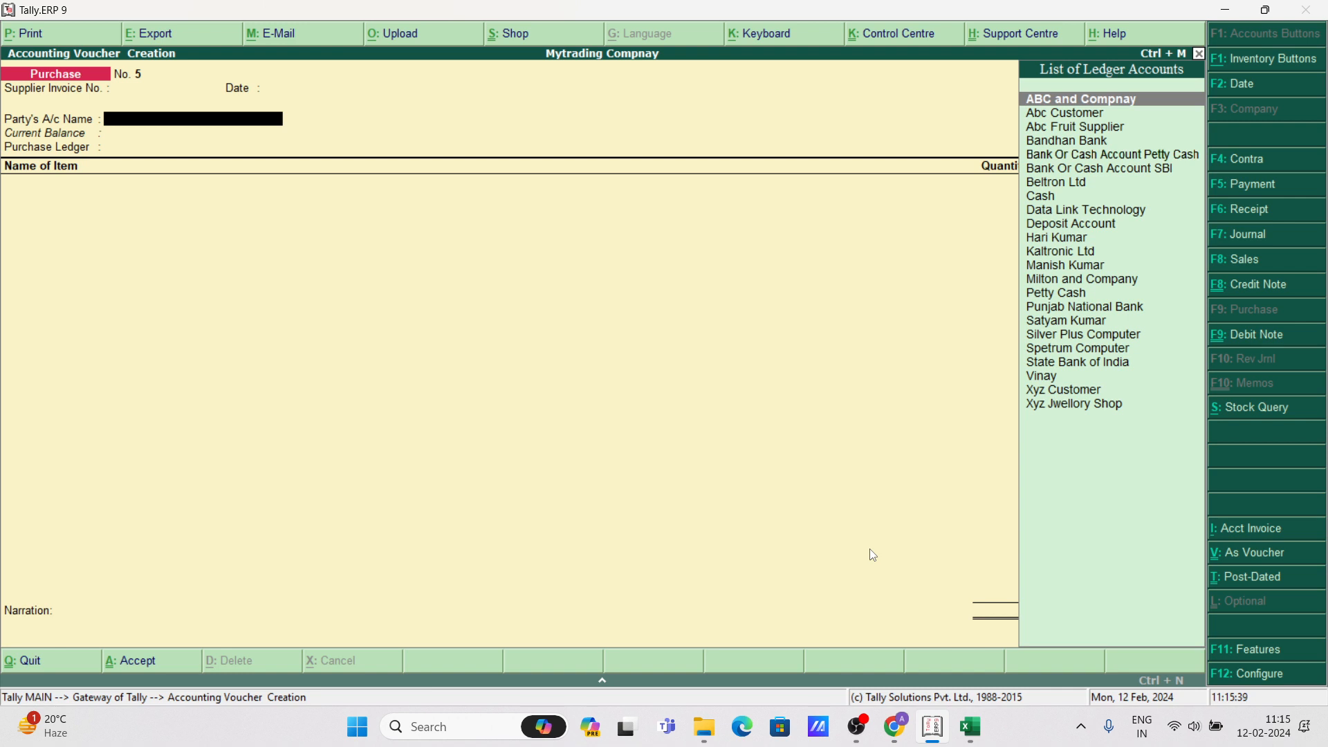
key("Down")
key("Return")
key("Return")
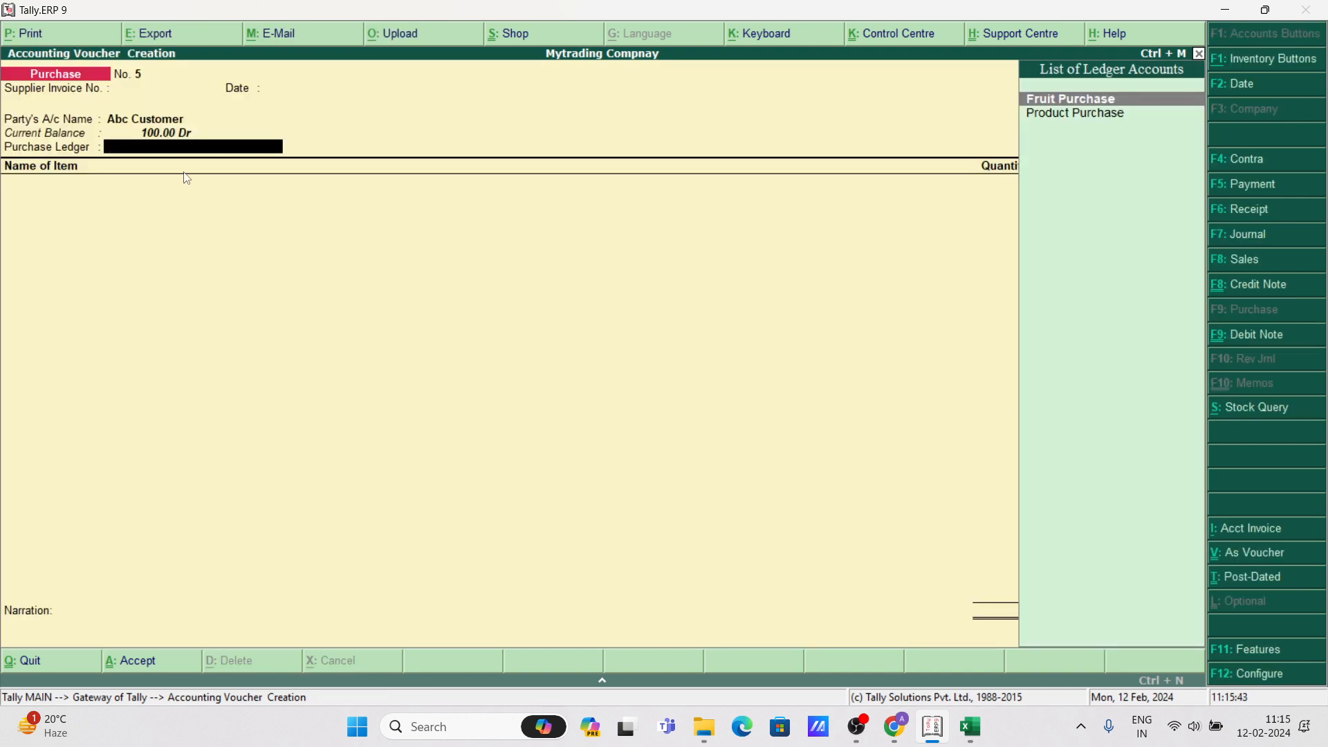
key("BackSpace")
key("Down")
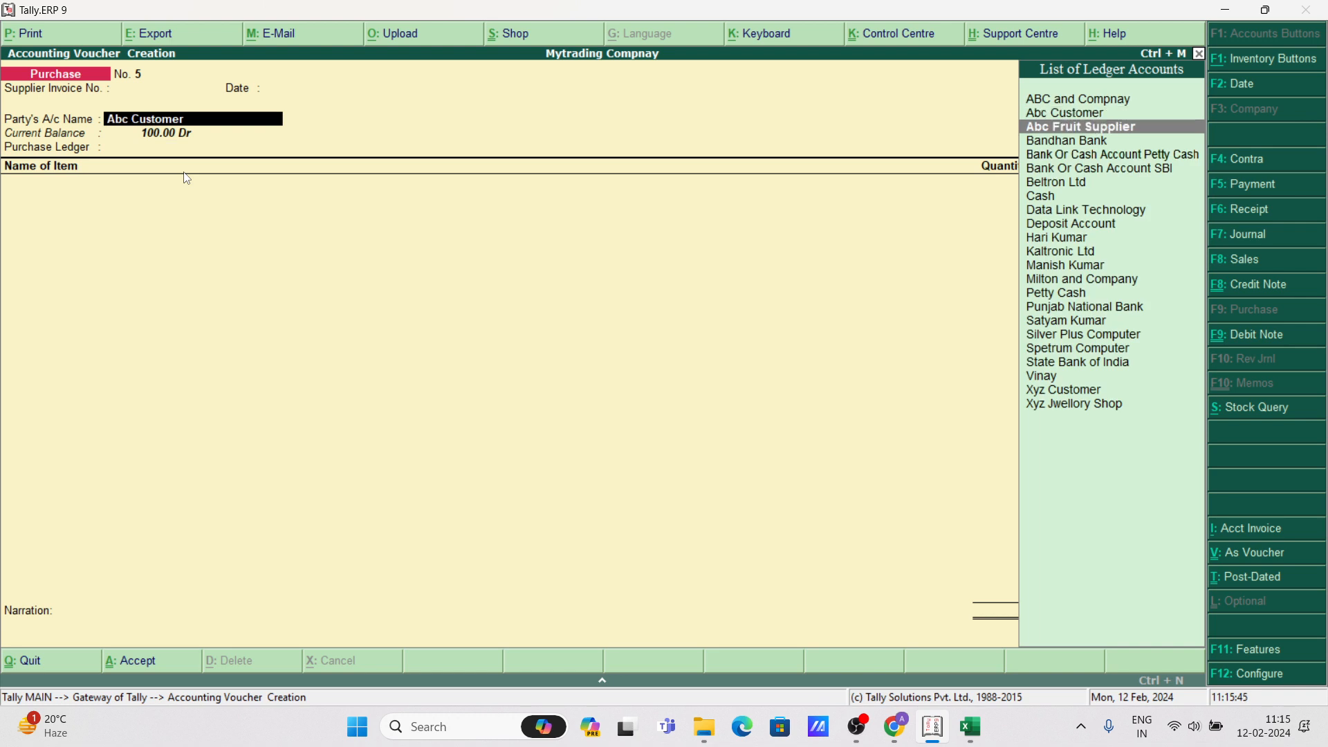
key("Return")
key("Return")
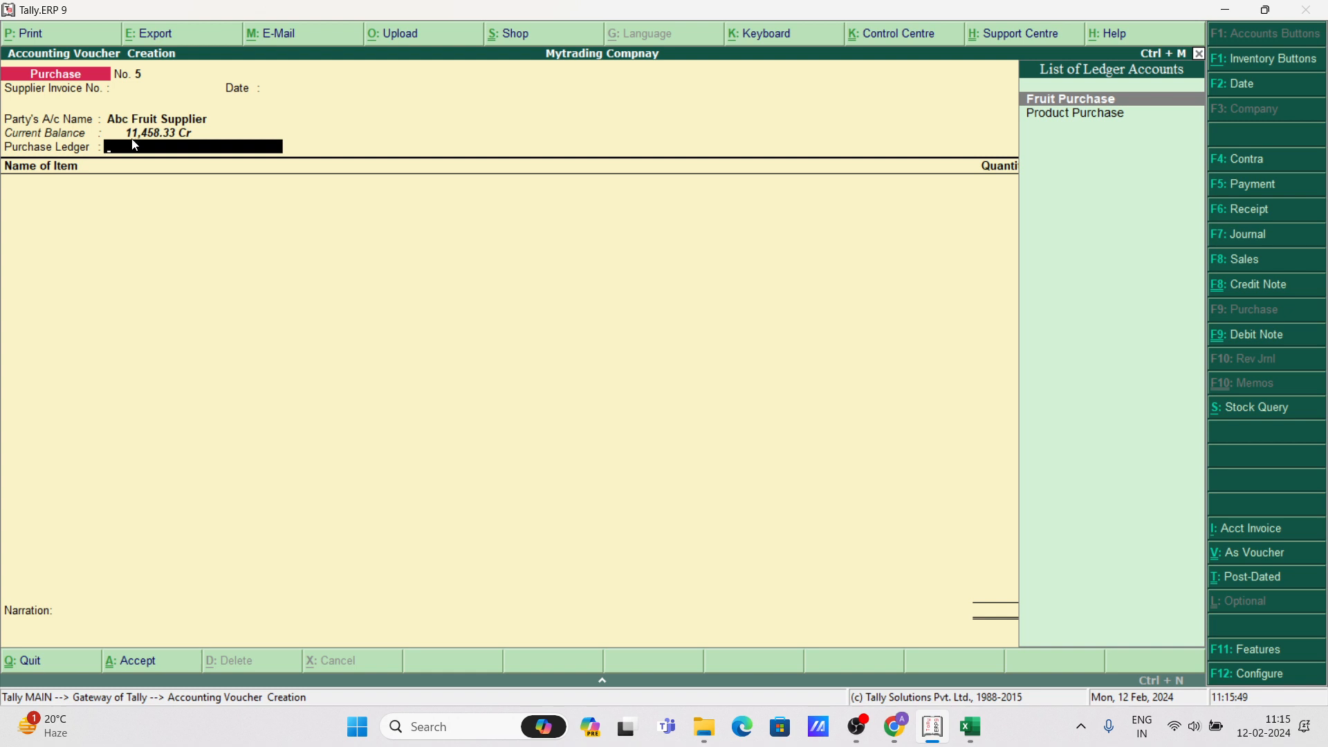
key("Escape")
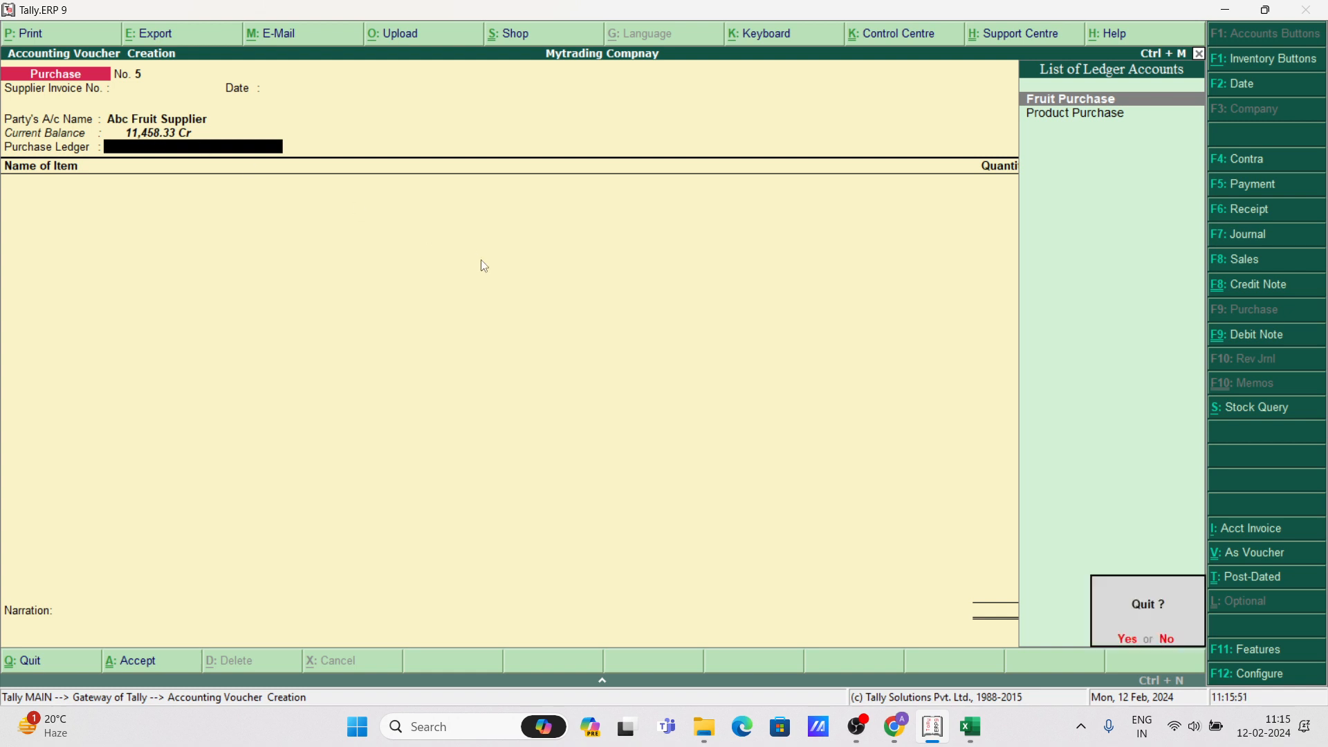
key("Return")
Reopen accounting vouchers from the Gateway of Tally and start a new voucher of type Payment.
key("Escape")
key("Escape")
key("Down")
key("Down")
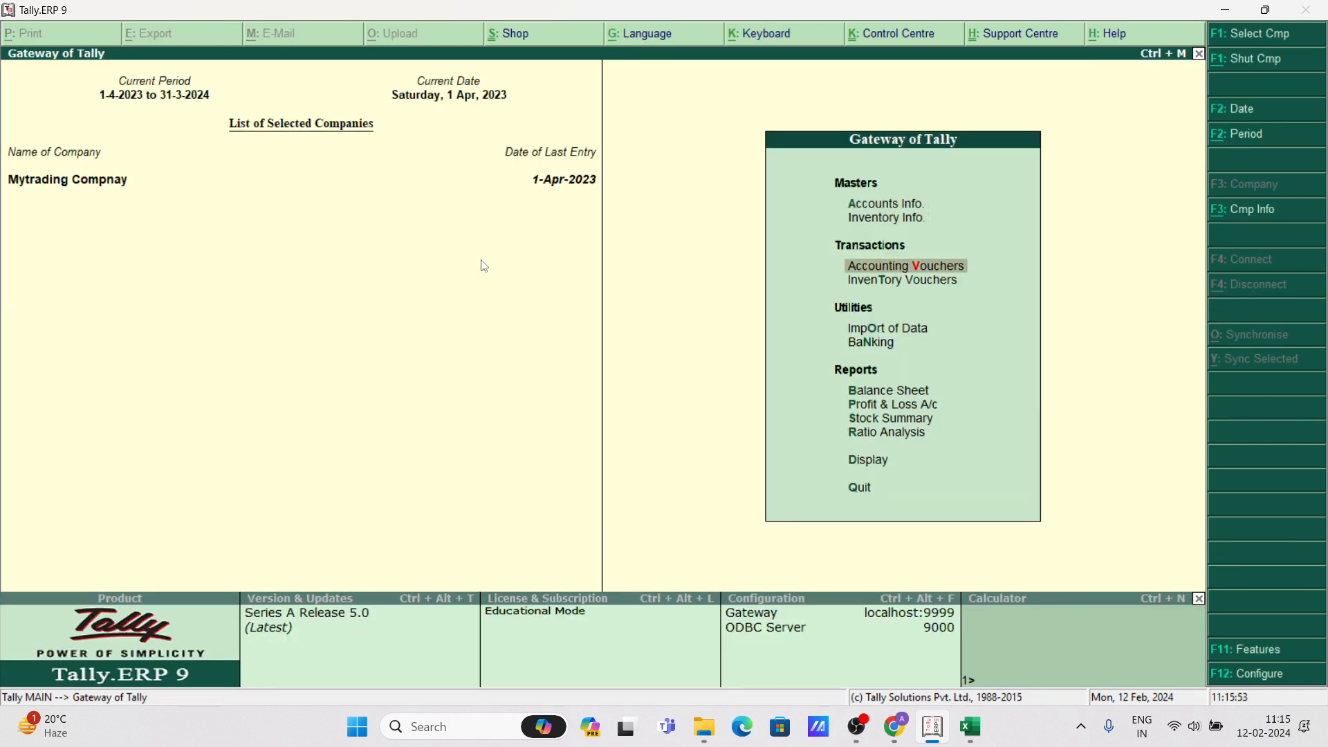
key("Return")
key("F5")
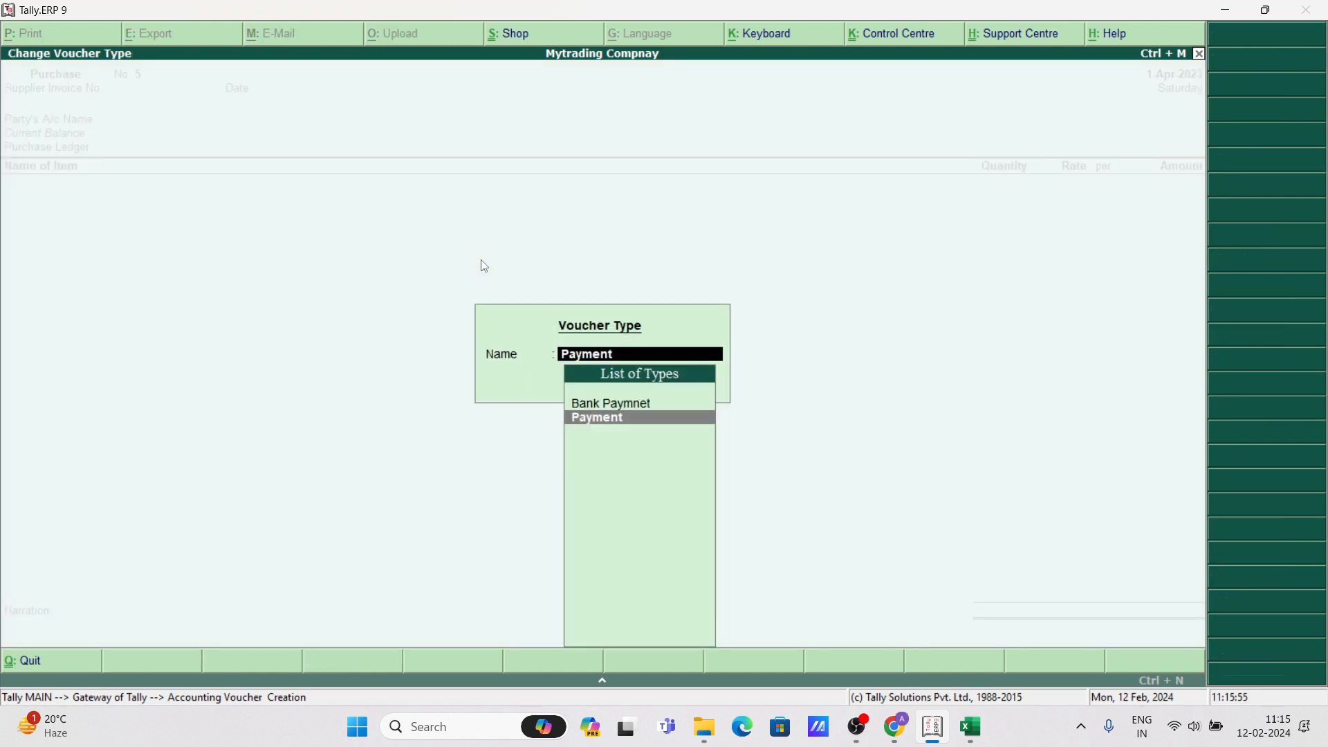
key("Return")
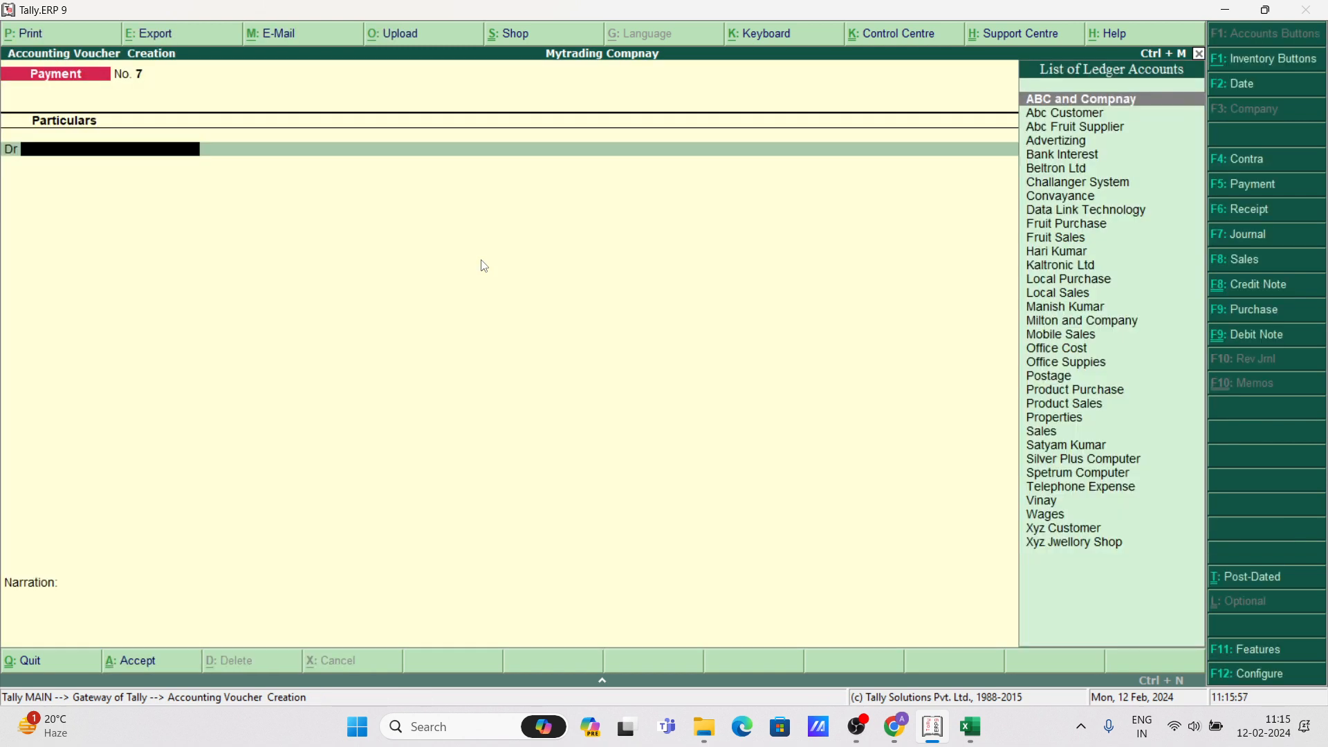
Debit Abc Fruit Supplier with 11458.33 in the payment voucher, leaving its inventory allocation empty.
key("Down")
key("Down")
key("Return")
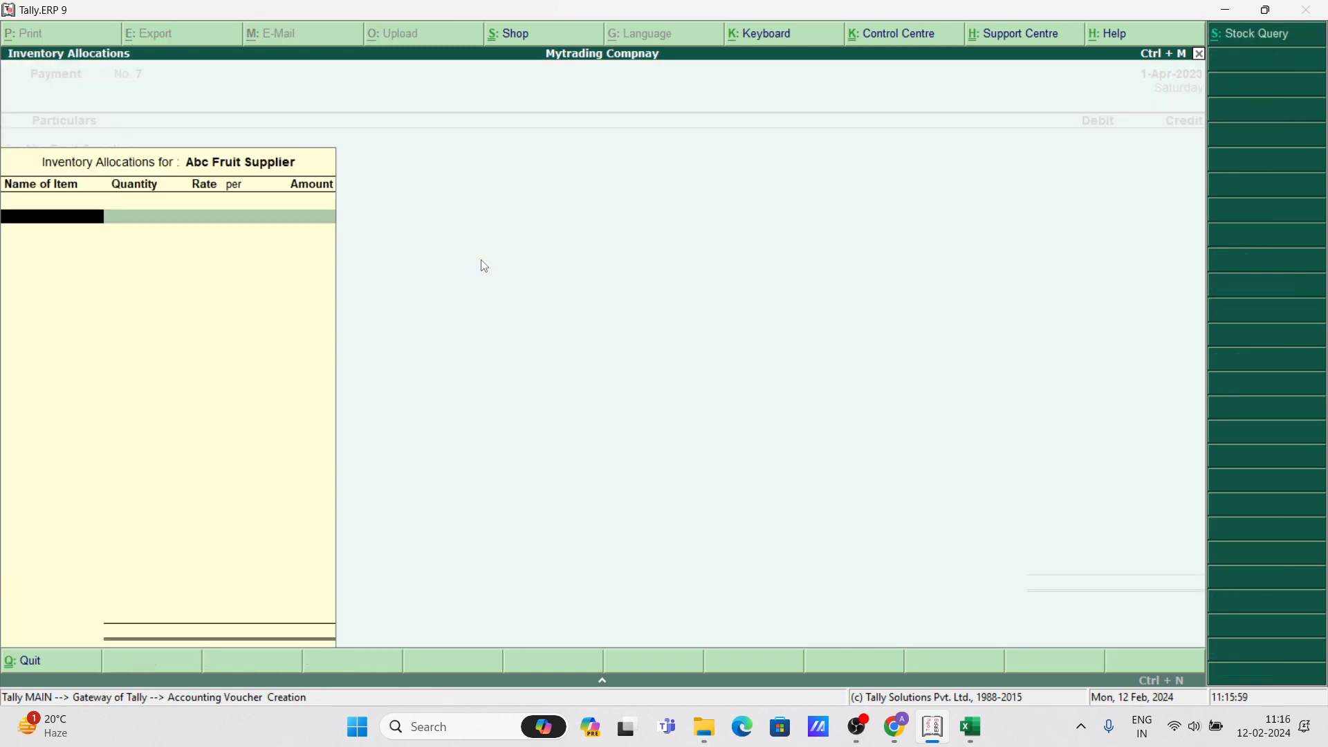
key("Return")
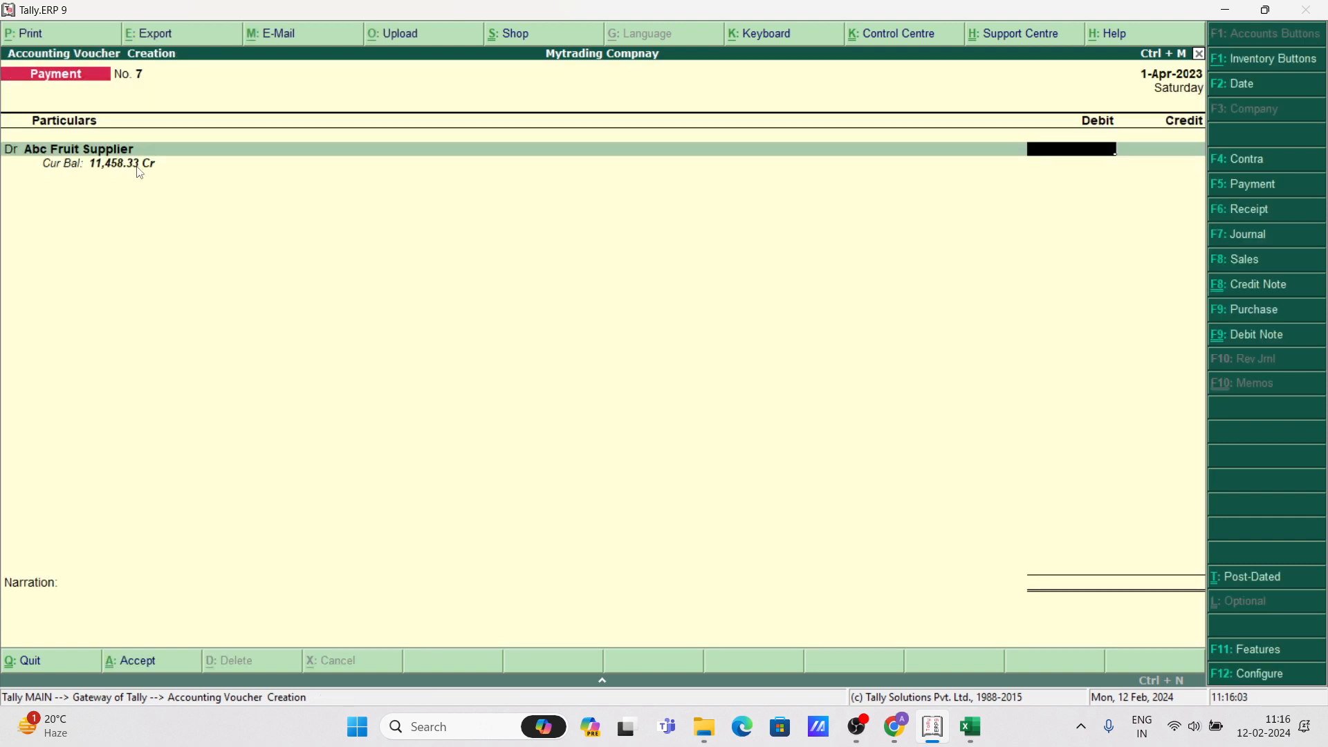
type("11458.33")
key("Return")
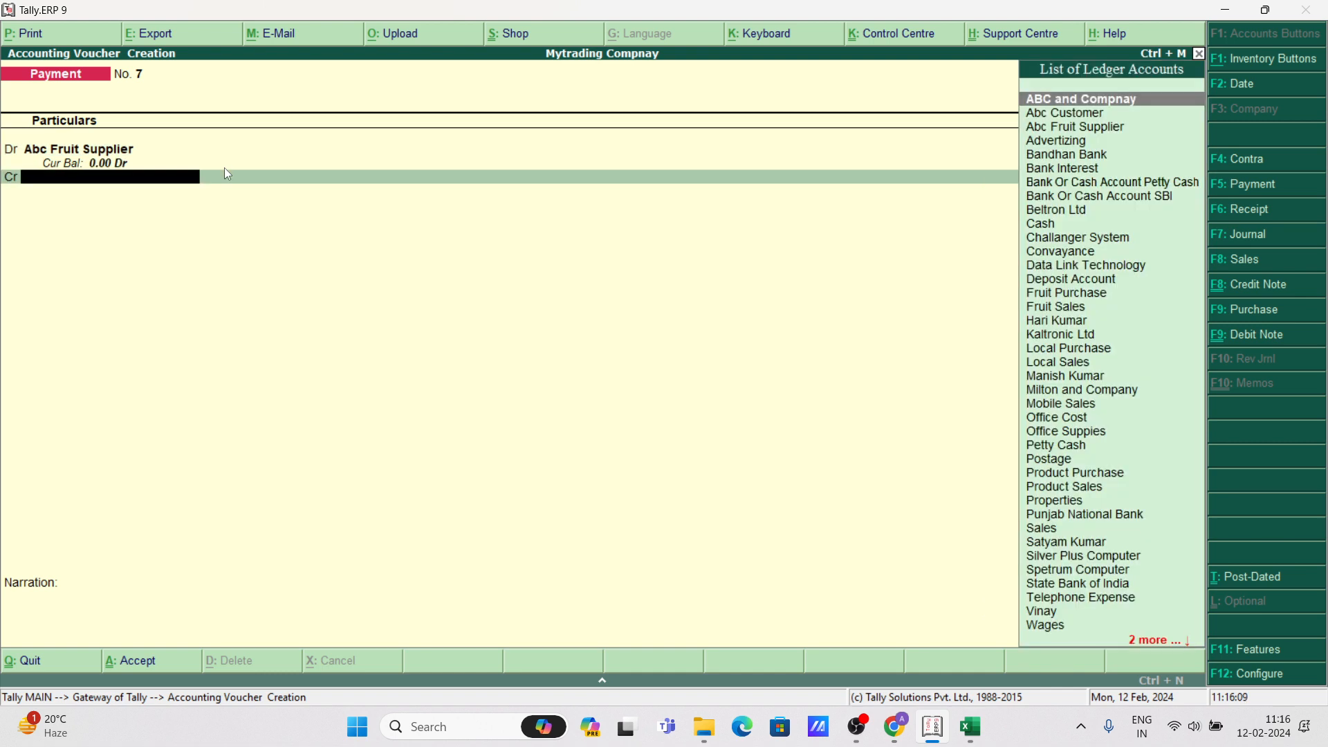
Credit Cash with 11,458.33, leave the narration blank, and save the payment voucher.
key("Down")
key("Down")
key("Down")
key("Down")
key("Down")
key("Down")
key("Down")
key("Down")
key("Down")
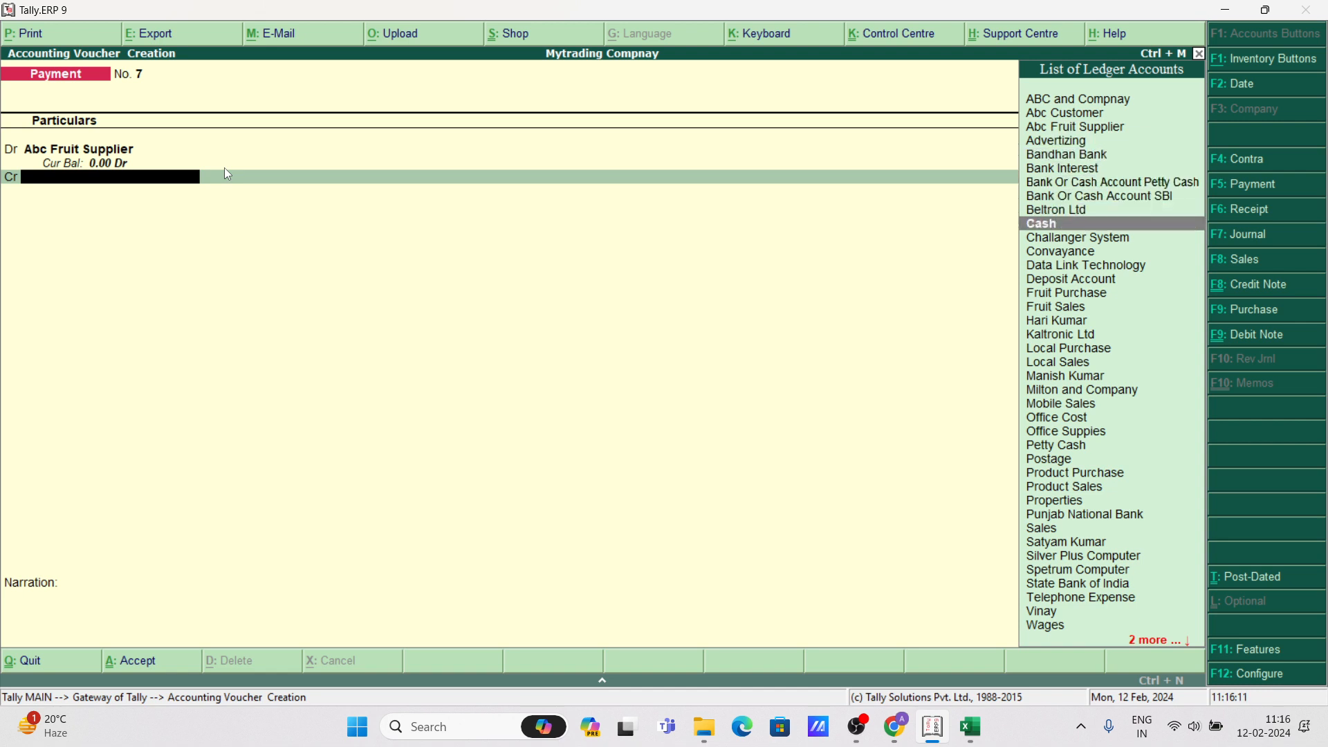
key("Return")
key("Return")
key("Return")
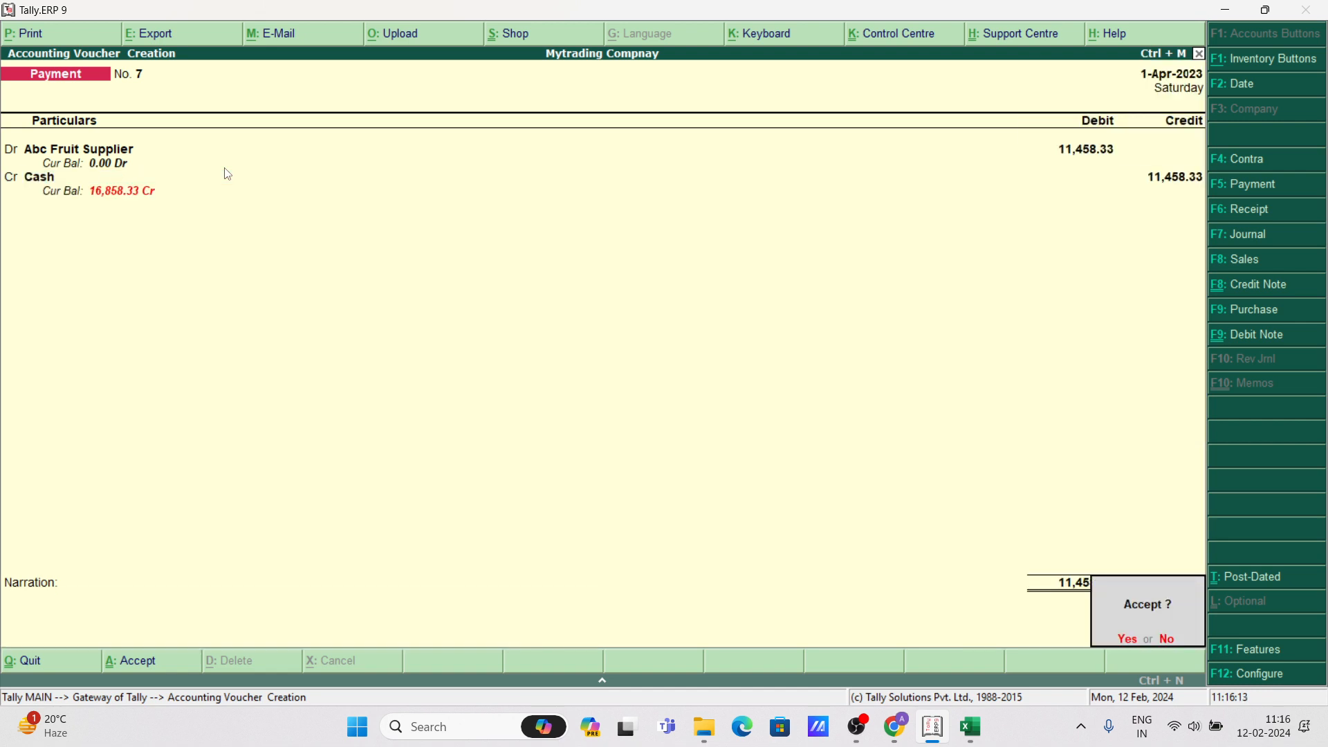
key("Return")
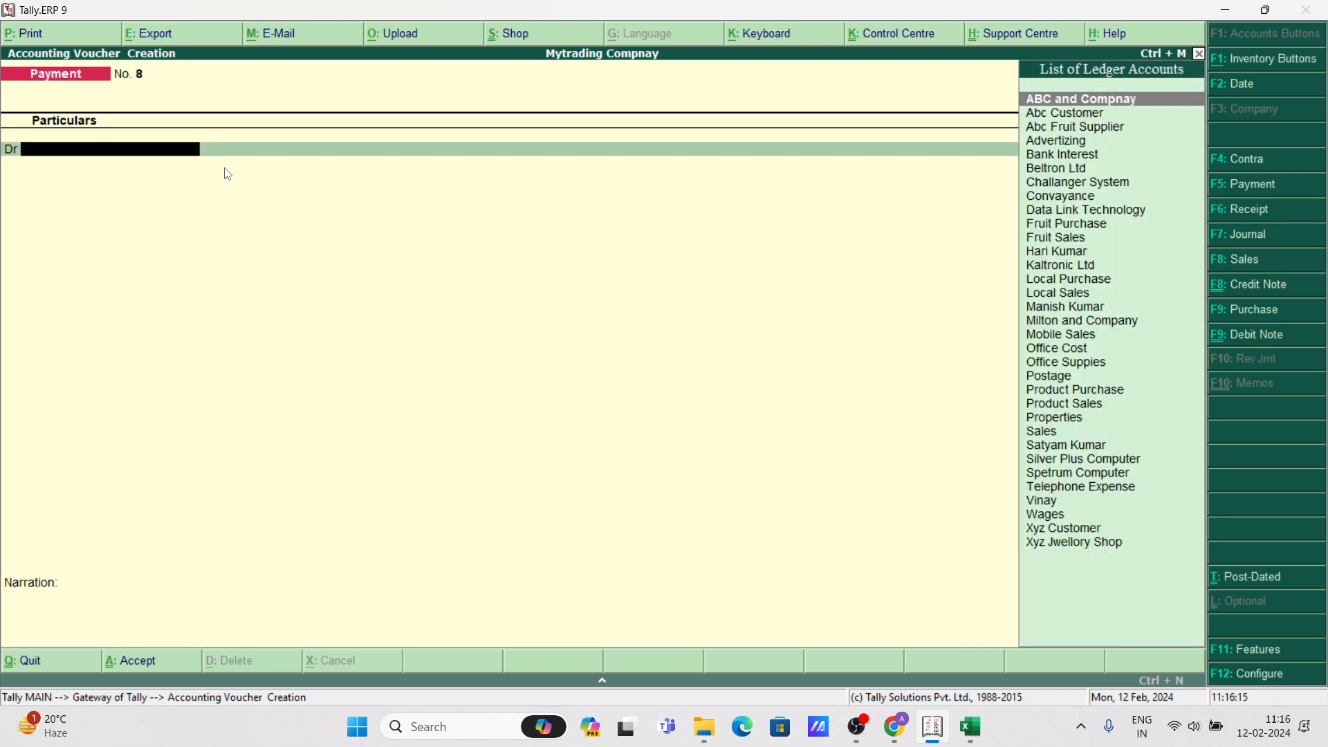
Return to the Gateway of Tally, reopen accounting vouchers, and start a sales voucher with a blank reference.
key("Escape")
key("Escape")
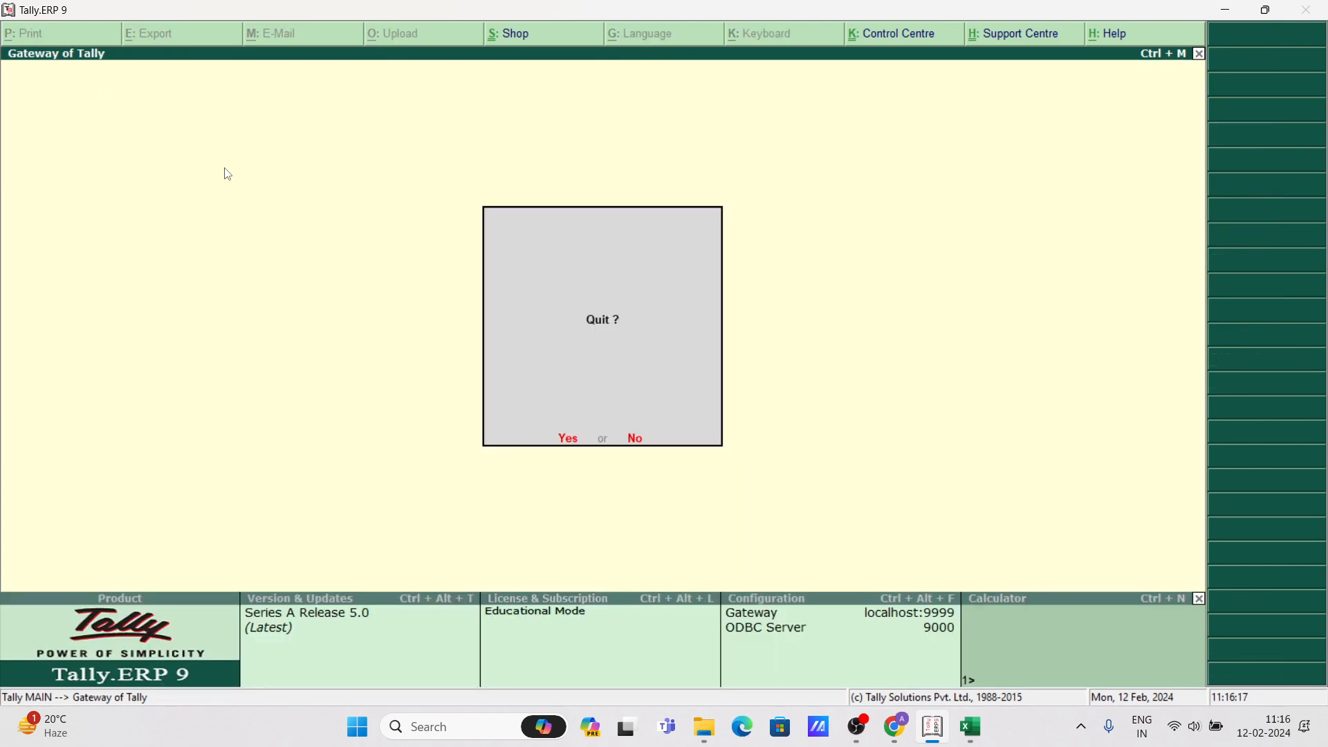
key("Escape")
key("Down")
key("Down")
key("Up")
key("Up")
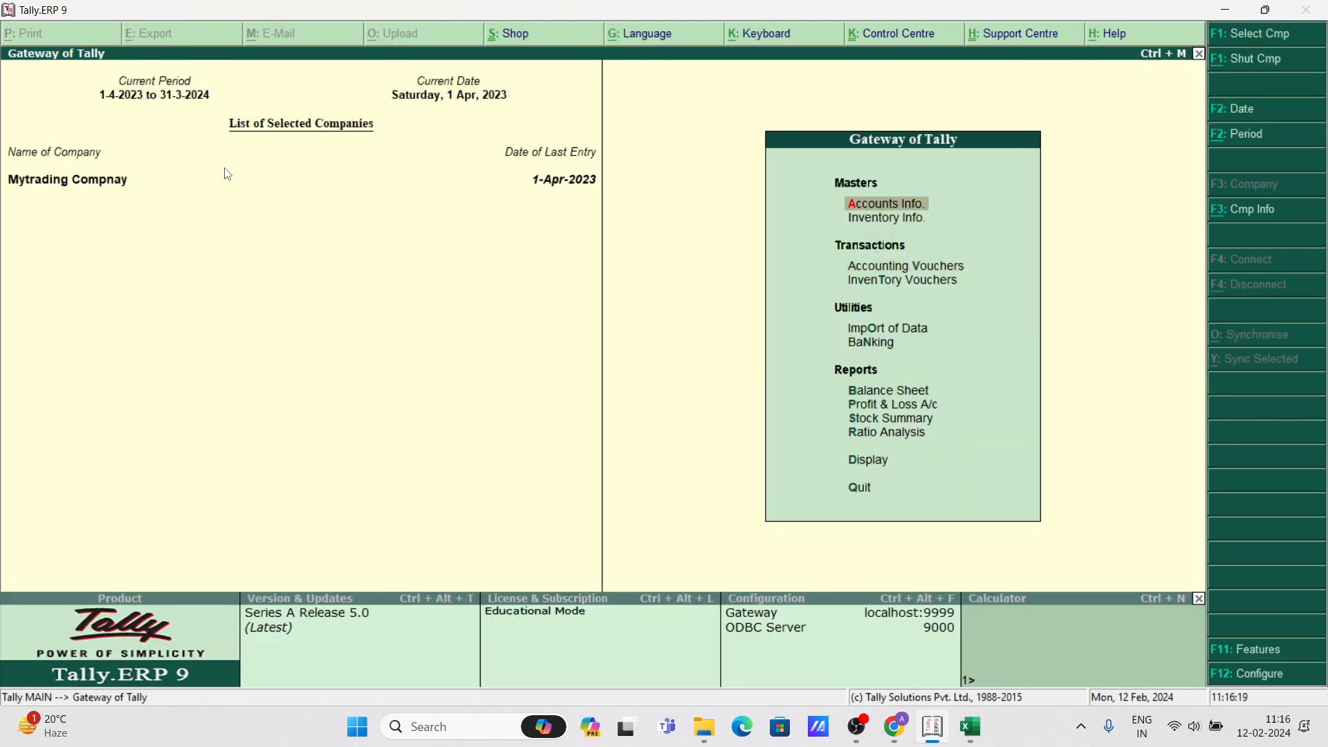
key("Down")
key("Down")
key("Return")
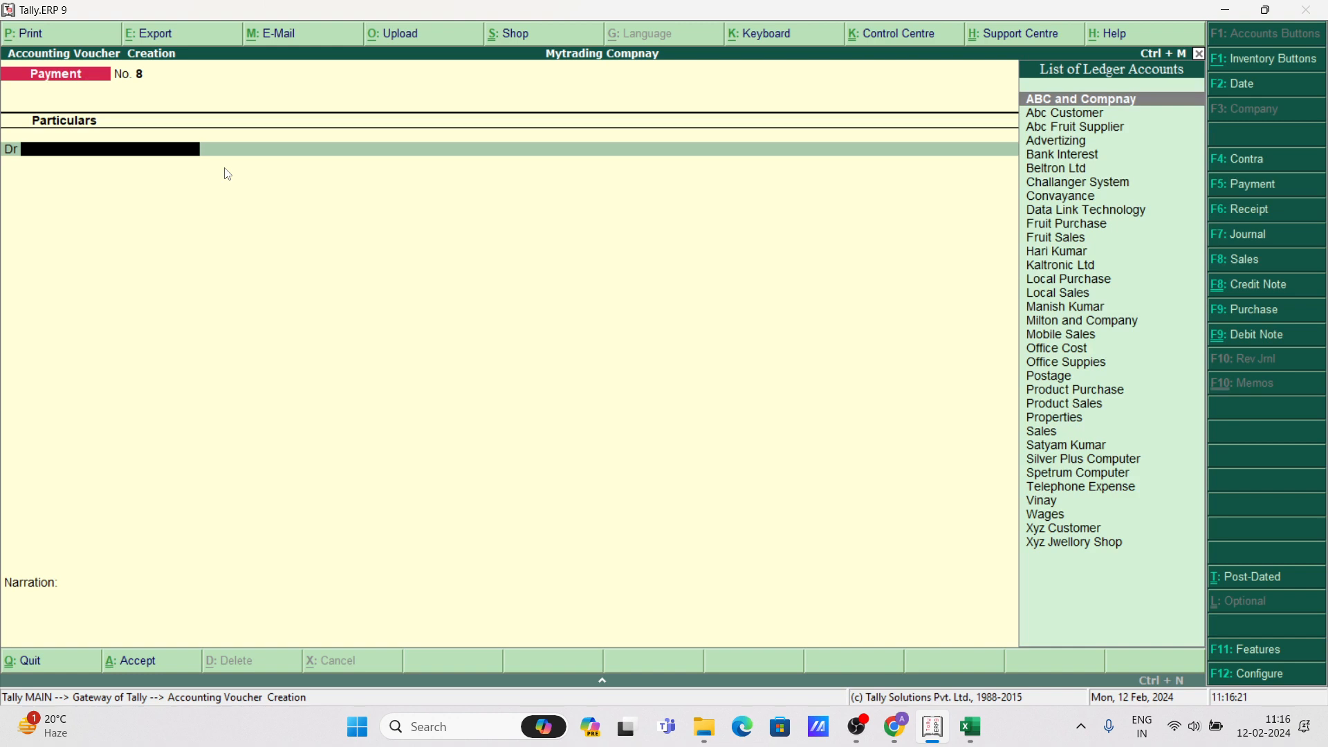
key("F8")
key("Return")
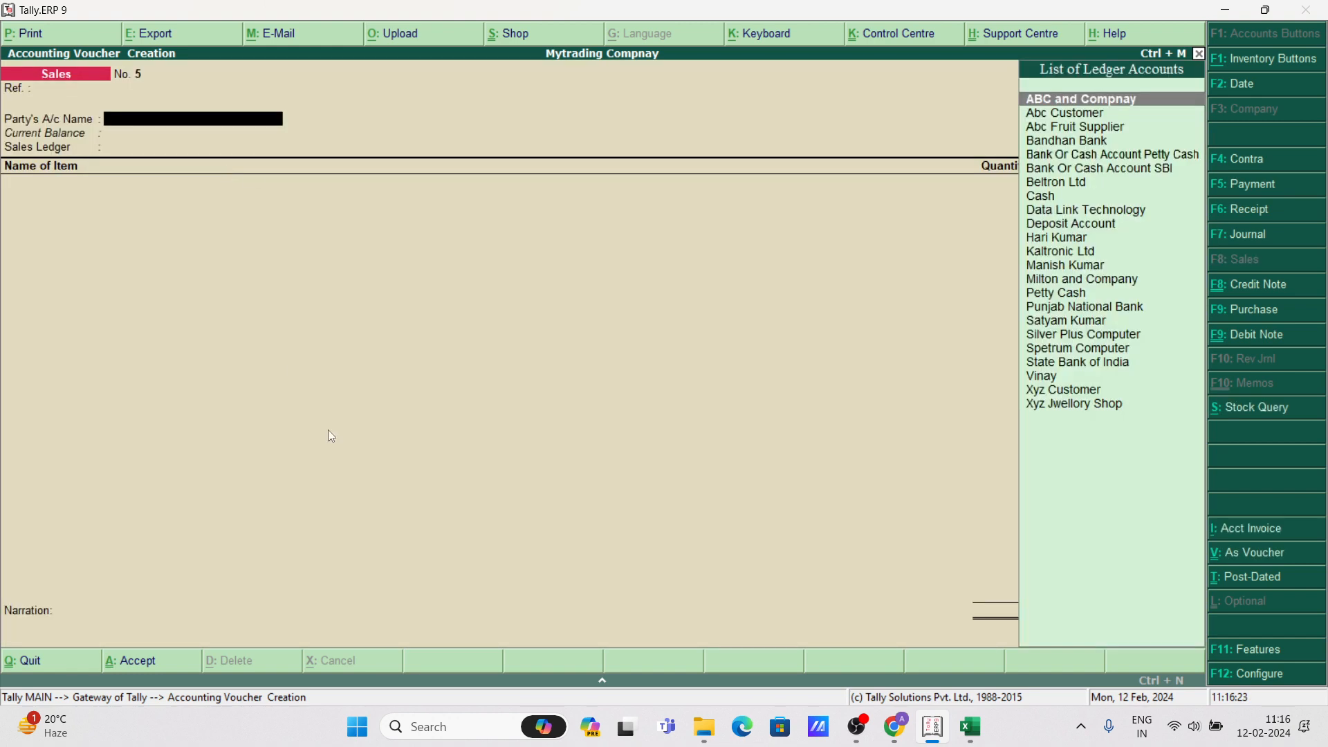
Look up the first customer in the Excel sheet, and set that party in the Tally.ERP 9 sales voucher with Fruit Sales as sales ledger.
left_click(971, 727)
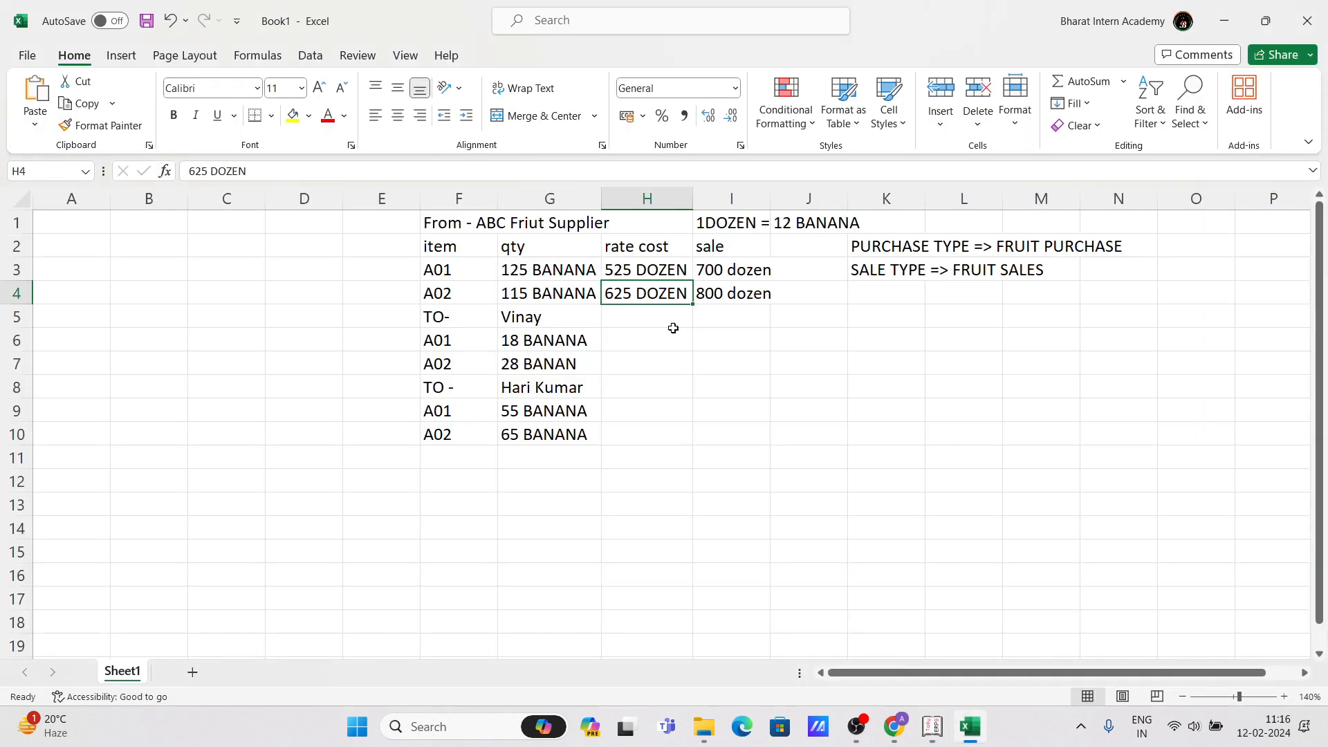
left_click(563, 326)
left_click(566, 393)
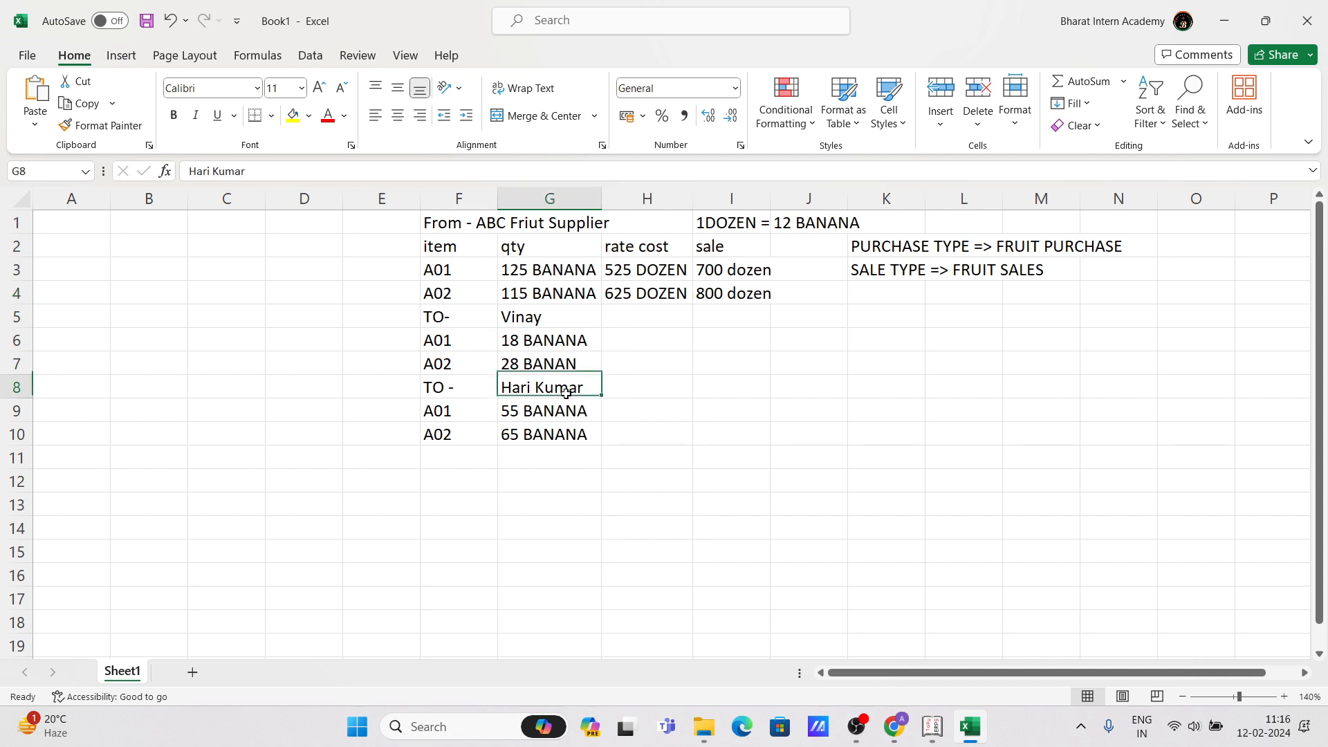
left_click(565, 322)
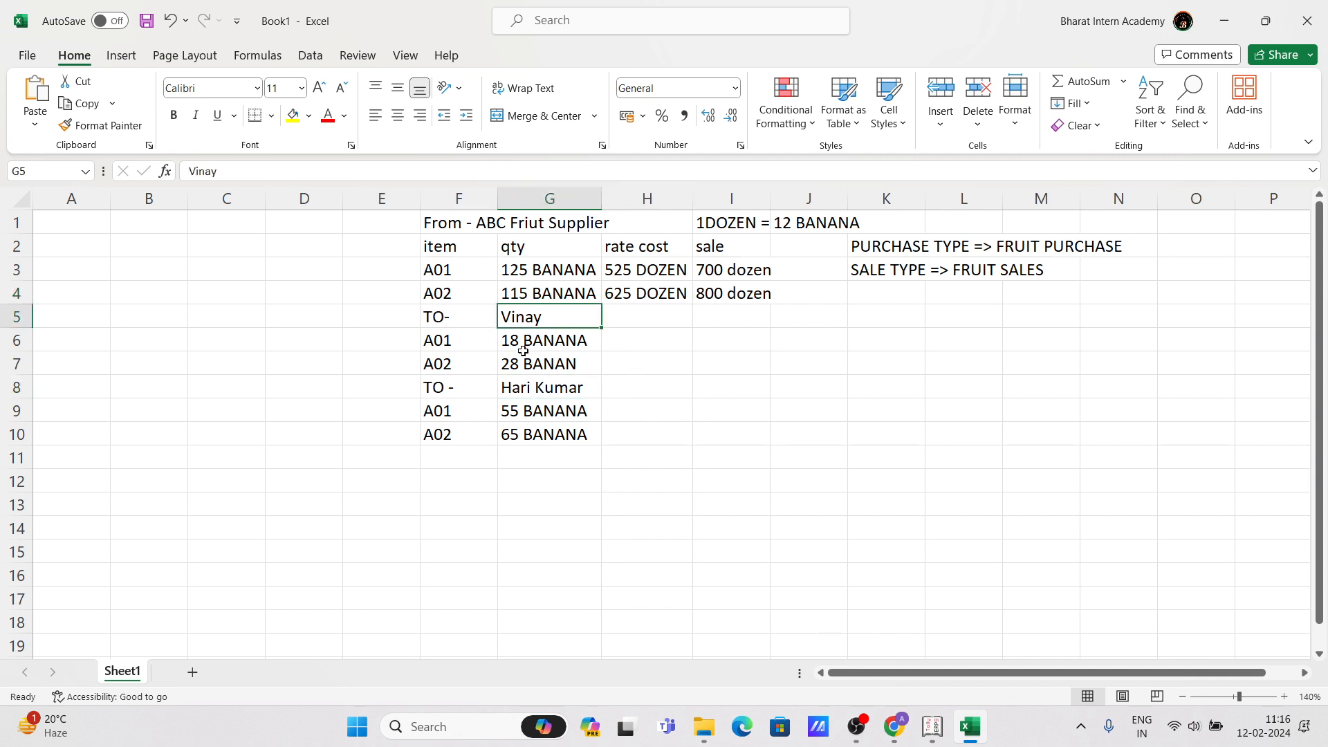
left_click(894, 727)
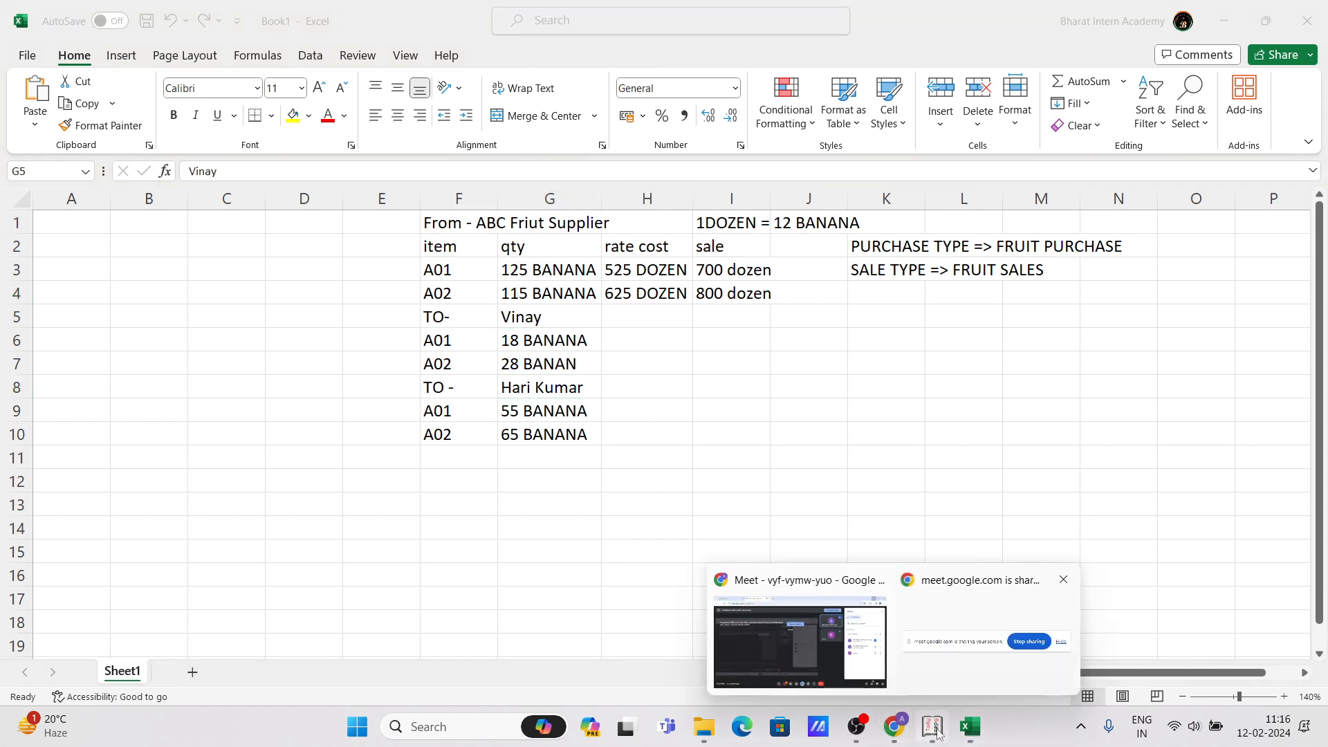
left_click(933, 727)
type("Vin")
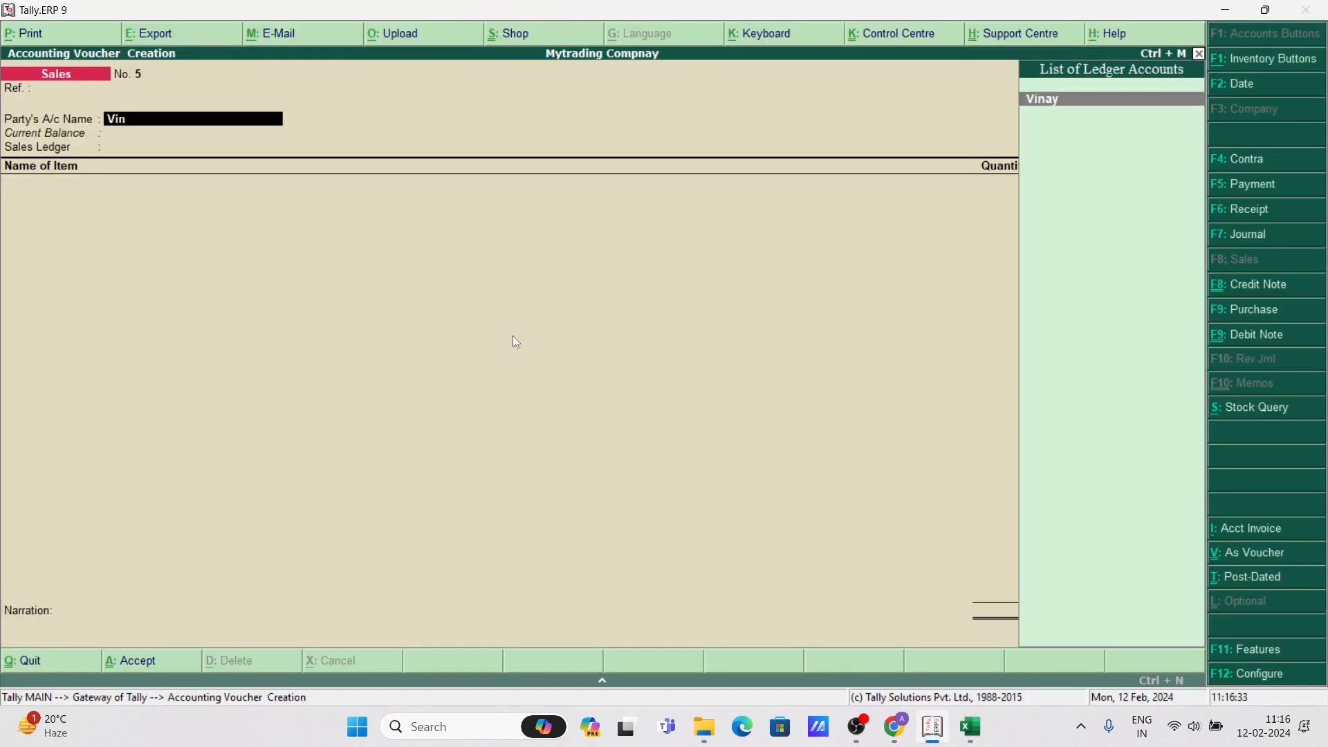
type("ay")
key("Return")
key("ctrl+a")
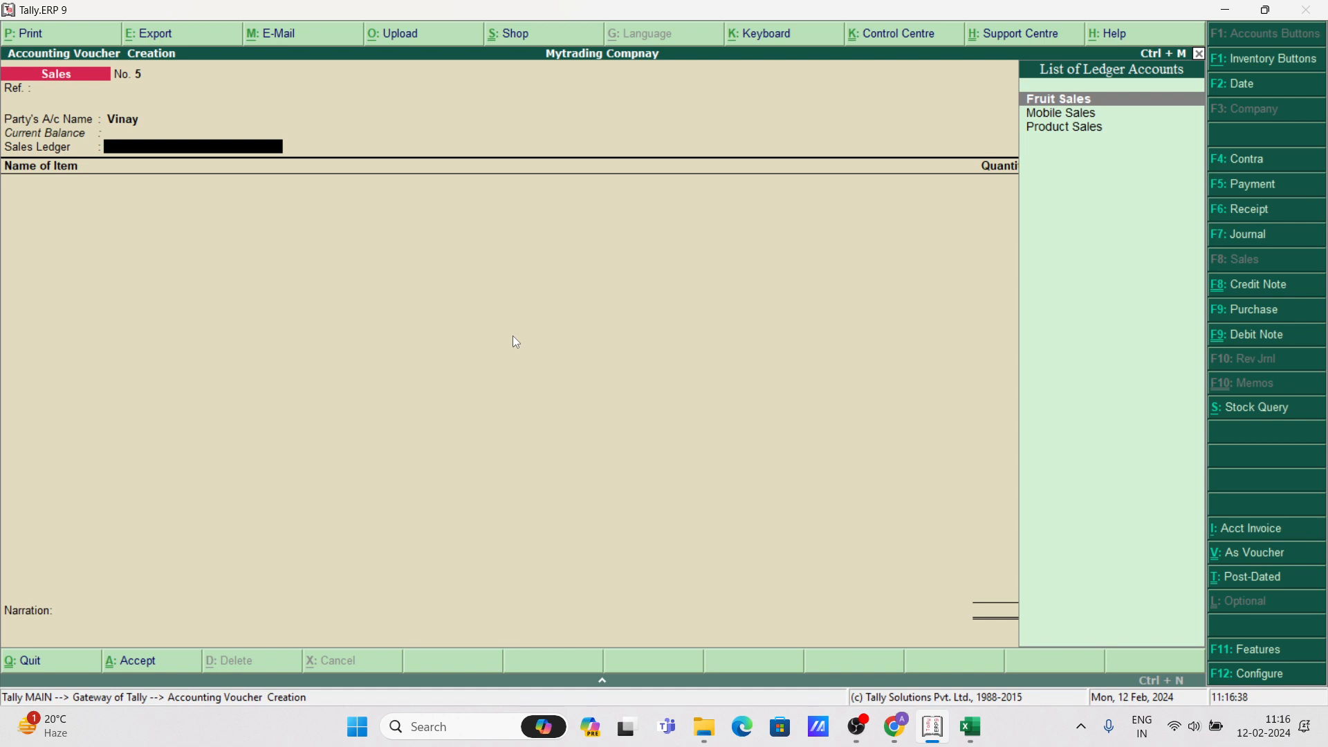
key("Return")
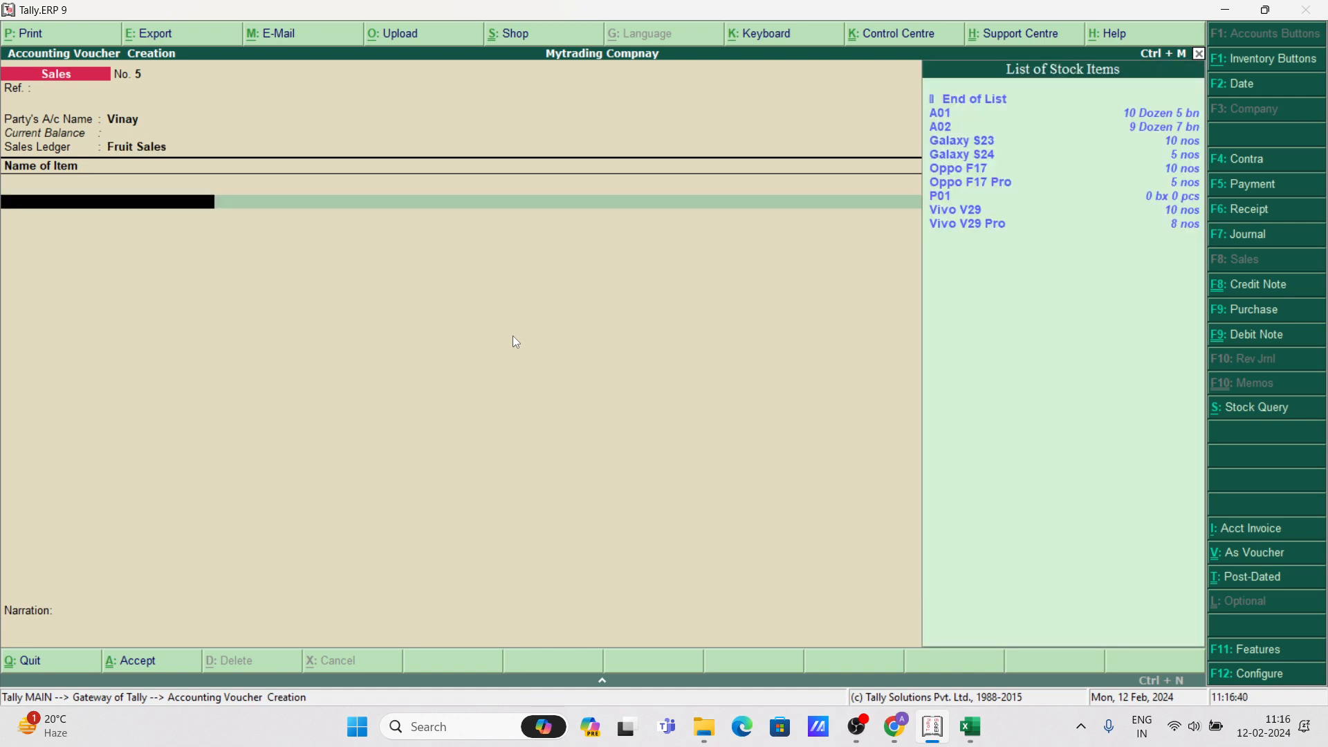
Add item A01 from Main Location to the sales voucher with 18 bananas (1-6 Dozen) at 700.00 per dozen.
key("Down")
key("Return")
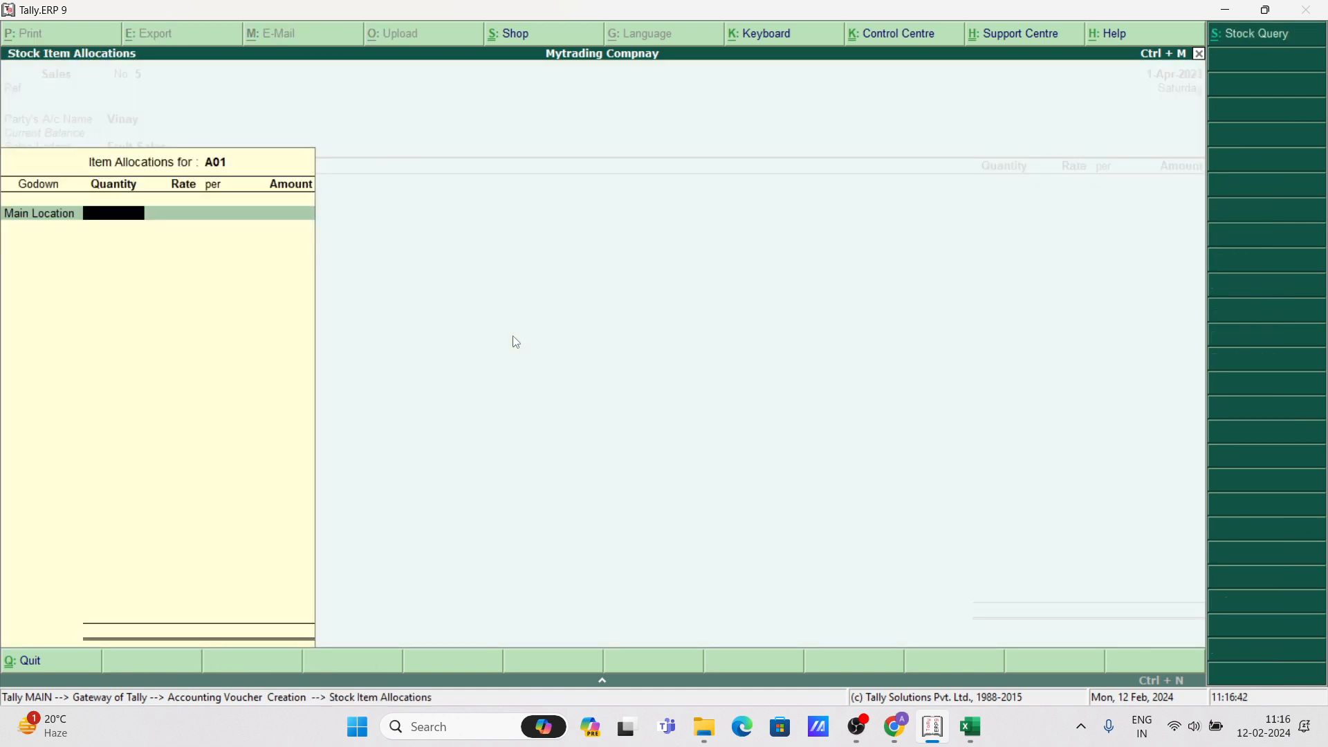
type("18")
type(" nos")
key("Return")
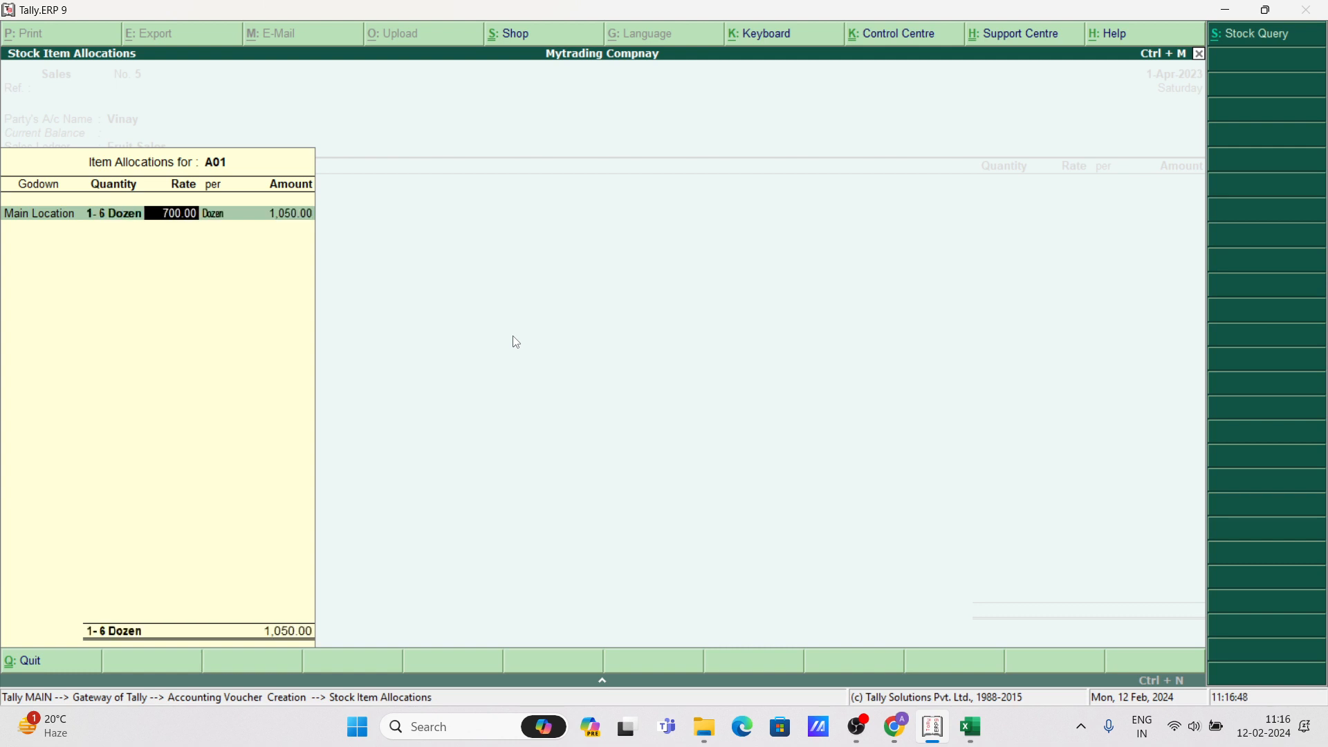
key("Return")
key("Return")
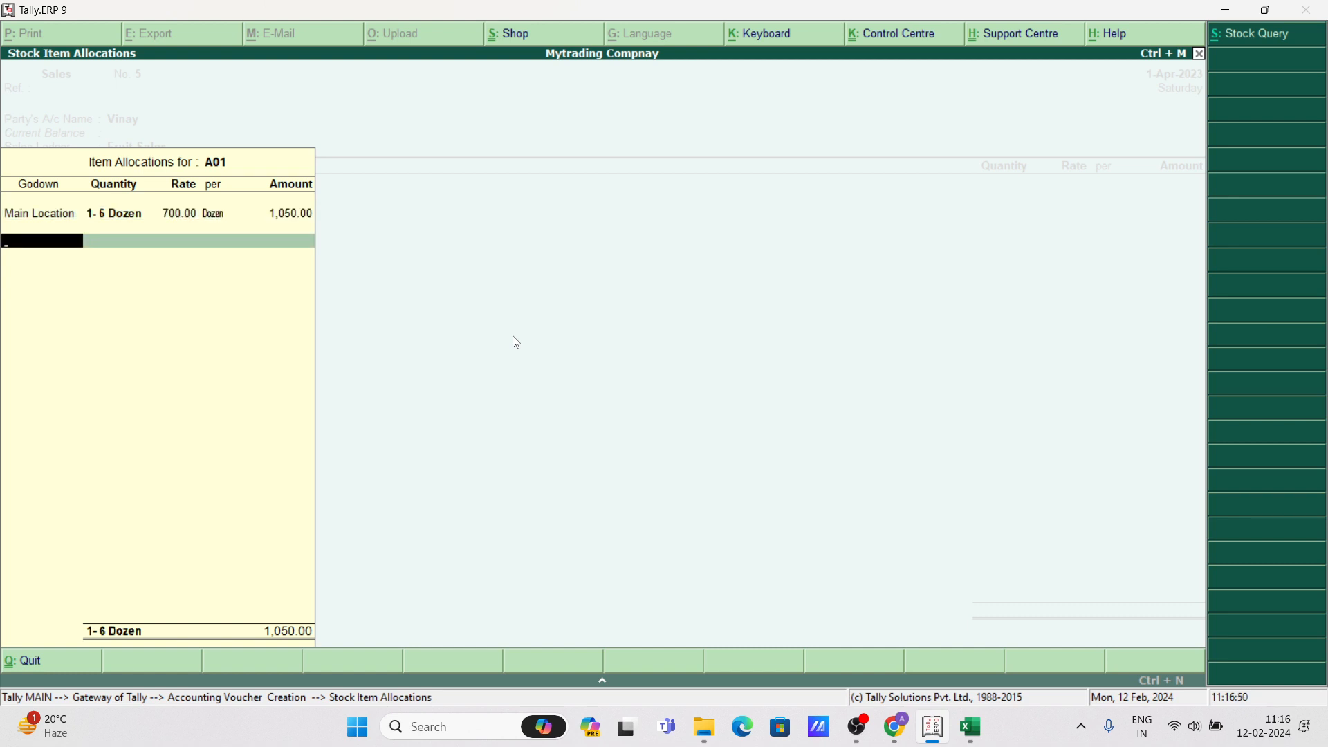
key("Return")
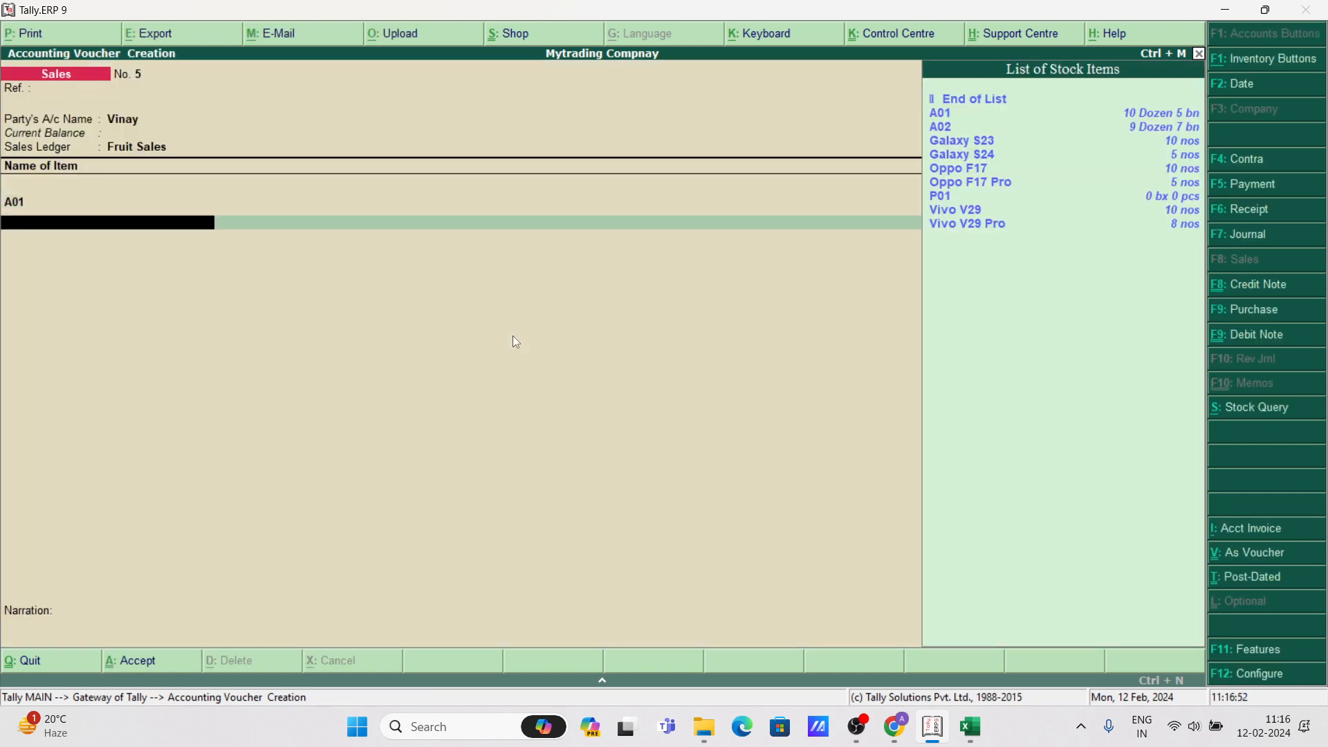
Add item A02 from Main Location to the sales voucher with 28 bn (2-4 Dozen) at 800.00 per dozen.
key("Down")
key("Down")
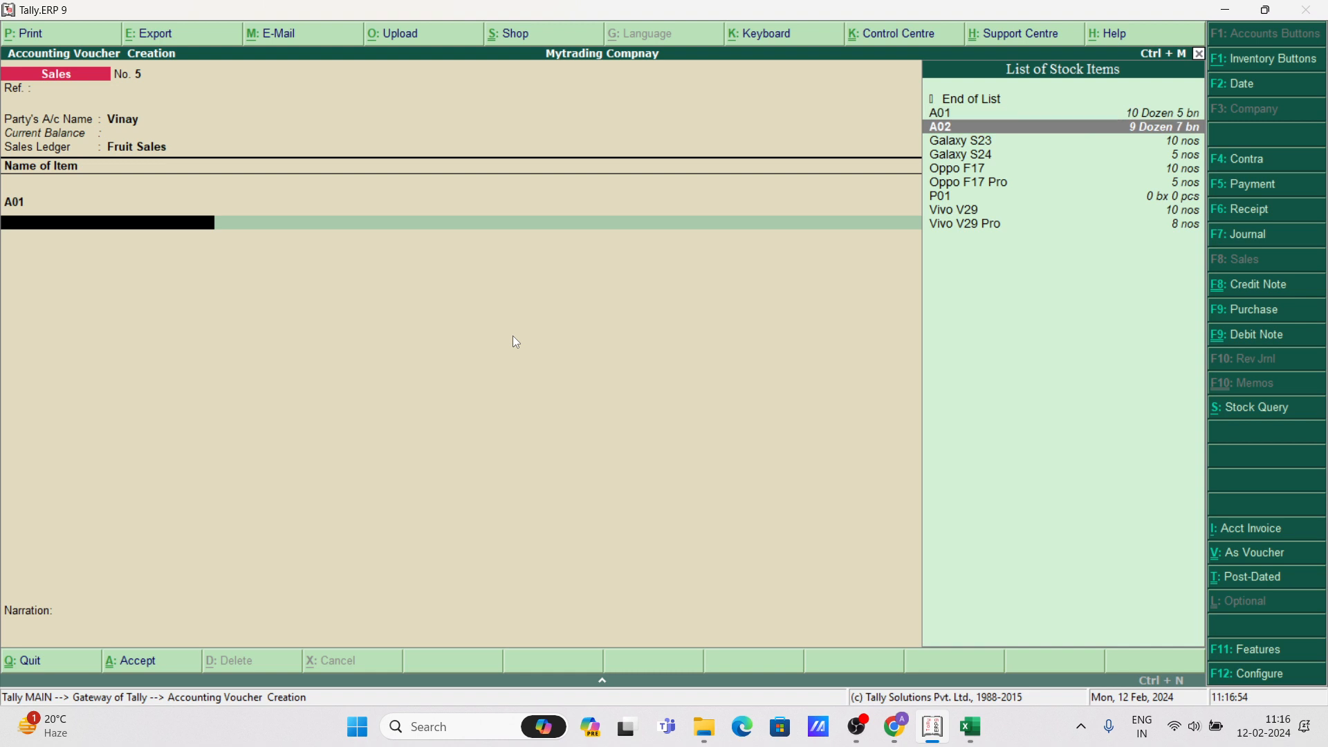
key("Return")
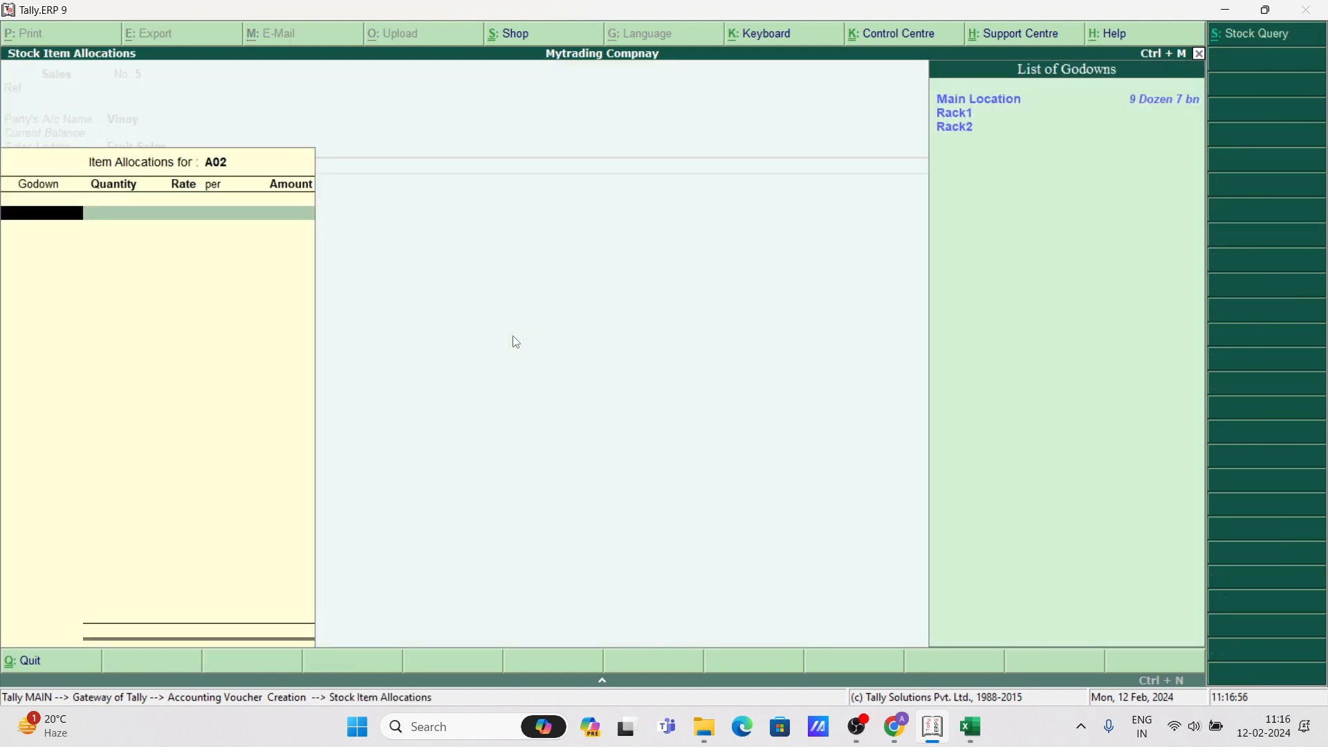
key("Return")
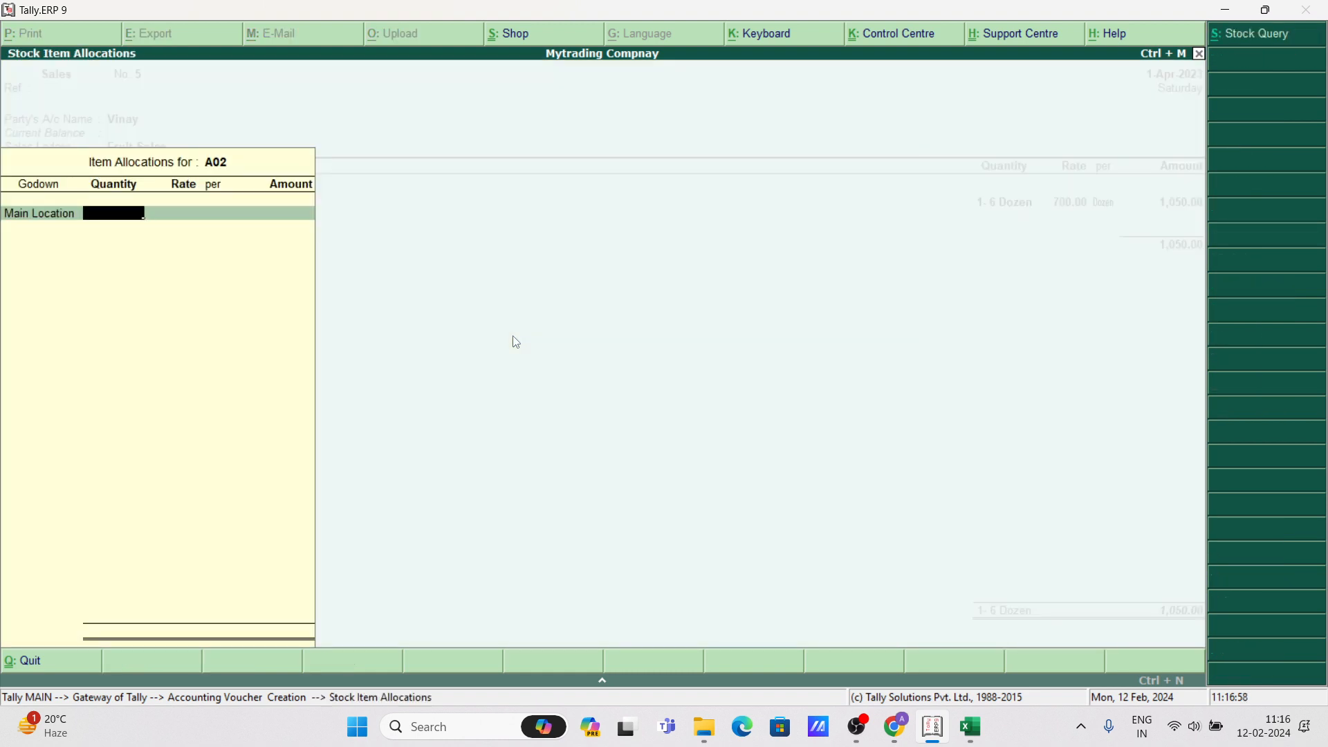
type("28 bn")
key("Return")
key("Return")
key("Return")
key("Return")
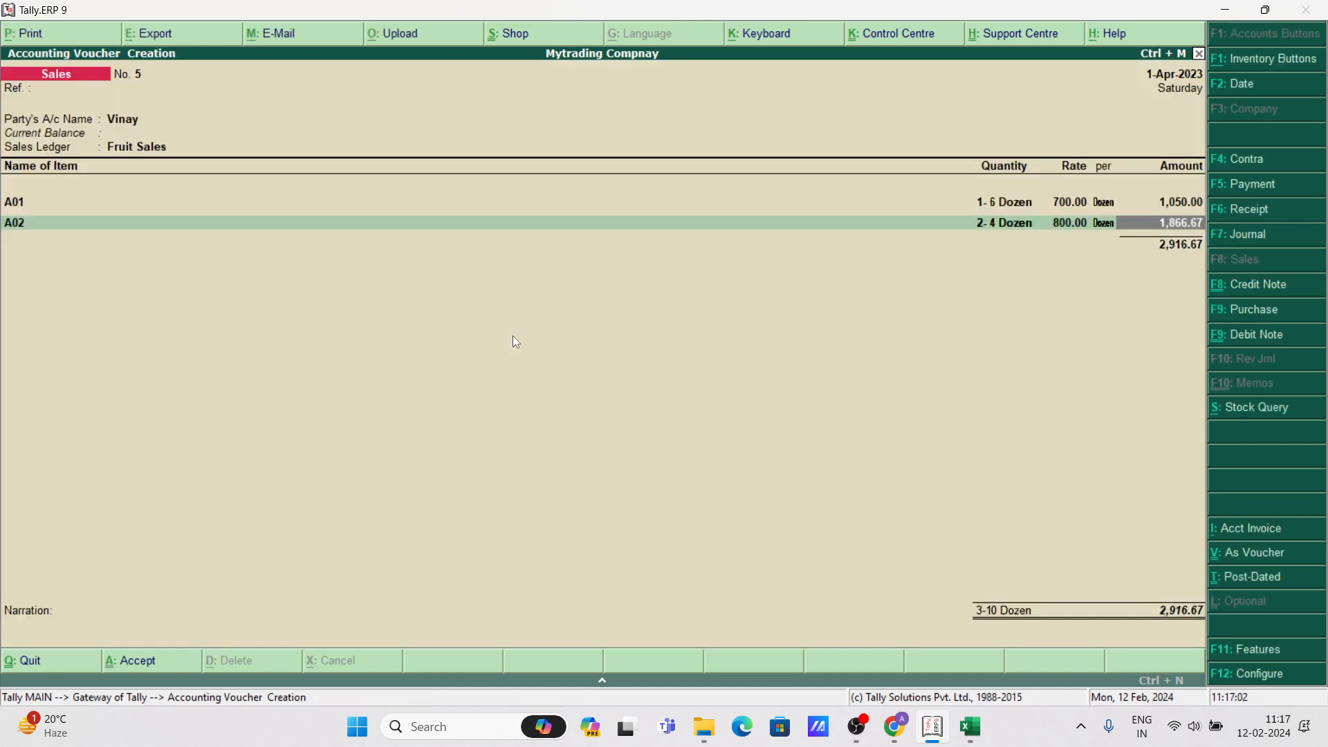
End the item list, leave the narration blank, and save the first customer's sales voucher.
key("Return")
key("Return")
key("Return")
key("Return")
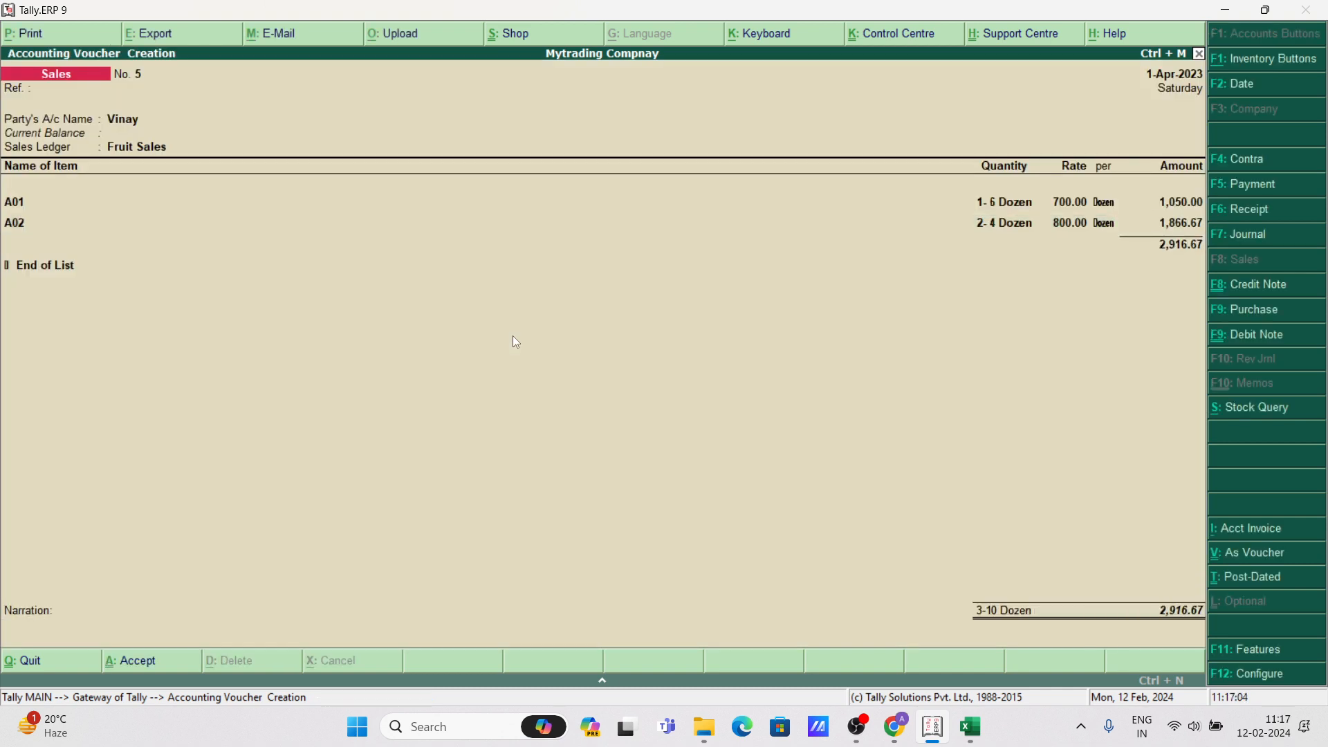
key("Return")
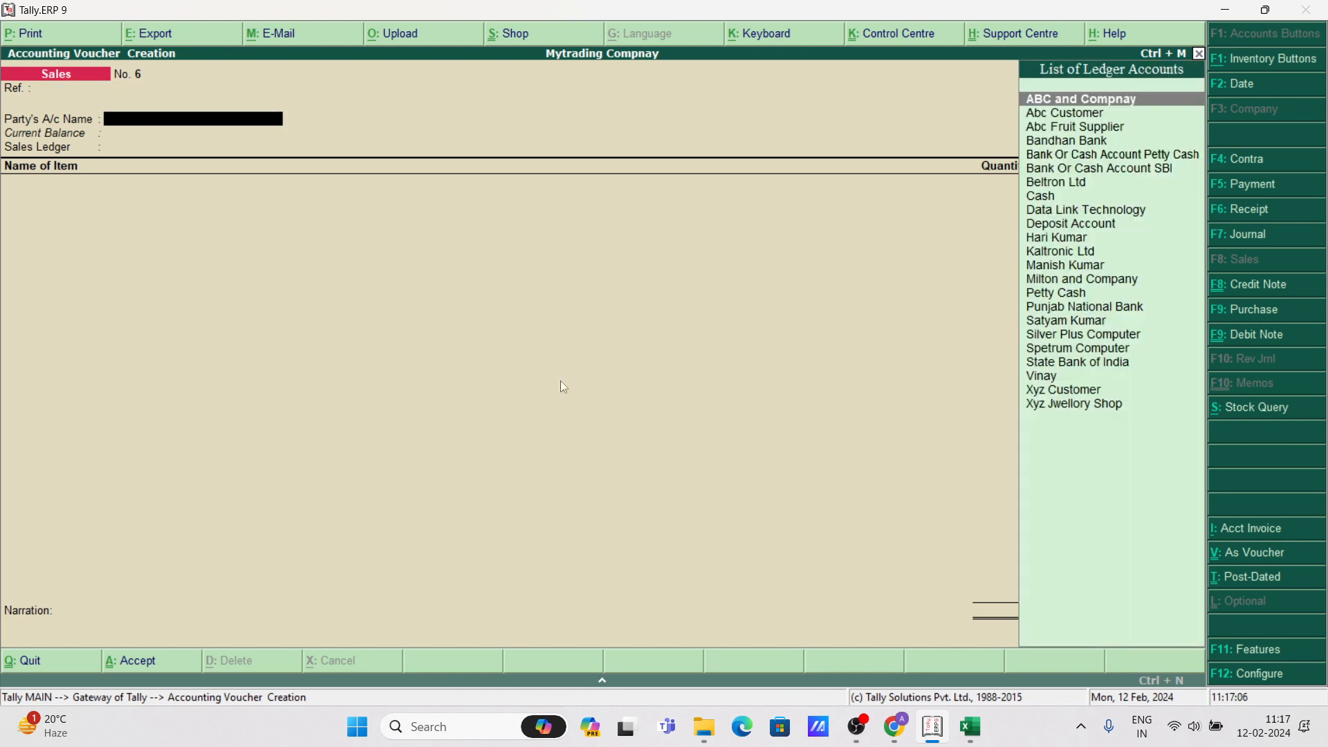
Set the second customer as the party of the new sales voucher, with Fruit Sales as the sales ledger.
type("Har")
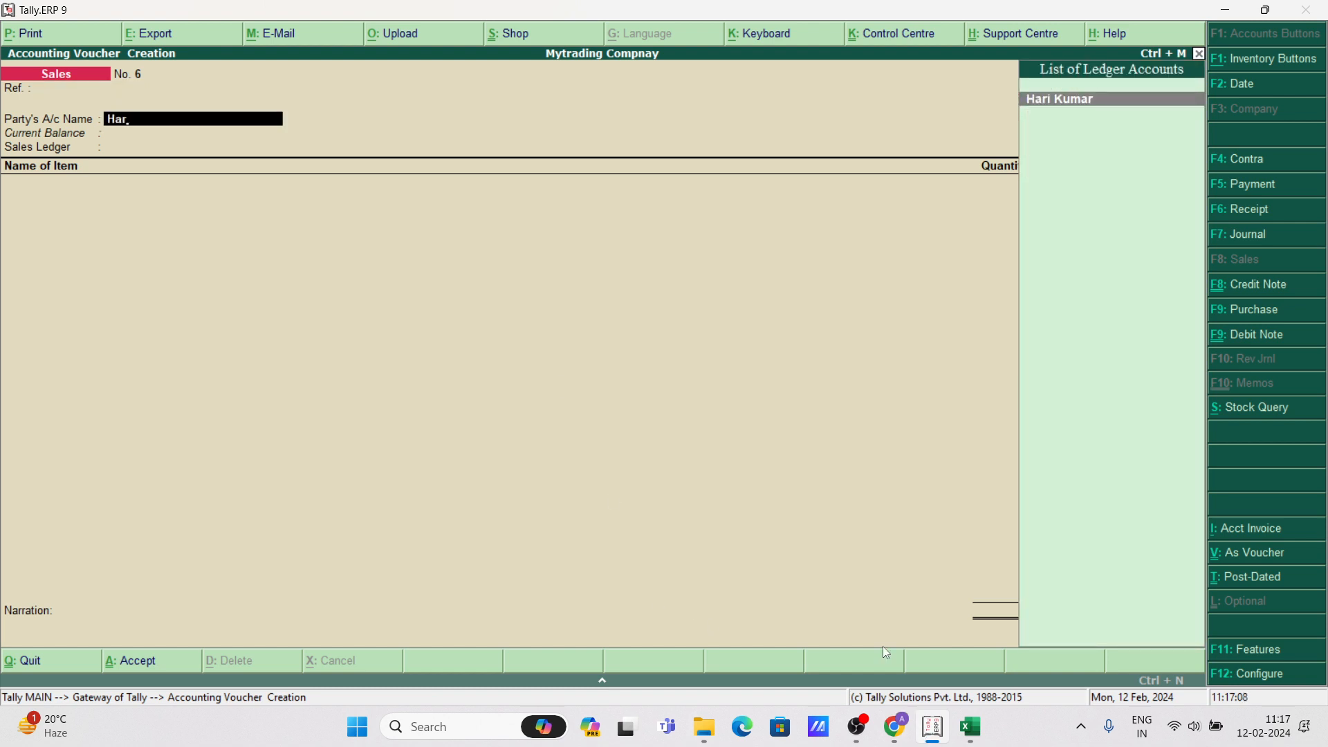
type("i")
key("Return")
key("ctrl+a")
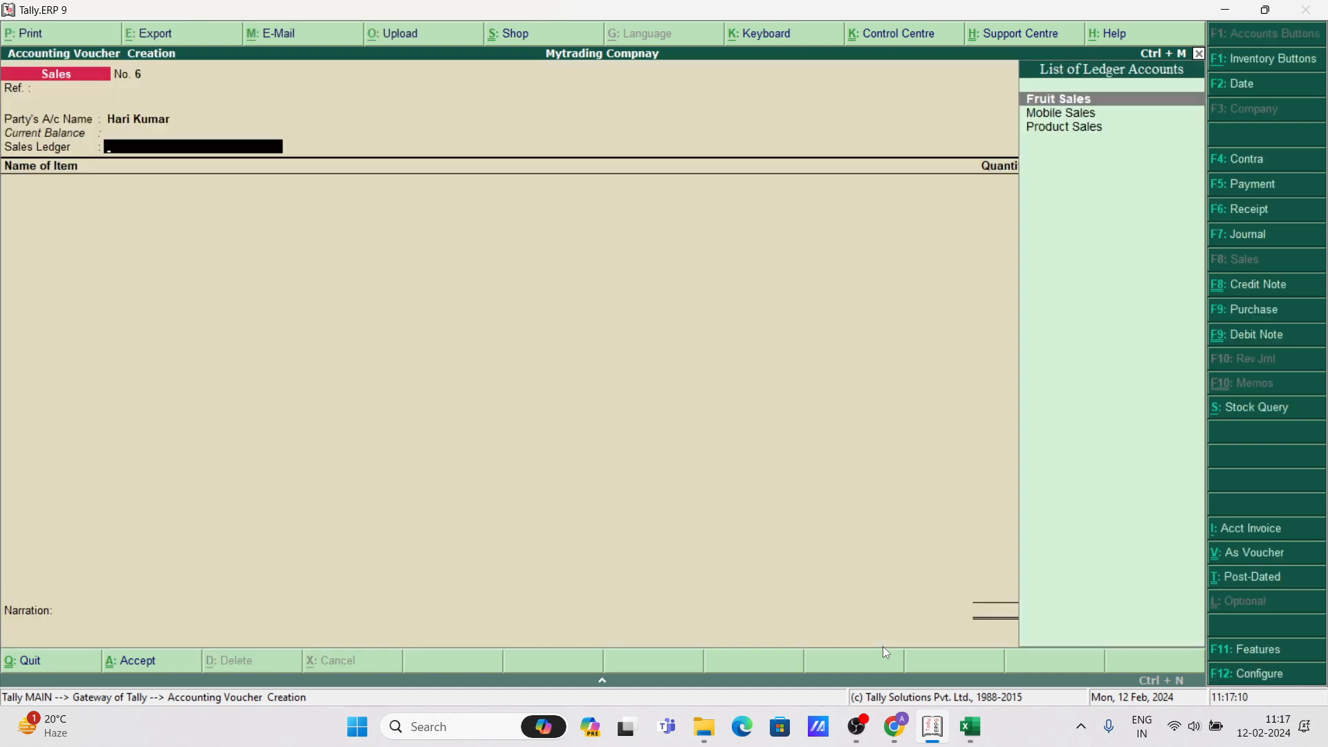
key("Return")
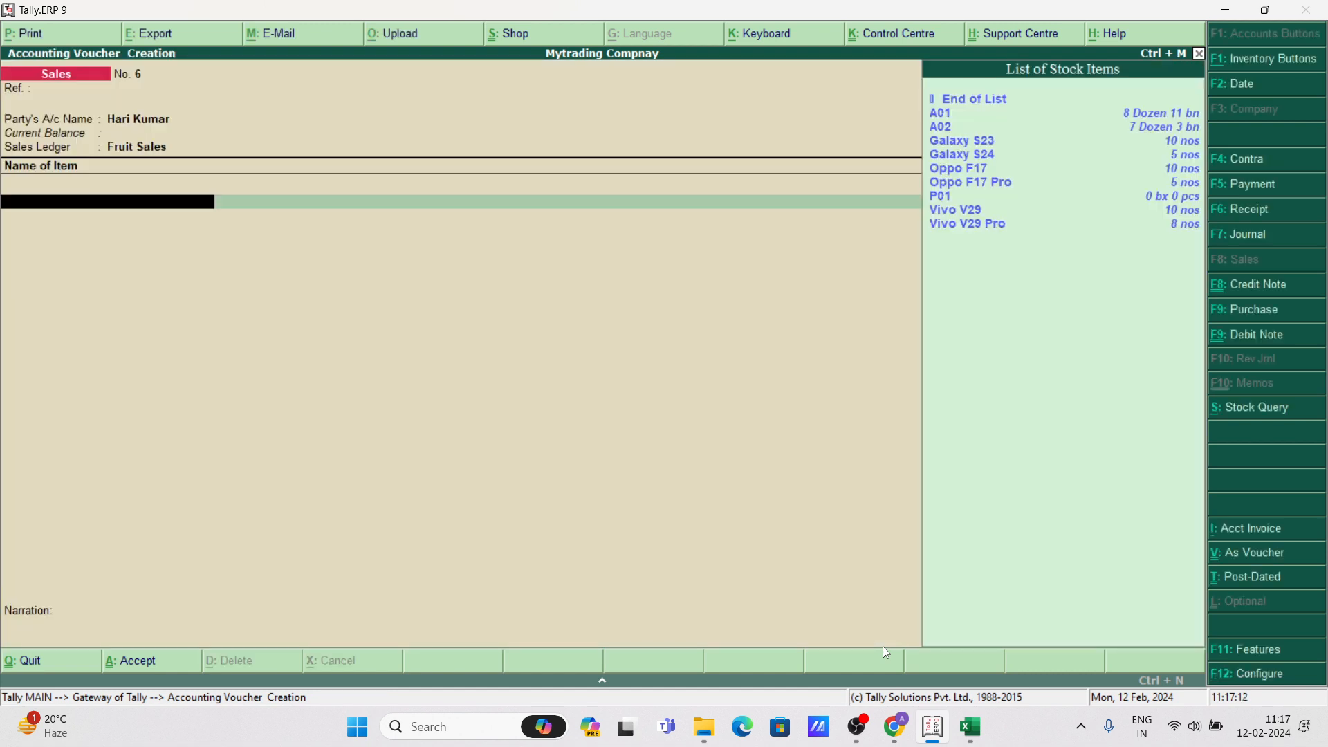
Add item A01 from Main Location with the 55 bananas (4-7 Dozen) listed in the Excel sheet, at 700.00 per dozen.
key("Down")
key("Return")
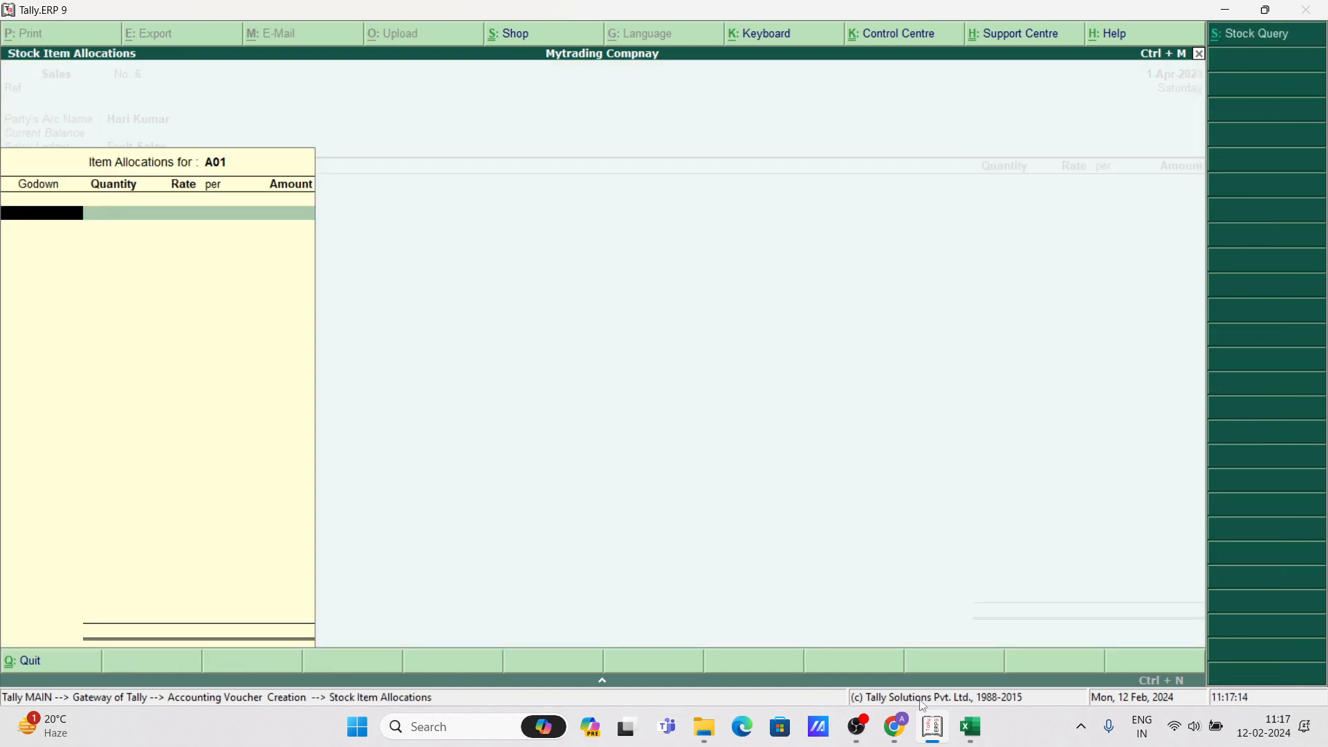
left_click(977, 742)
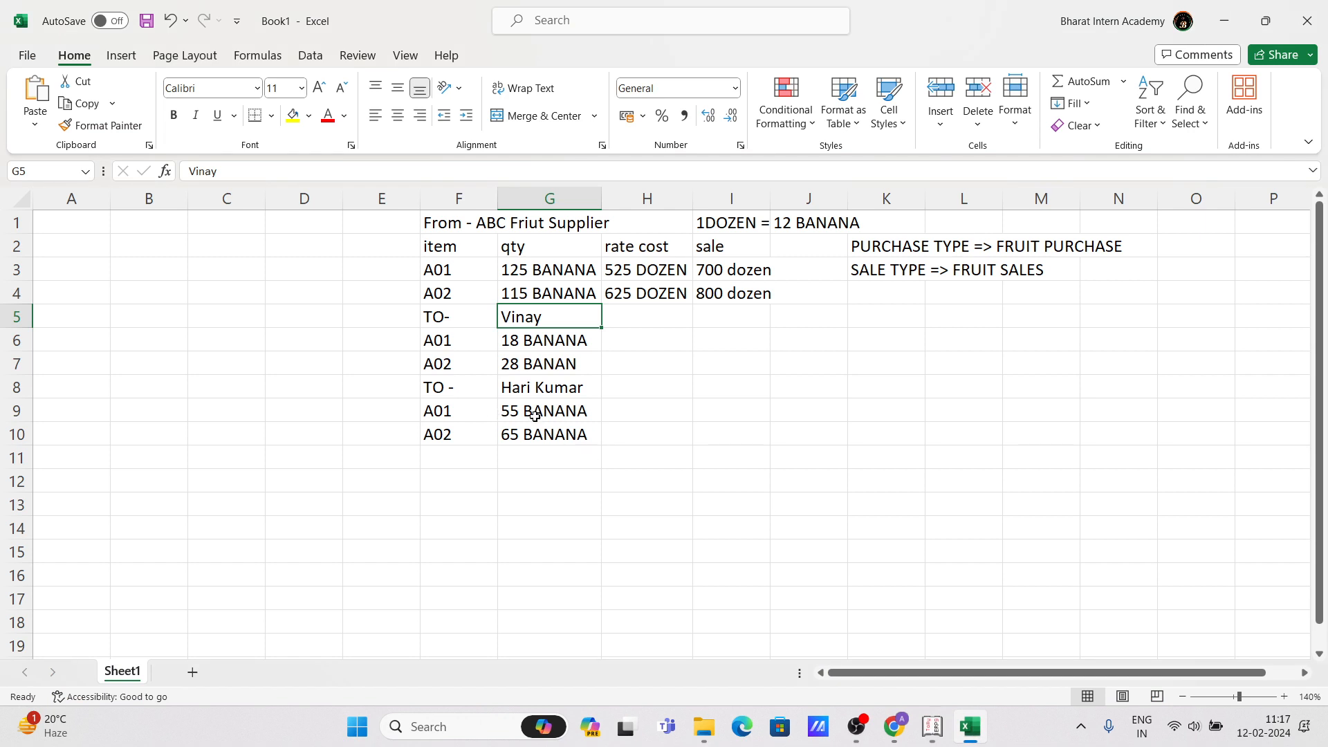
left_click(933, 727)
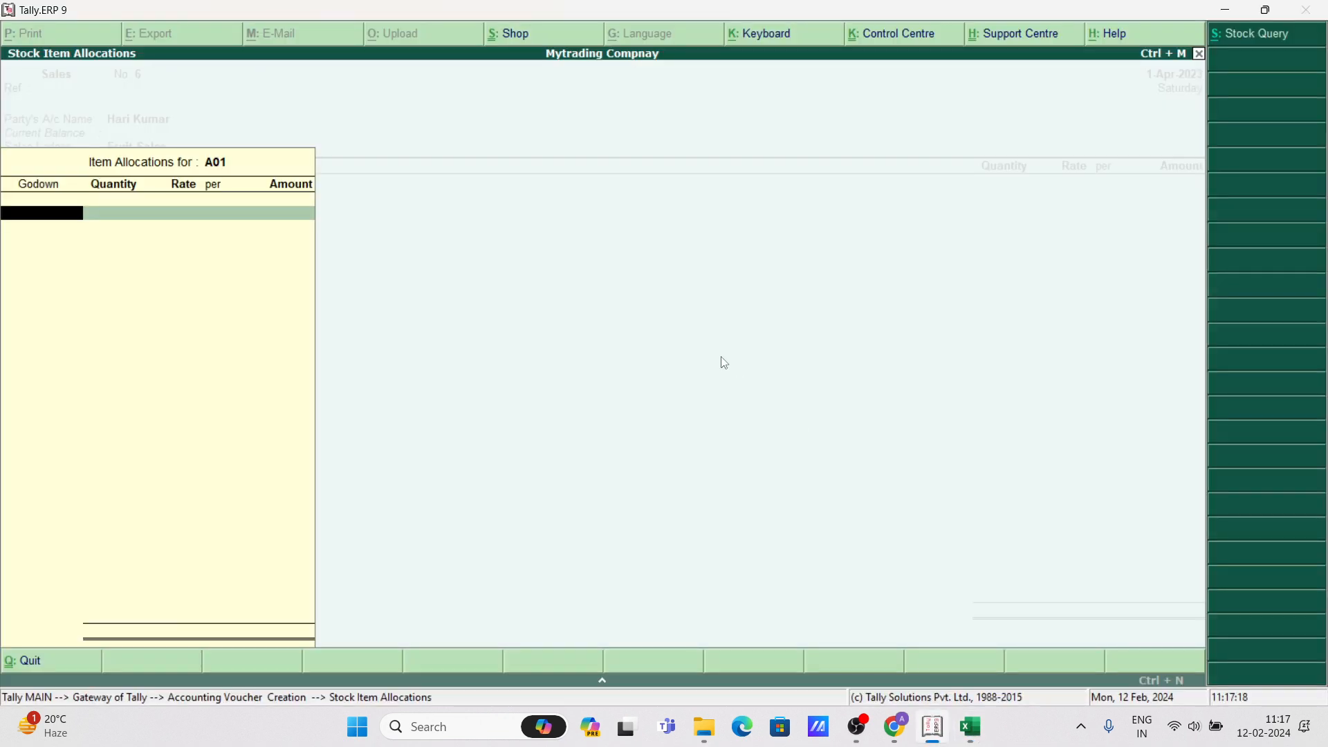
key("Down")
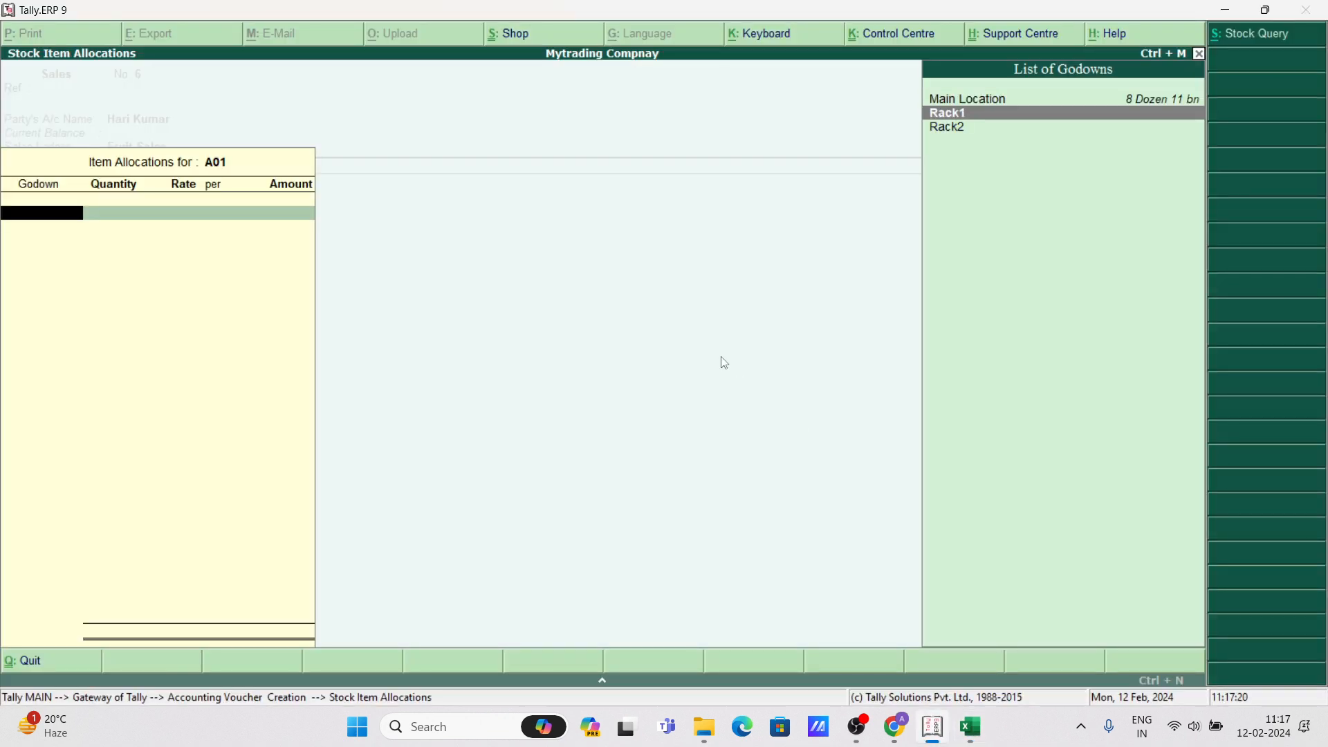
key("Up")
key("Return")
type("4-7")
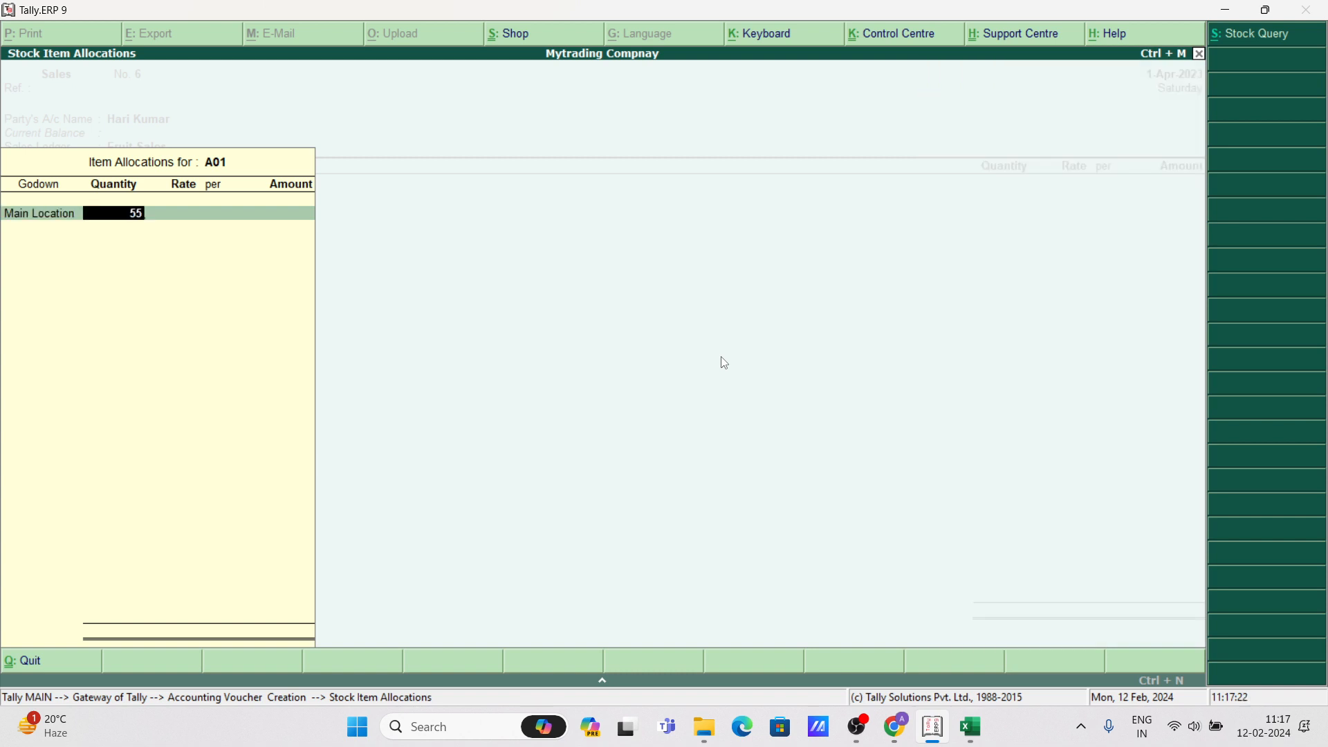
key("Return")
key("Return")
key("Return")
key("Return")
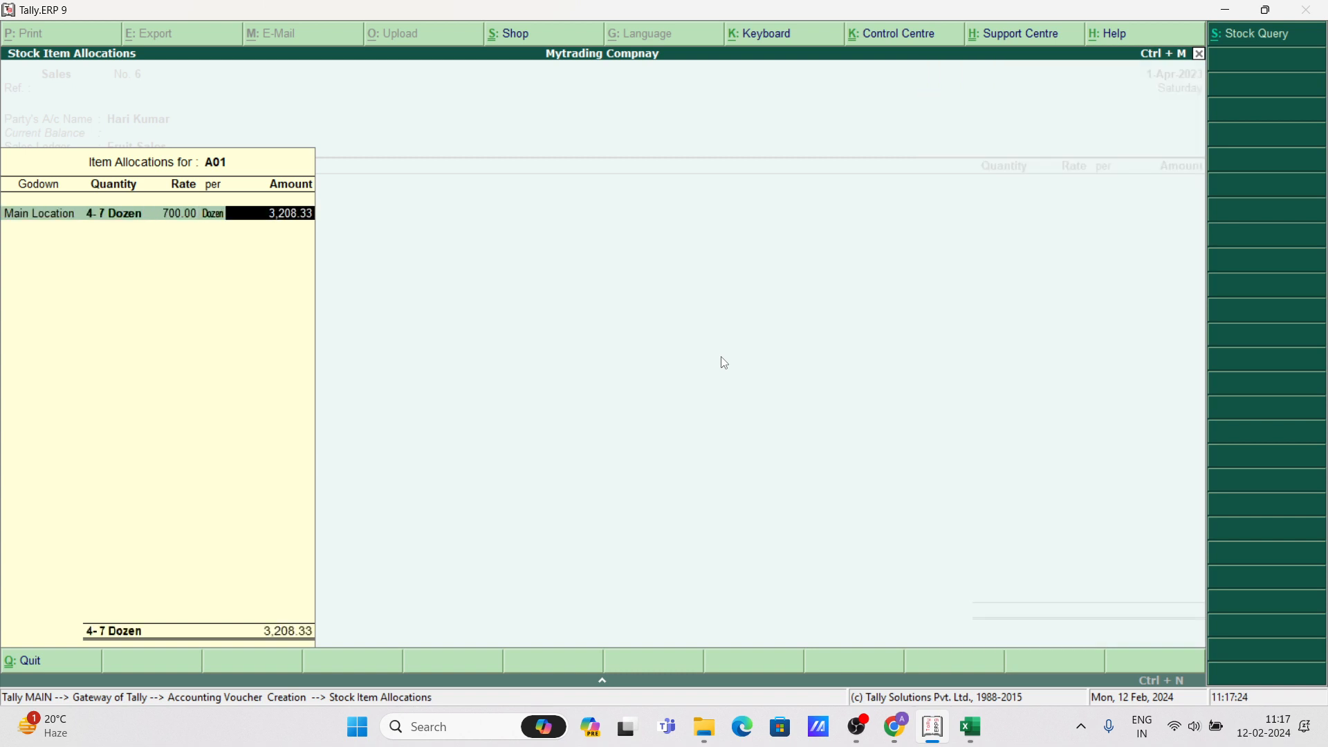
key("Return")
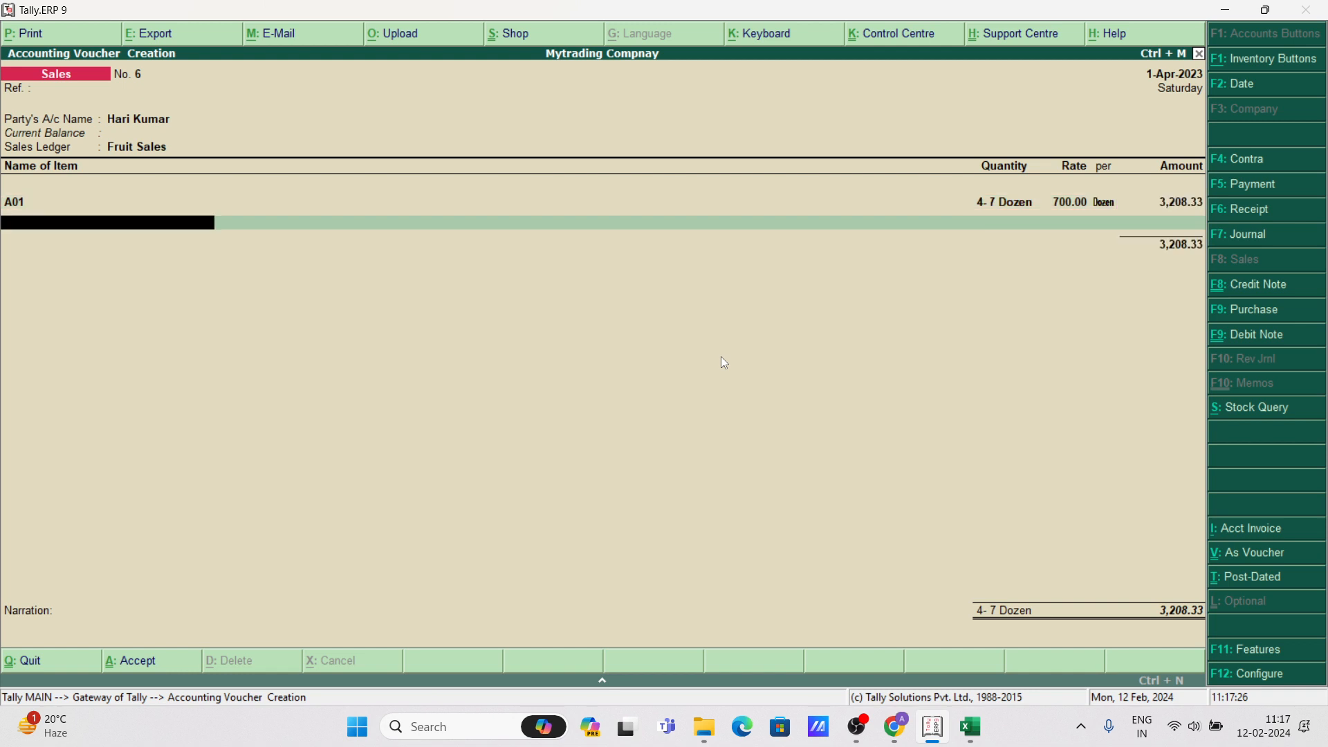
Add item A02 from Main Location with 65 bananas (5-5 Dozen) at 800.00 per dozen.
type("A02")
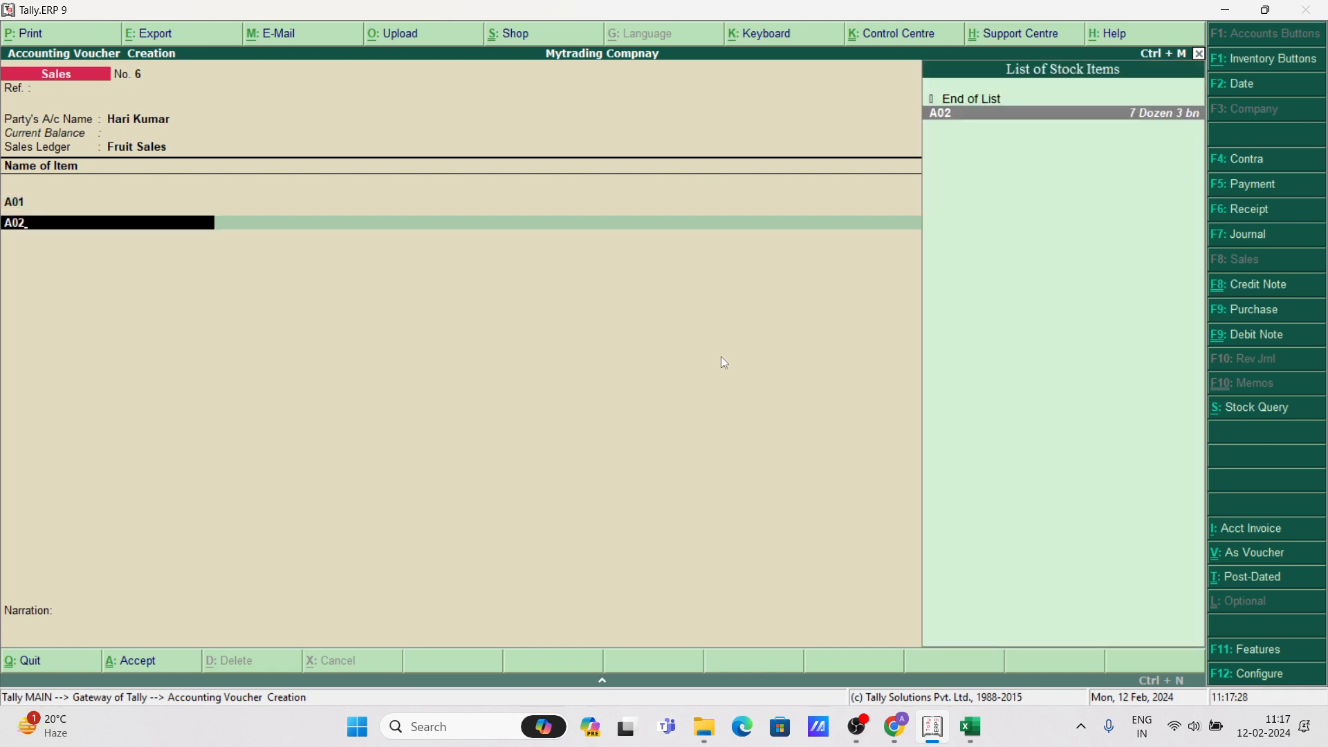
key("Return")
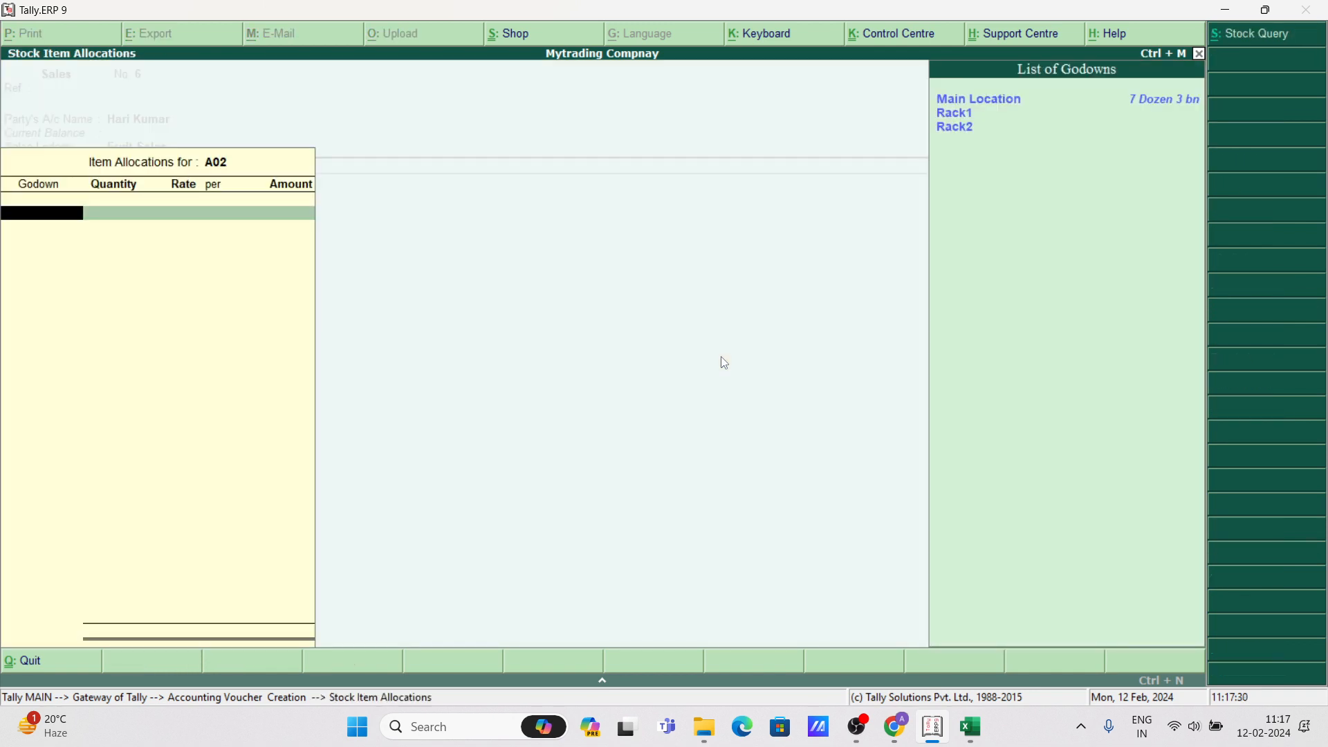
key("Return")
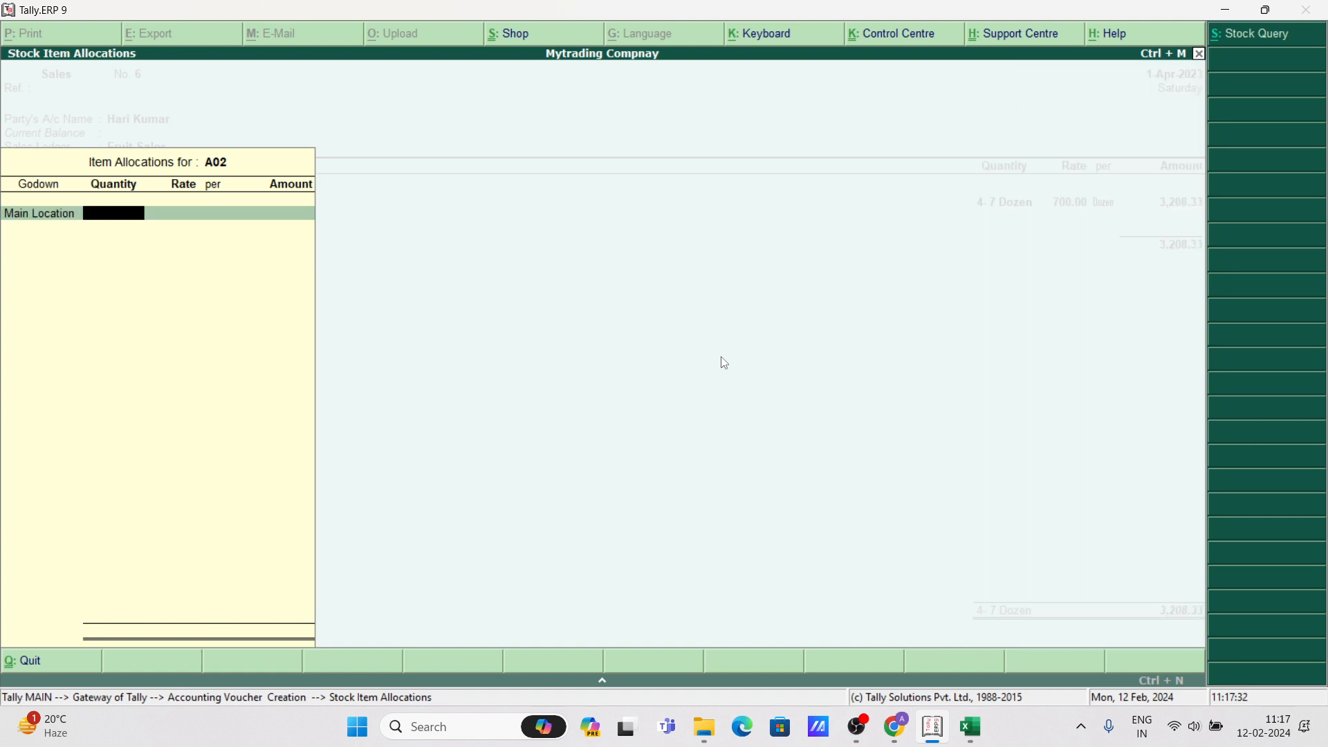
type("65 b")
key("Return")
key("Return")
key("Return")
key("Return")
Finish the item list and save the second customer's sales voucher with a blank narration.
key("Return")
key("Return")
key("Return")
key("Return")
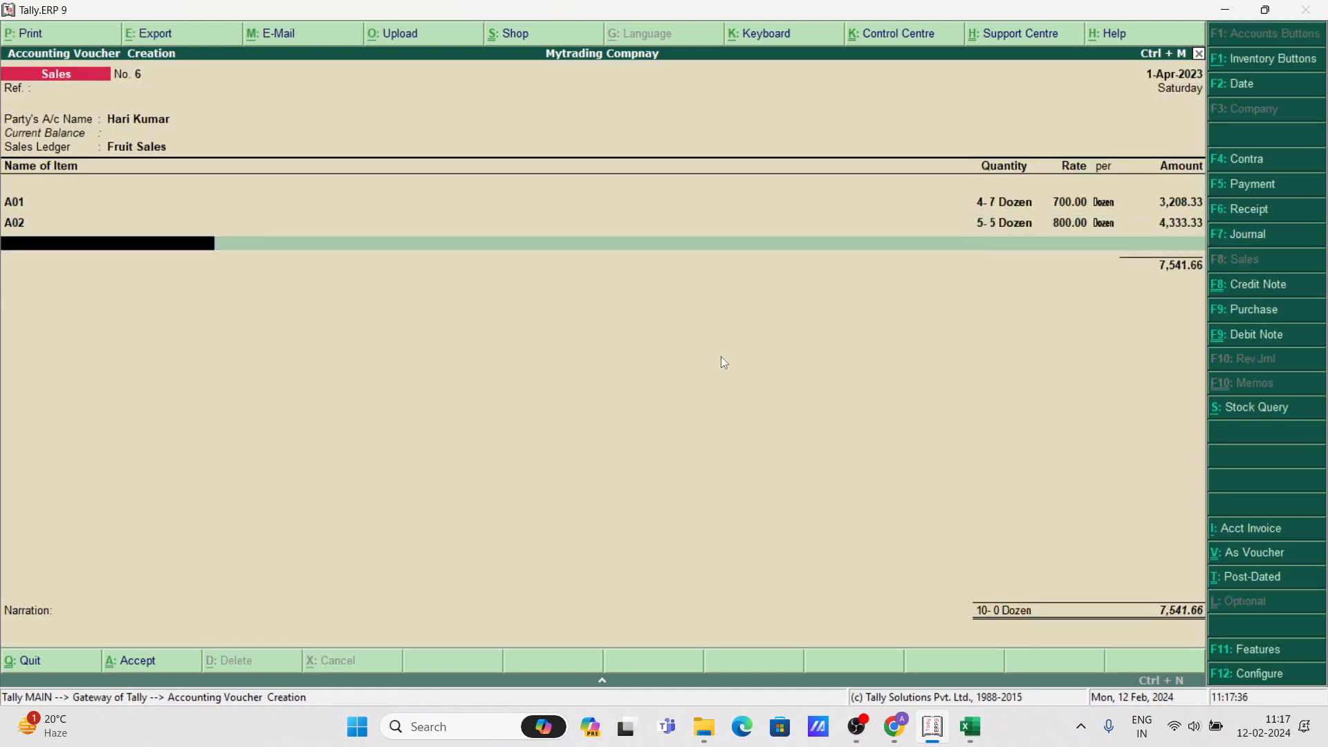
key("Return")
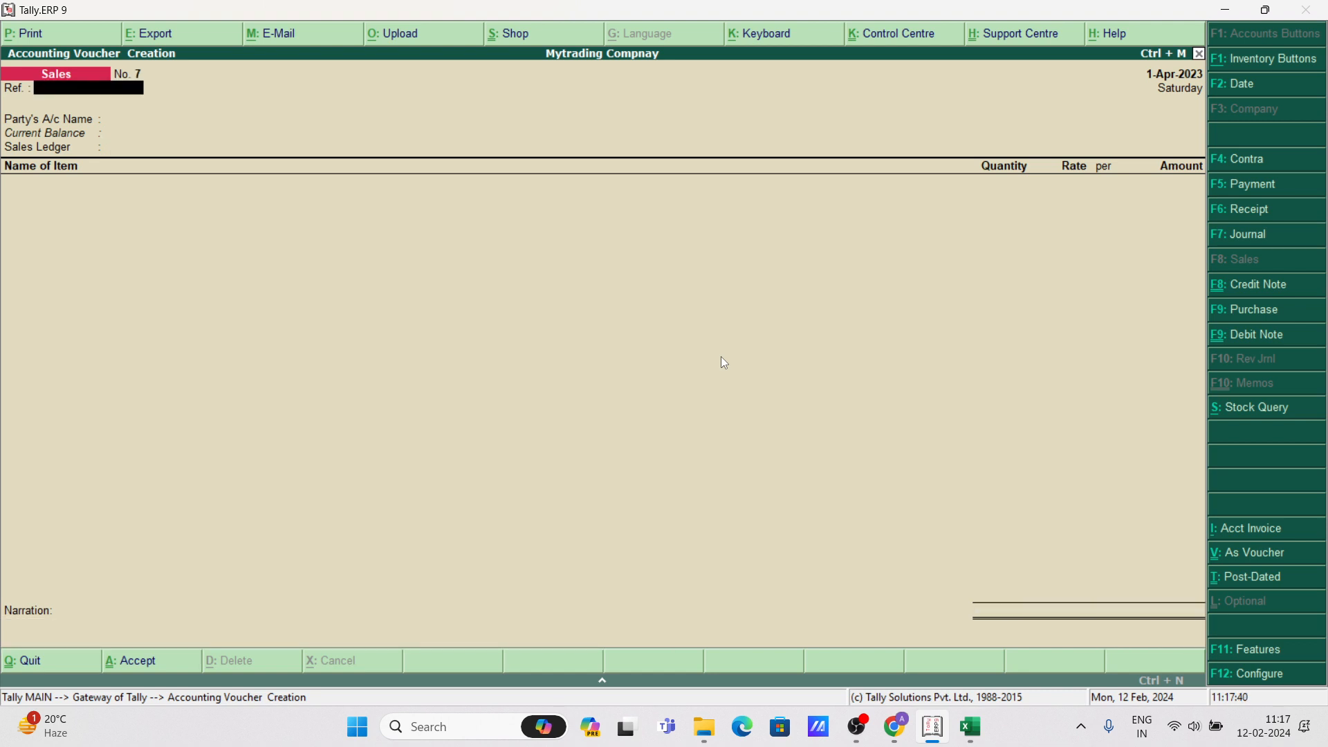
key("F6")
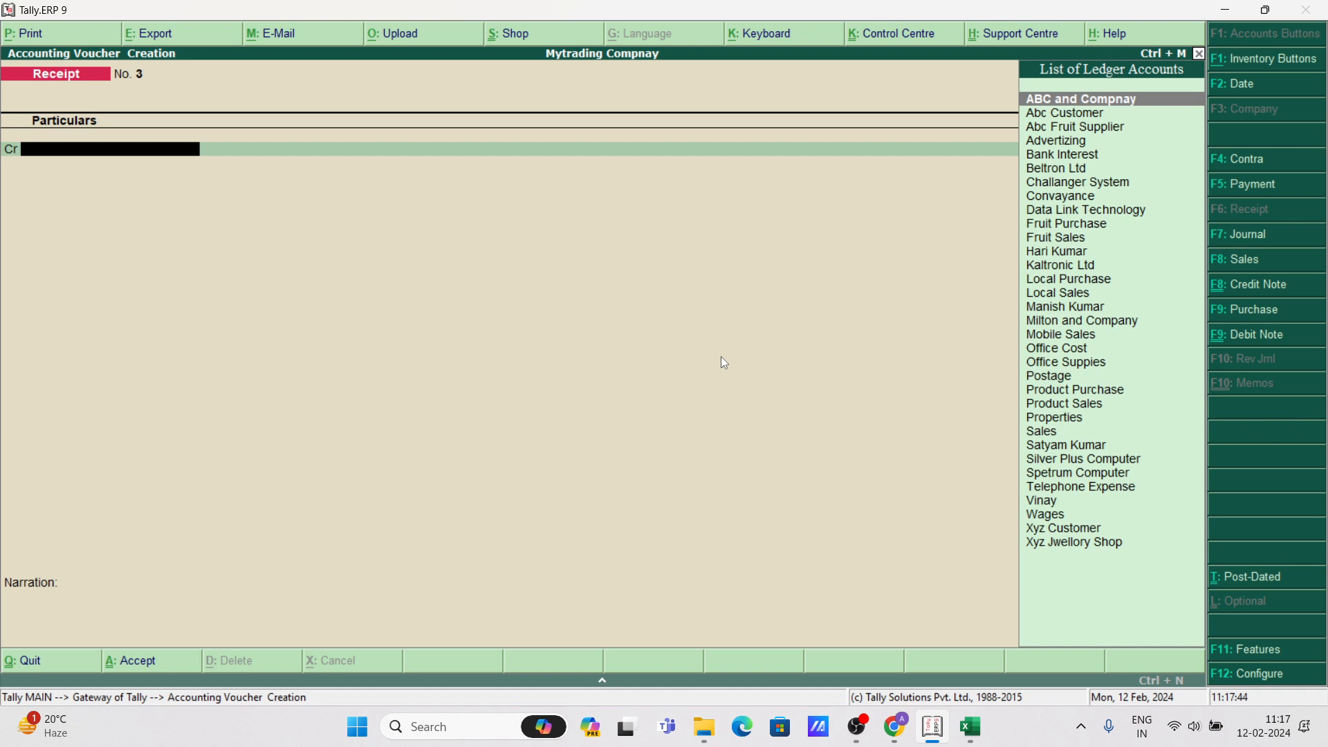
type("H")
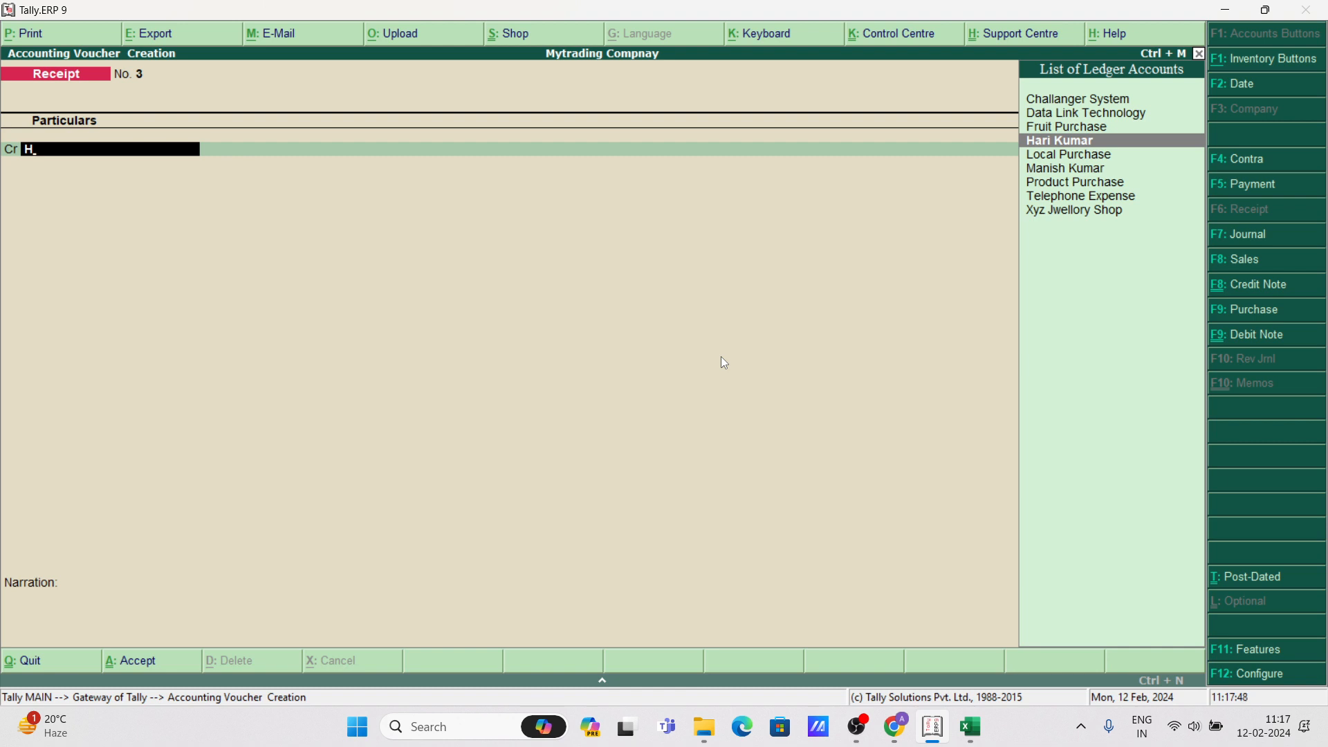
type("d")
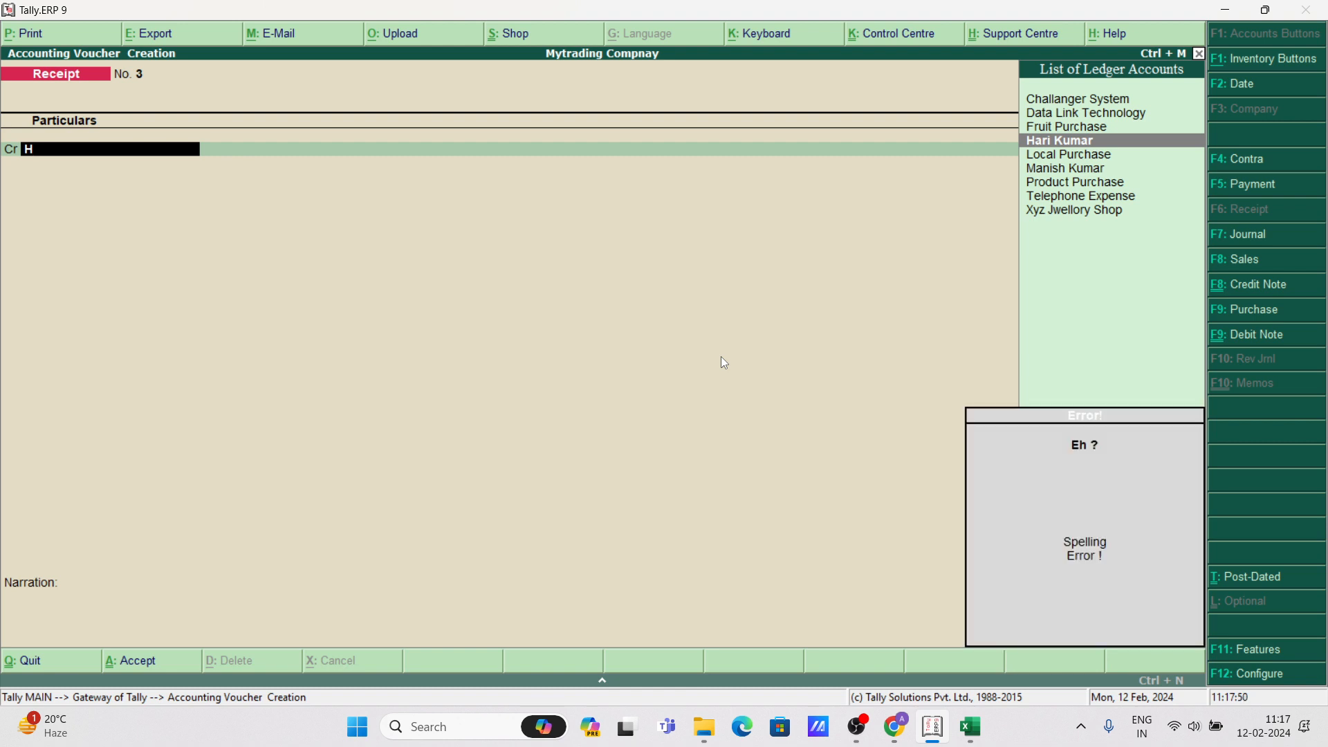
key("BackSpace")
type("V")
key("Return")
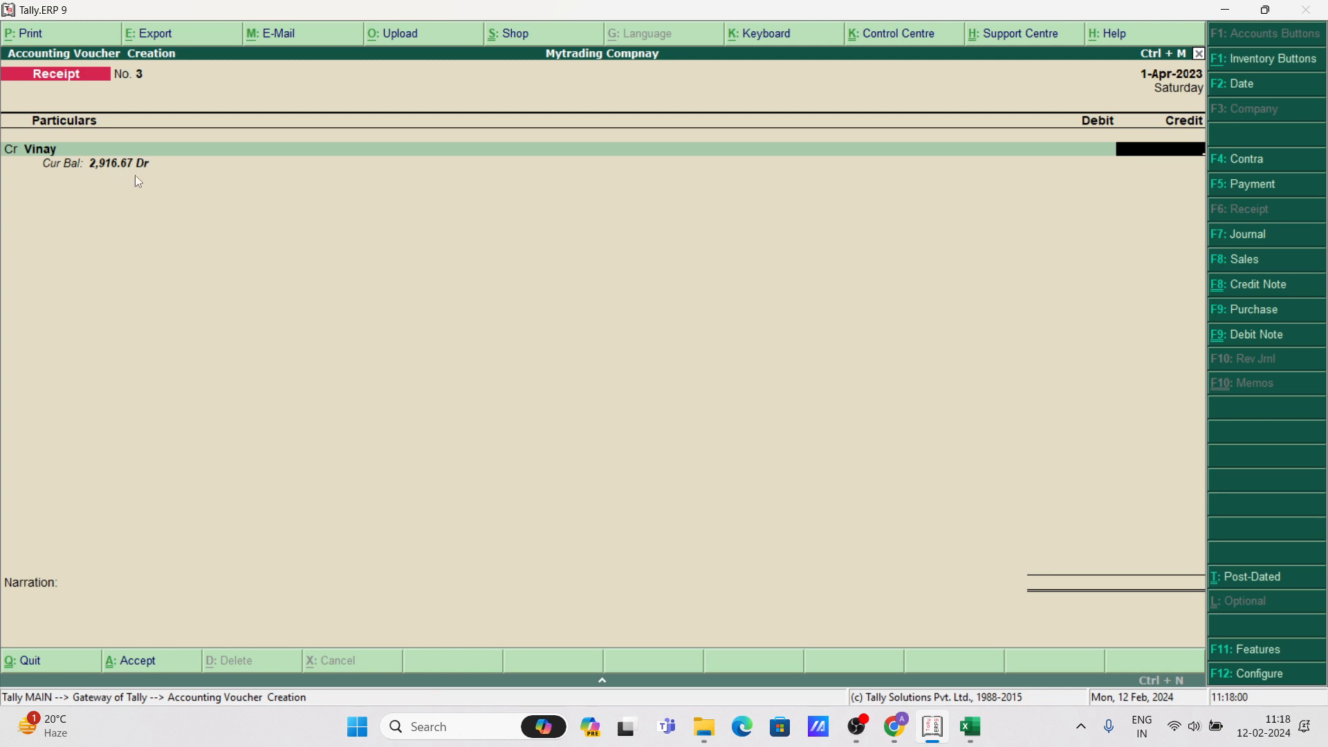
type("2916.")
type("6")
key("BackSpace")
type("67")
key("Return")
key("Return")
key("Return")
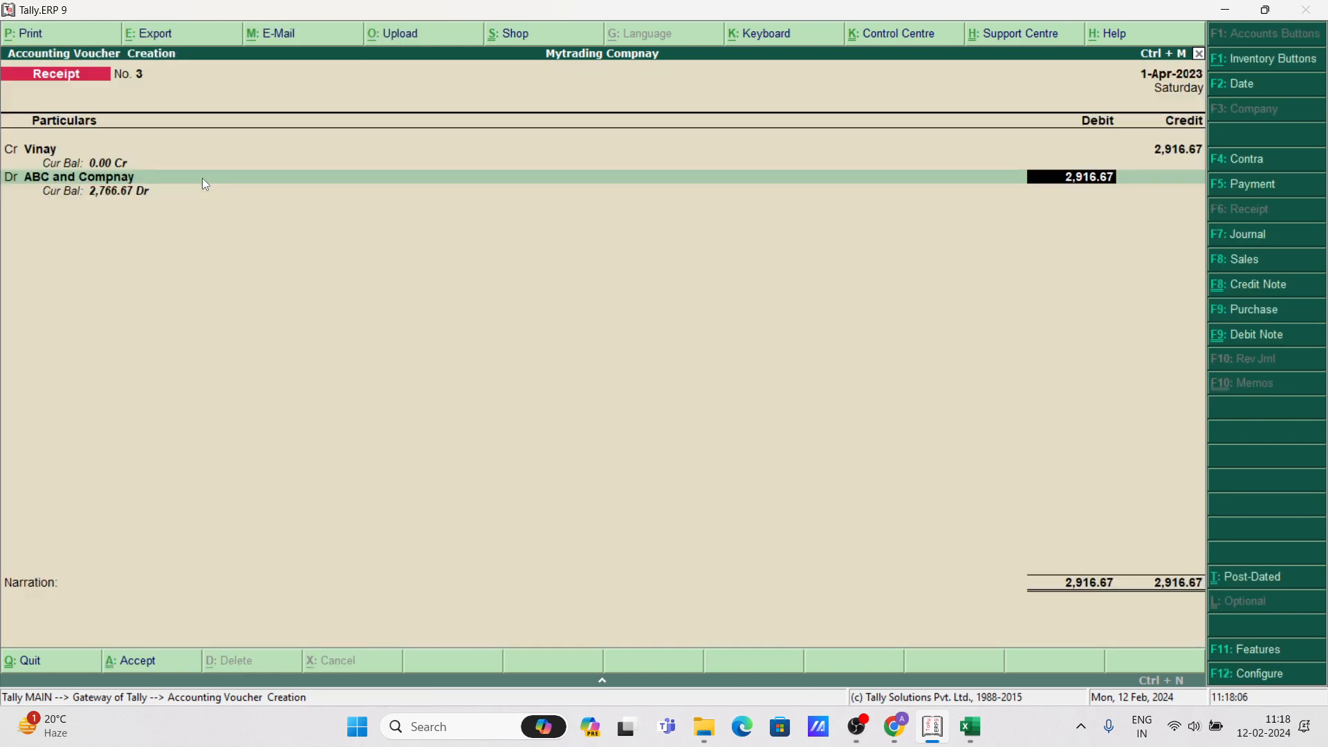
key("Return")
key("Return")
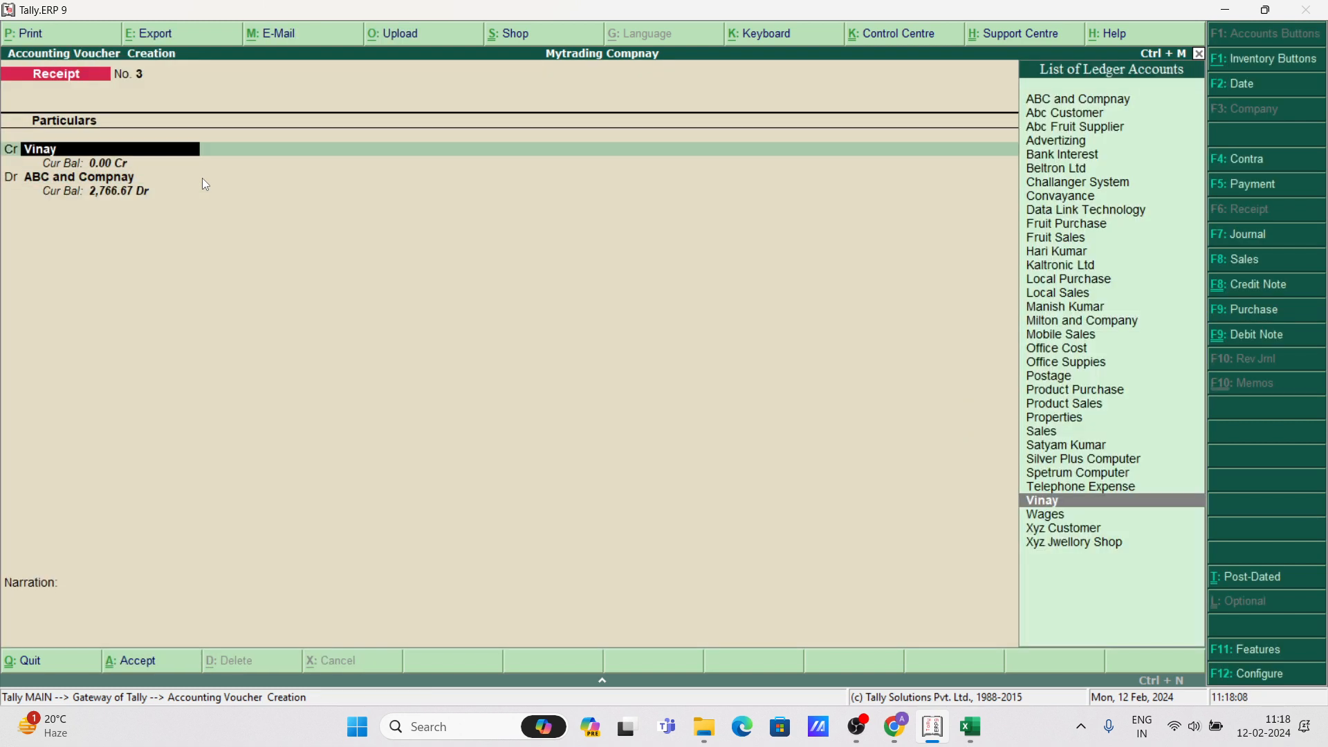
key("Escape")
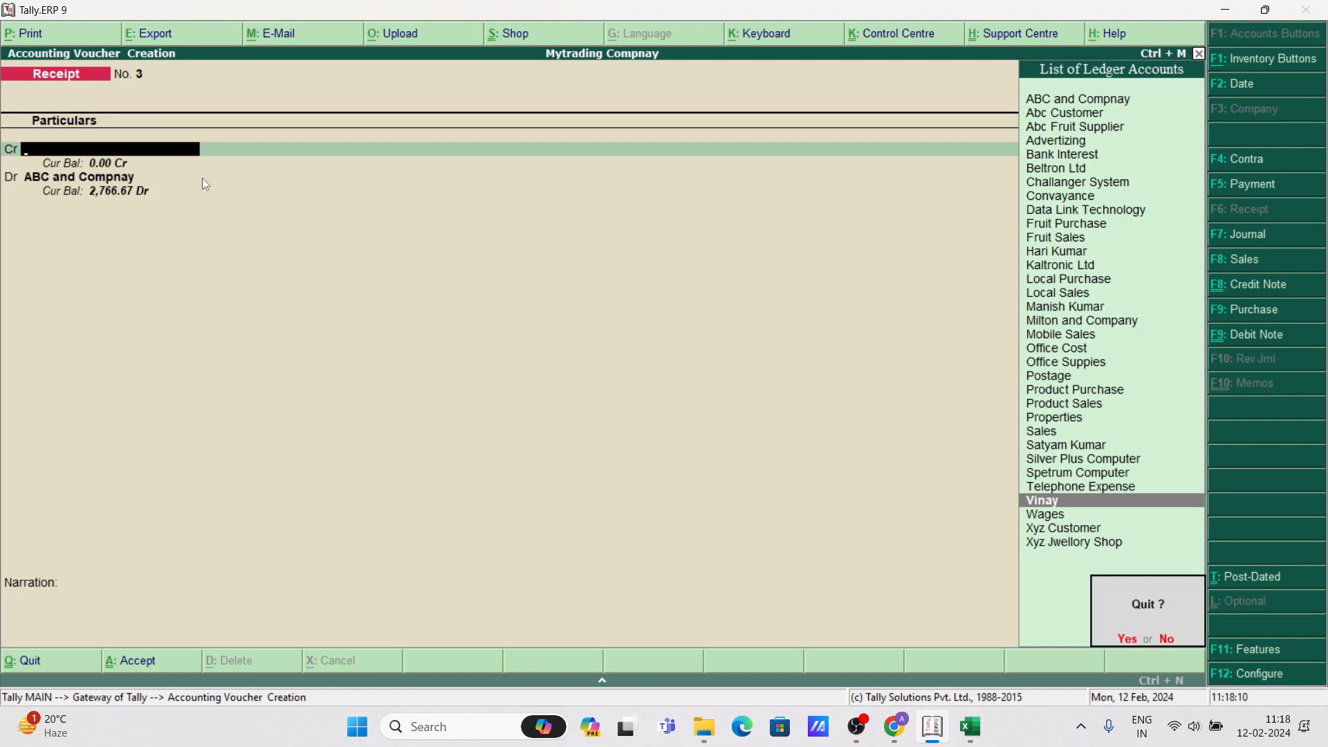
key("y")
key("Escape")
key("n")
Examine the two customers' saved Fruit Sales vouchers for their item quantities, rates and amounts due.
key("Down")
key("Down")
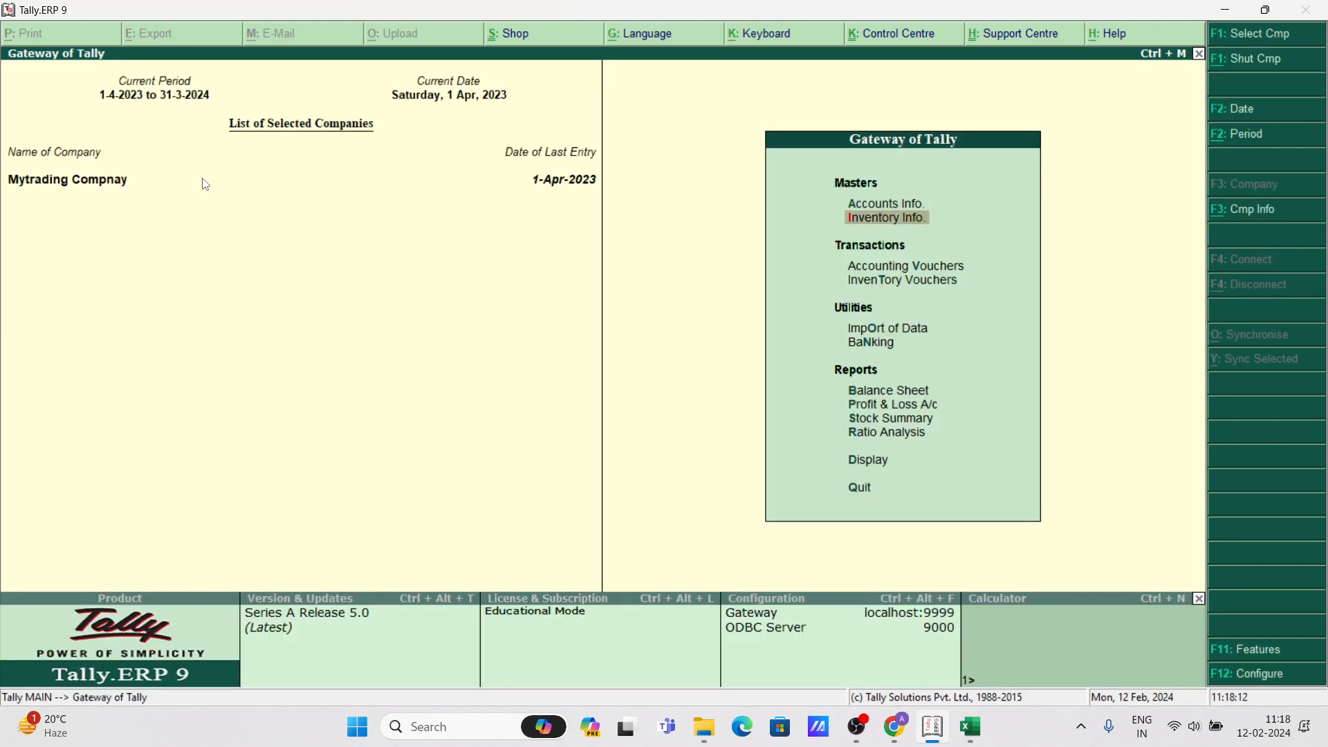
key("Return")
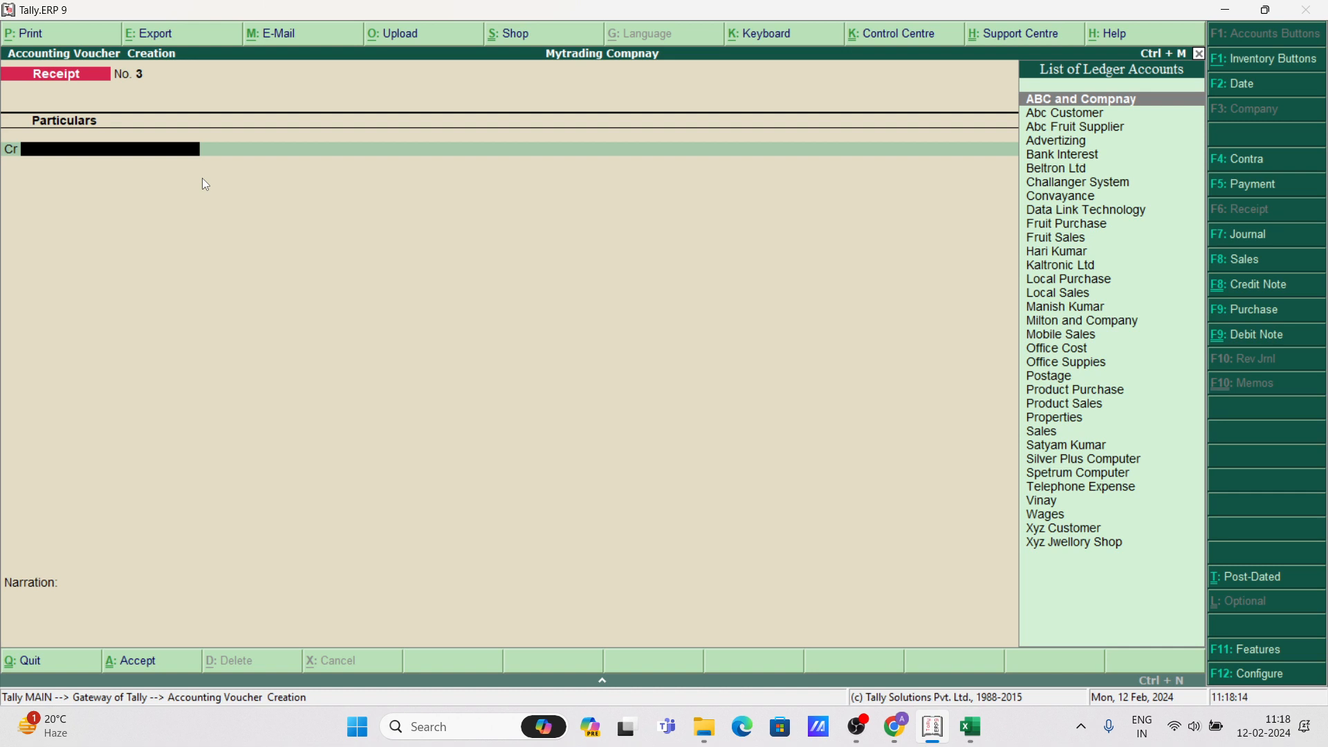
key("Page_Up")
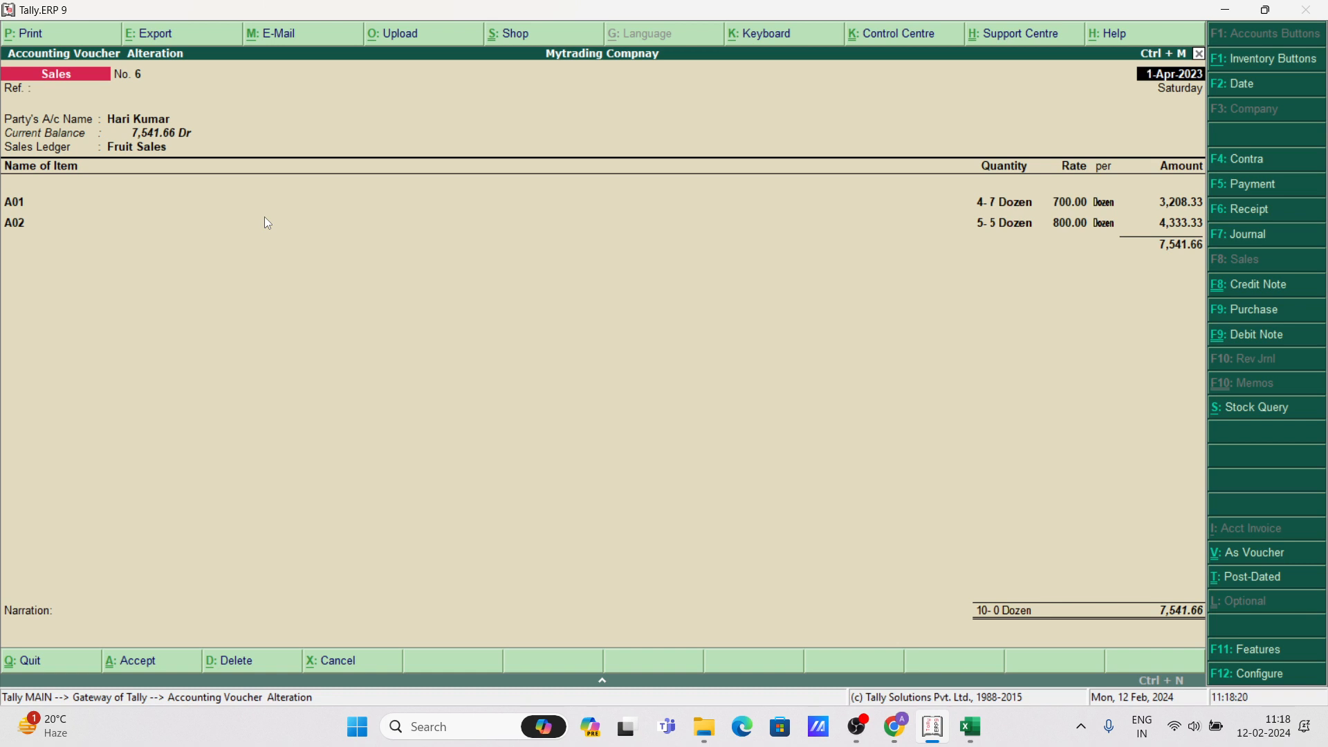
key("Page_Up")
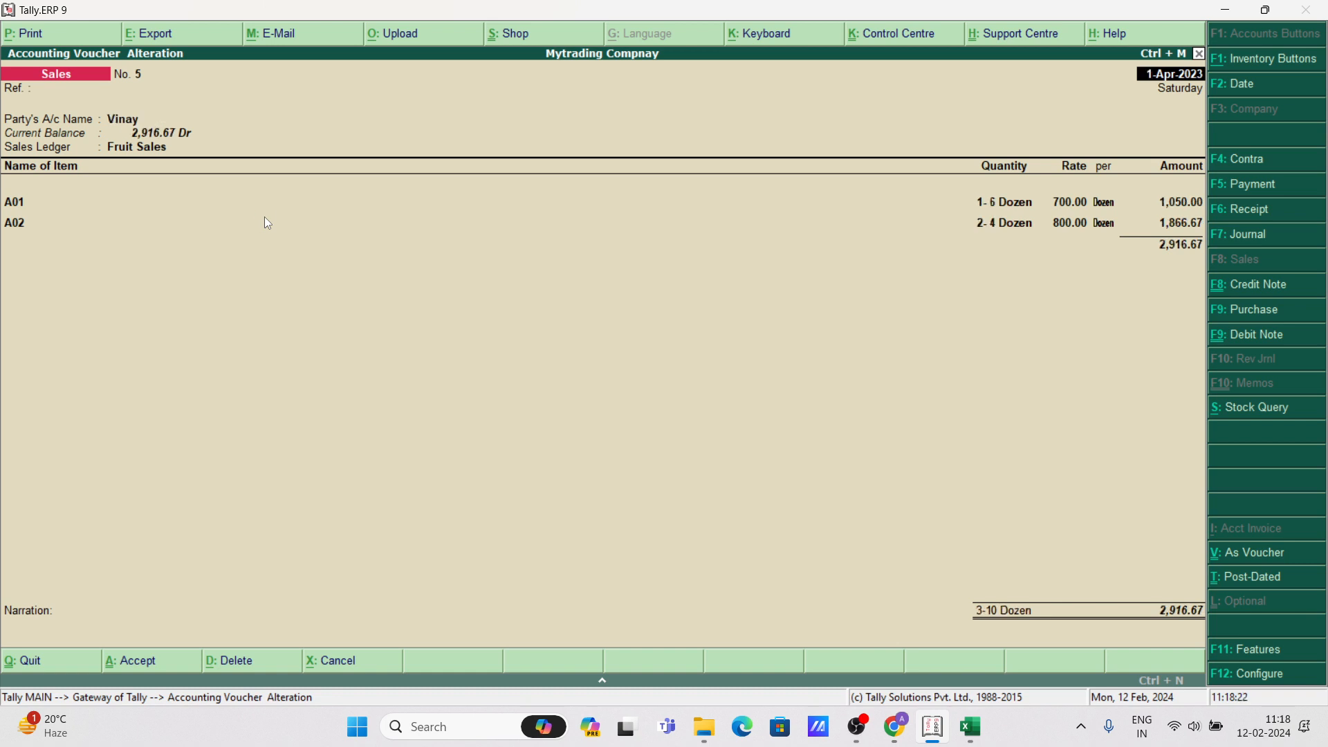
key("Escape")
key("Return")
key("Escape")
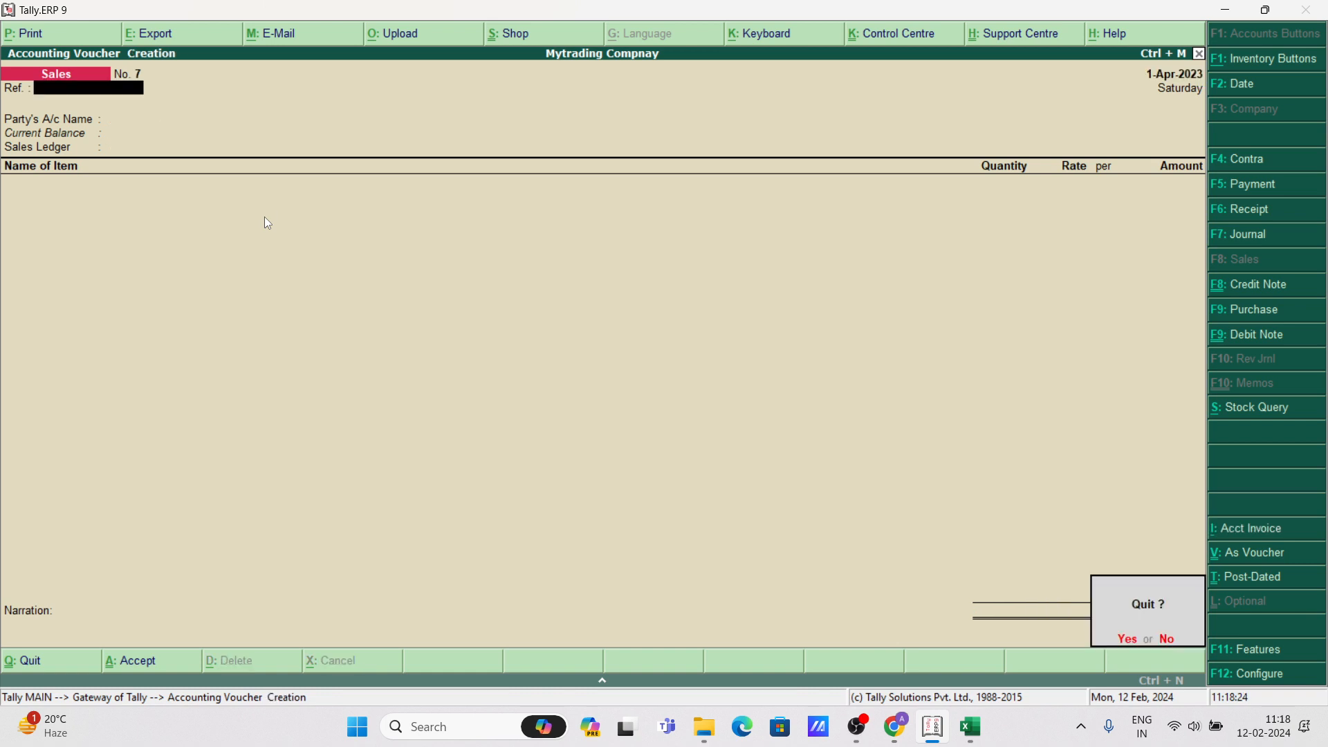
key("Return")
key("Return")
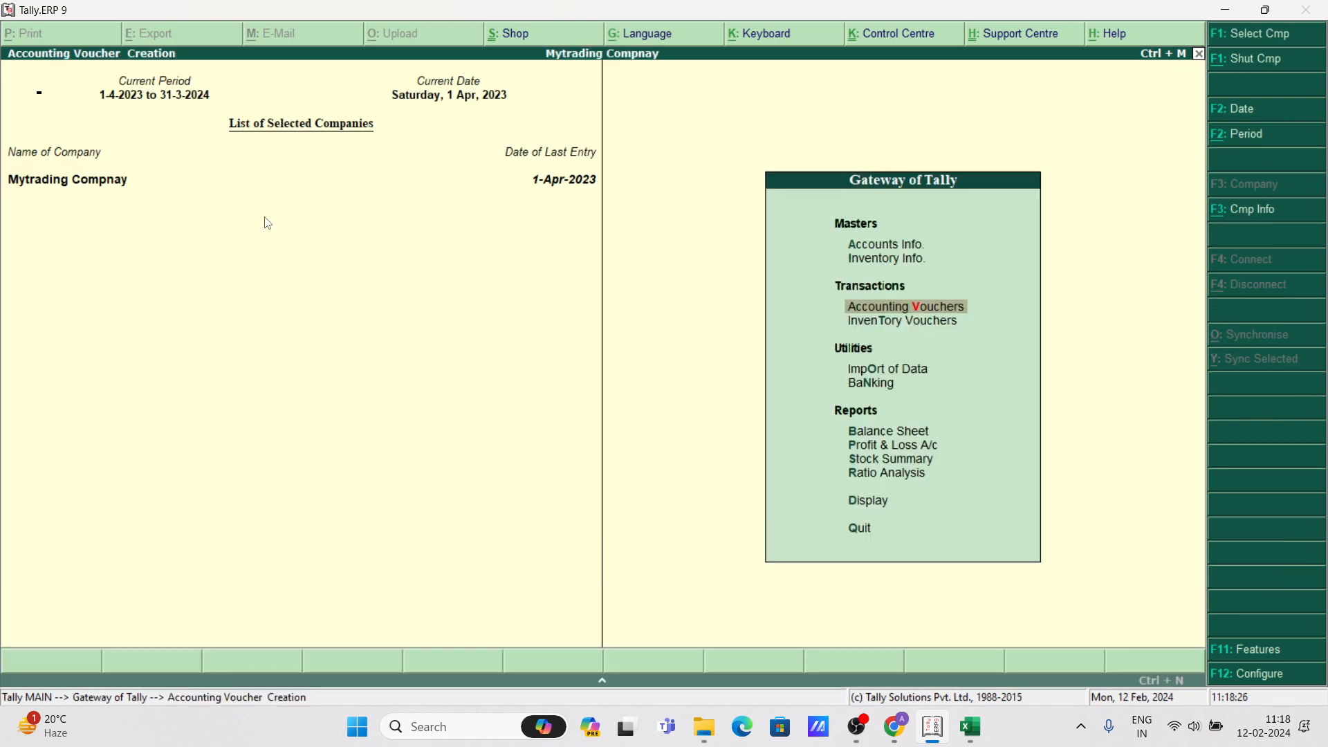
key("F6")
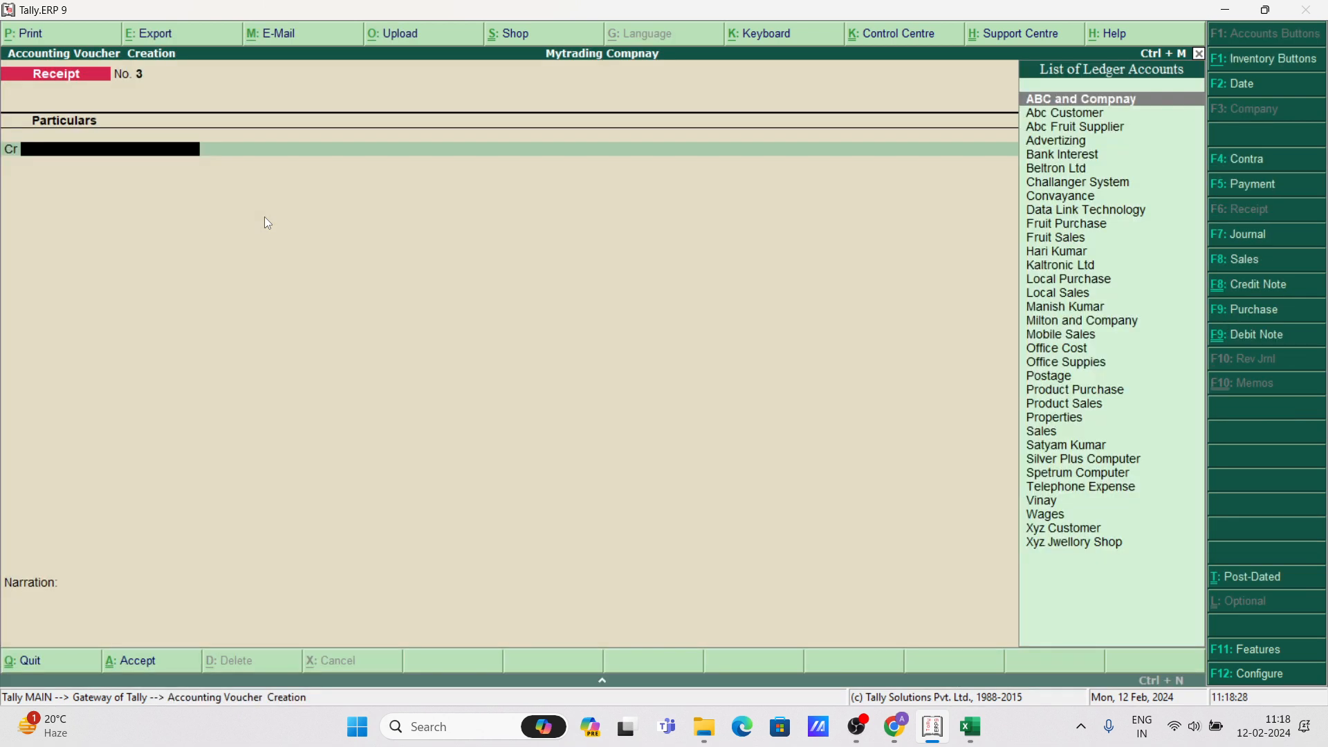
key("Page_Up")
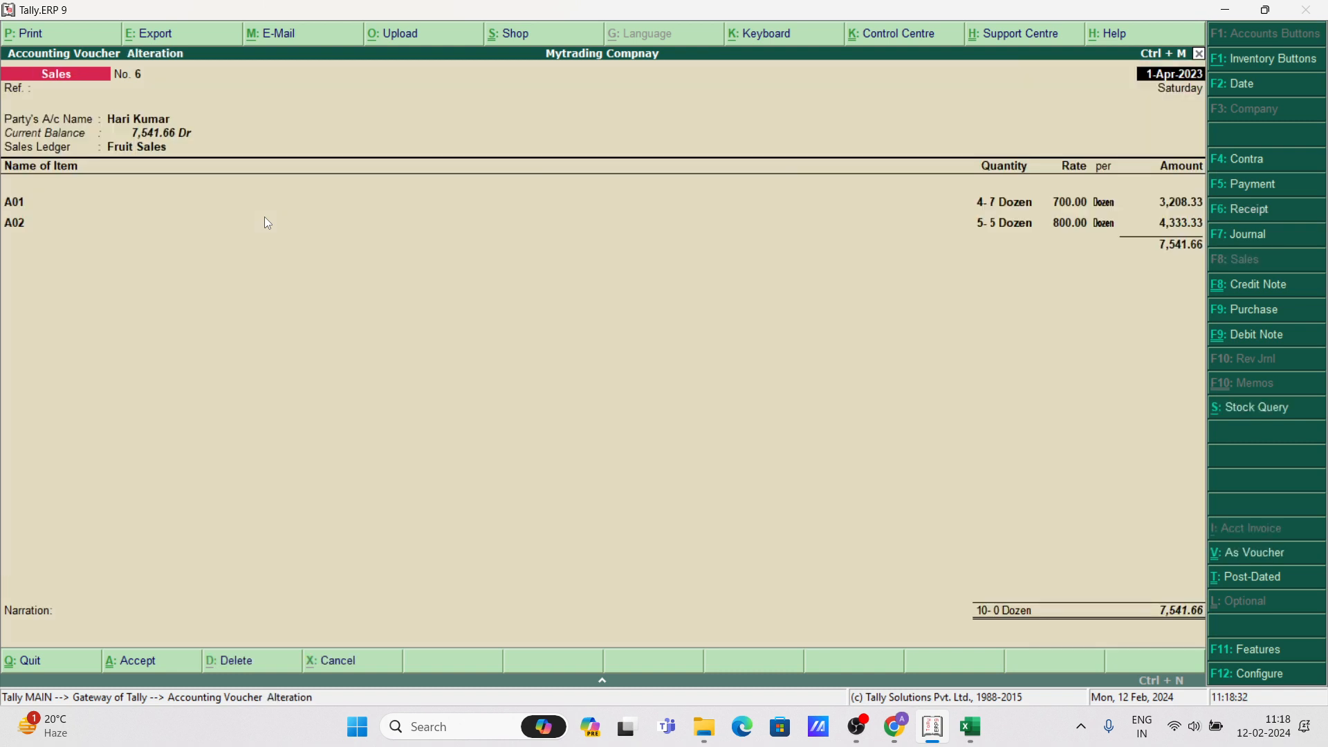
key("Page_Down")
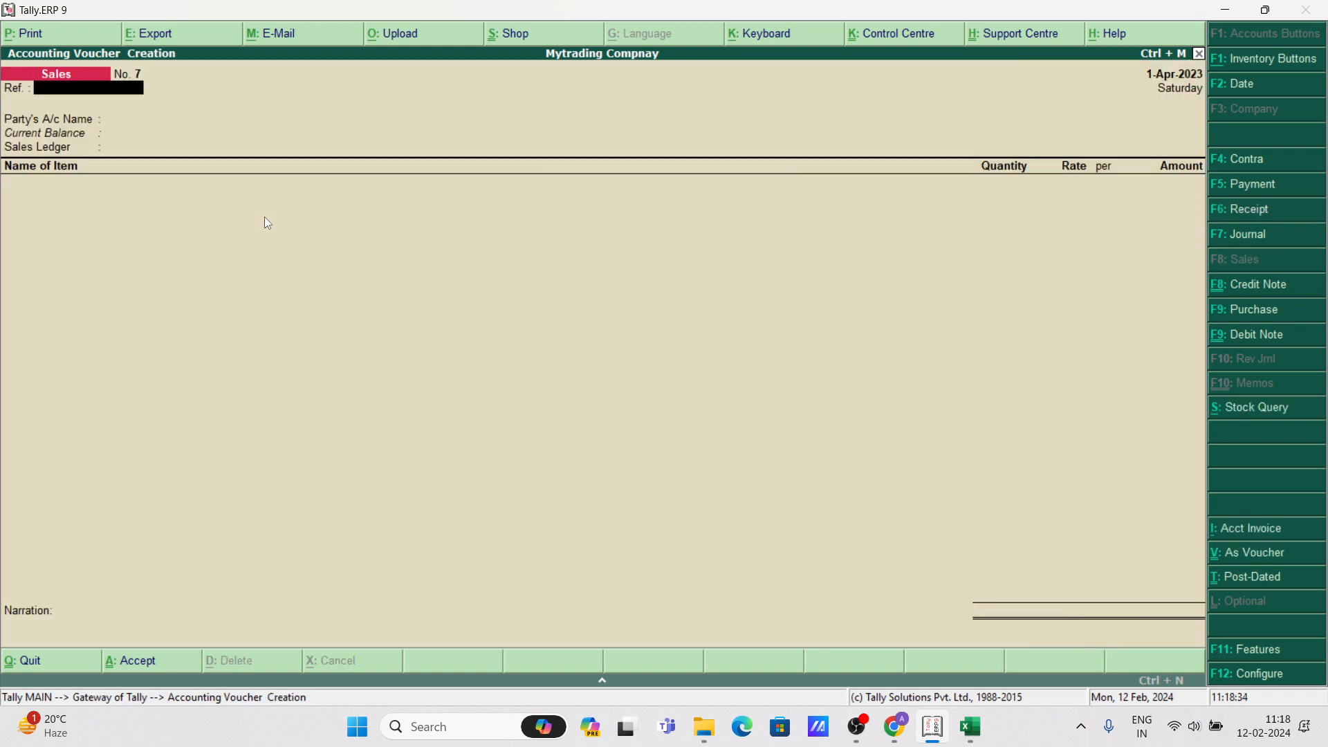
key("Escape")
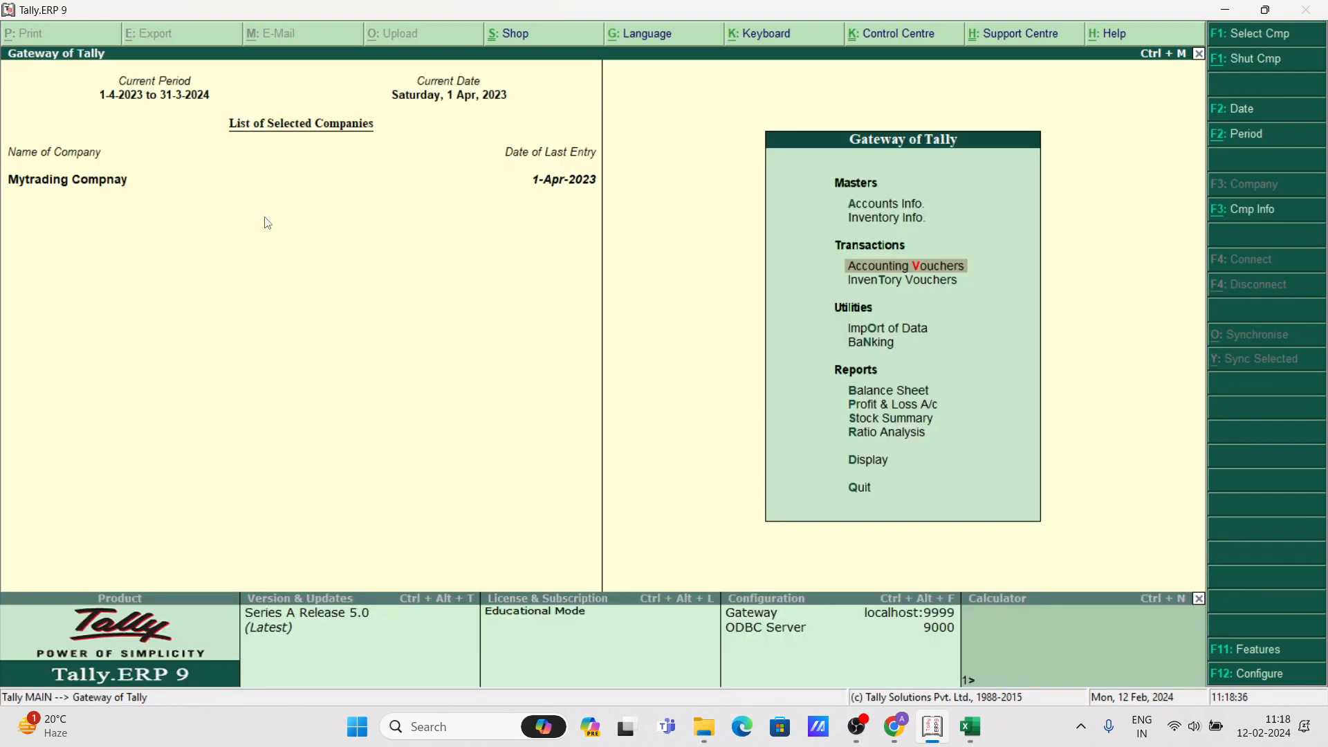
Create a receipt voucher crediting the first banana customer with 2916.67, leaving the inventory allocations empty.
key("Return")
key("F6")
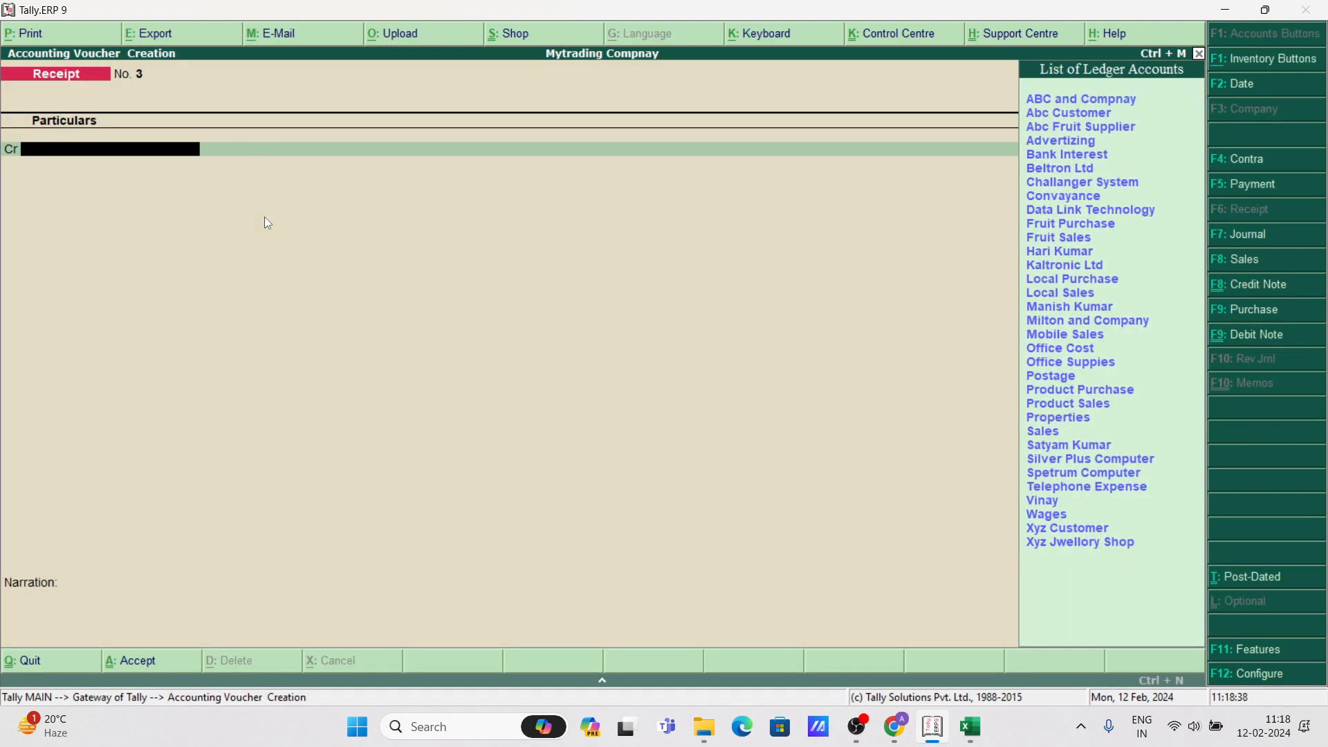
key("Down")
key("Down")
key("Down")
key("Down")
key("Down")
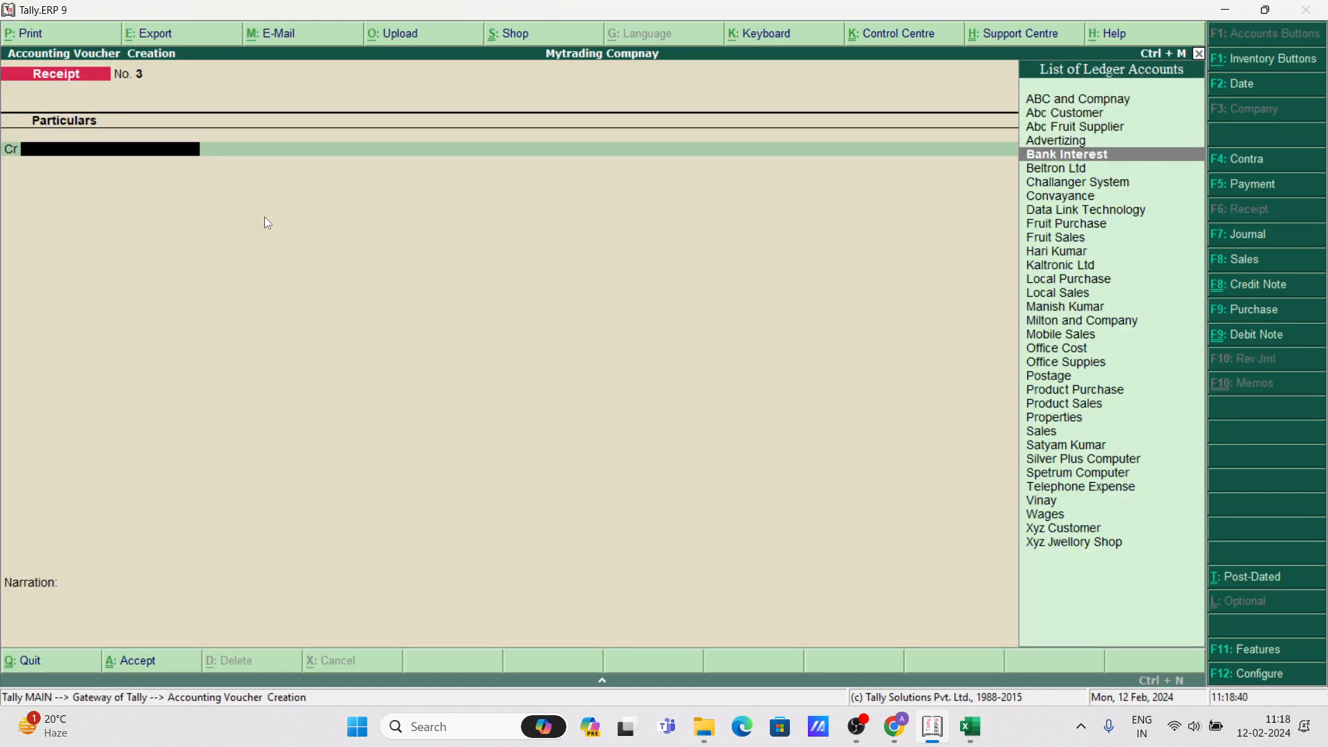
type("Vi")
key("Return")
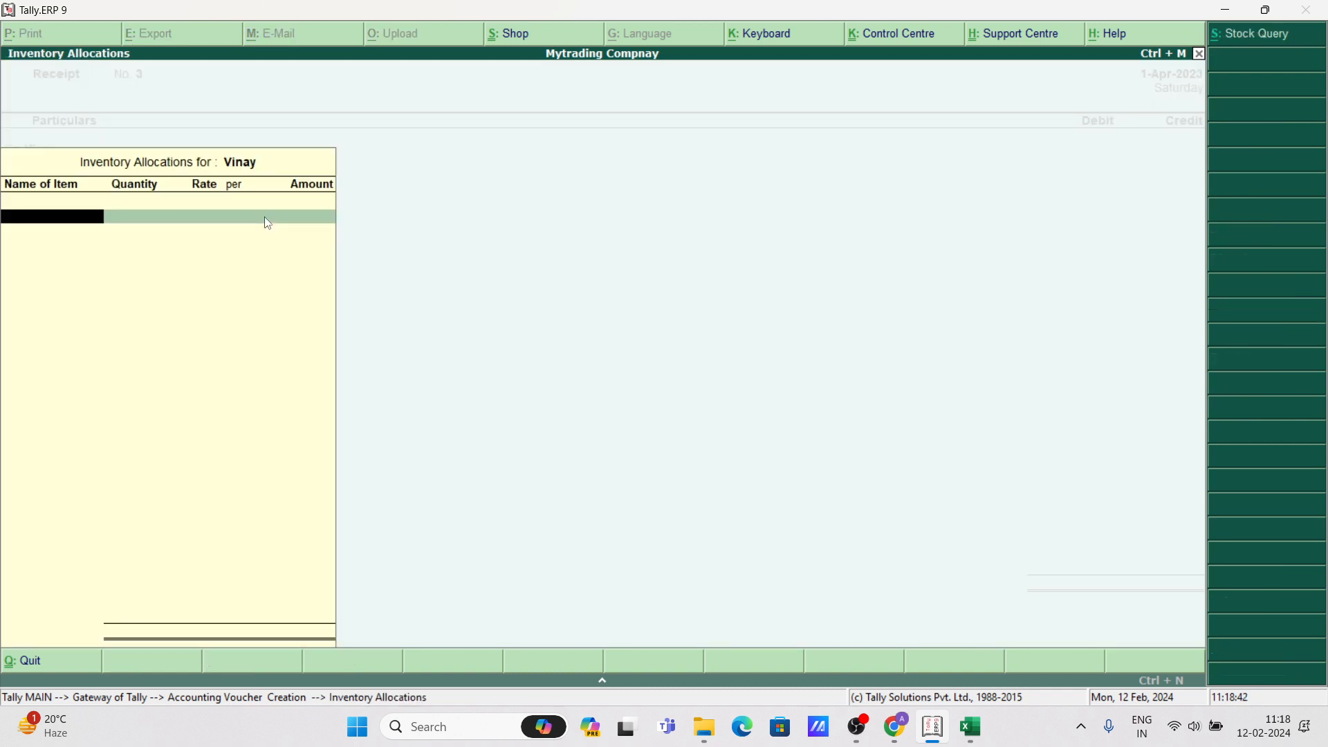
key("Escape")
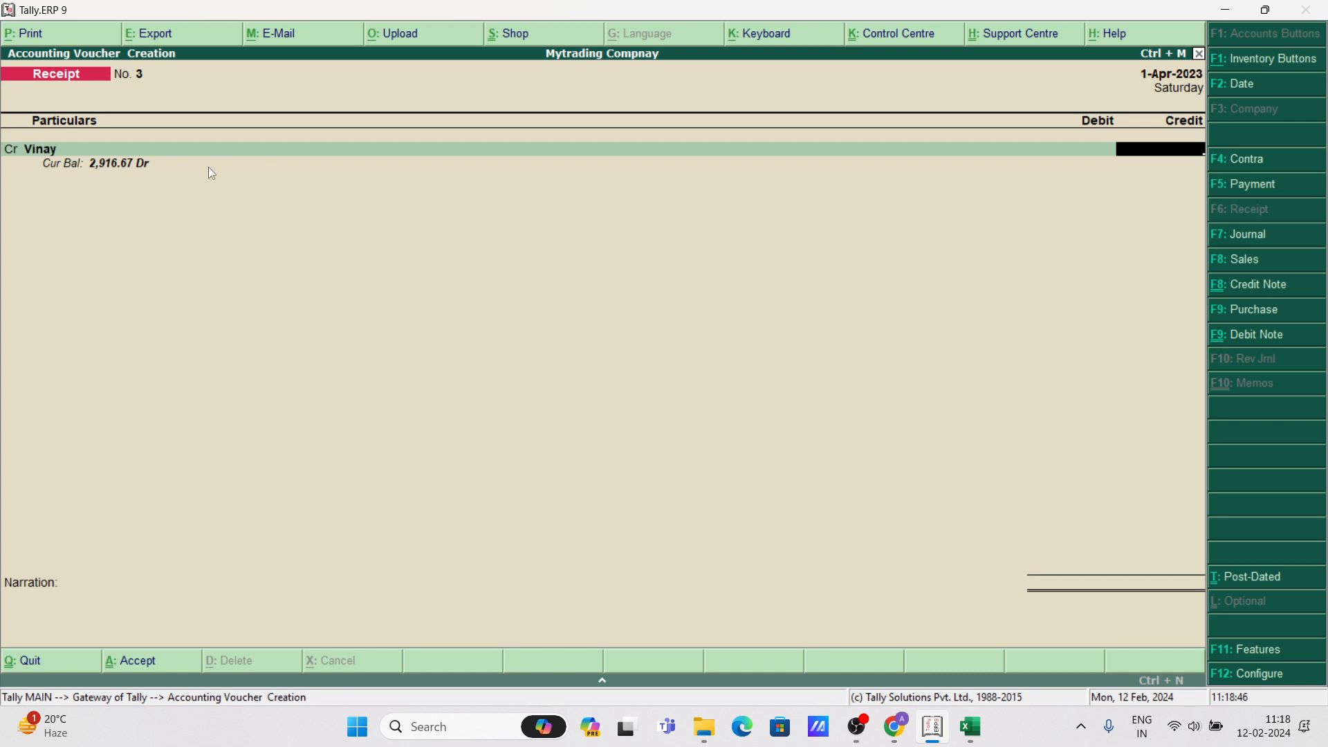
type("2916.67")
key("Return")
key("Return")
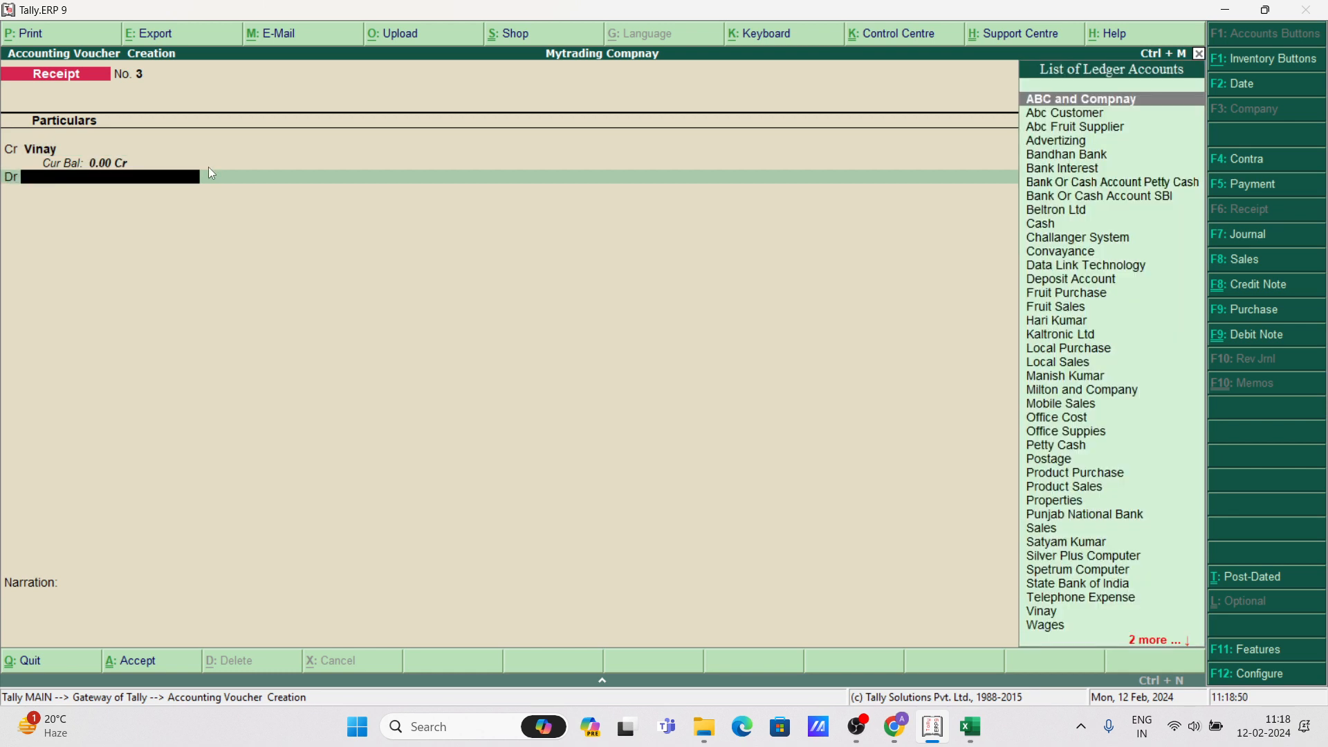
Debit Cash for the full amount of the first customer's receipt and save the voucher with a blank narration.
type("Cash")
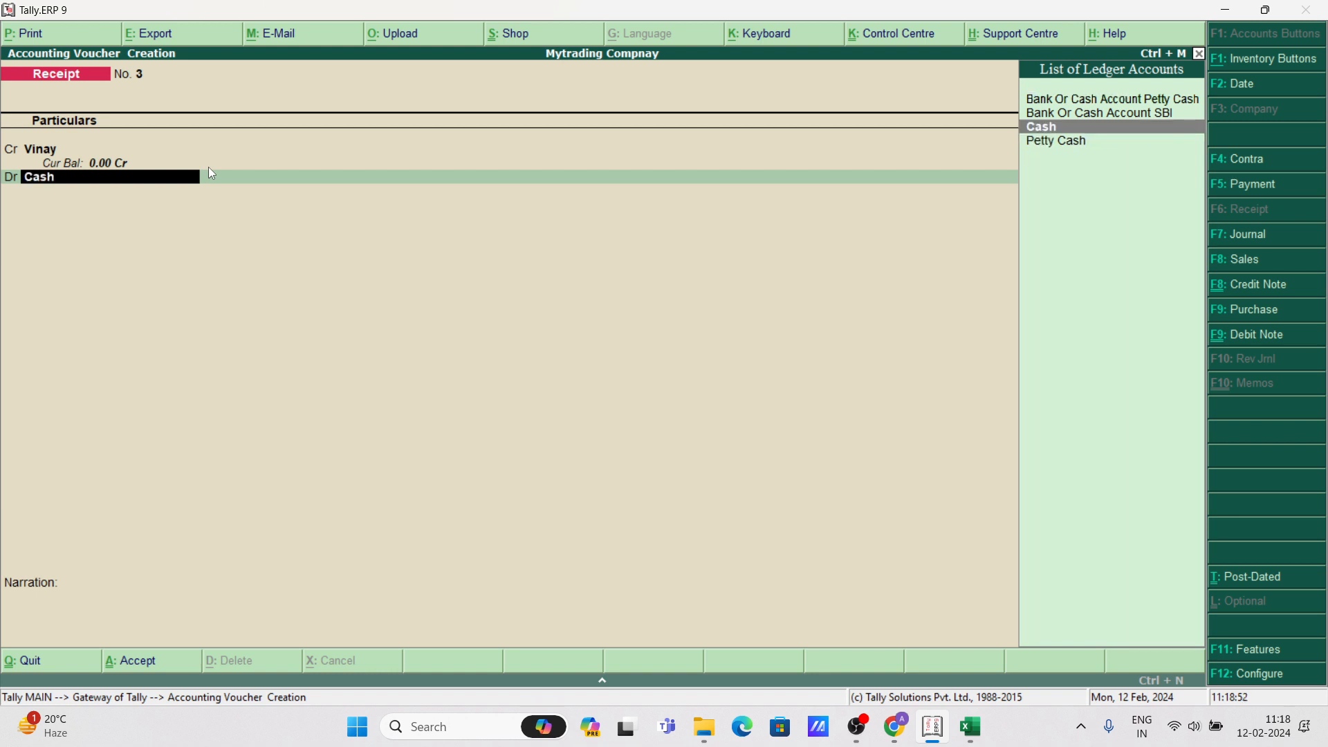
key("Return")
key("Return")
key("Return")
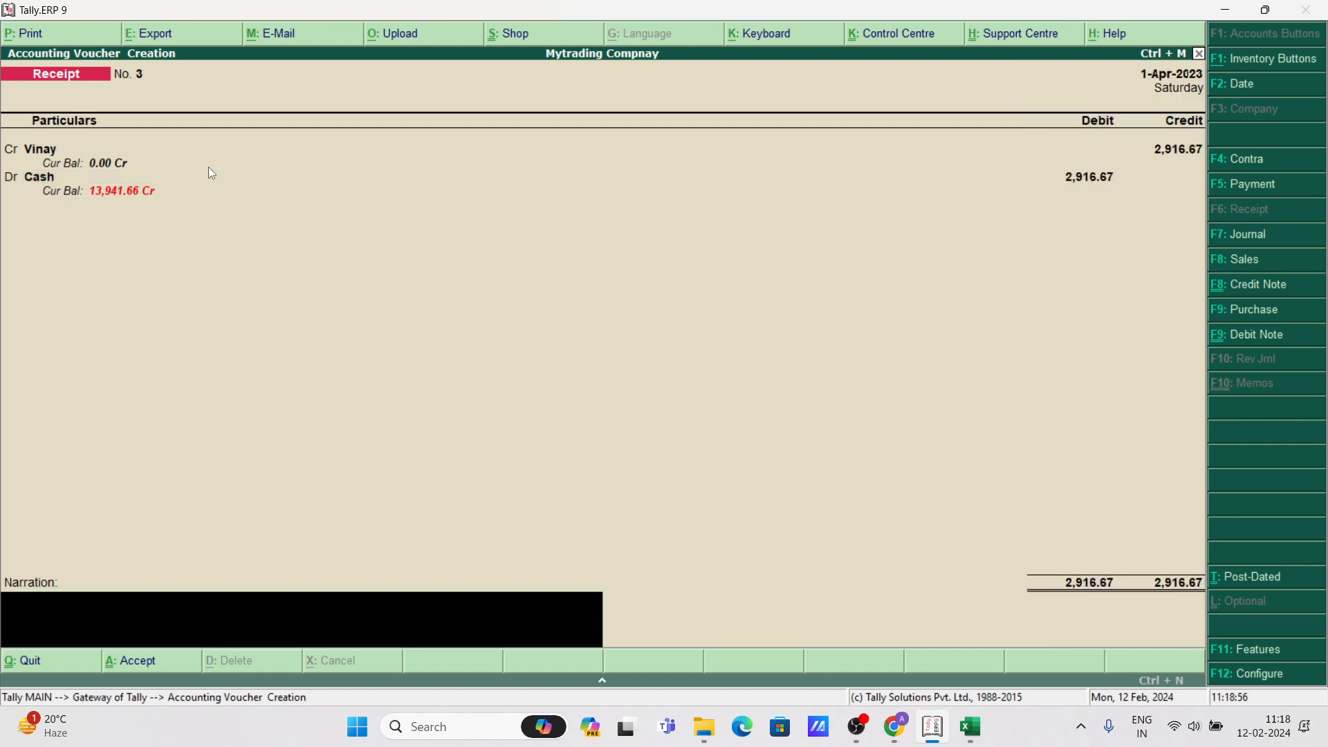
key("Return")
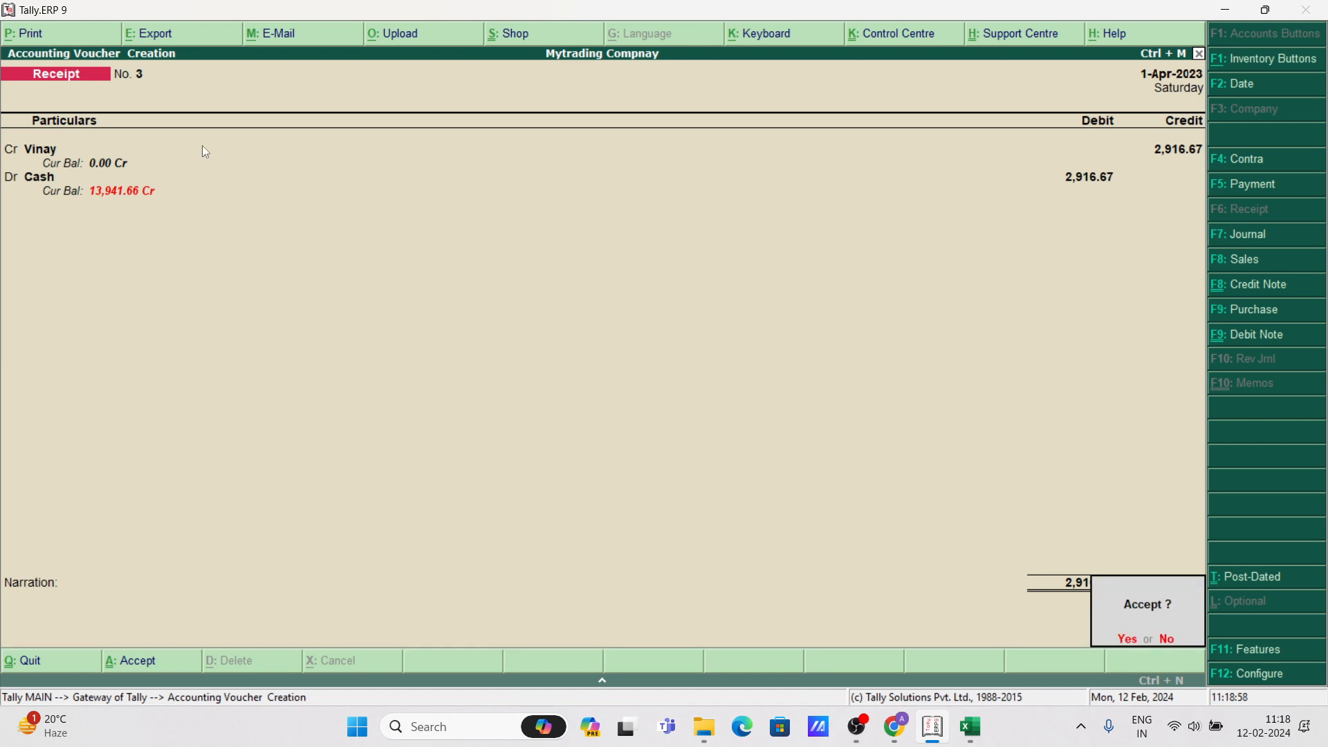
key("Return")
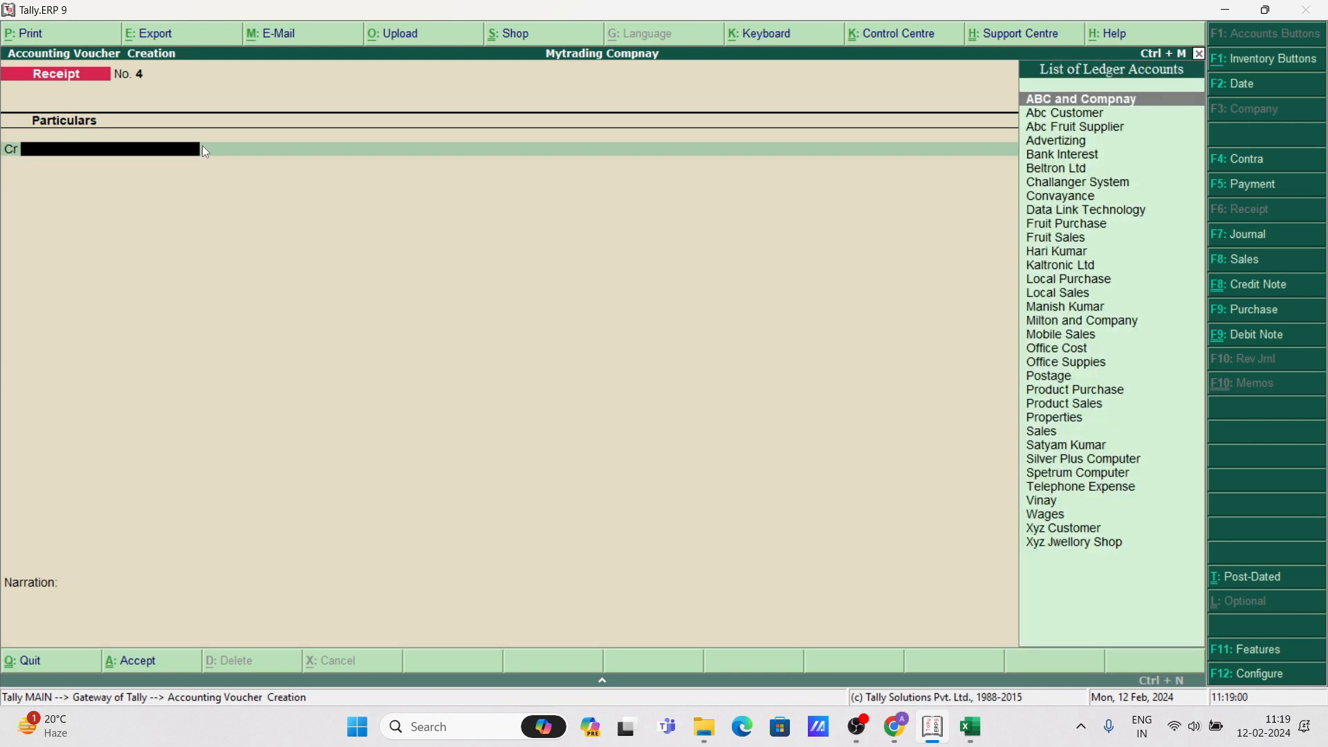
Credit the second banana customer with 7541.66 in the new receipt voucher, leaving the inventory allocations empty.
type("Hari")
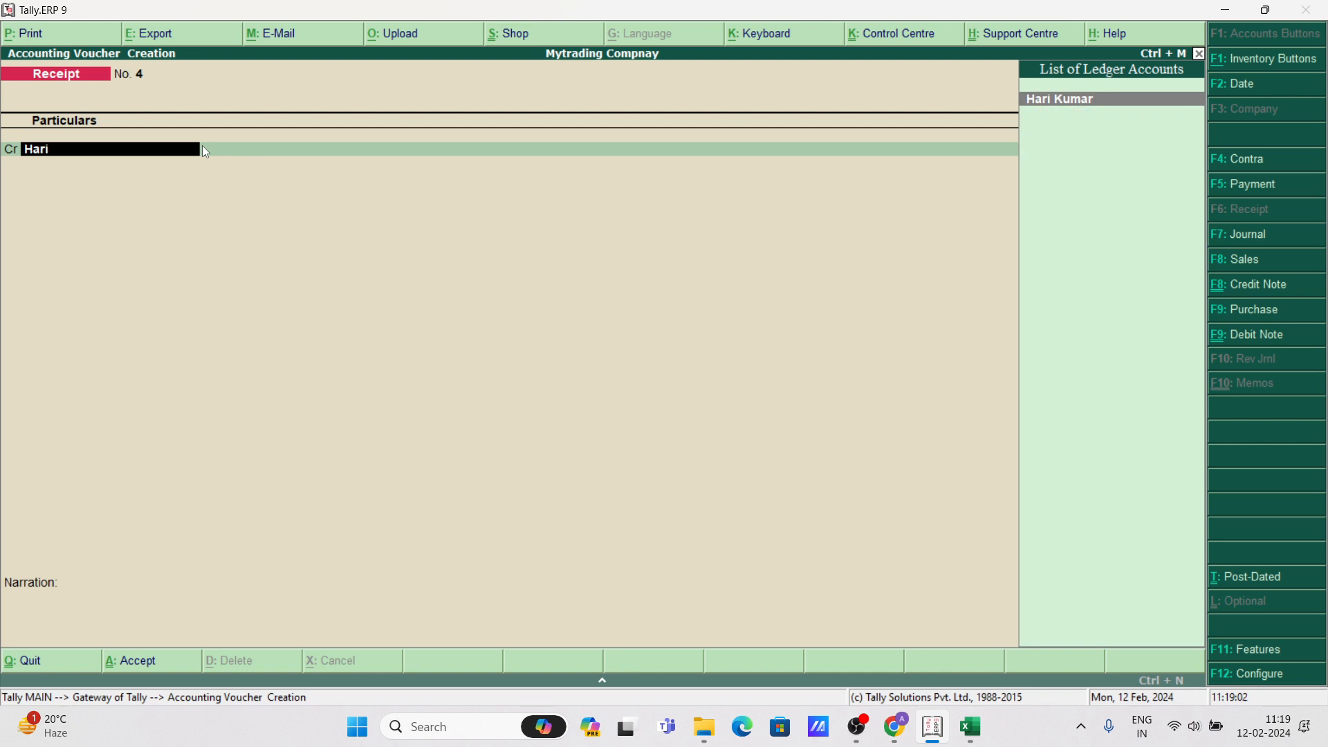
key("Return")
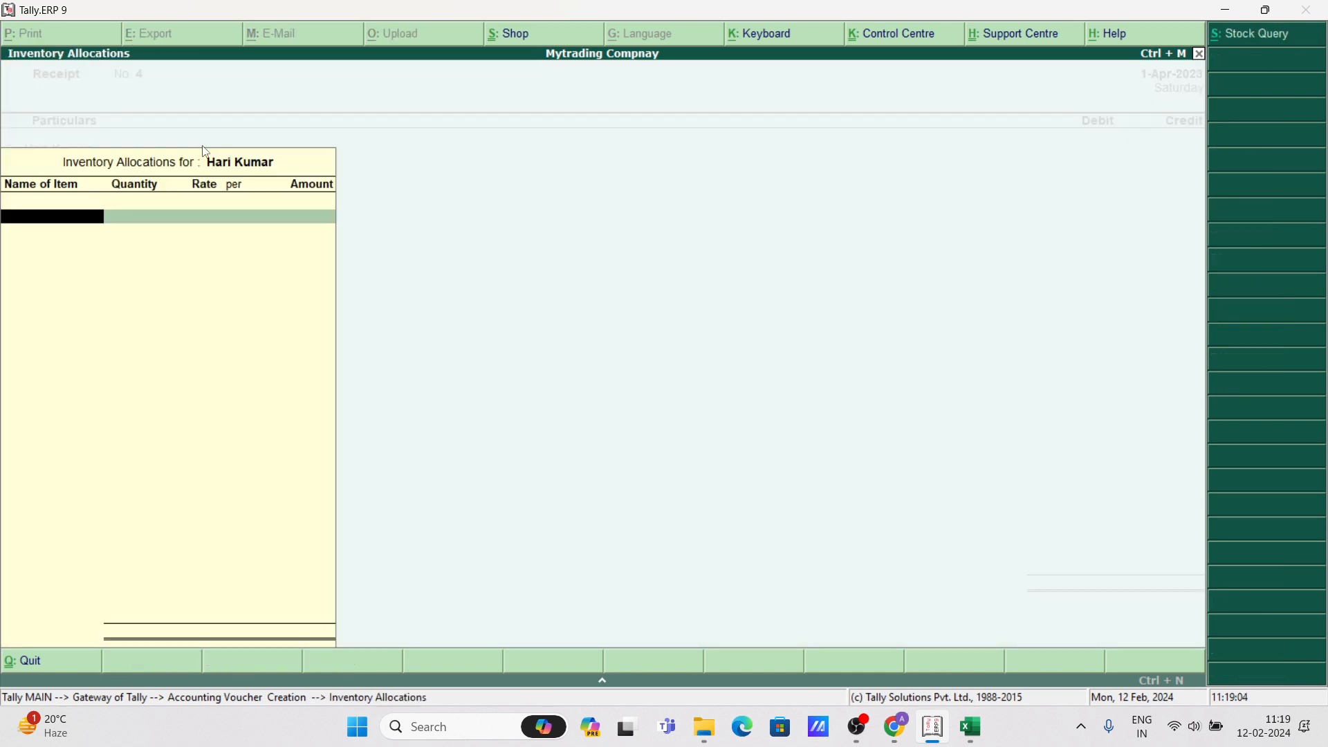
key("Return")
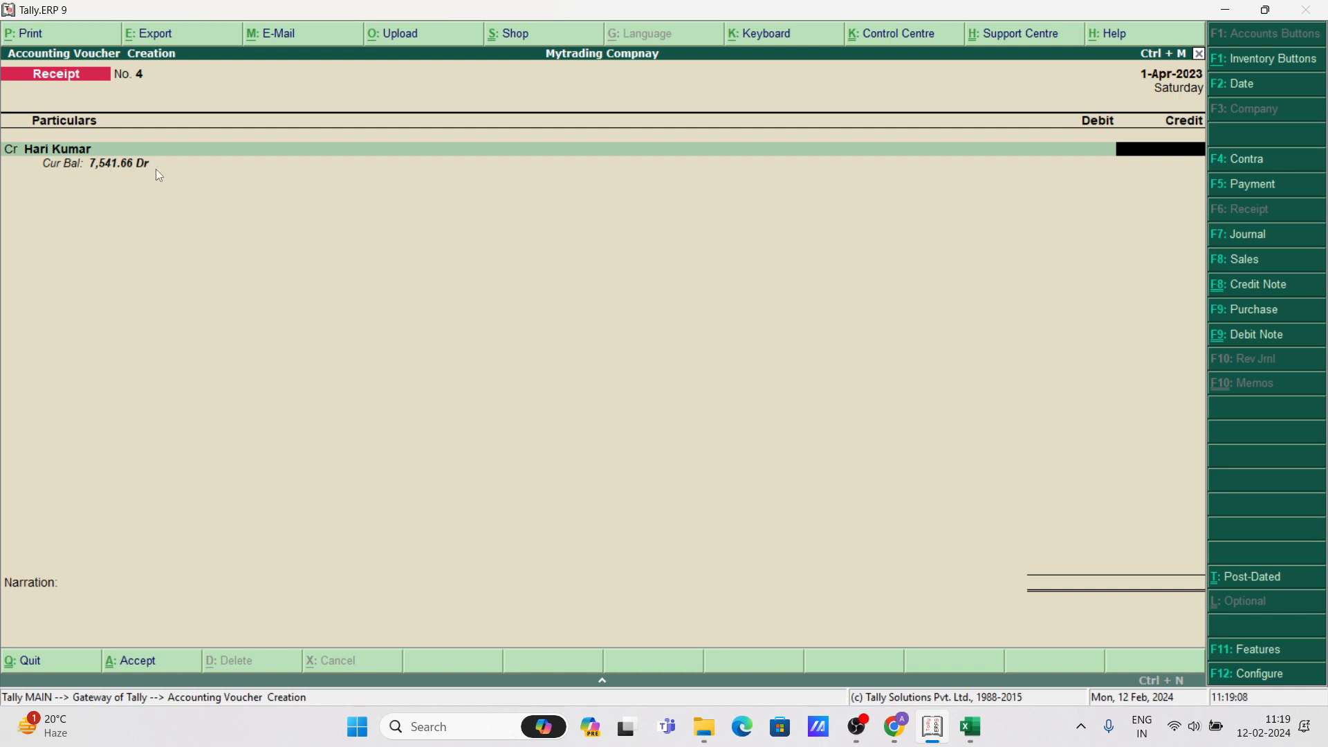
type("7541.66")
key("Return")
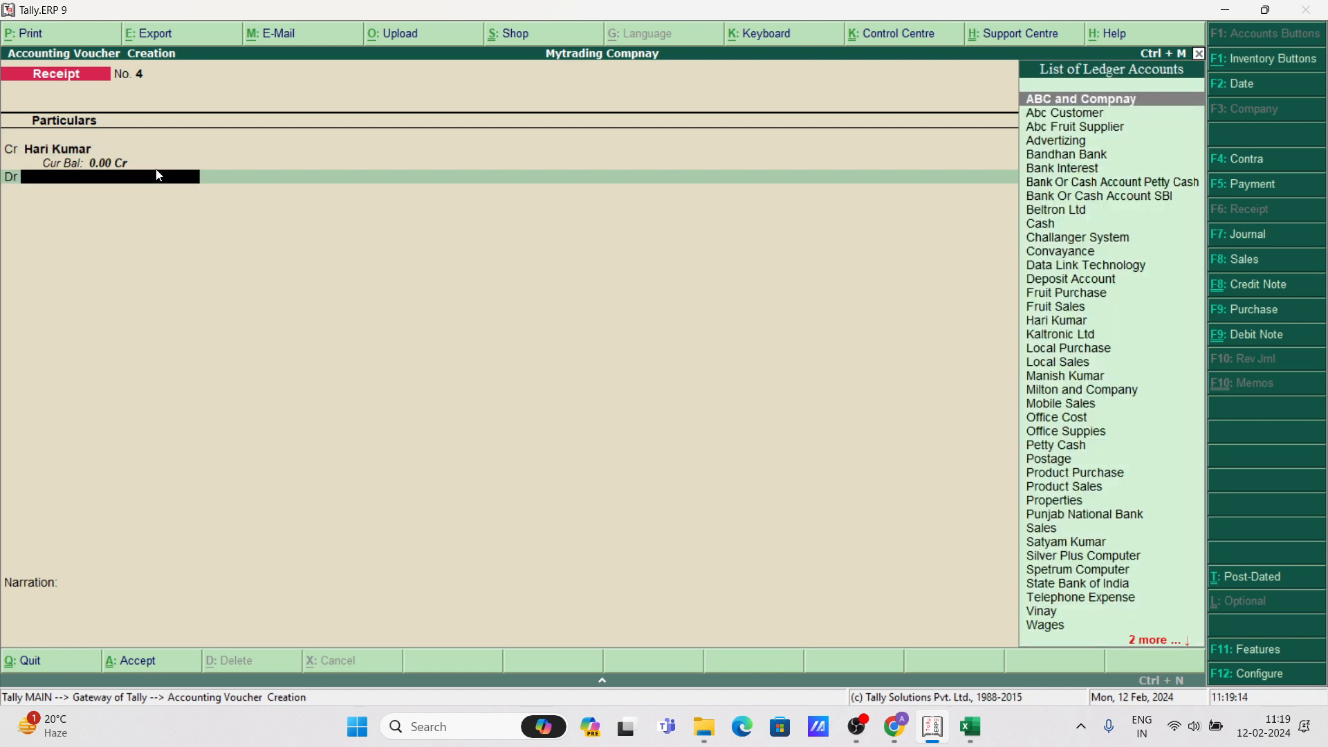
Debit Cash for the second customer's receipt, save it with a blank narration, and return to the Gateway of Tally.
type("cash")
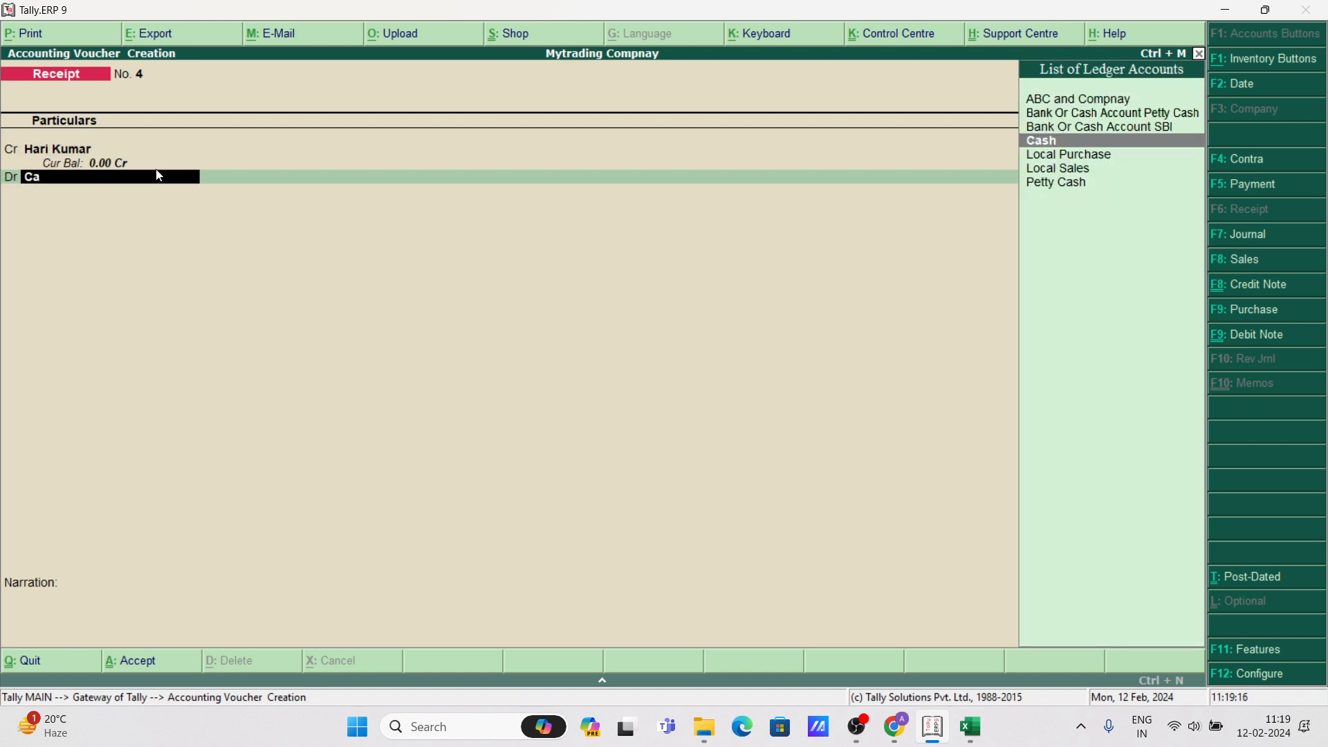
key("Return")
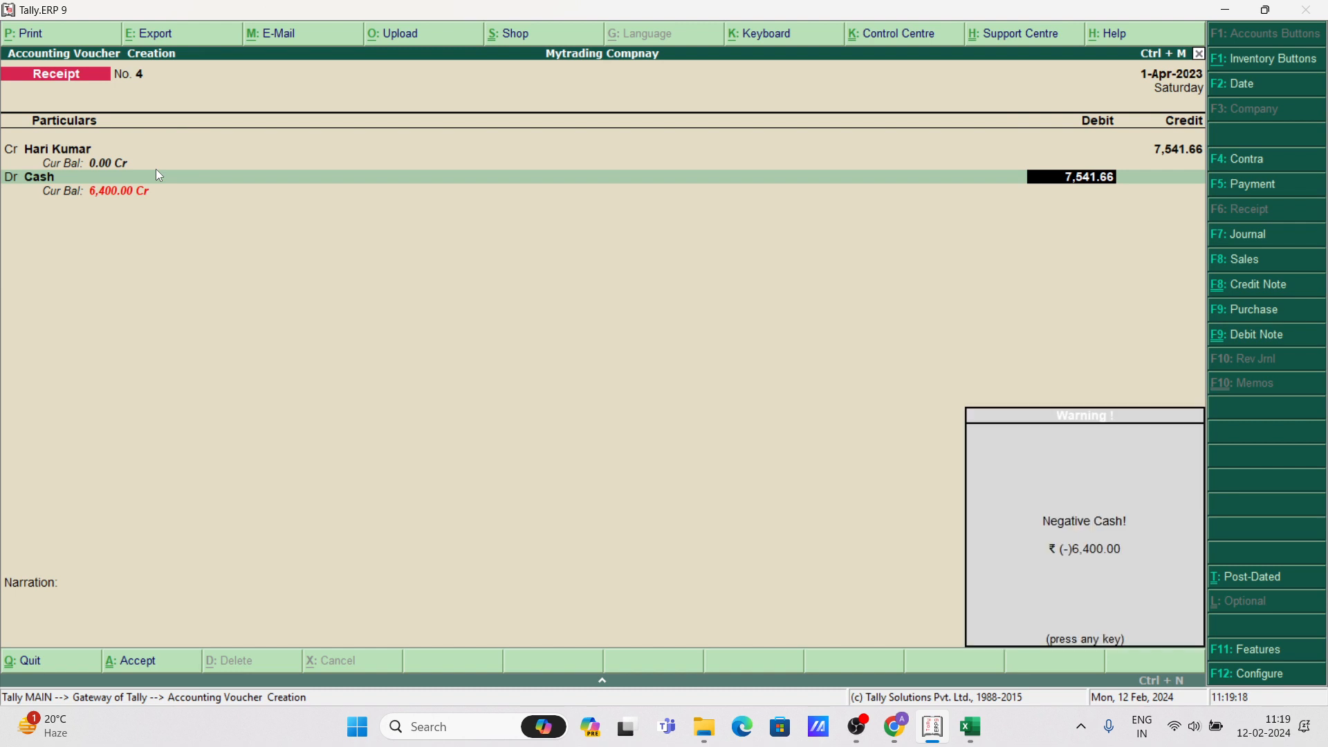
key("Return")
key("Return")
key("Return")
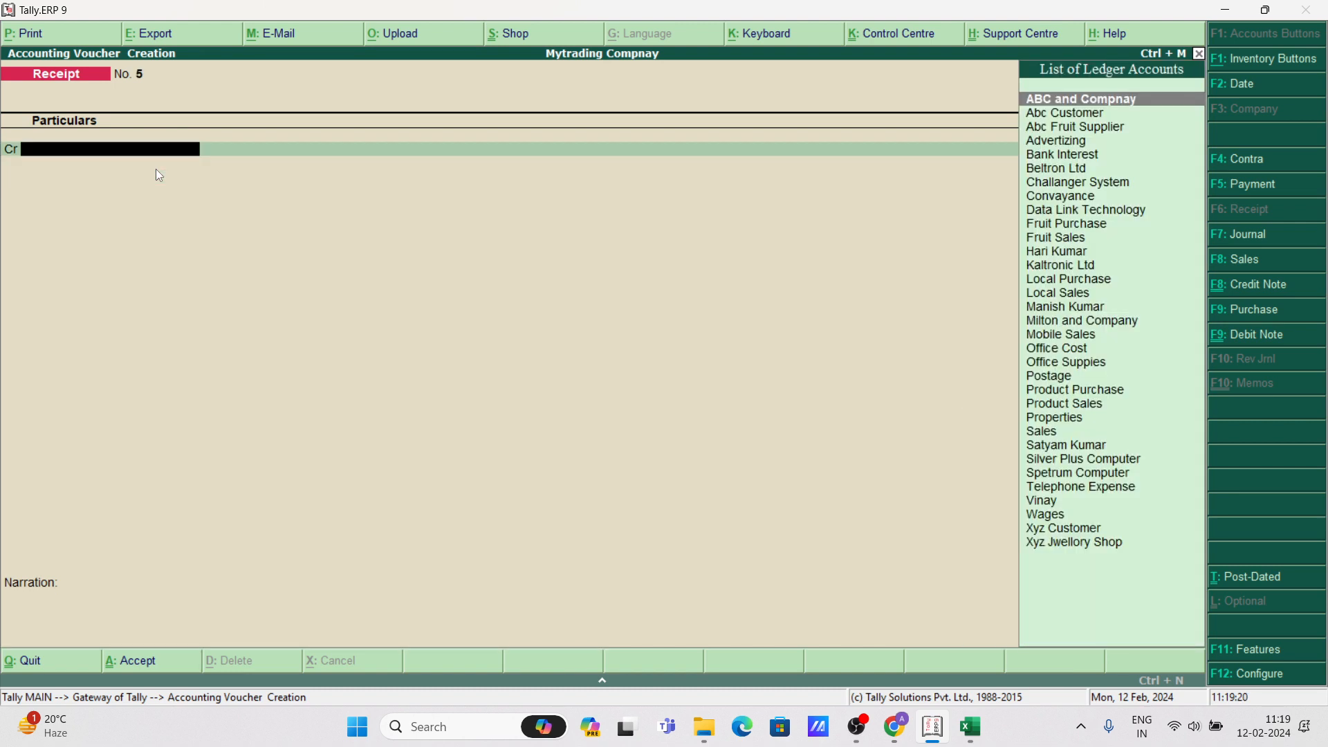
key("Escape")
key("Return")
key("Escape")
key("n")
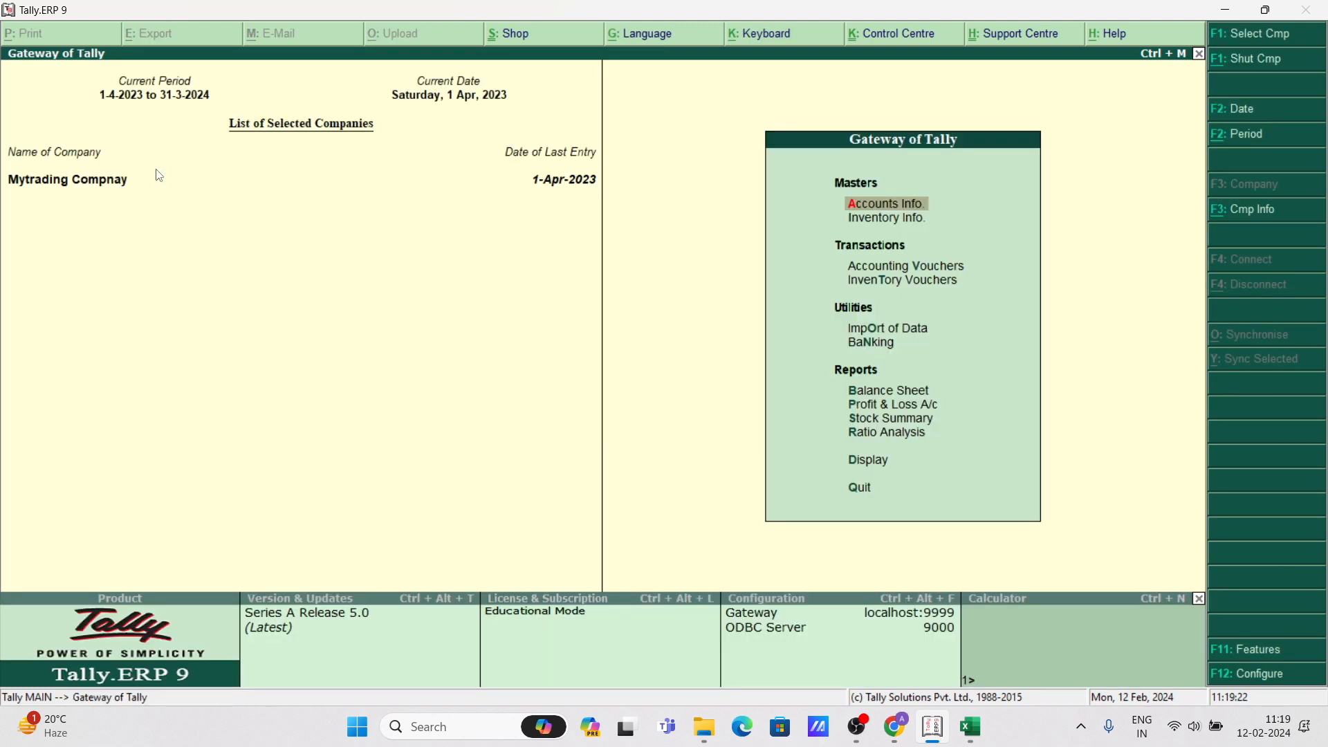
Open the Stock Summary report from the Gateway of Tally.
key("Down")
key("Down")
key("Down")
key("Down")
key("Down")
key("Down")
key("Down")
key("Down")
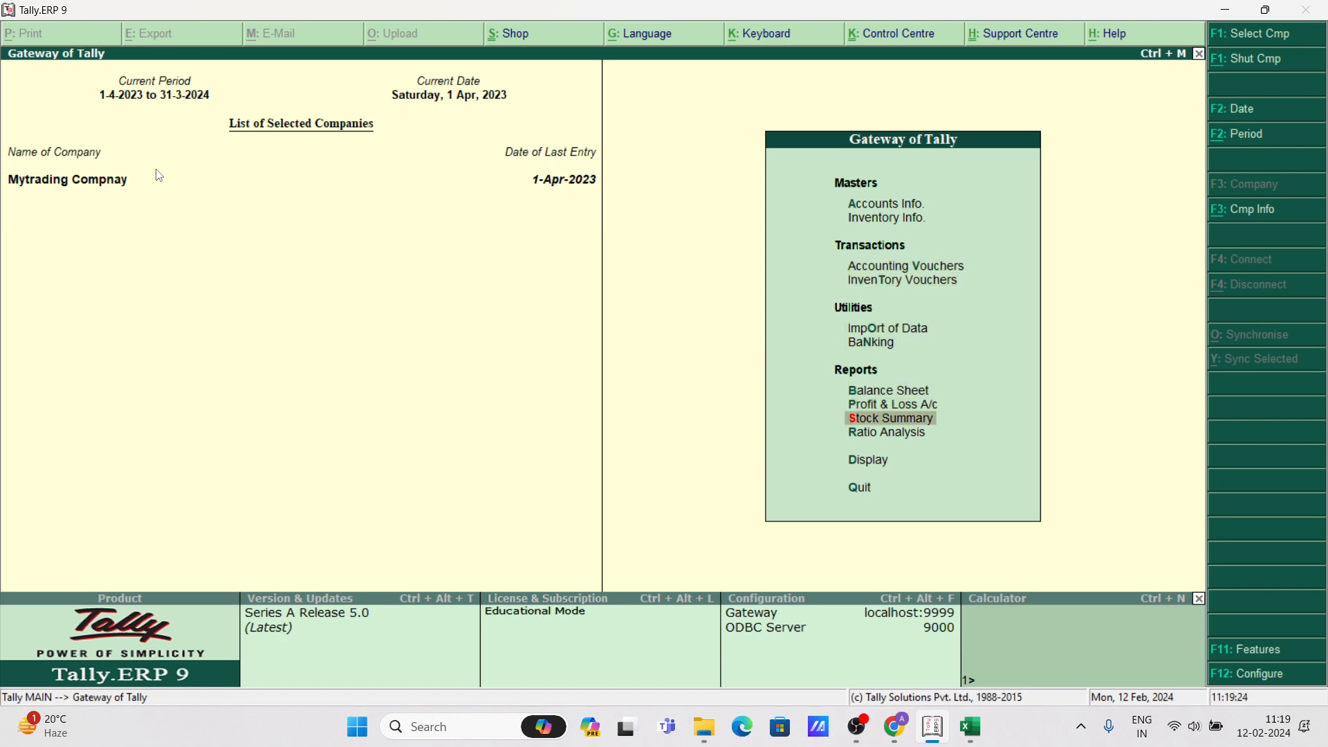
key("Return")
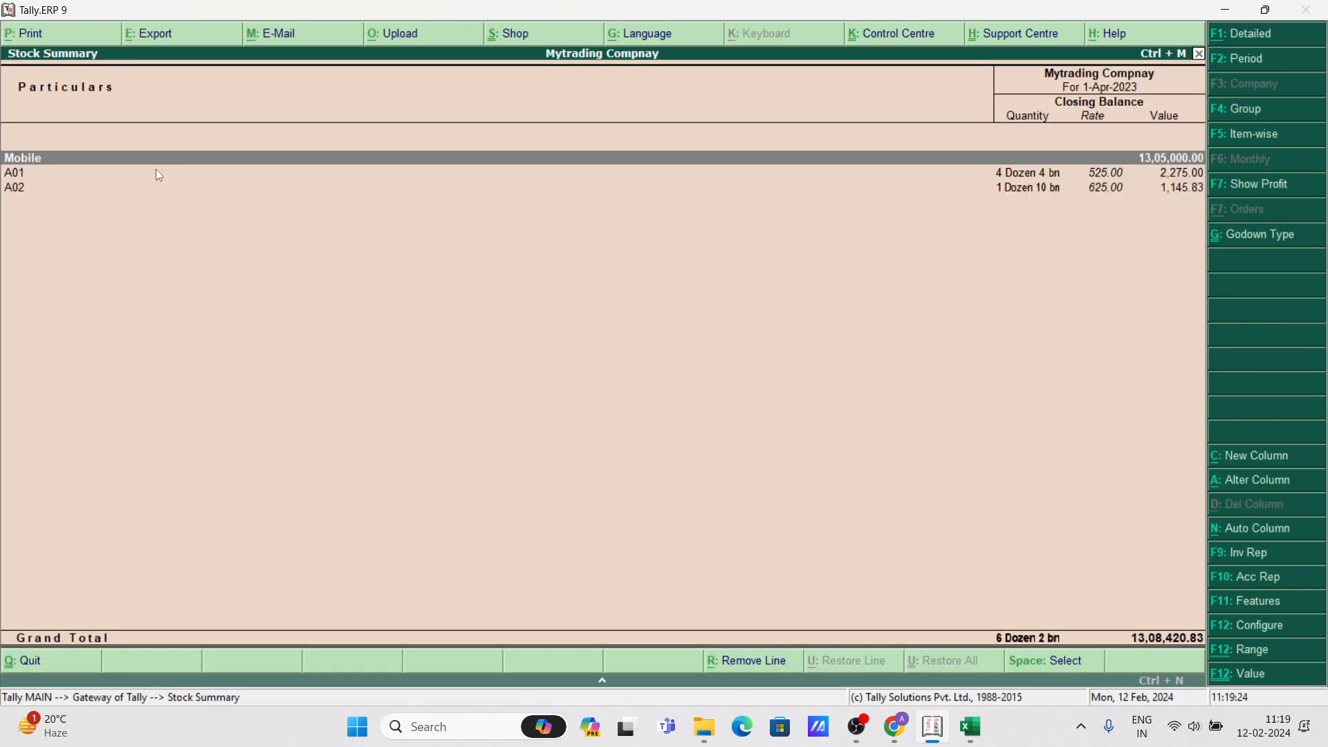
Examine stock item A01's monthly summary and its April stock vouchers, and return to the Gateway of Tally.
left_click(19, 177)
key("Return")
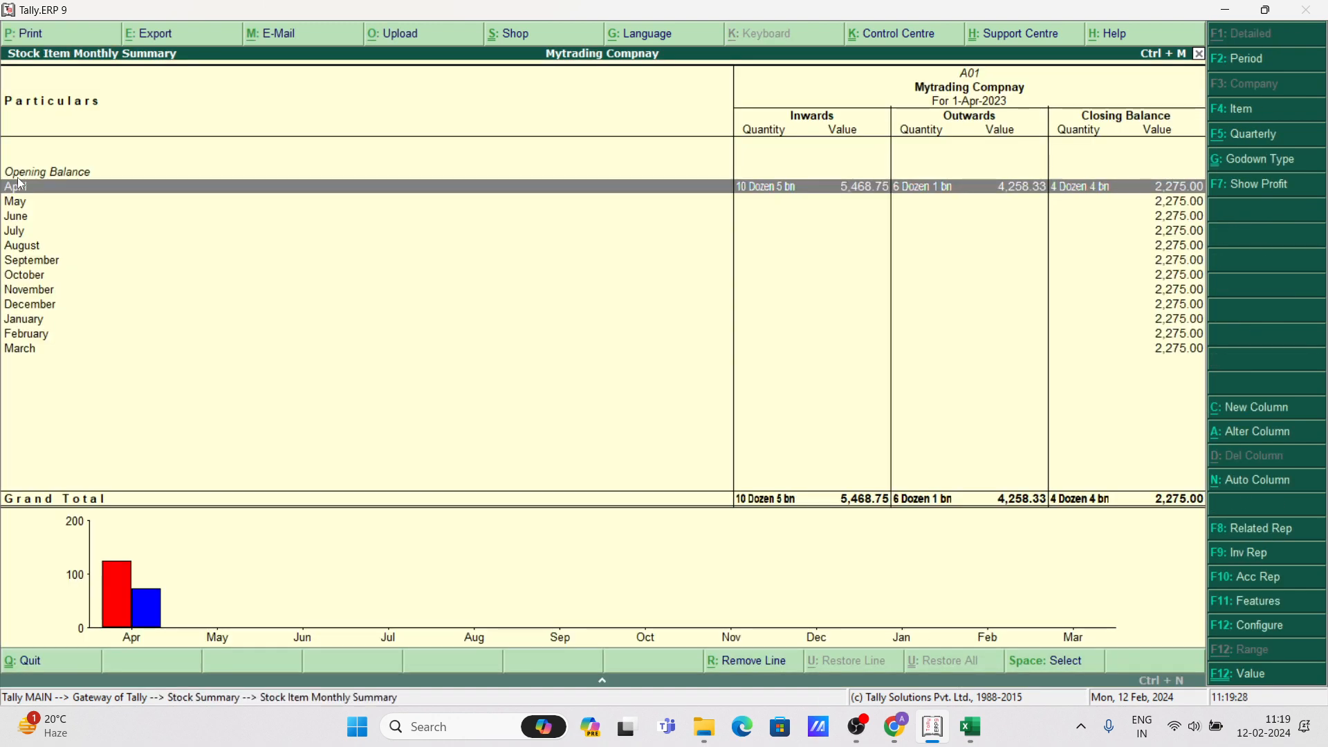
key("Return")
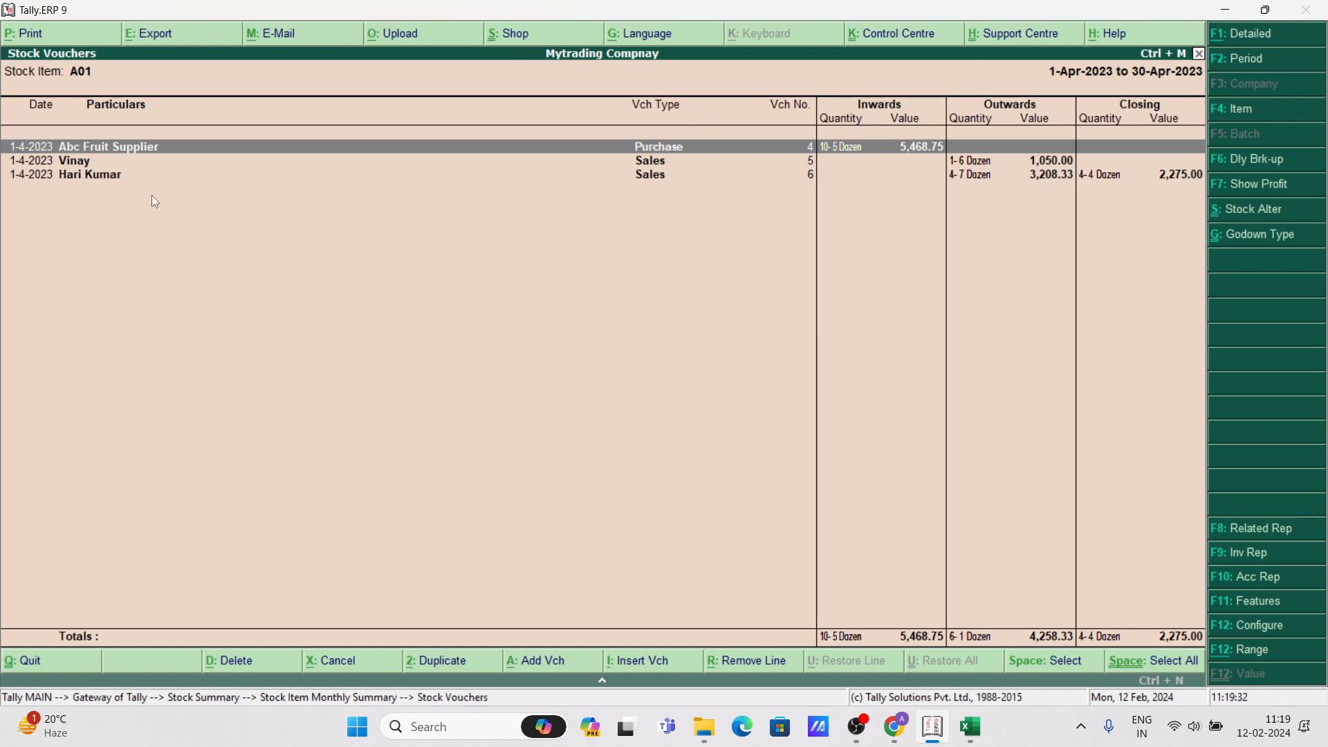
key("Down")
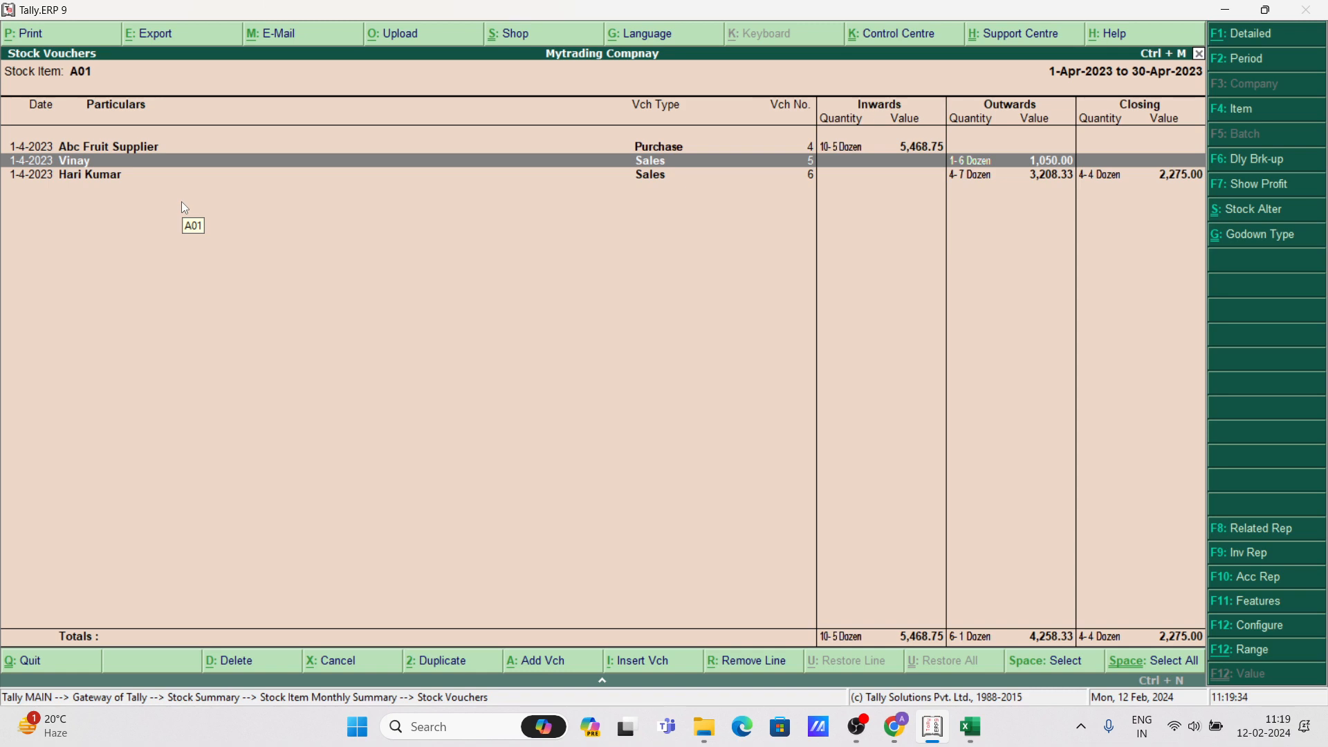
key("Escape")
key("Escape")
key("Escape")
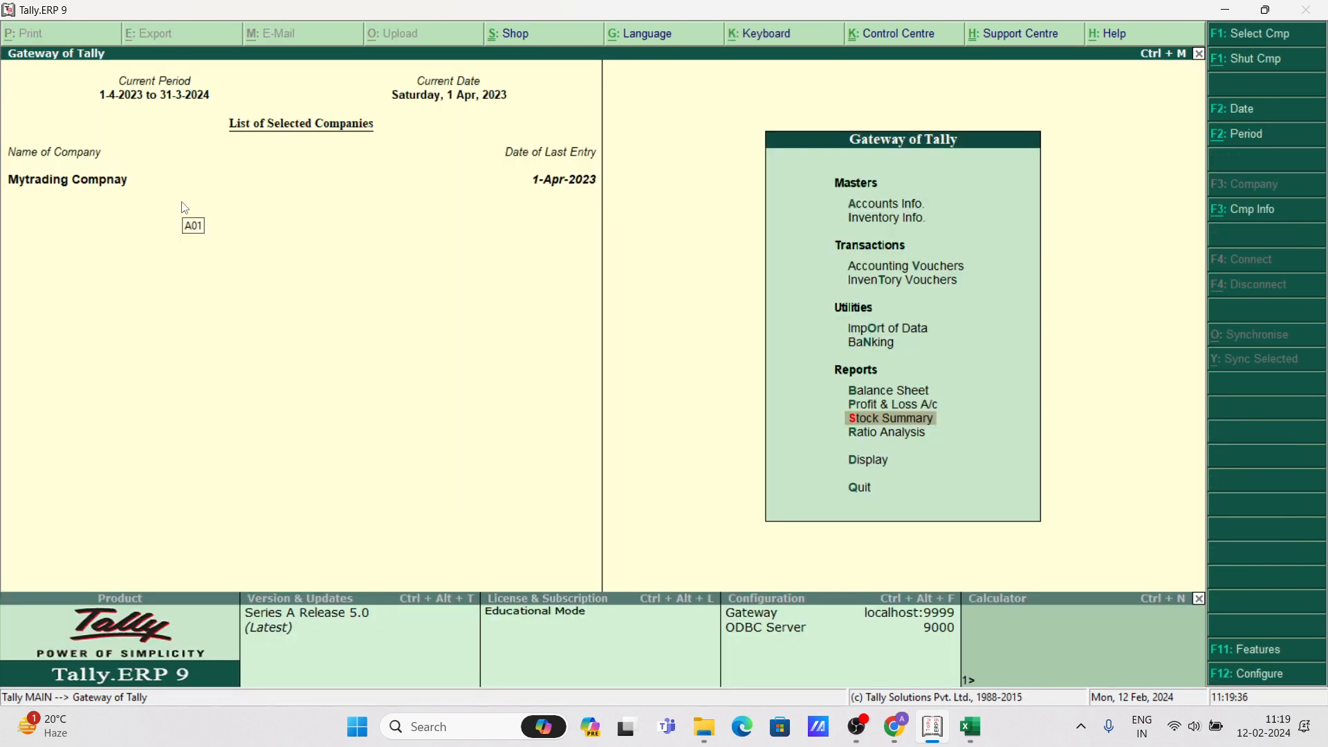
Examine stock item A02's monthly figures from the Stock Summary, and return to the Gateway without quitting.
key("Return")
key("Down")
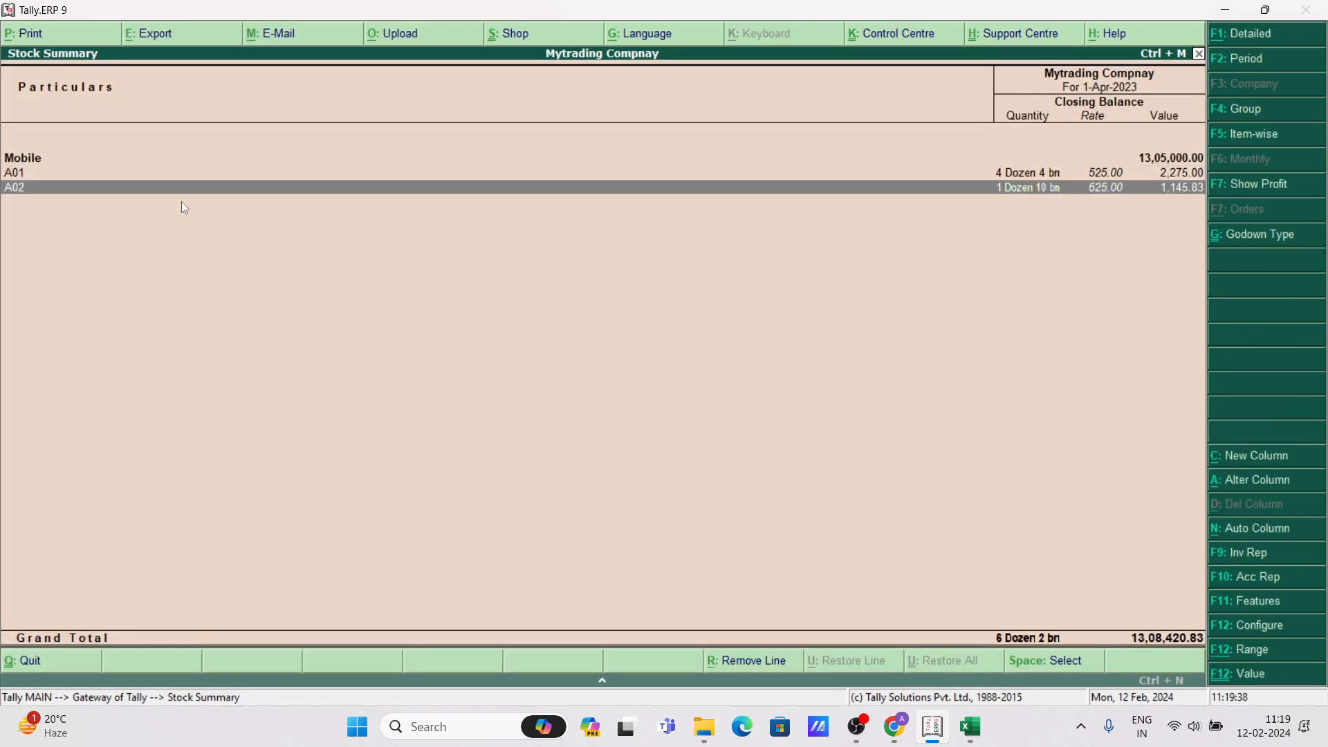
key("Return")
key("Return")
key("Escape")
key("Escape")
key("Escape")
key("Escape")
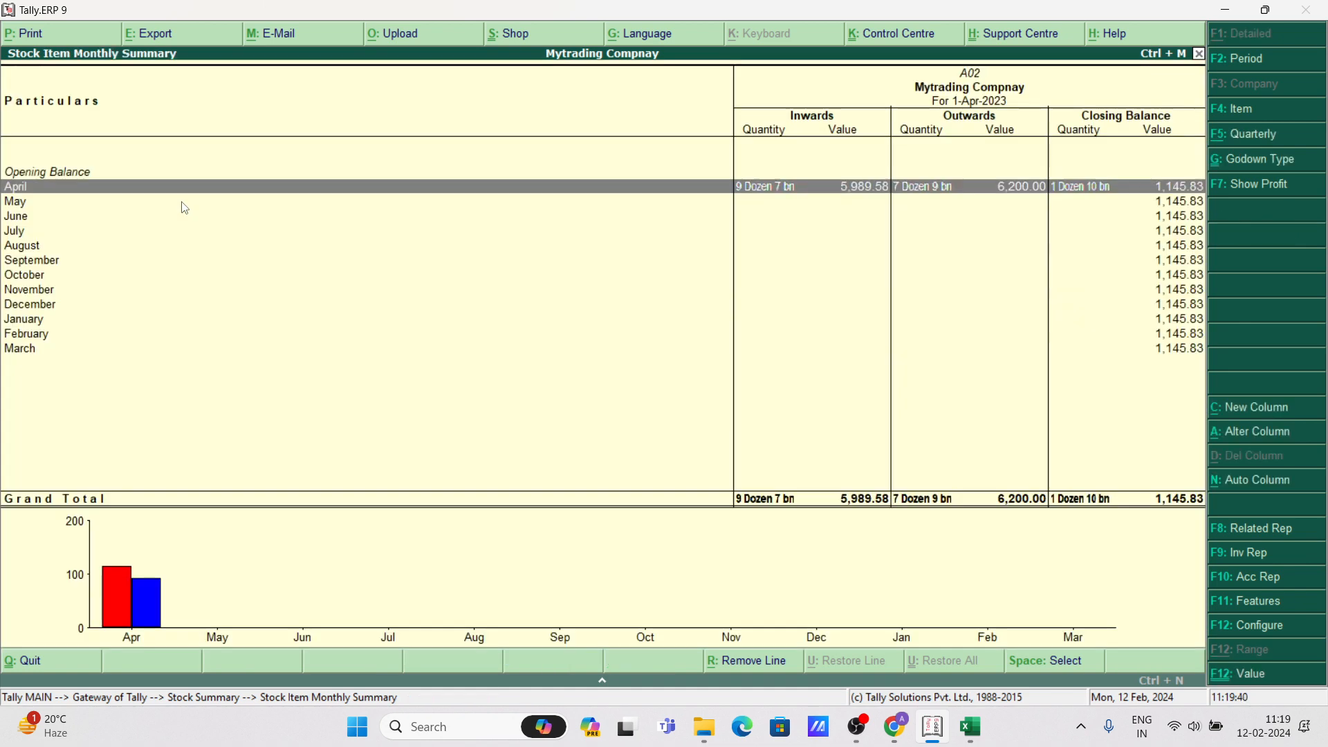
key("n")
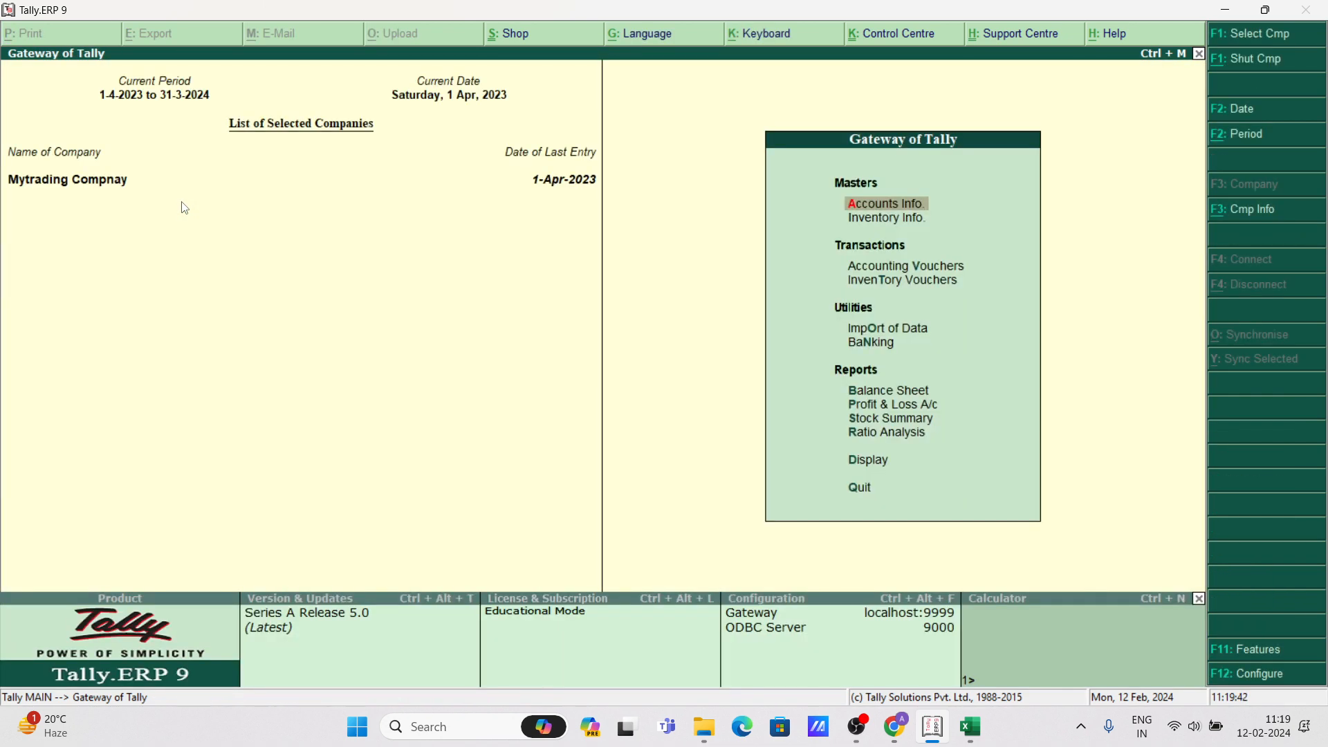
Open the Account Books list among the display reports.
key("Down")
key("Down")
key("Down")
key("Down")
key("Down")
key("Down")
key("Down")
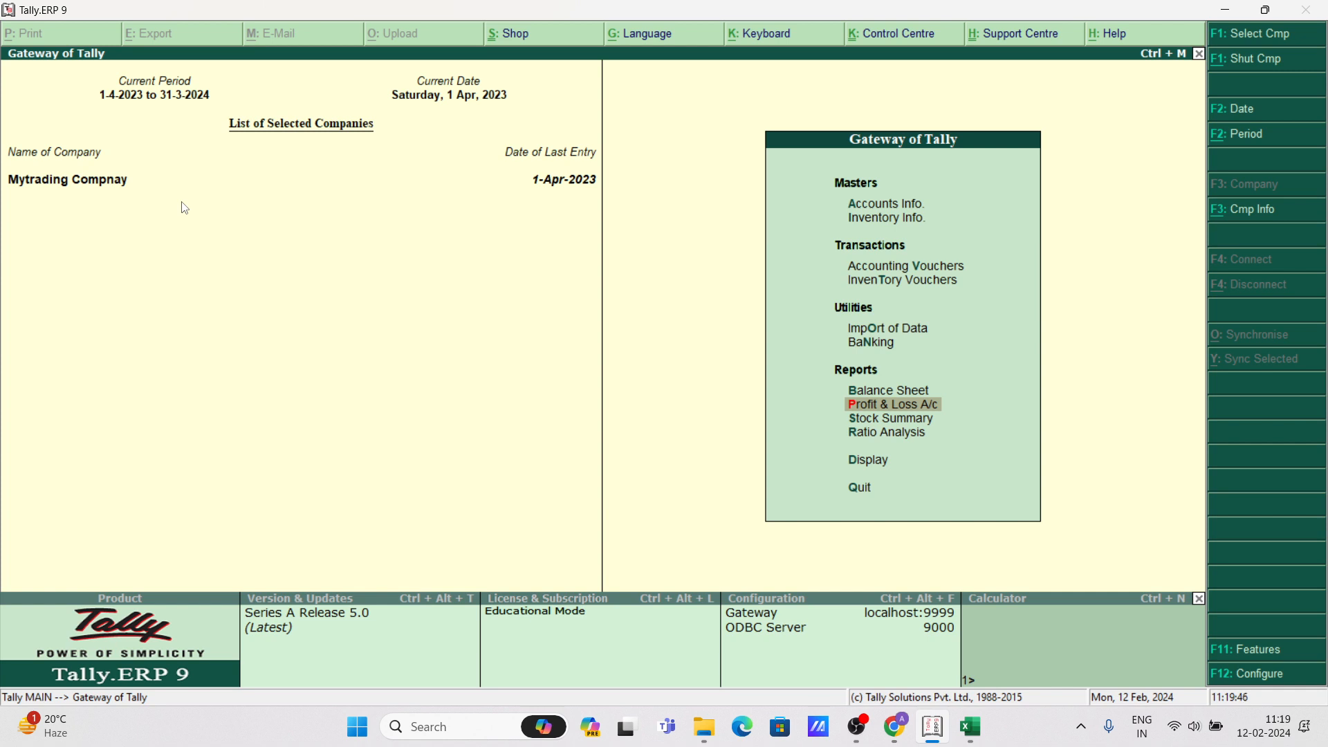
key("Up")
key("Up")
key("Up")
key("Down")
key("Down")
key("Up")
key("Up")
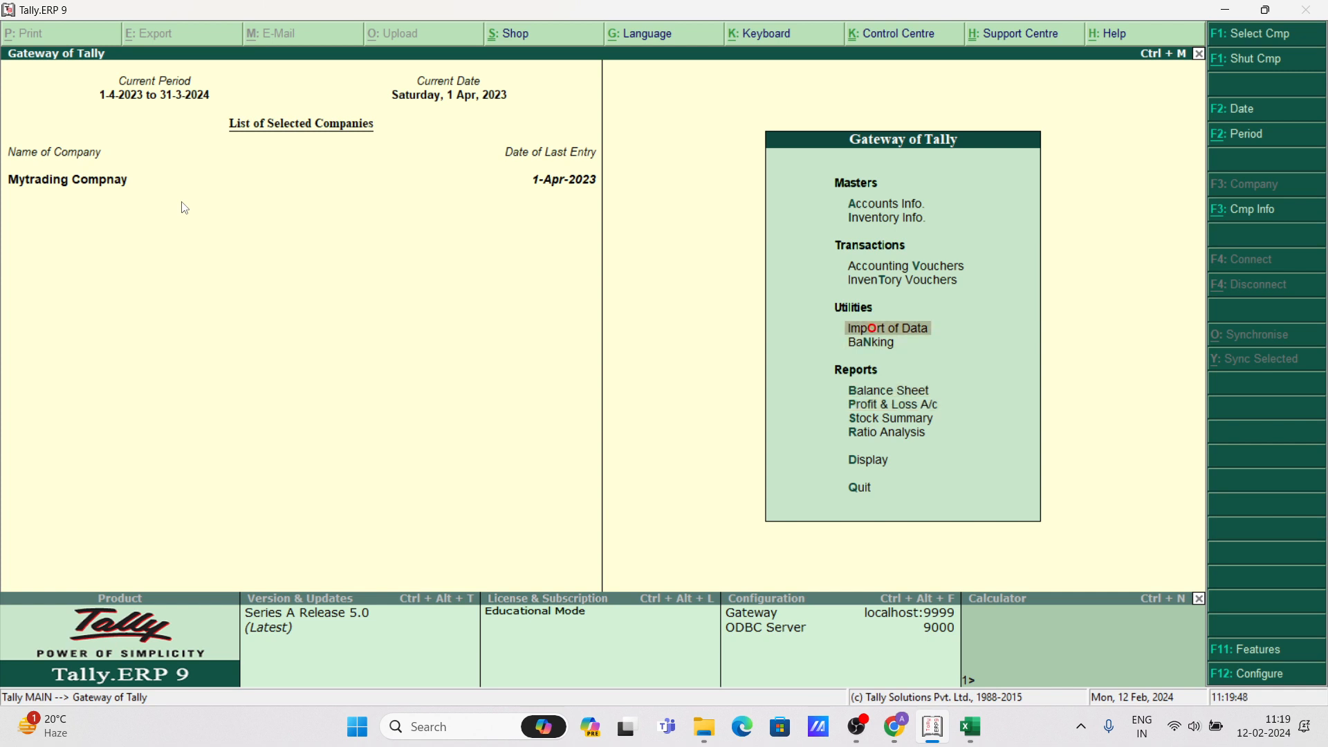
key("Down")
key("Down")
key("Down")
key("Down")
key("Down")
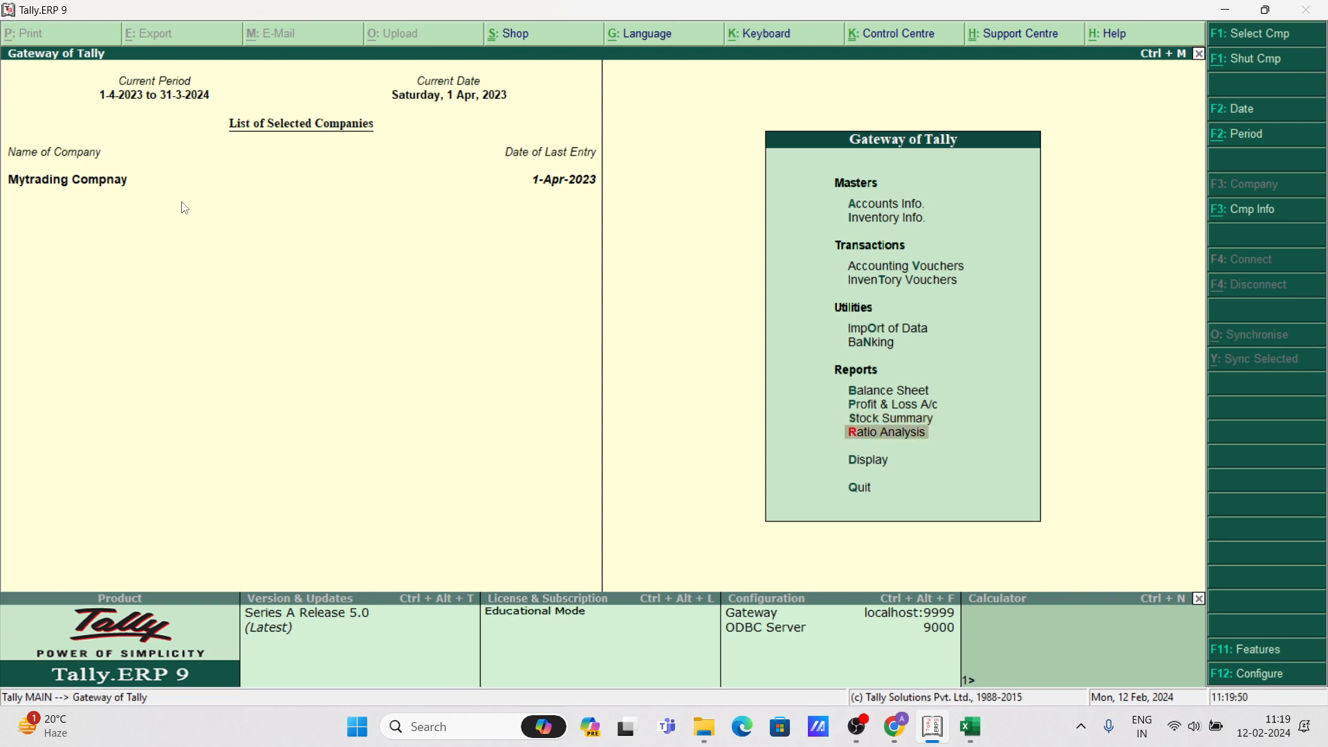
key("Down")
key("Return")
key("Down")
key("Down")
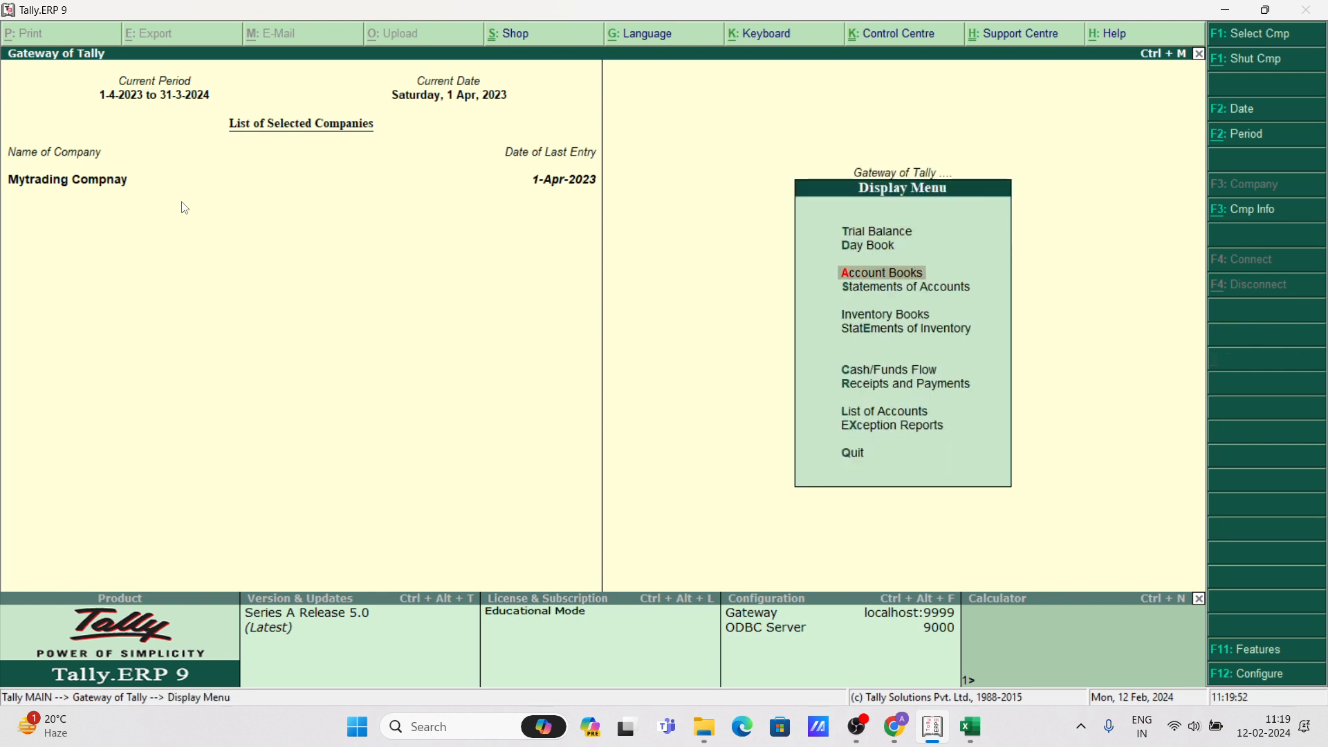
key("Return")
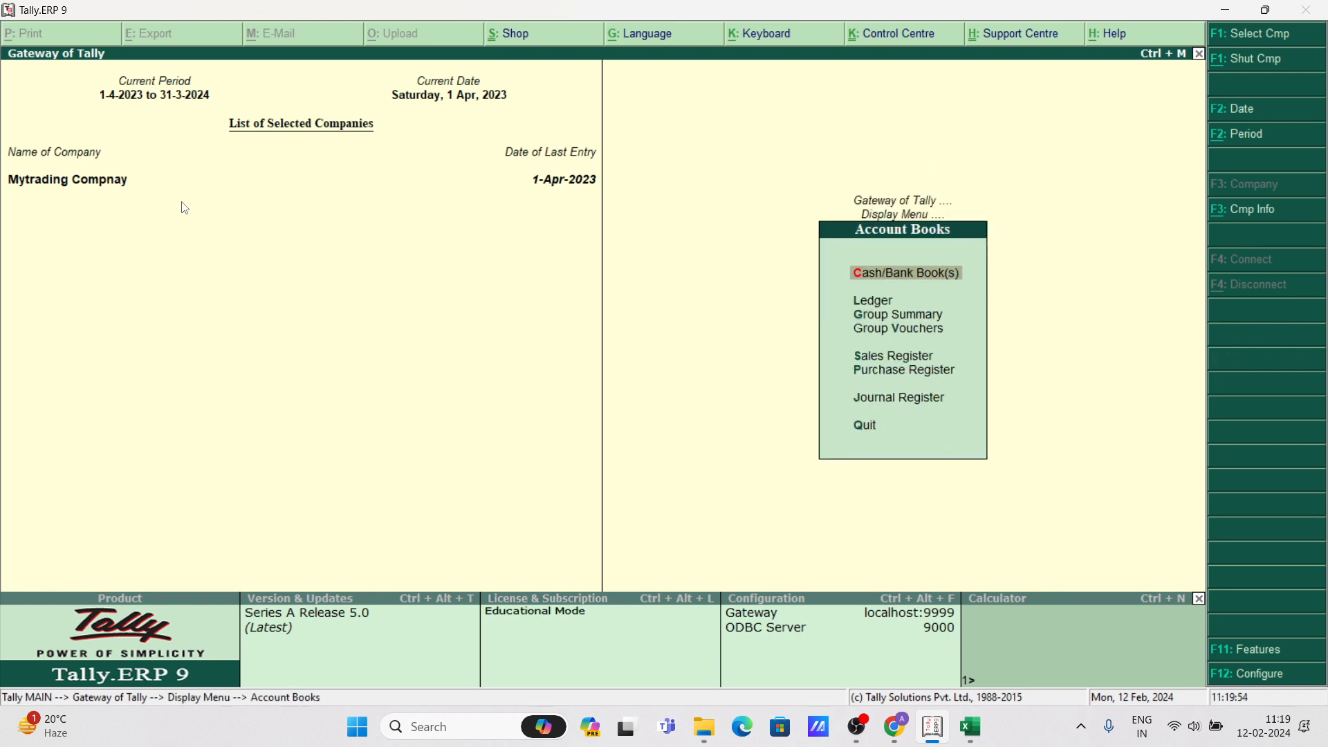
Check the supplier balances in the Group Summary for Sundry Creditors, and go back to Account Books.
key("Down")
key("Down")
key("Return")
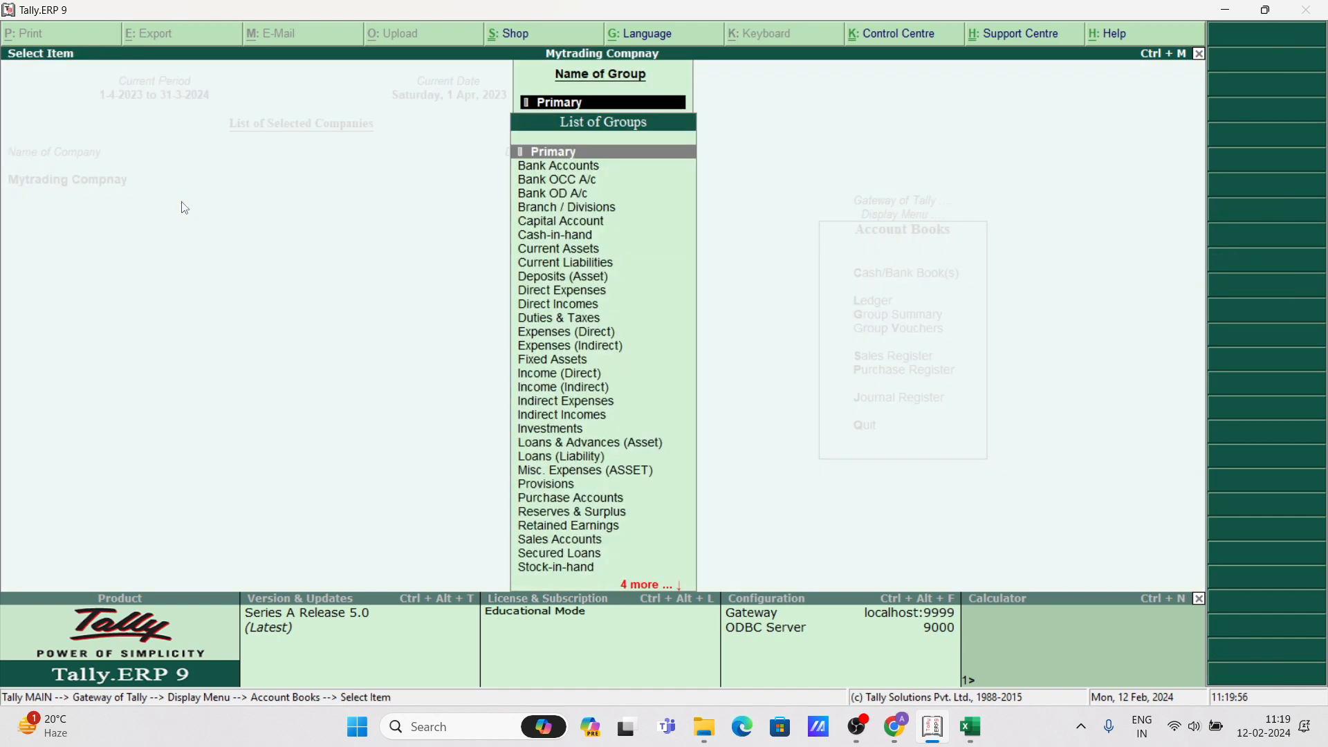
type("Su")
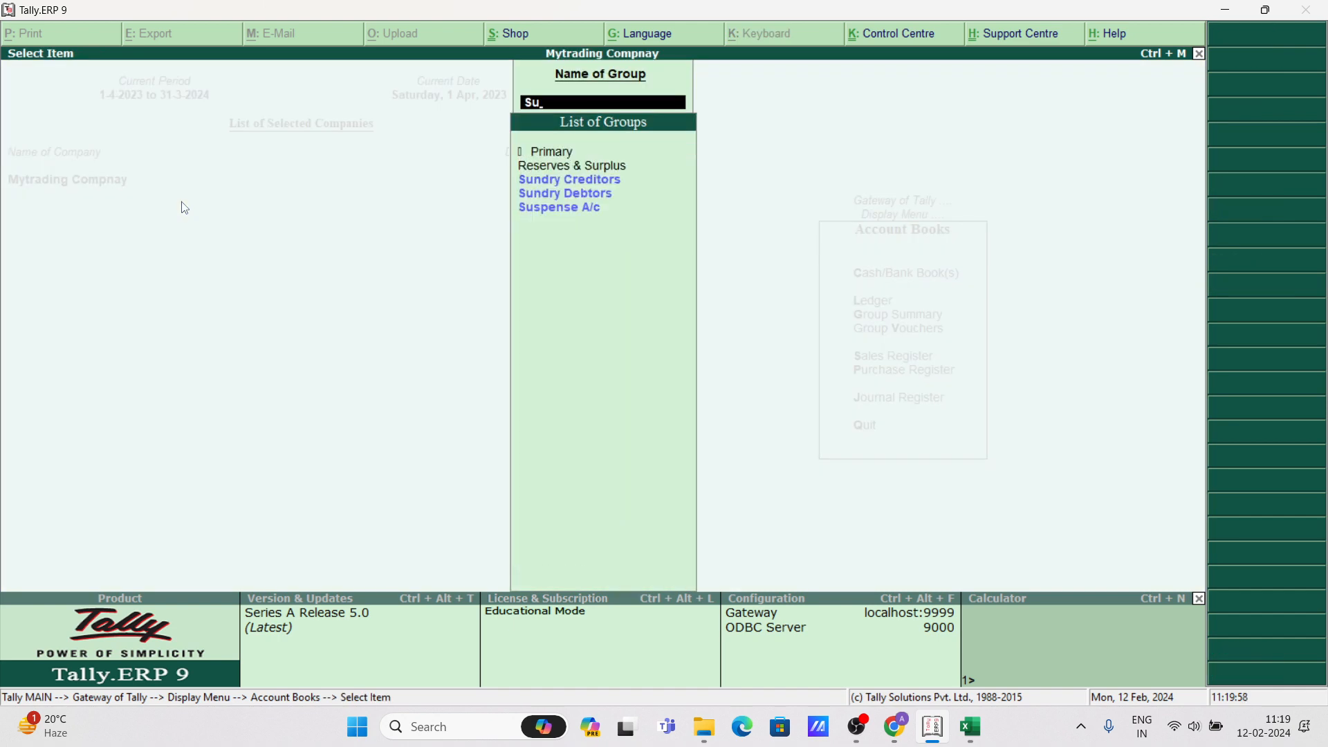
key("Down")
key("Up")
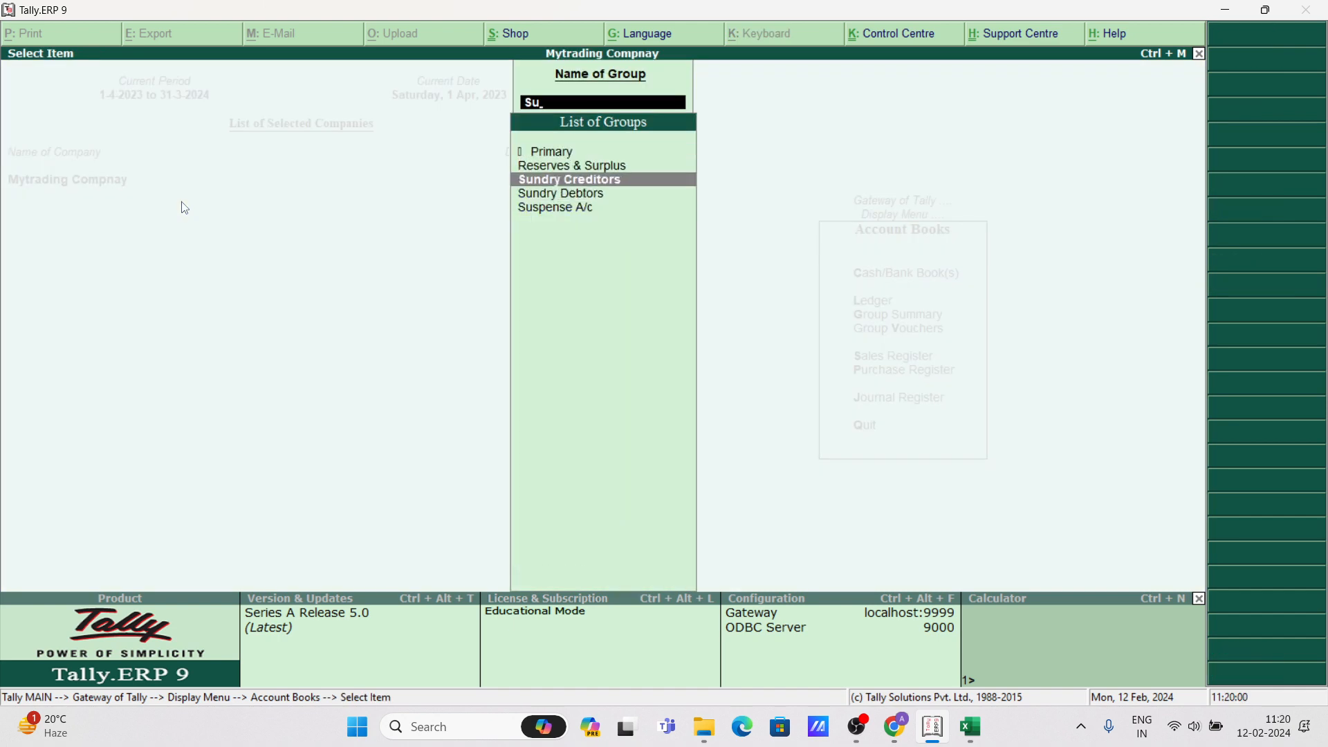
key("Return")
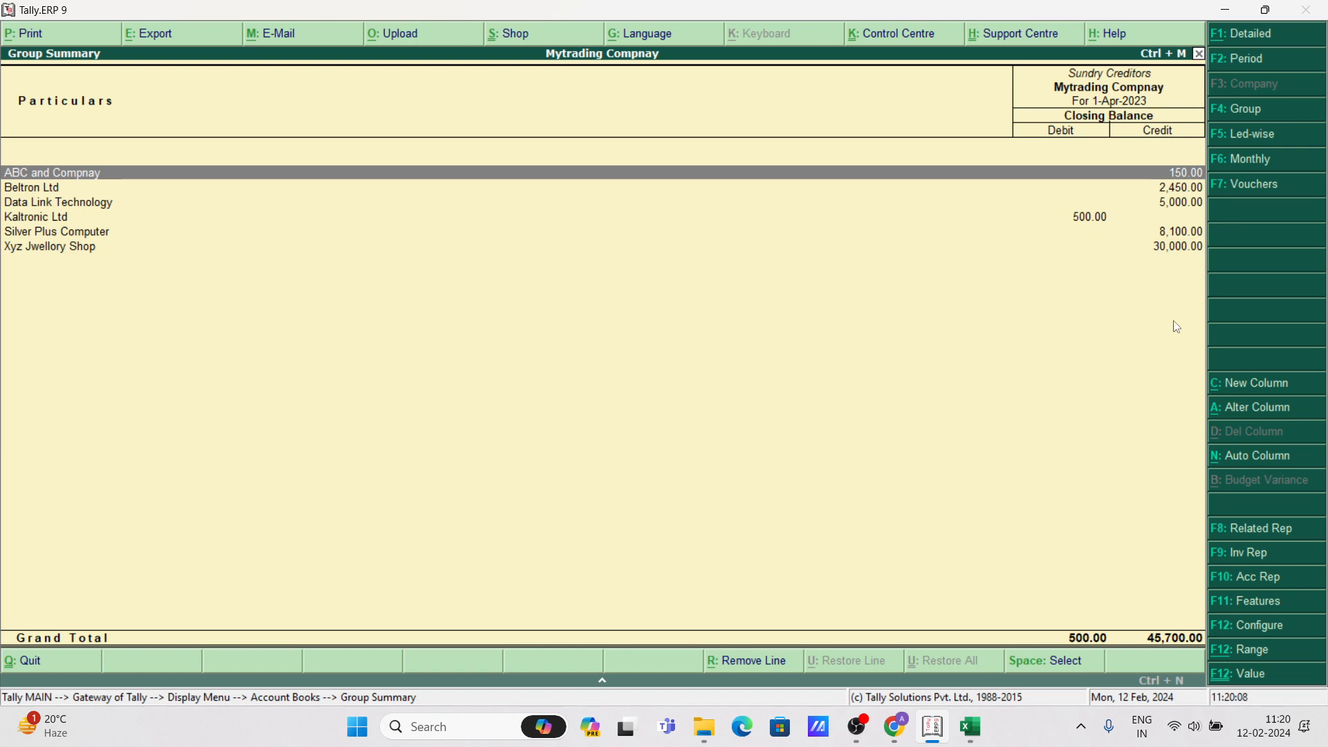
key("Escape")
key("Escape")
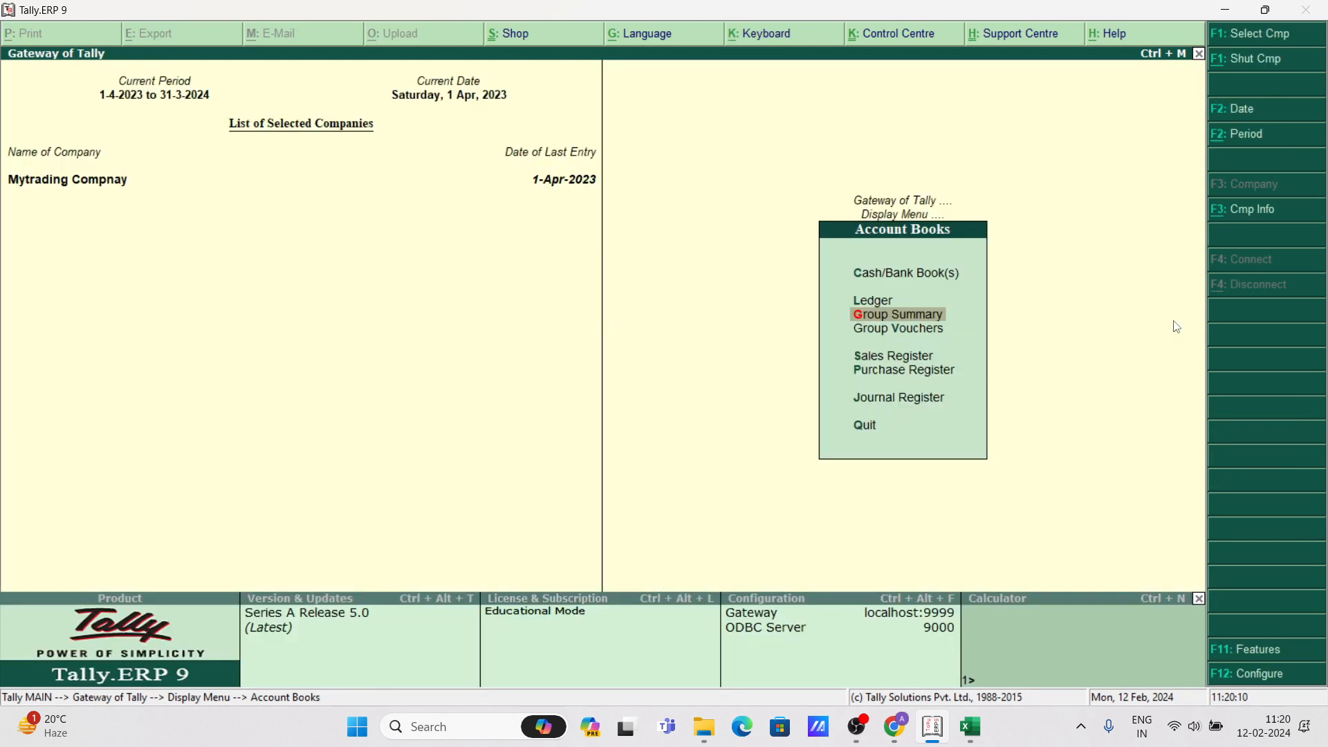
Check the customer balances in the Group Summary for Sundry Debtors, and go back to the display reports.
key("Return")
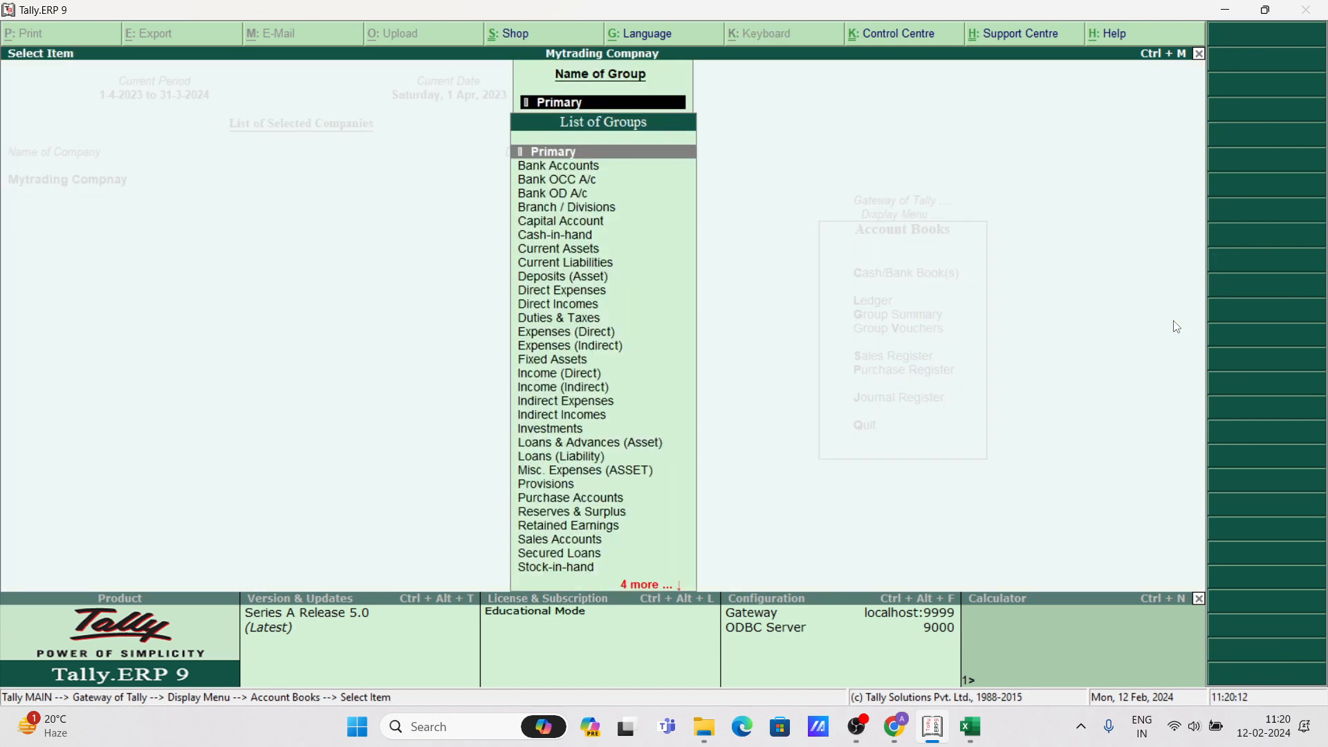
type("Su")
key("Down")
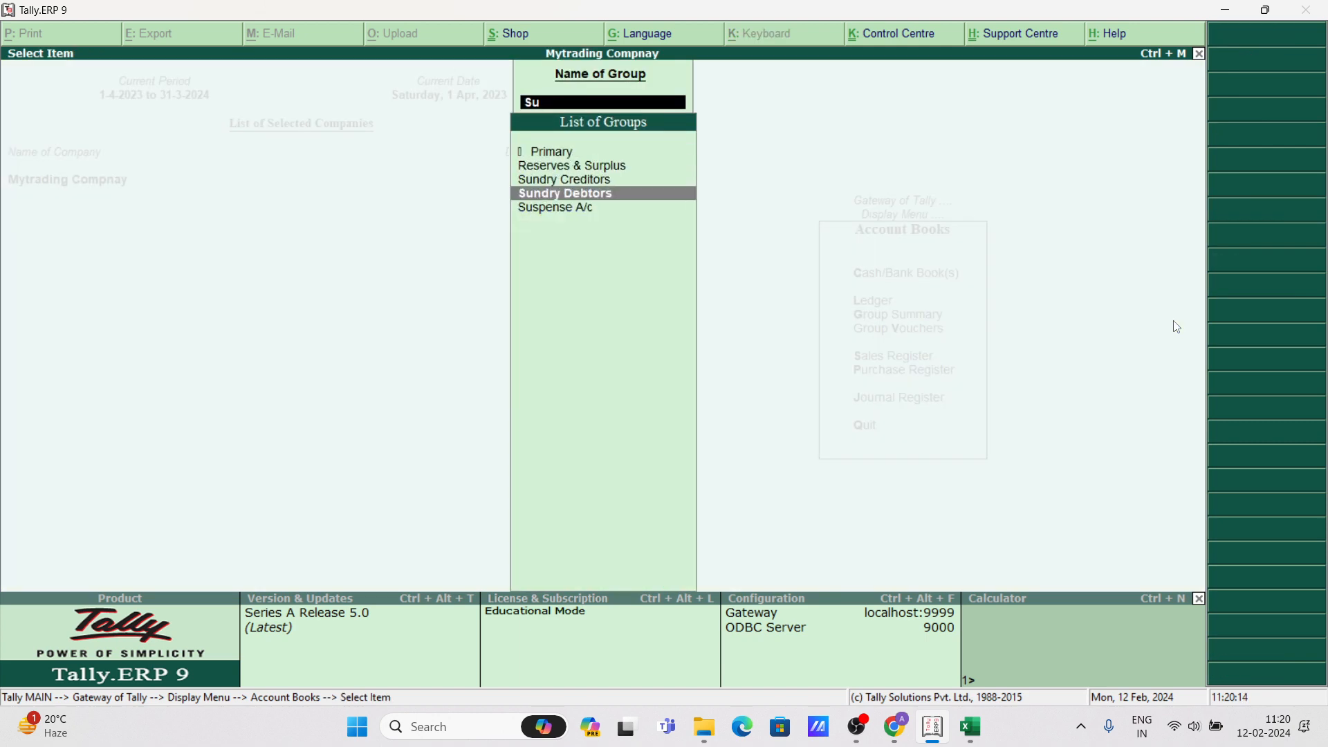
key("Return")
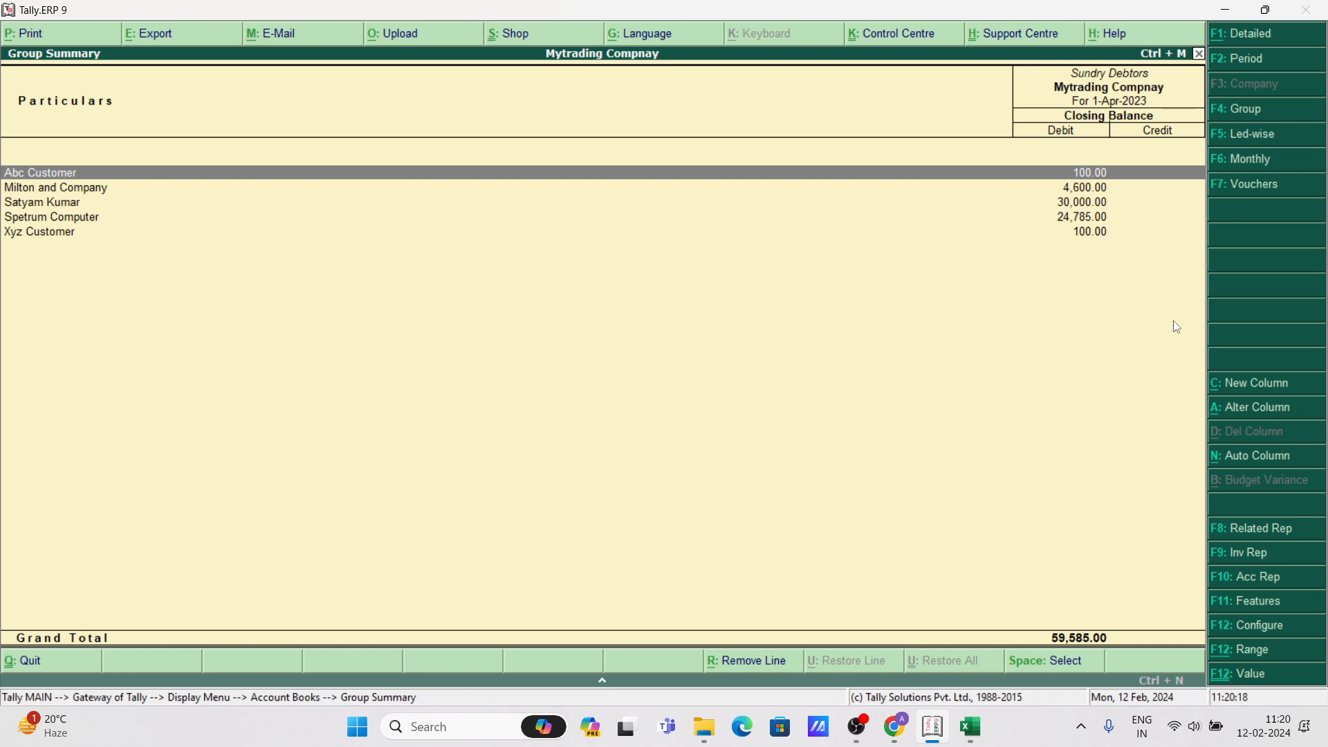
key("Escape")
key("Escape")
key("Escape")
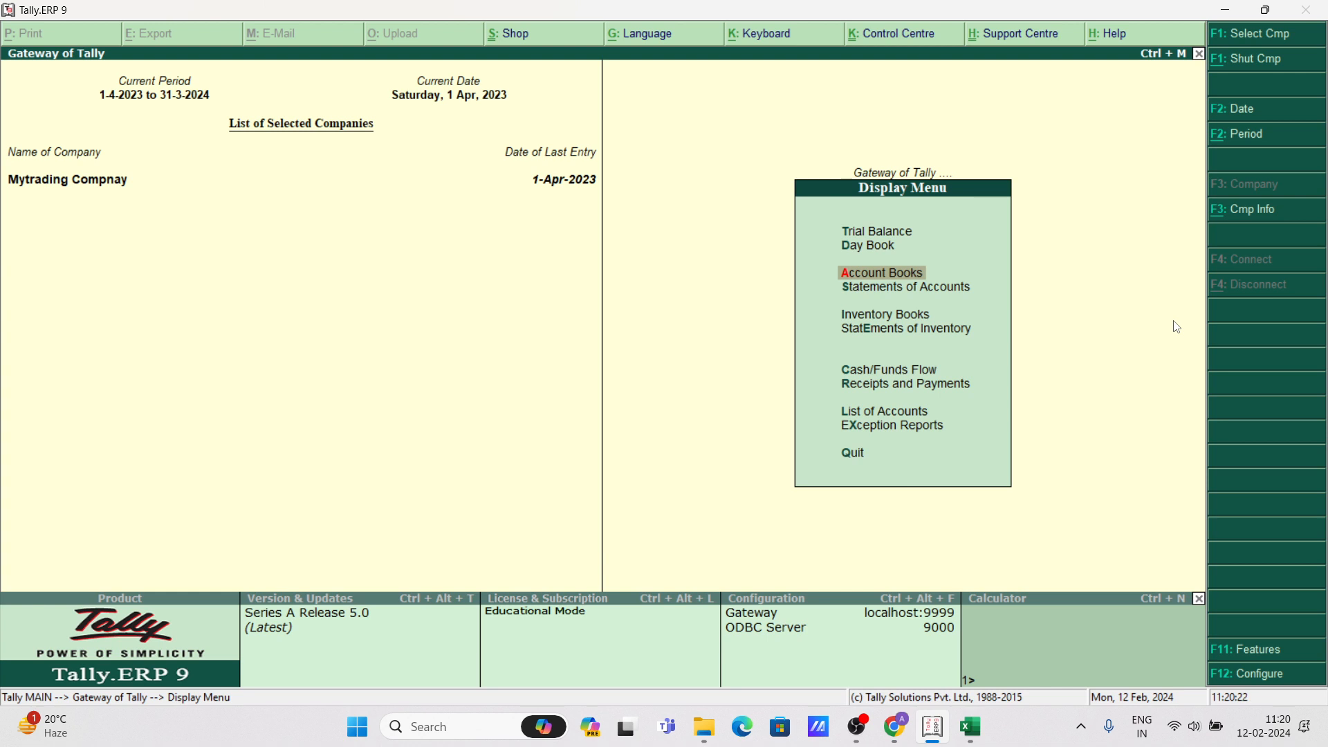
Review the ledger vouchers of Abc Fruit Supplier, and return to the ledger selection.
key("Return")
key("Down")
key("Return")
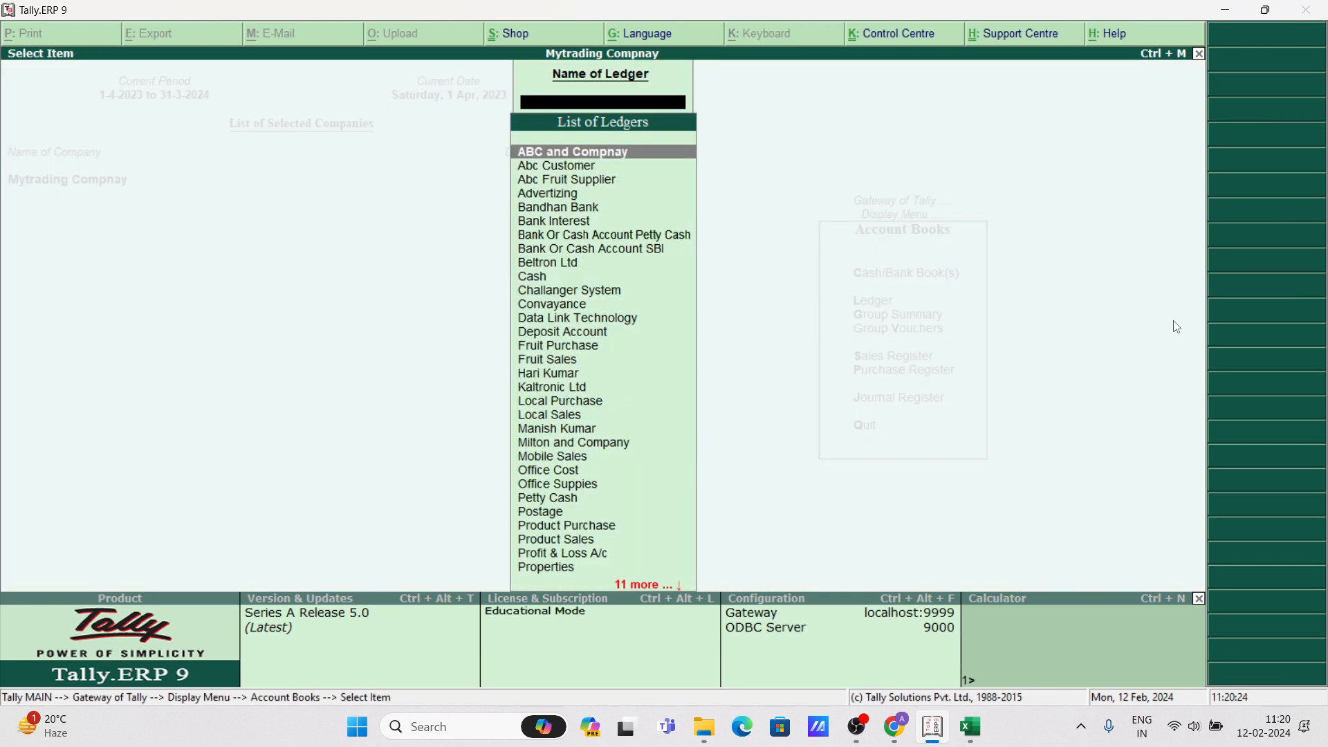
type("Abc")
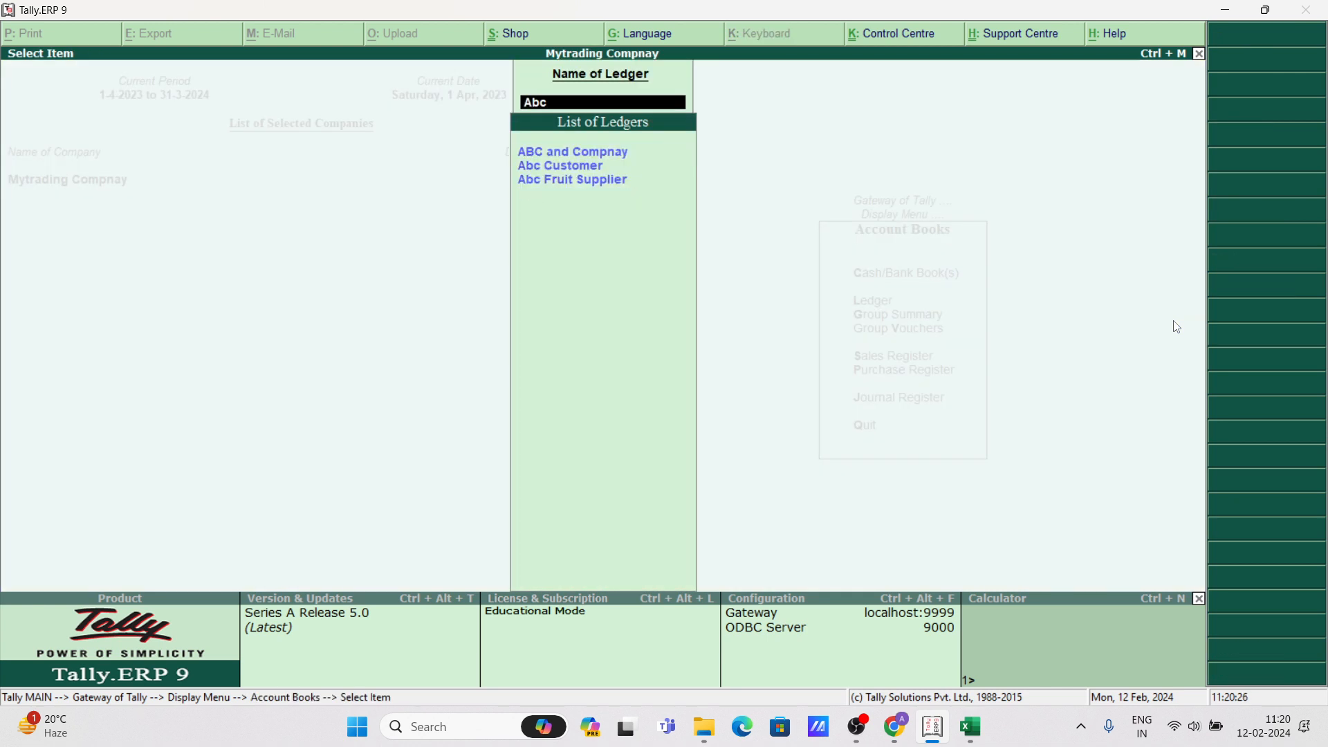
key("Down")
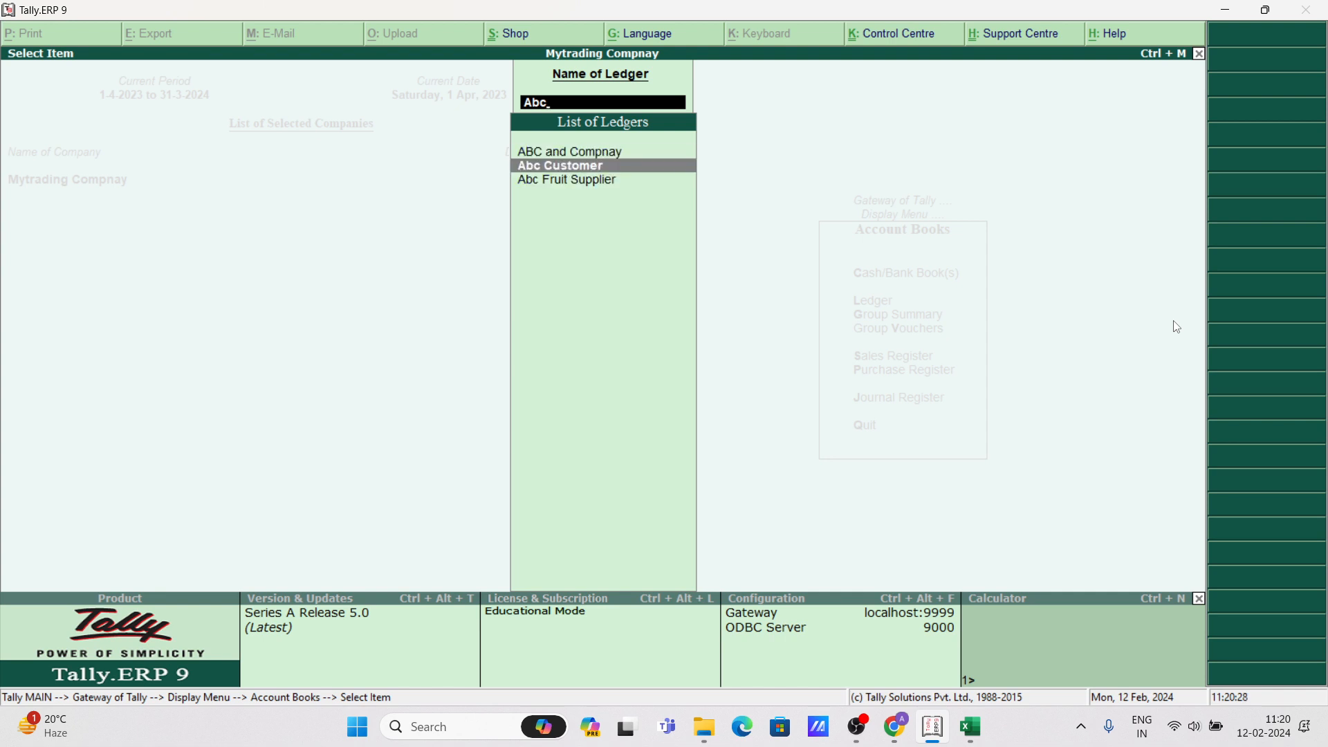
key("Down")
key("Return")
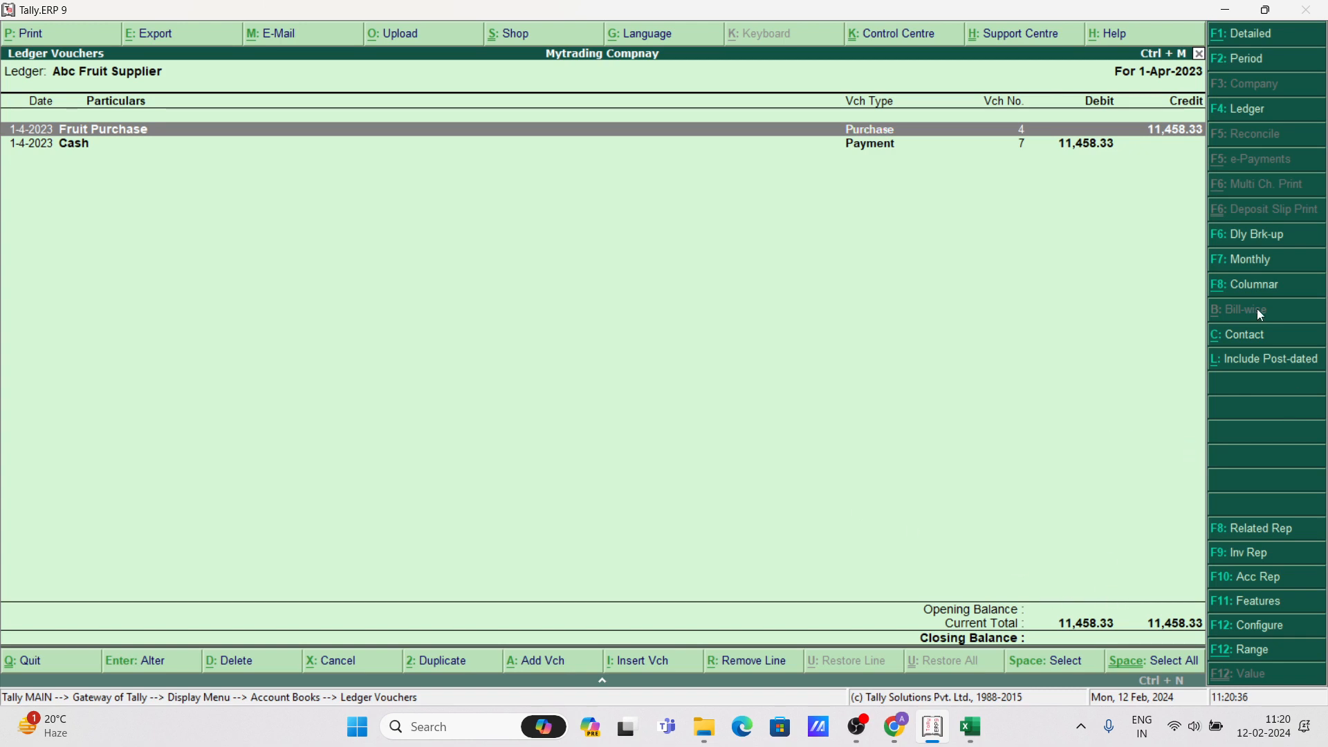
key("Escape")
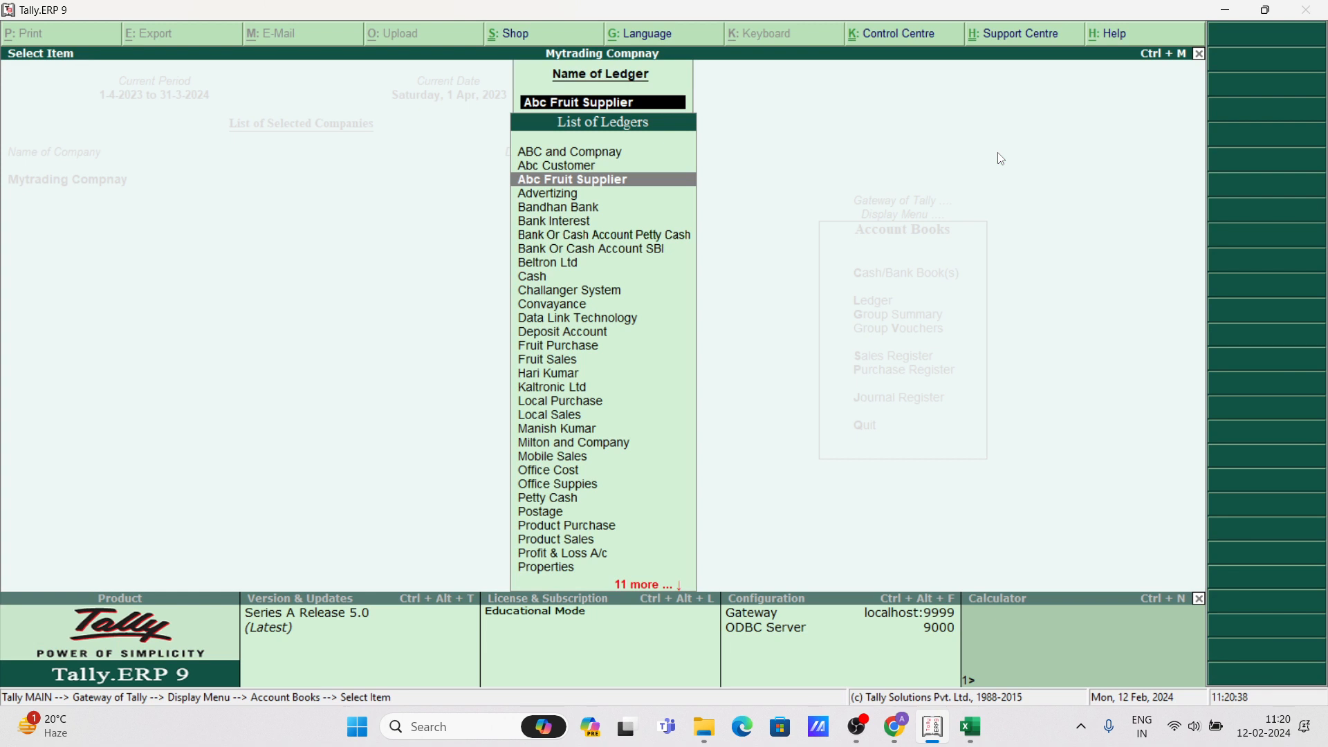
Review the first banana customer's ledger vouchers, and return to the ledger selection.
key("BackSpace")
type("Vinay")
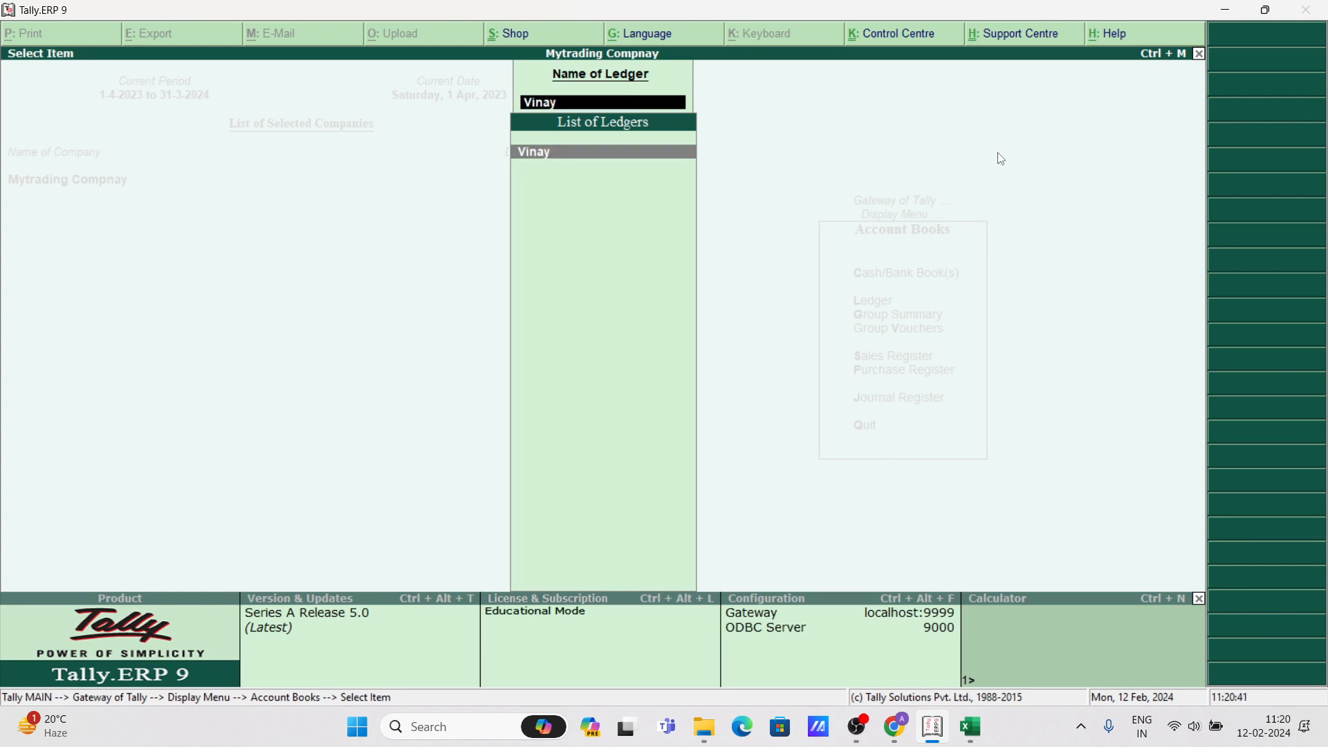
key("Return")
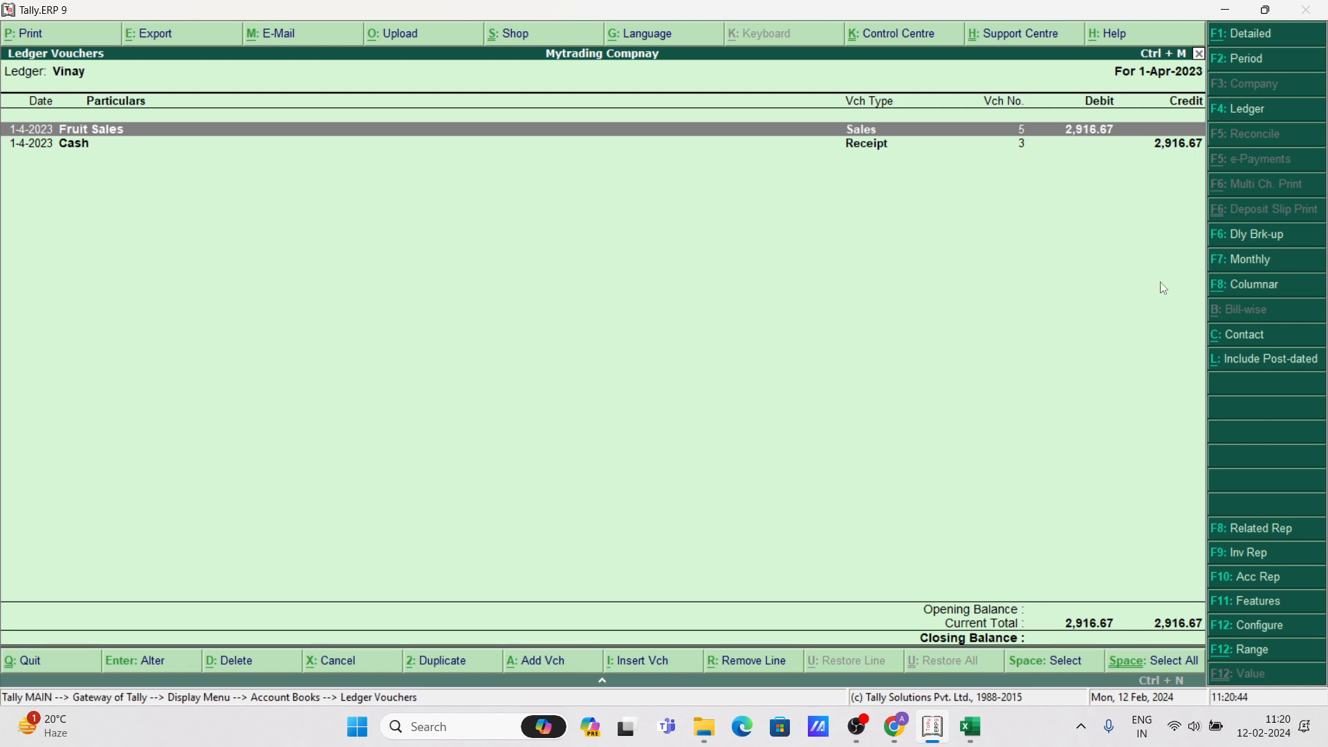
key("Escape")
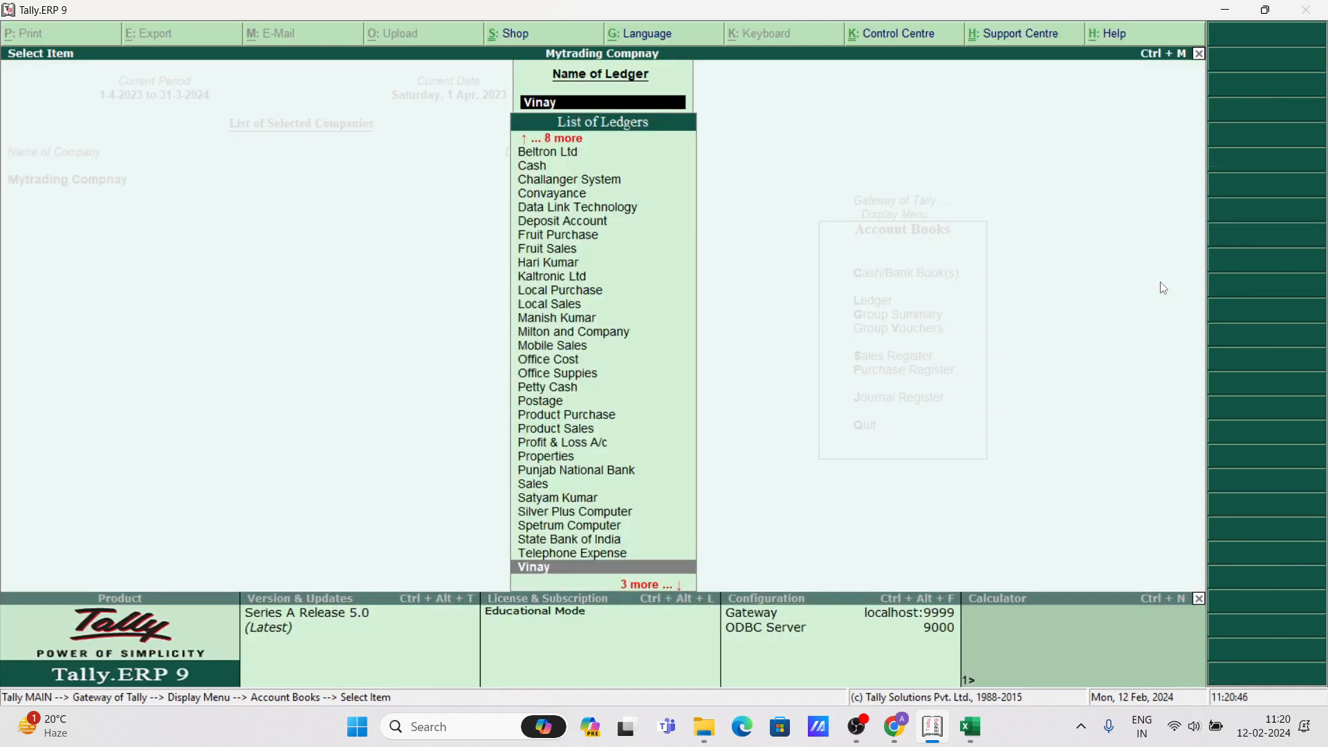
Review the second banana customer's ledger vouchers, and return to the Gateway of Tally without quitting.
type("s")
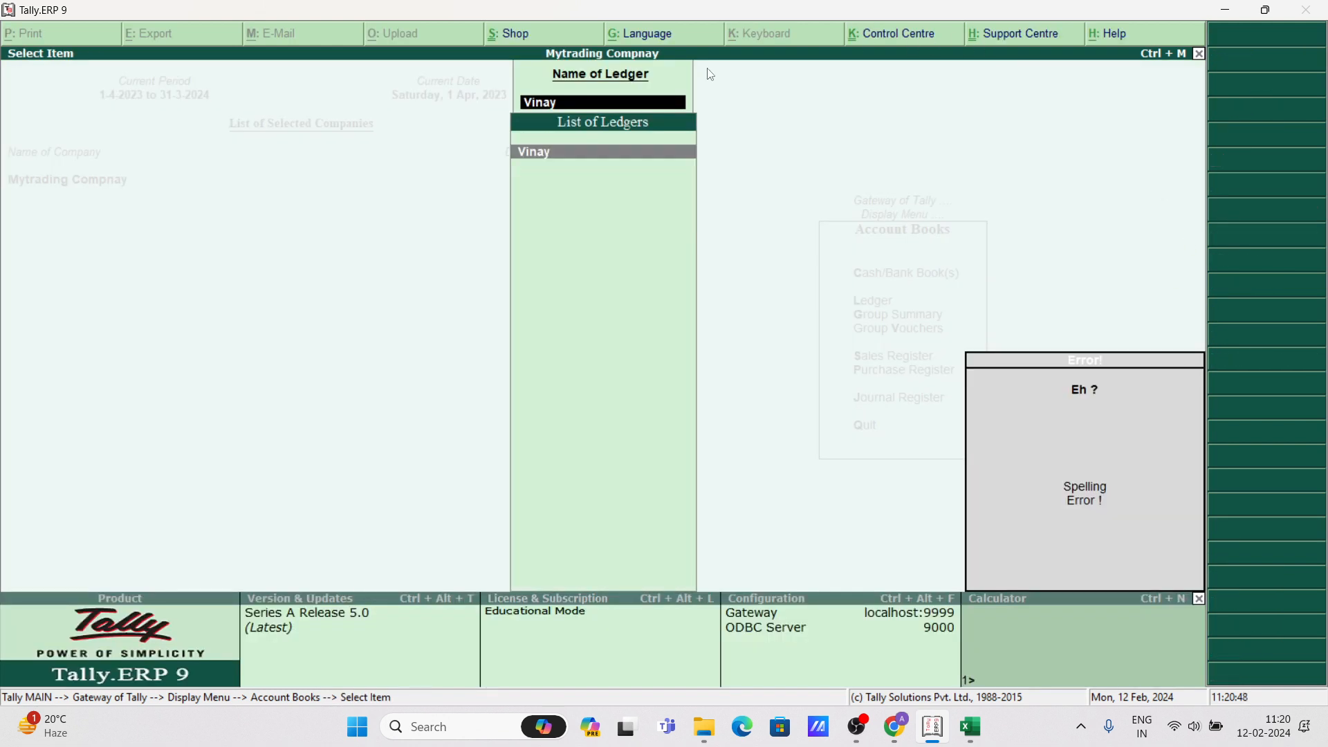
key("BackSpace")
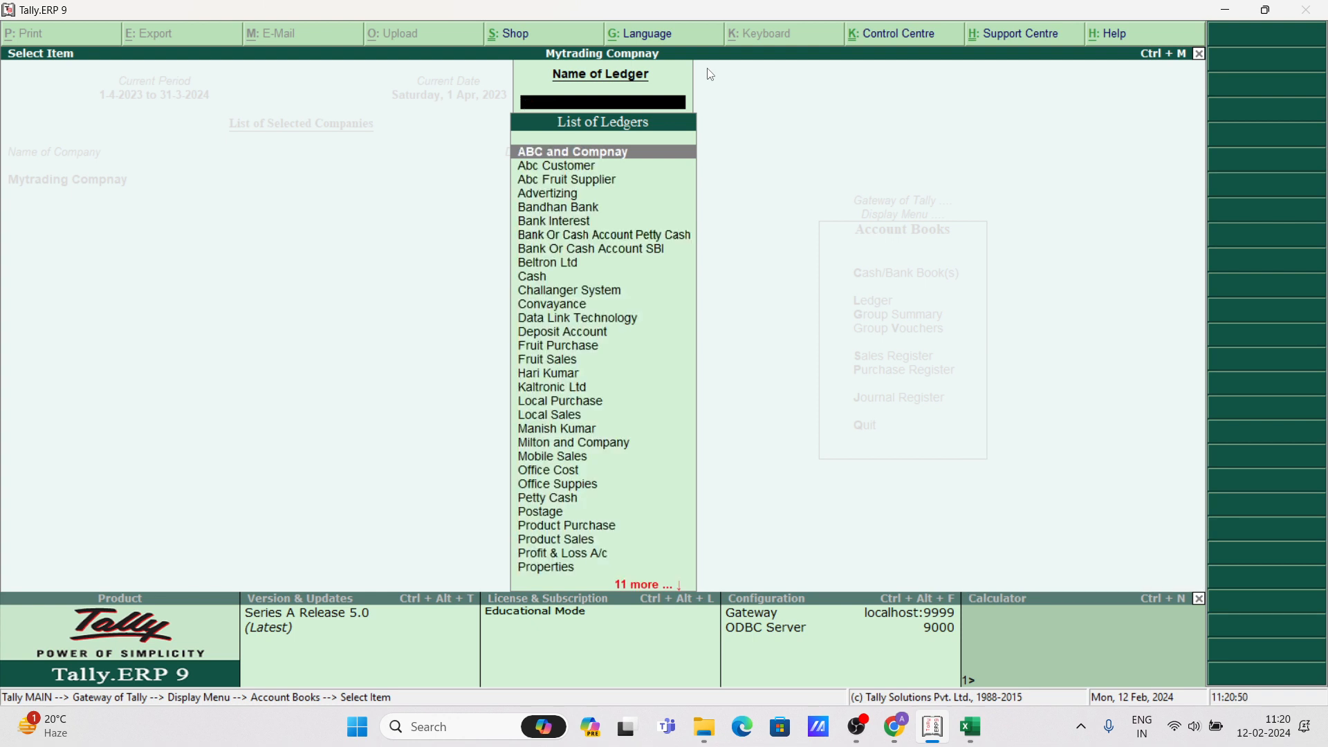
type("Hari")
key("Return")
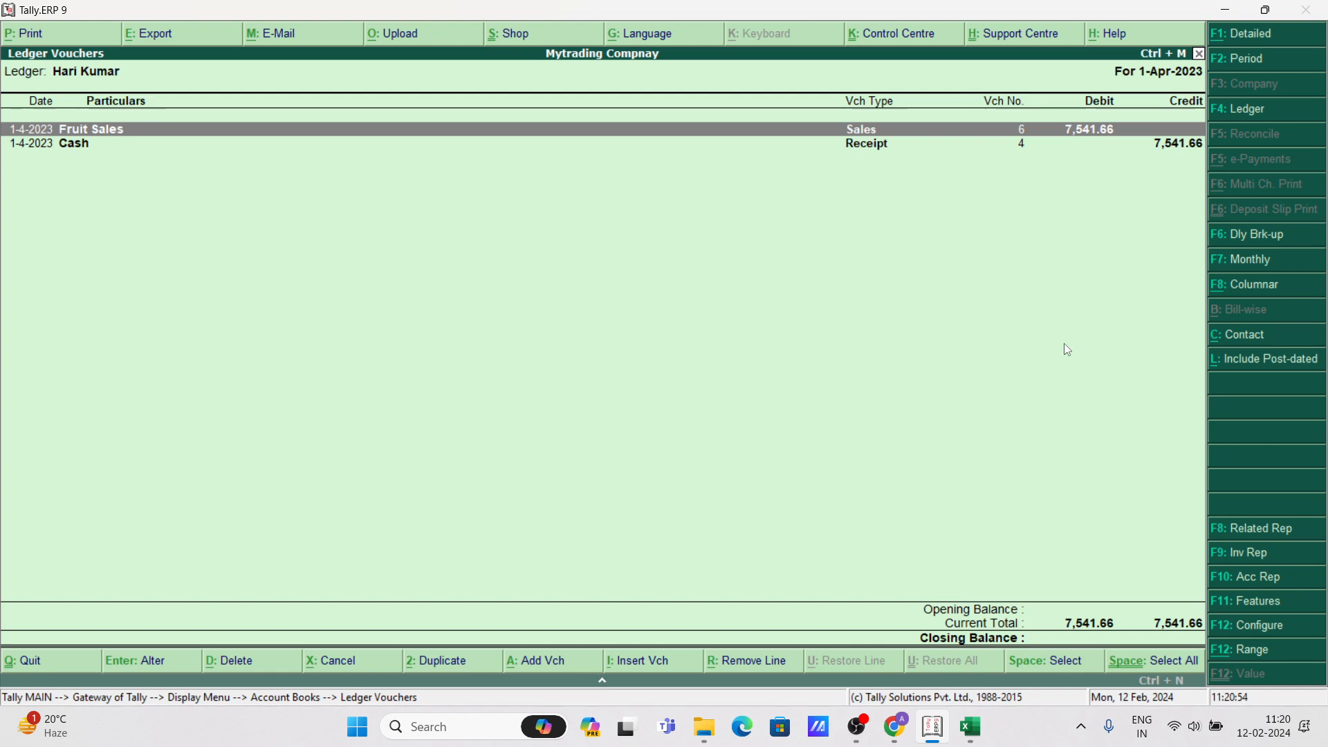
key("Escape")
key("Escape")
key("Escape")
key("Escape")
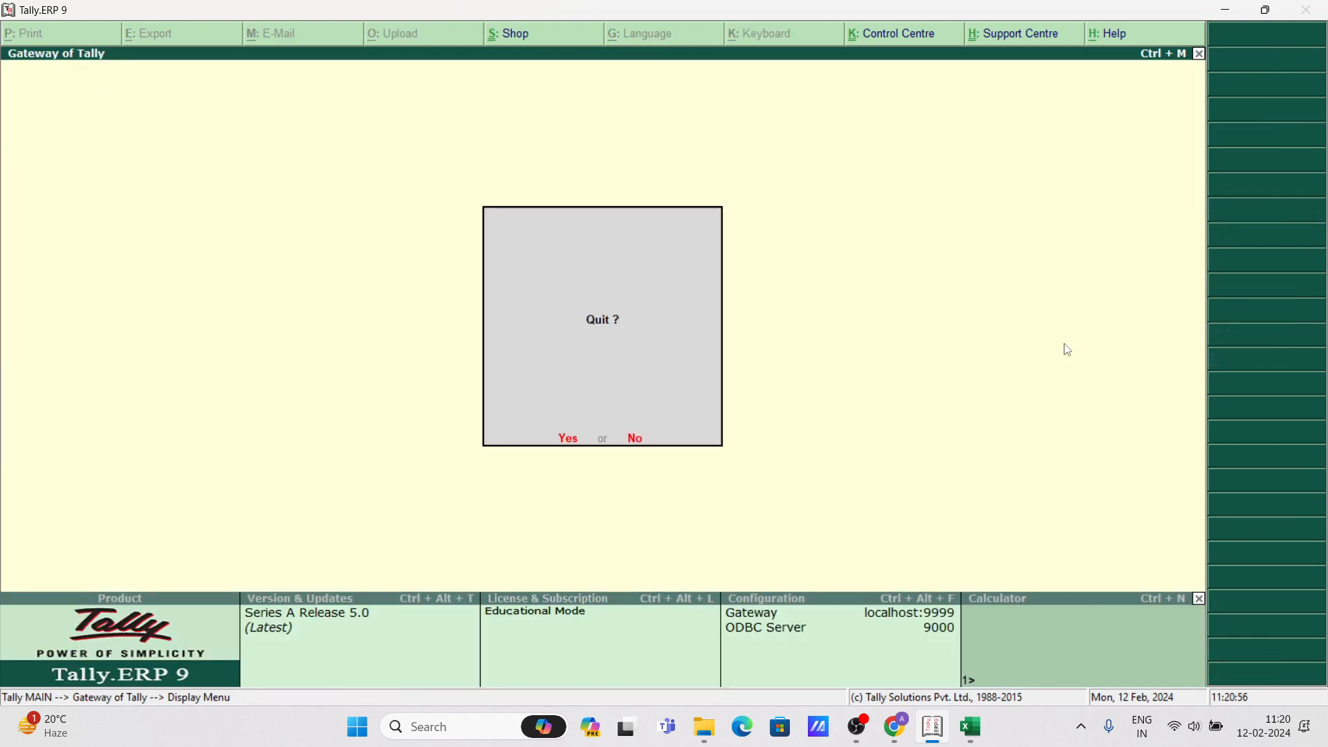
key("n")
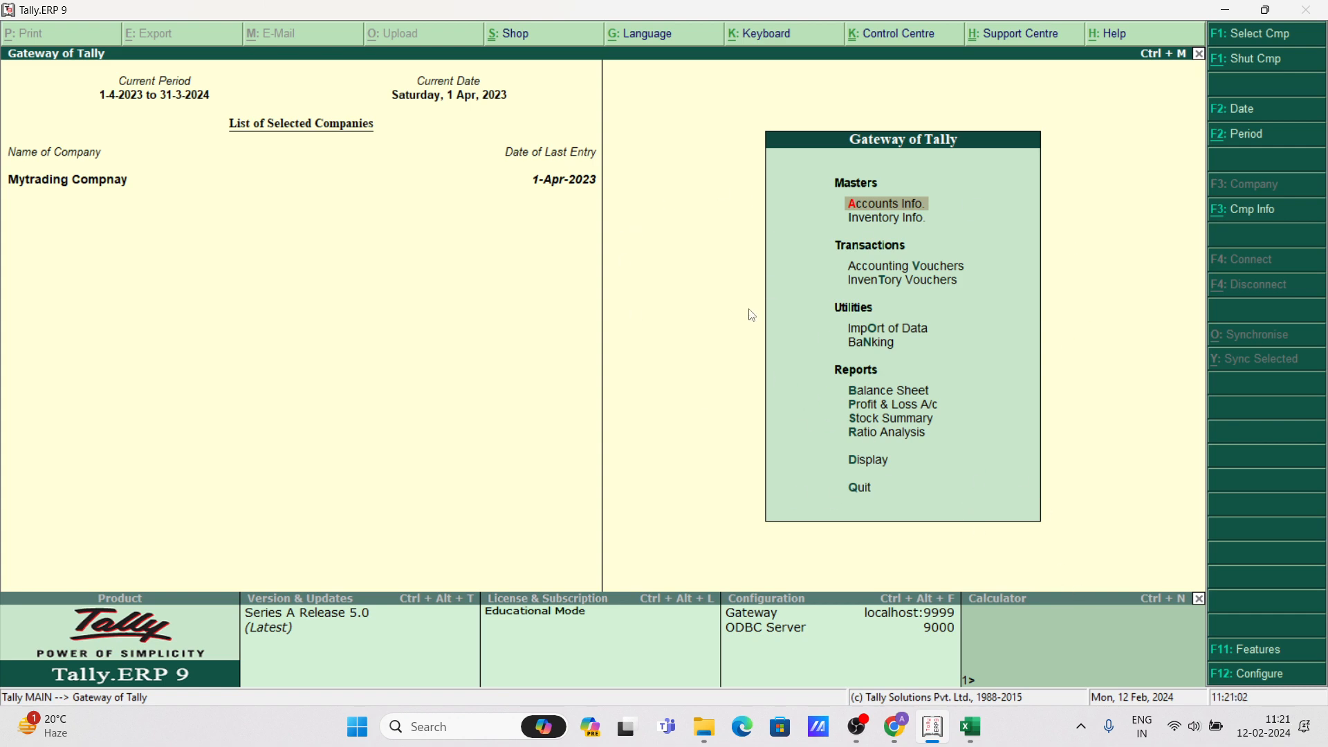
left_click(857, 731)
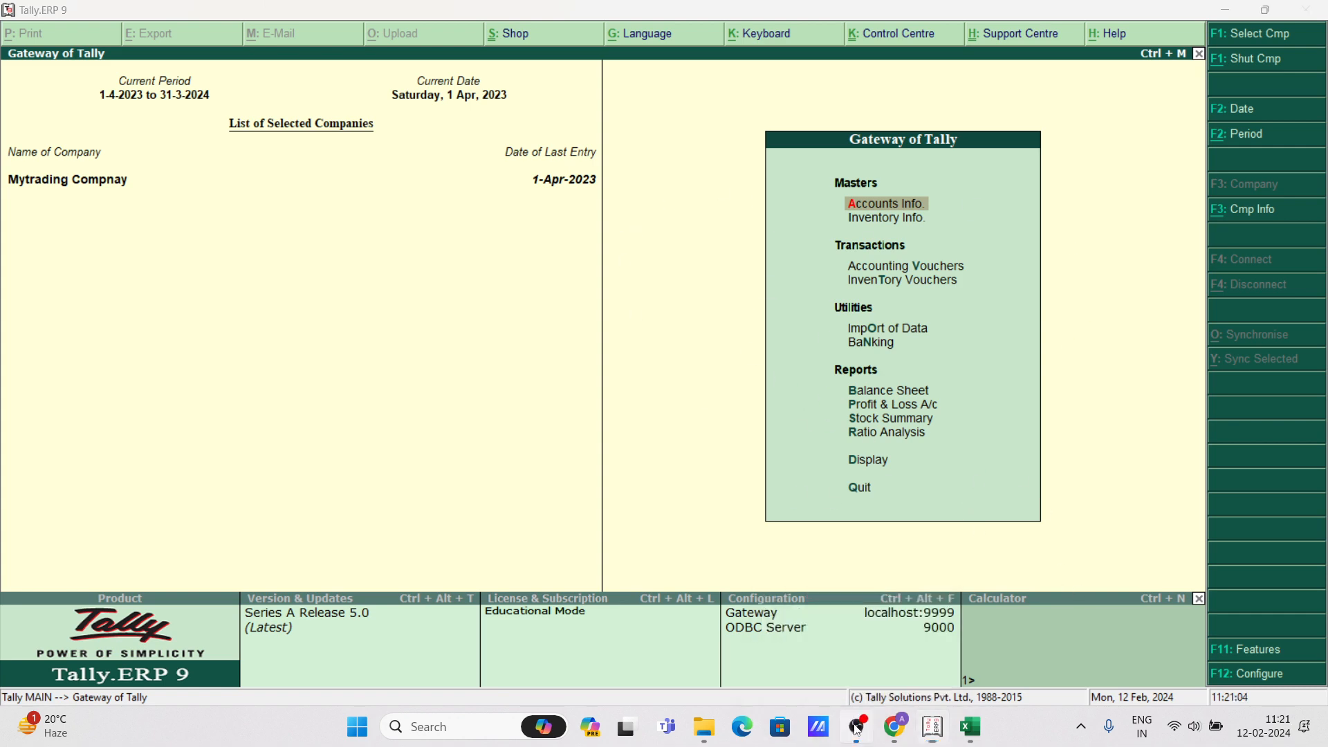